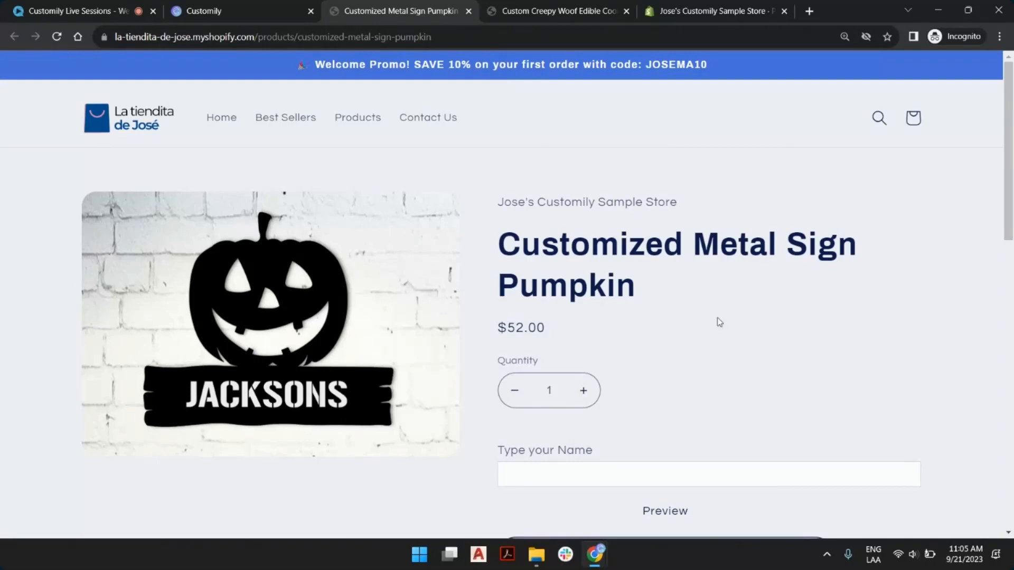
Personalize the Customized Metal Sign Pumpkin by entering a first name in its name field
scroll(719, 318, down, 2)
scroll(741, 306, up, 1)
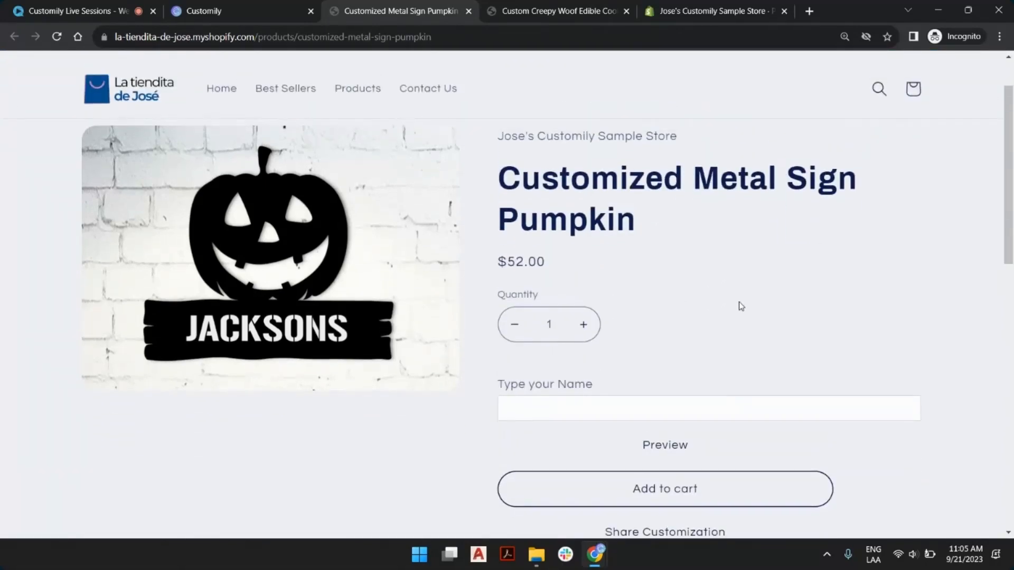
scroll(606, 311, up, 1)
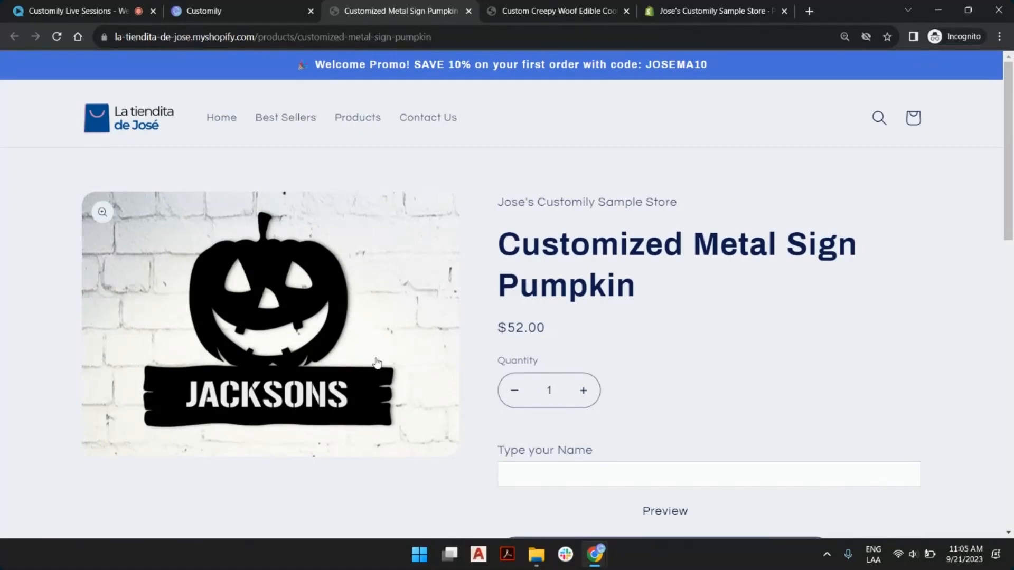
scroll(725, 254, down, 2)
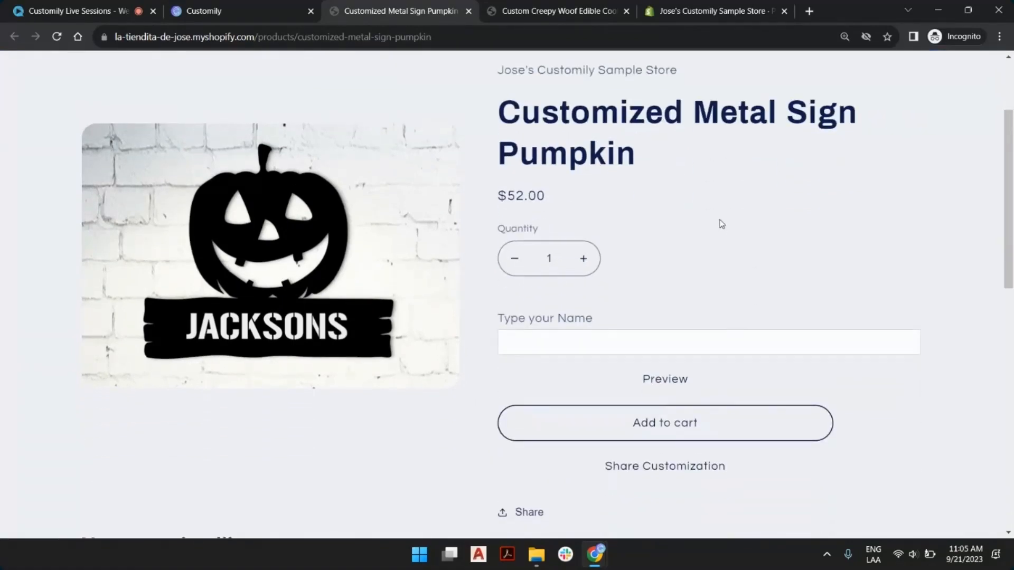
scroll(737, 215, down, 1)
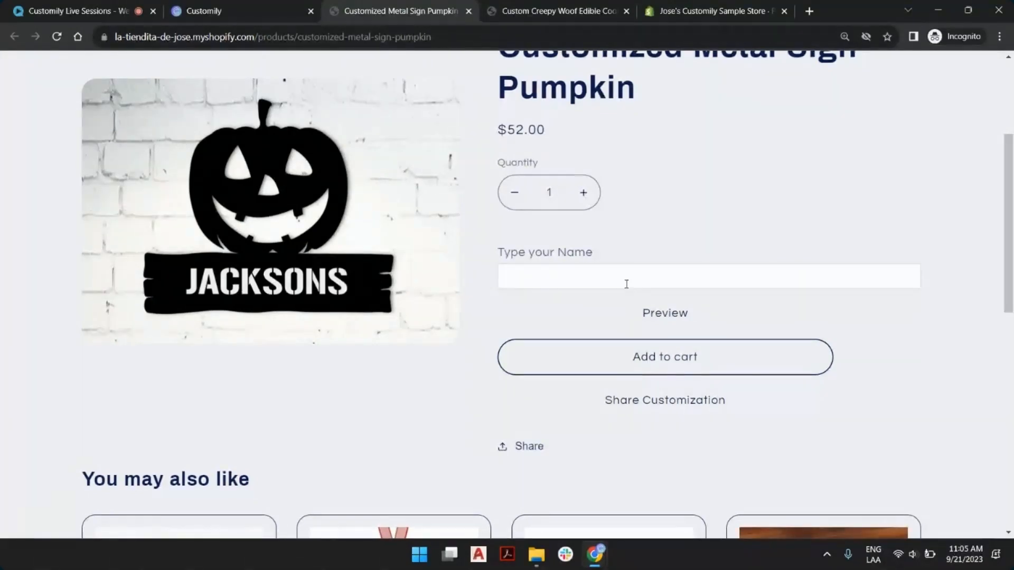
click(612, 274)
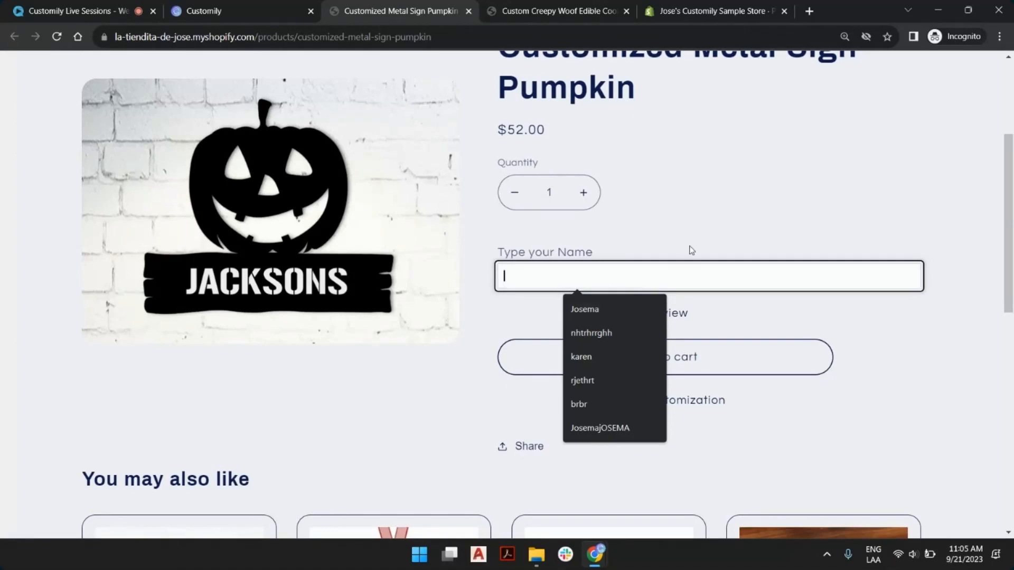
text(Jose)
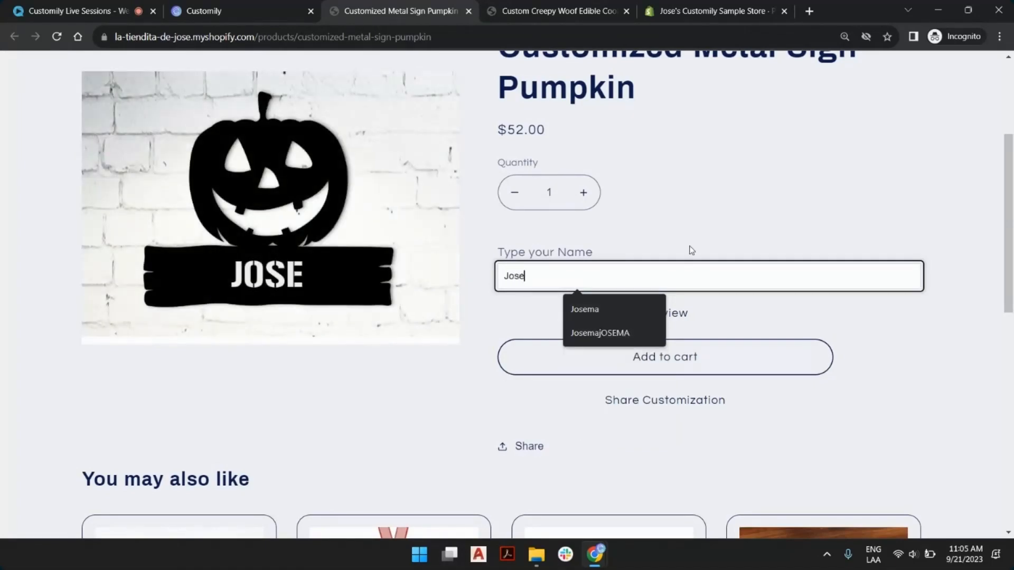
text(ma)
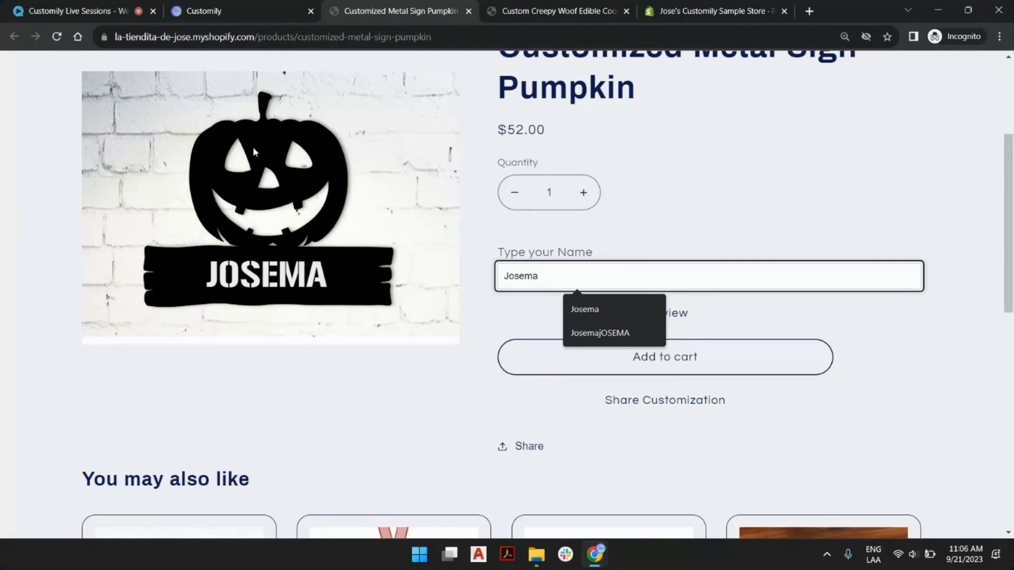
Replace the name on the pumpkin metal sign with a family name and examine the sign
key(BackSpace)
key(BackSpace)
key(BackSpace)
key(BackSpace)
key(BackSpace)
key(BackSpace)
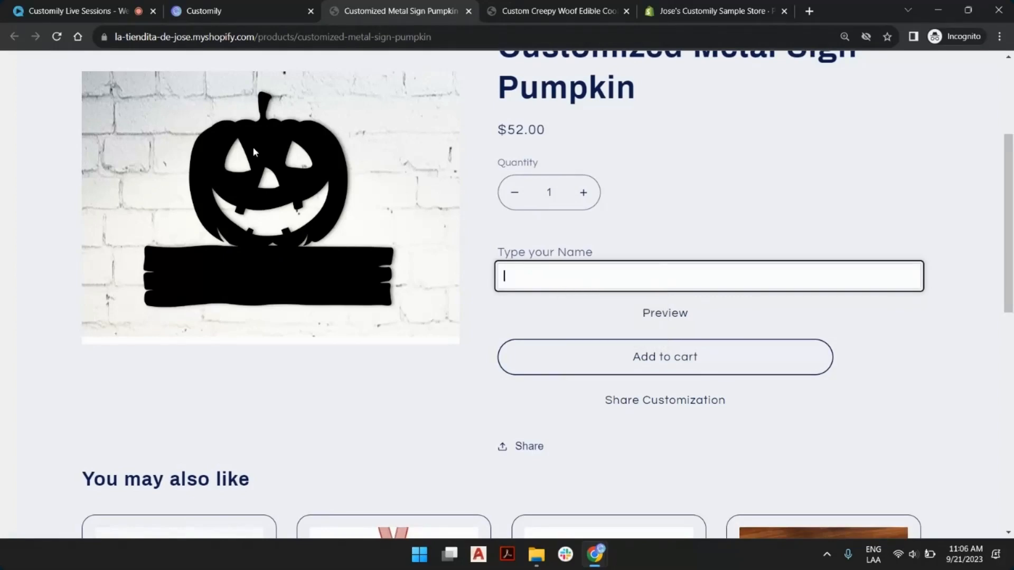
text(rodrig)
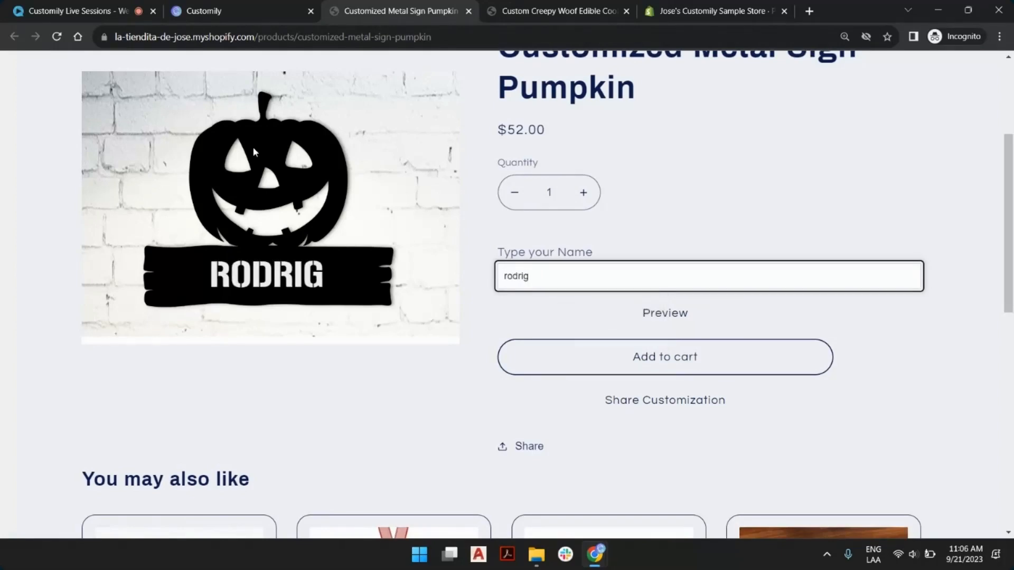
text(uez)
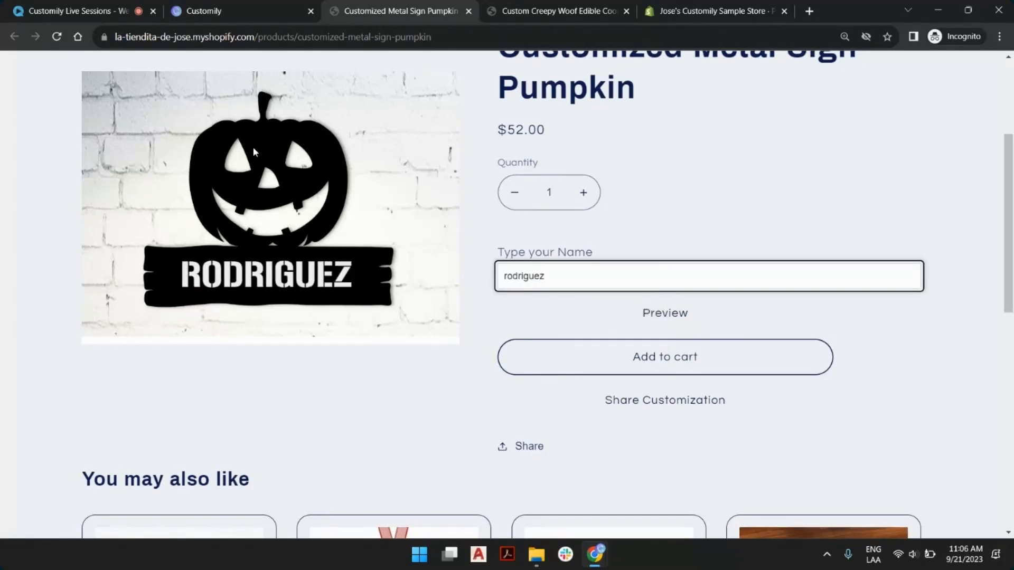
scroll(255, 255, up, 3)
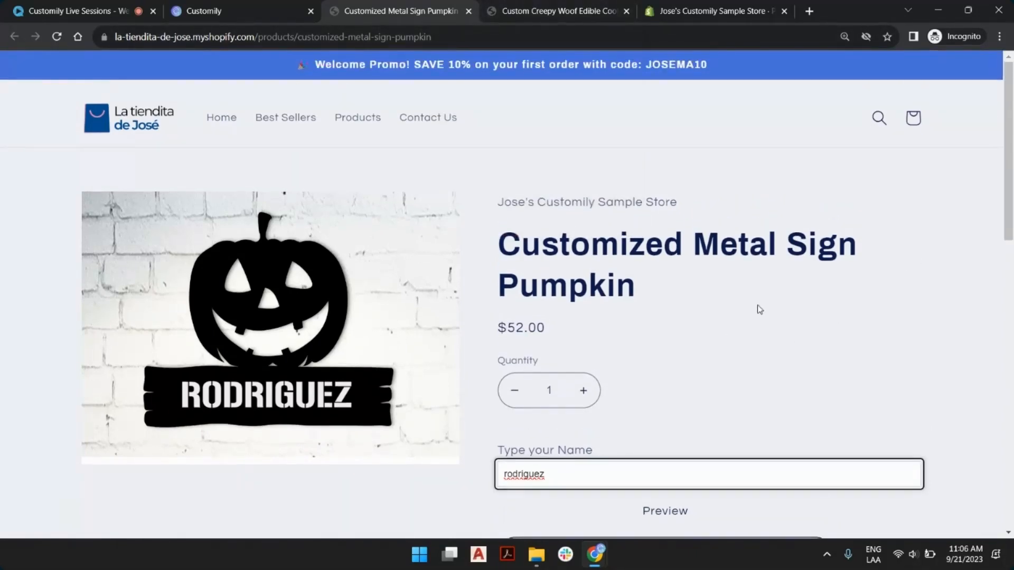
scroll(758, 305, down, 1)
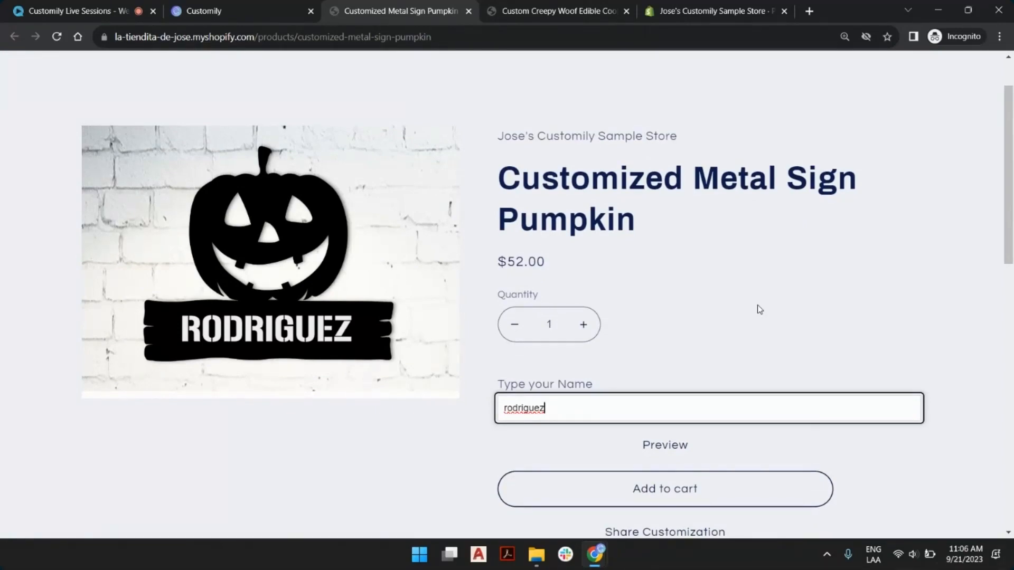
Switch to the Custom Creepy Woof Edible Cookie Print product page and set the number of dogs to 1 dog
click(579, 8)
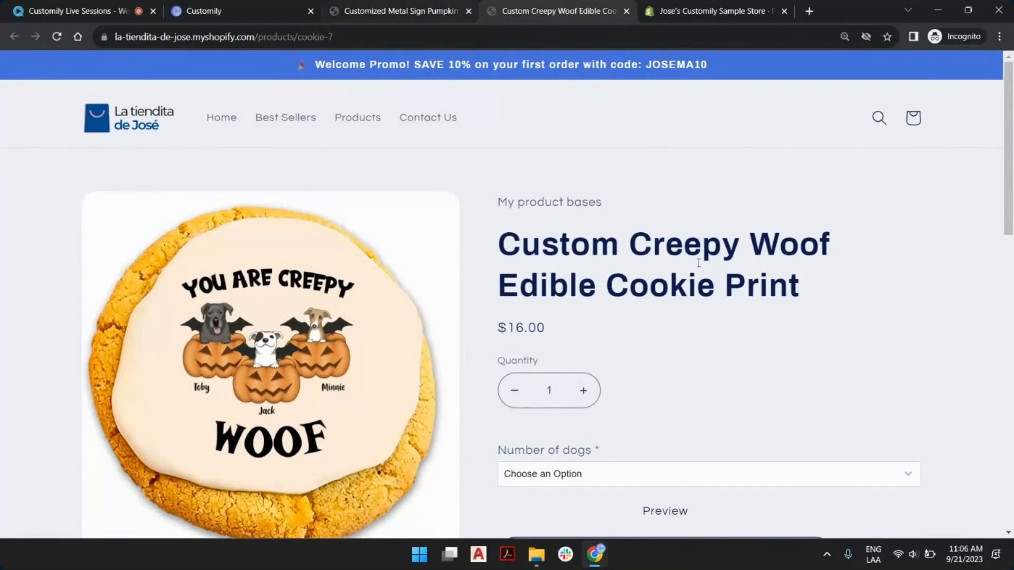
scroll(660, 238, down, 1)
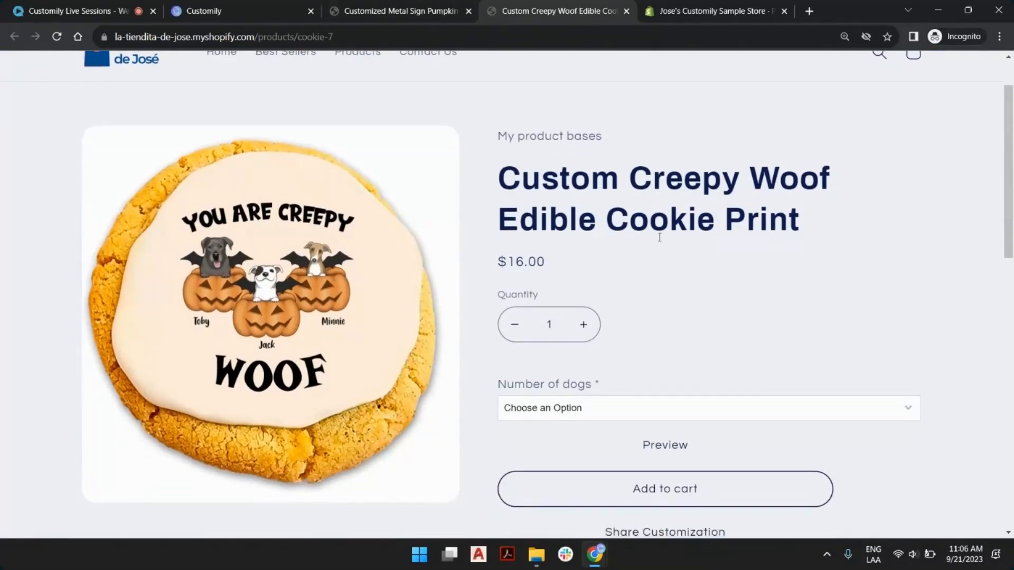
scroll(354, 265, down, 3)
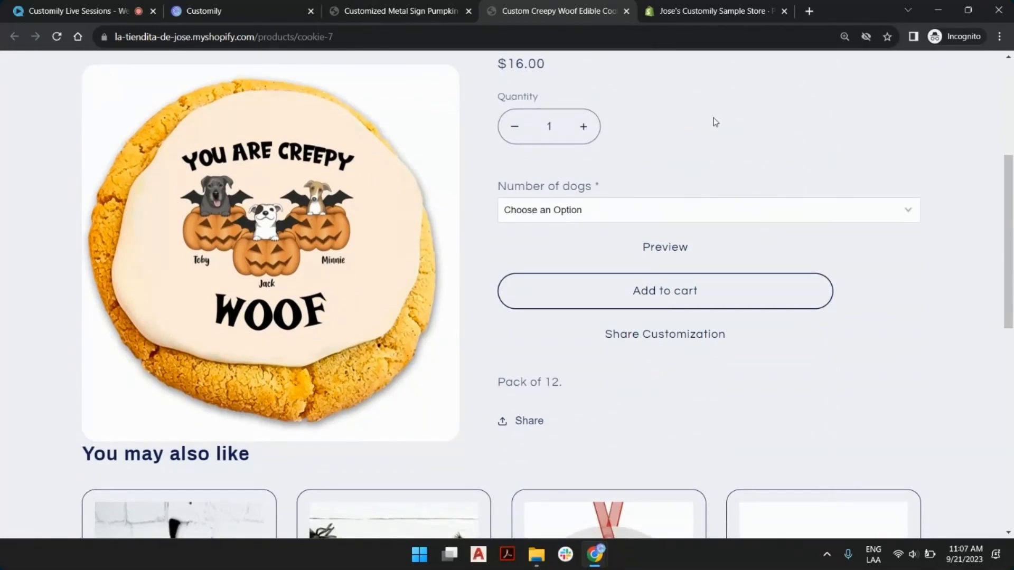
scroll(685, 154, up, 2)
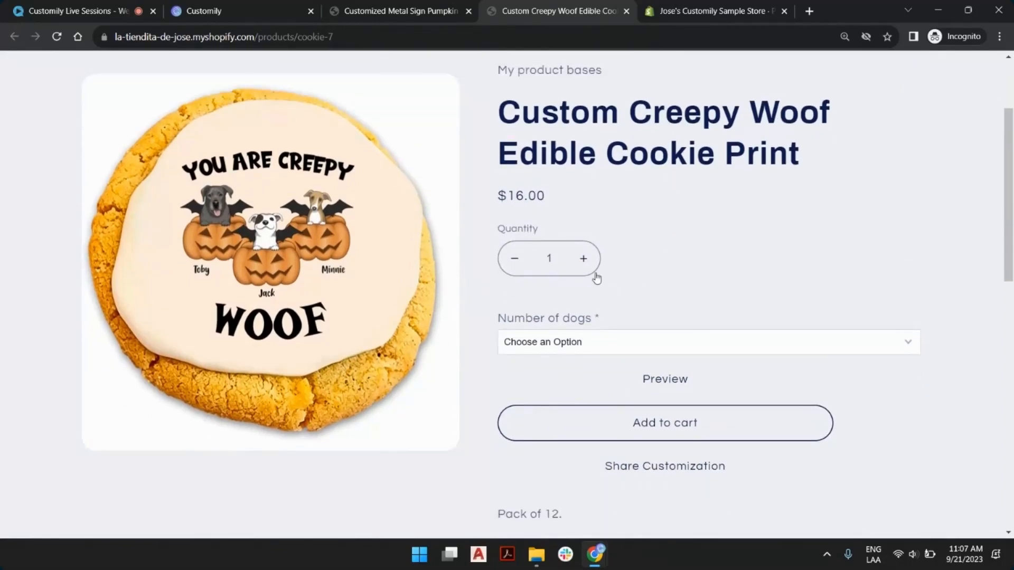
click(623, 344)
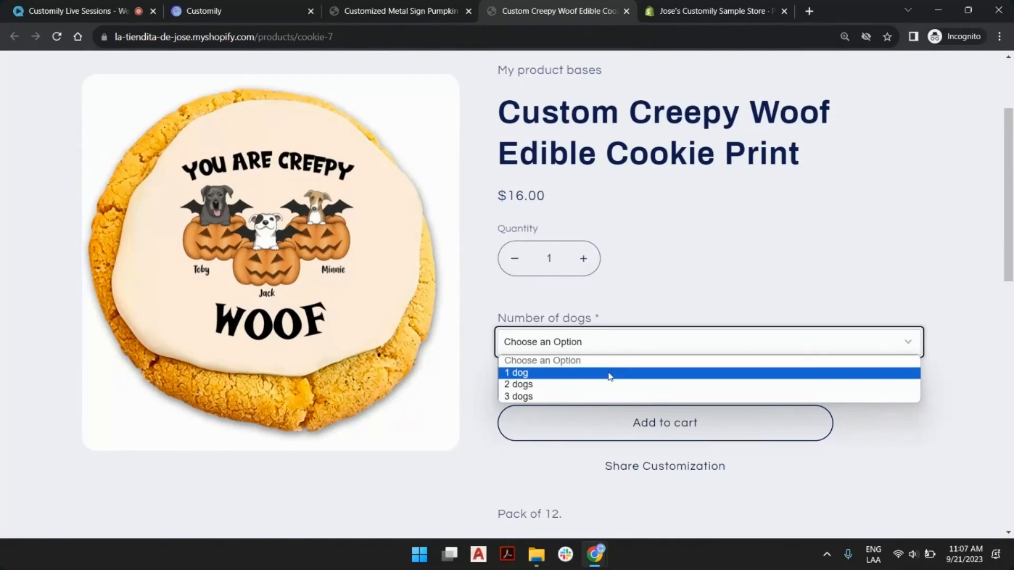
click(588, 373)
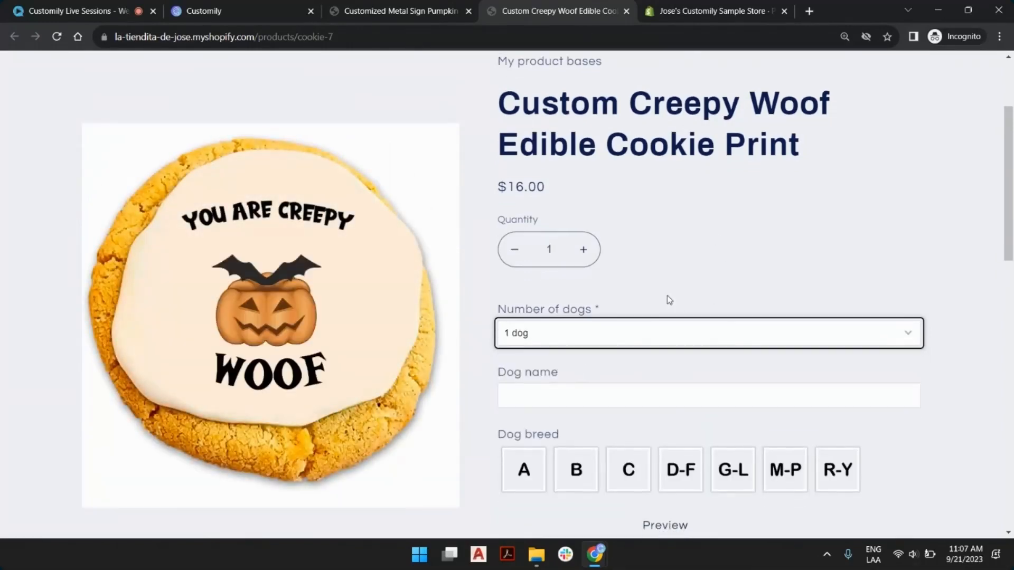
Enter Toby as the dog name on the cookie and choose dog breed group B
scroll(666, 266, down, 2)
click(655, 270)
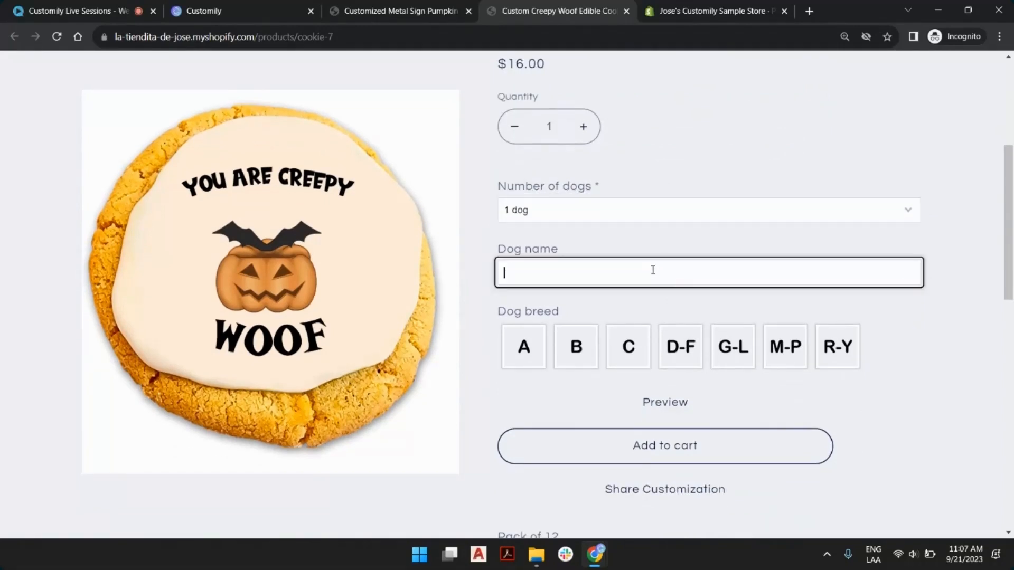
text(Toby)
click(564, 348)
Change the dog name on the cookie to Charly, with a capital C
click(514, 271)
double_click(515, 271)
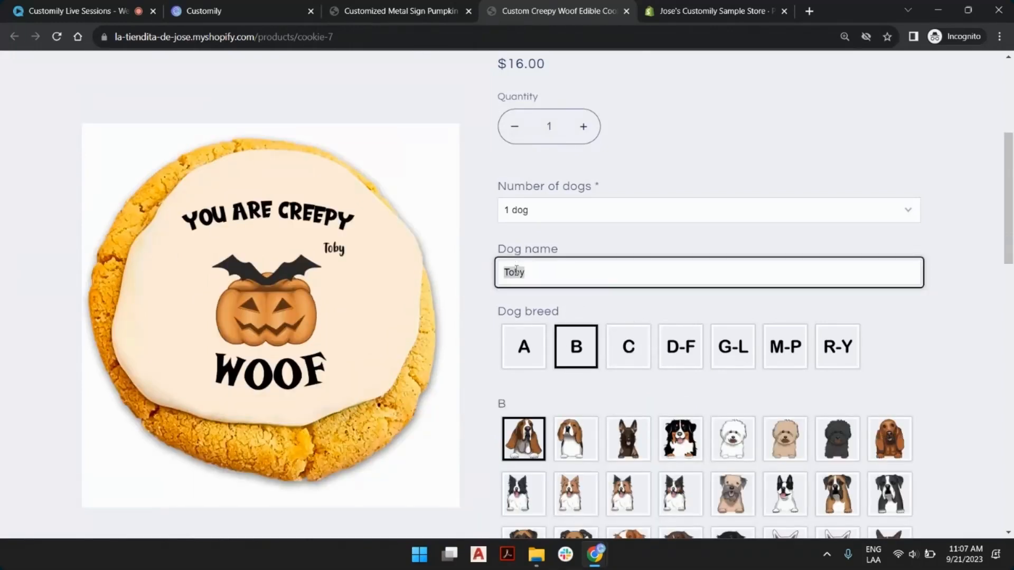
text(charly)
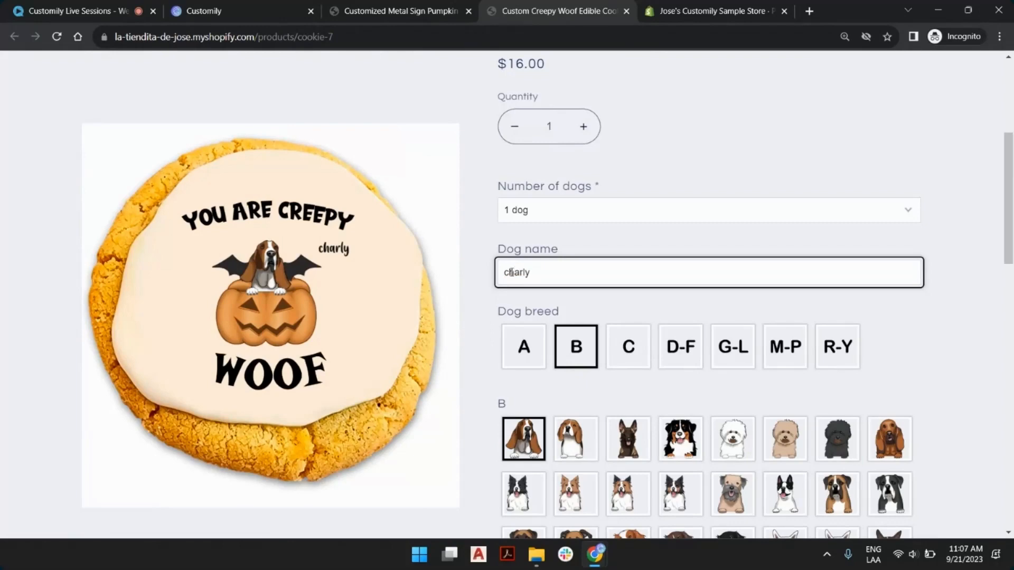
drag(510, 272, 503, 273)
key(BackSpace)
text(C)
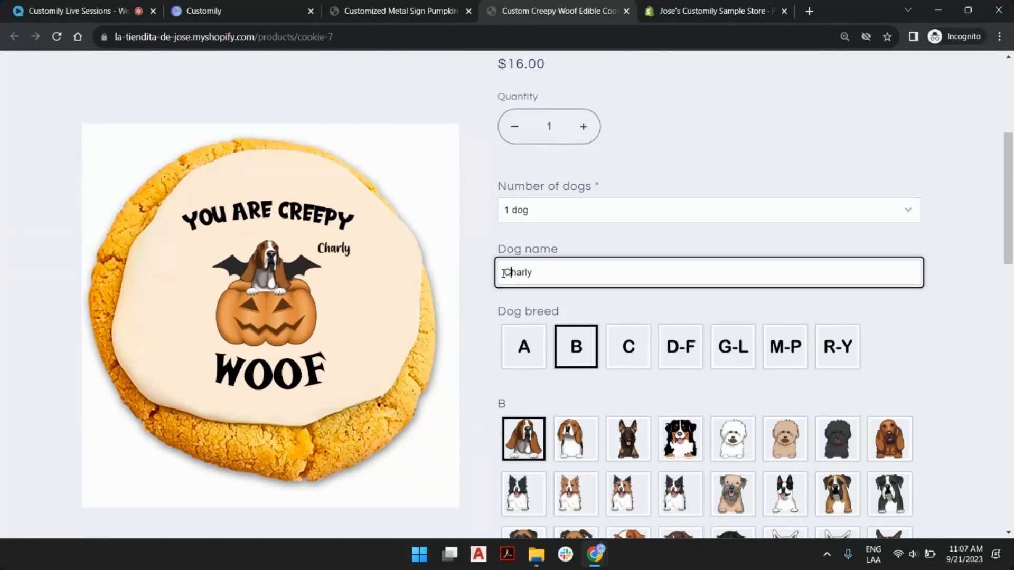
Choose the second dog in breed group B, view the enlarged preview of the personalized cookie and close it
click(579, 436)
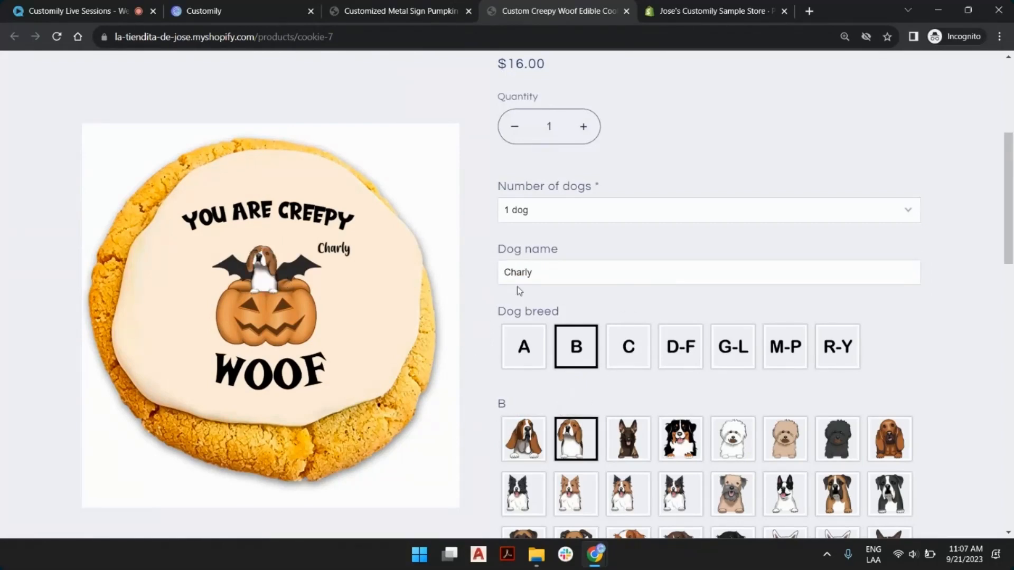
scroll(721, 409, down, 2)
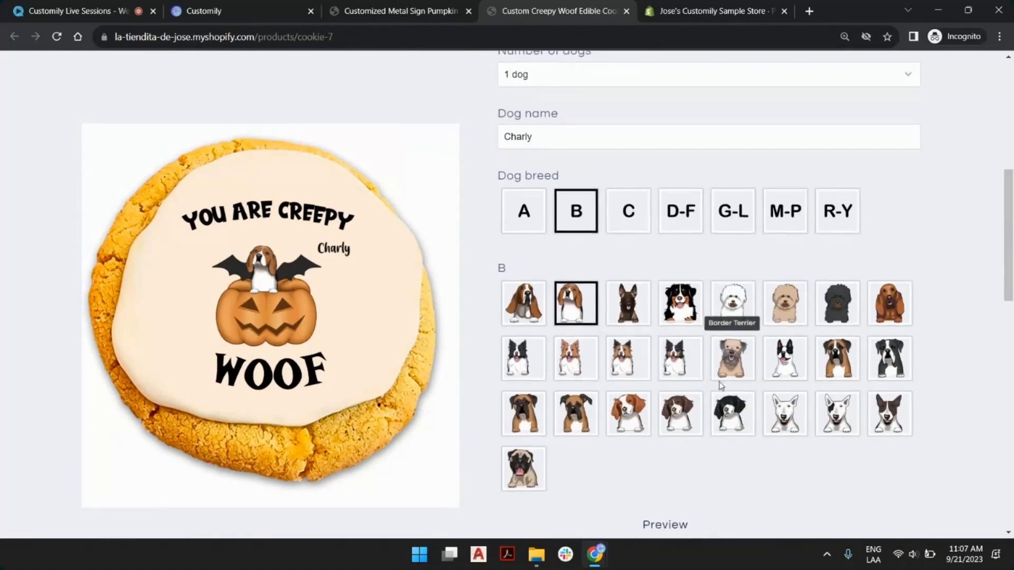
scroll(718, 388, down, 2)
click(658, 404)
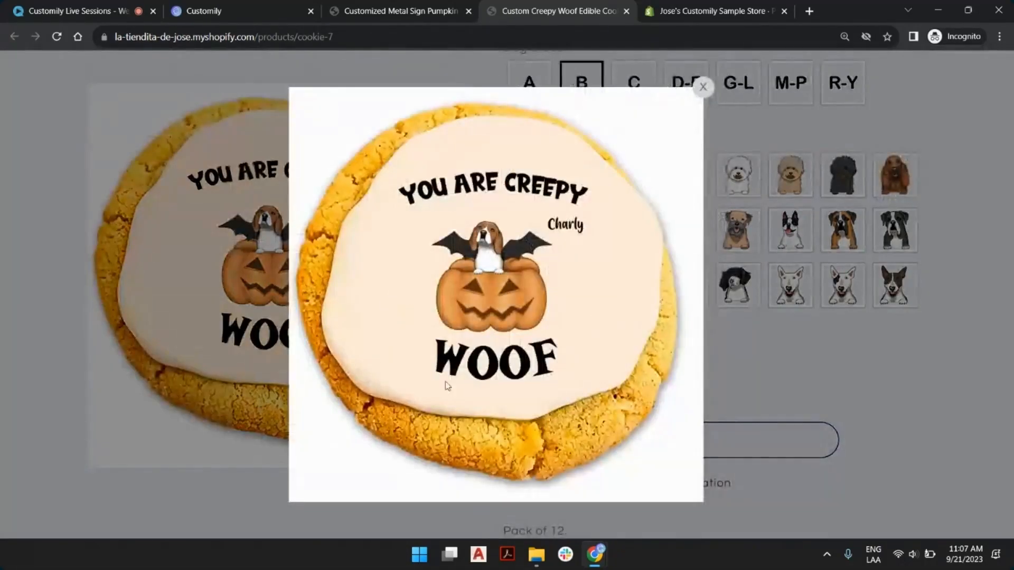
click(703, 88)
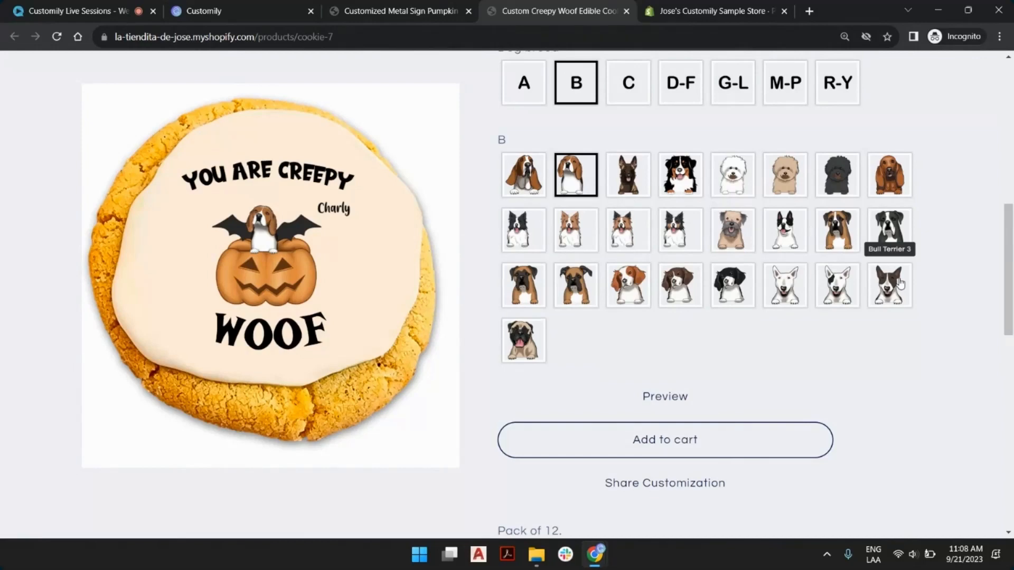
scroll(548, 291, up, 10)
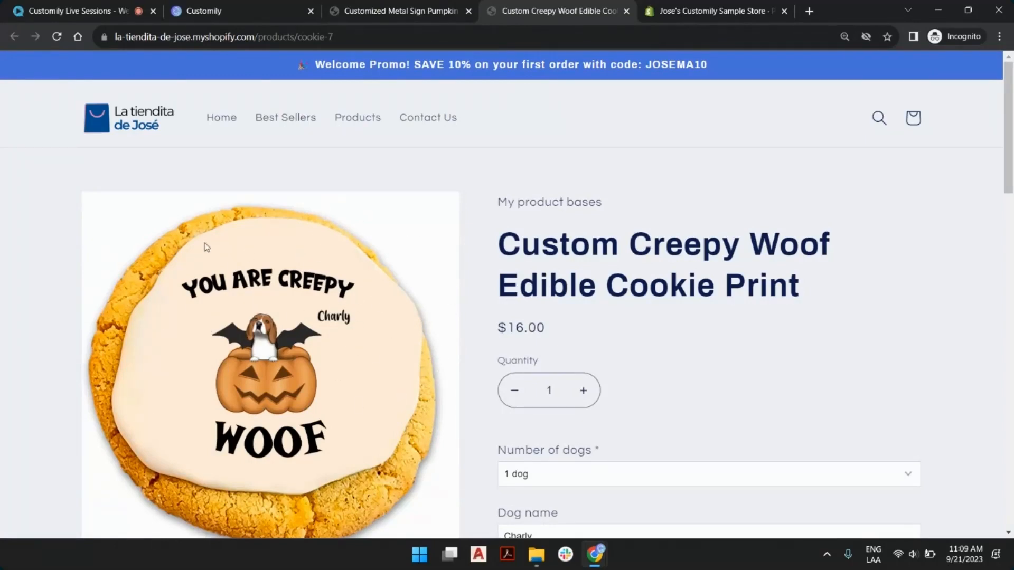
drag(459, 450, 500, 440)
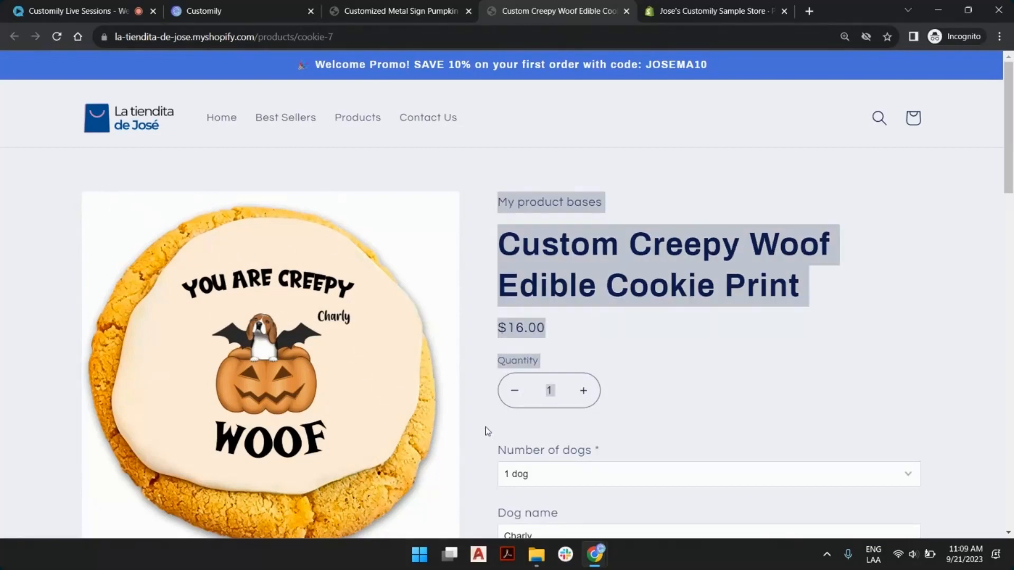
click(485, 427)
scroll(688, 226, down, 9)
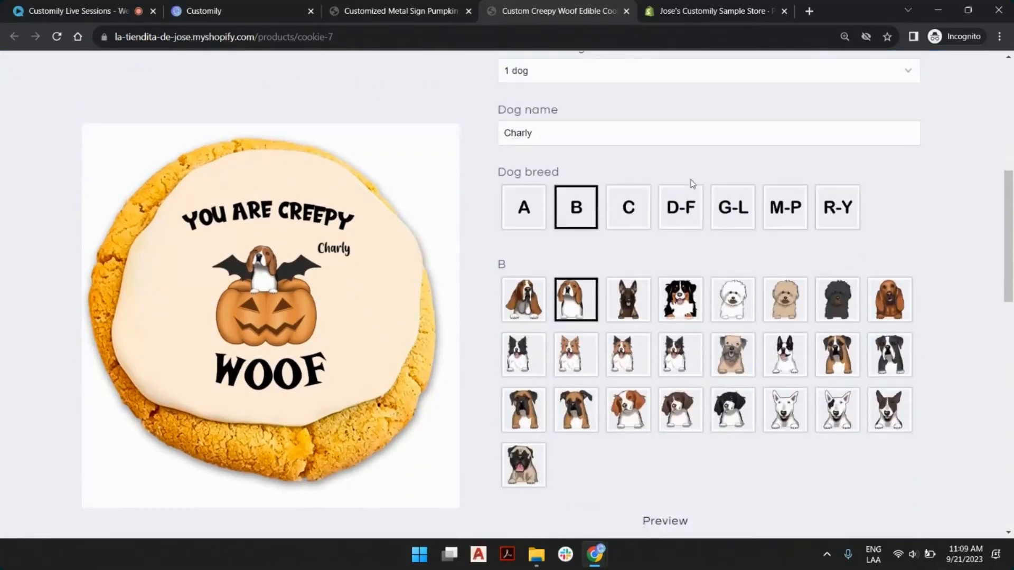
scroll(722, 257, up, 4)
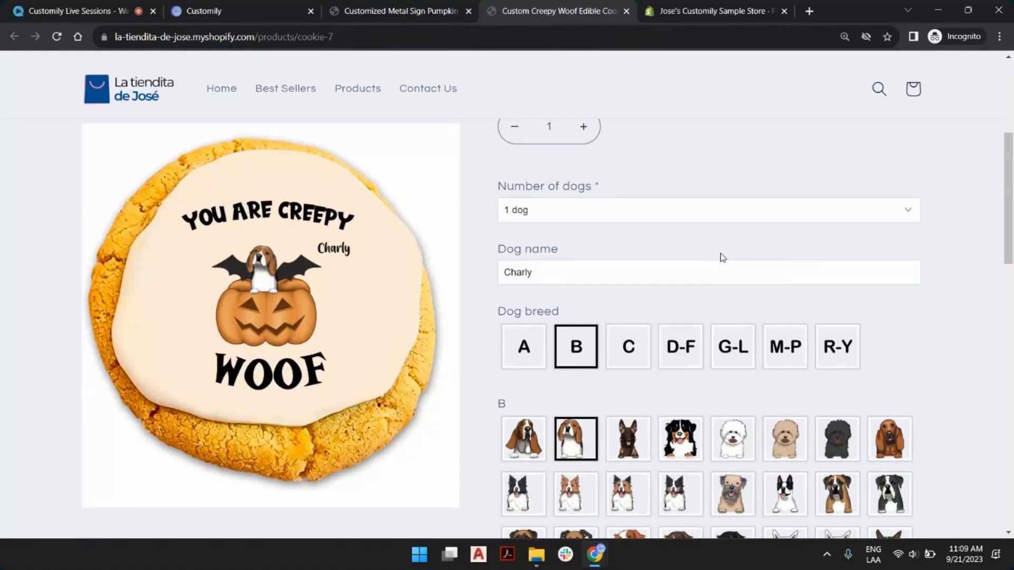
scroll(722, 257, down, 3)
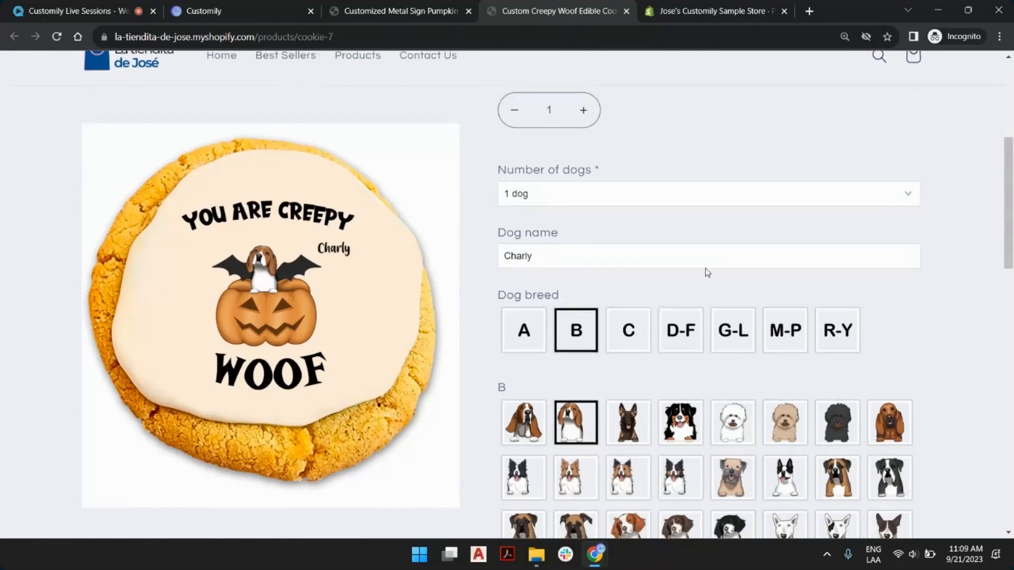
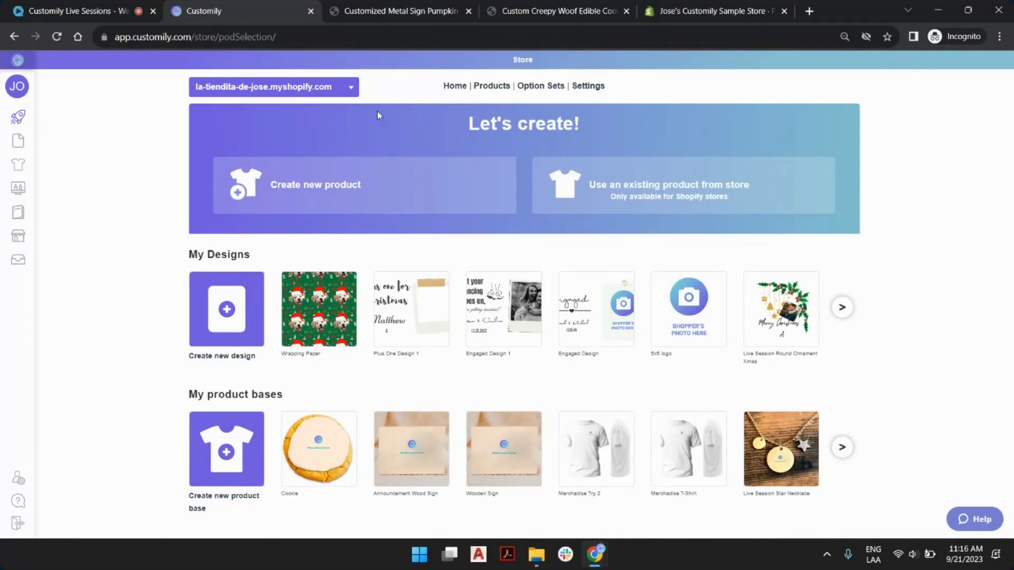
Show the starting options for creating a new product for the la-tiendita-de-jose store in Customily
mouse_move(1, 190)
click(312, 196)
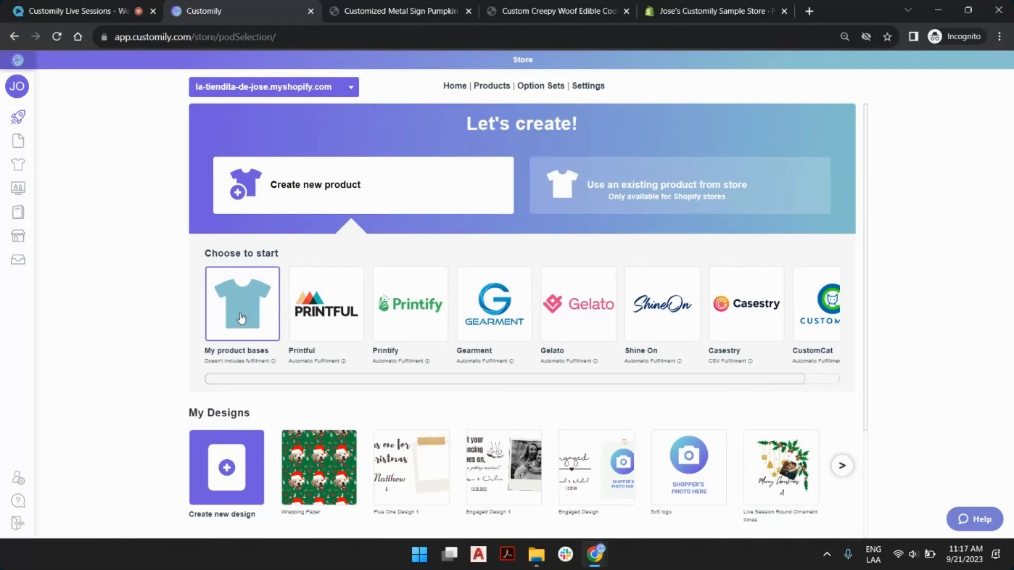
mouse_move(2, 310)
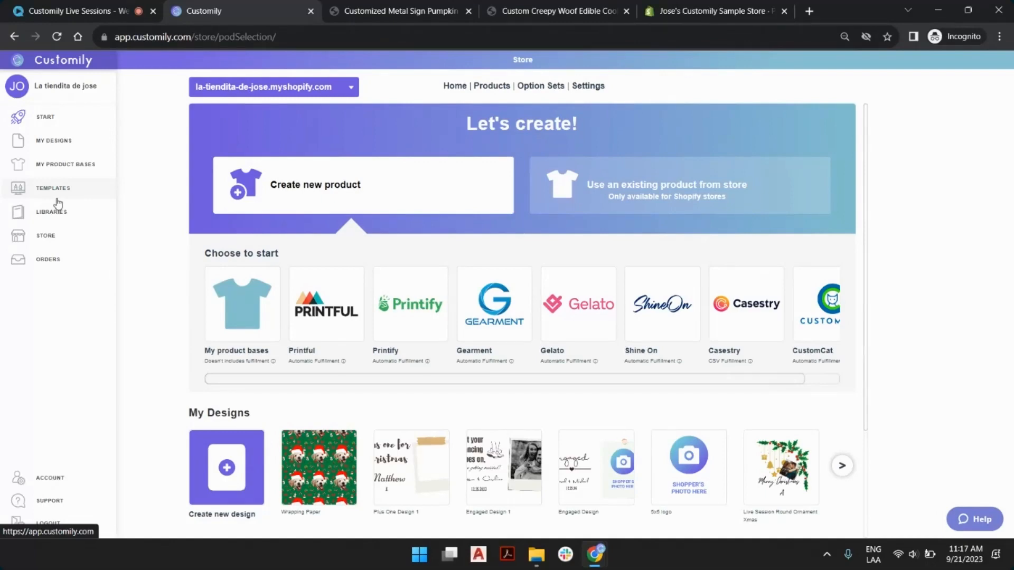
Retype the last letter of the name on the Customized Metal Sign Pumpkin product page, and return to Customily
click(393, 10)
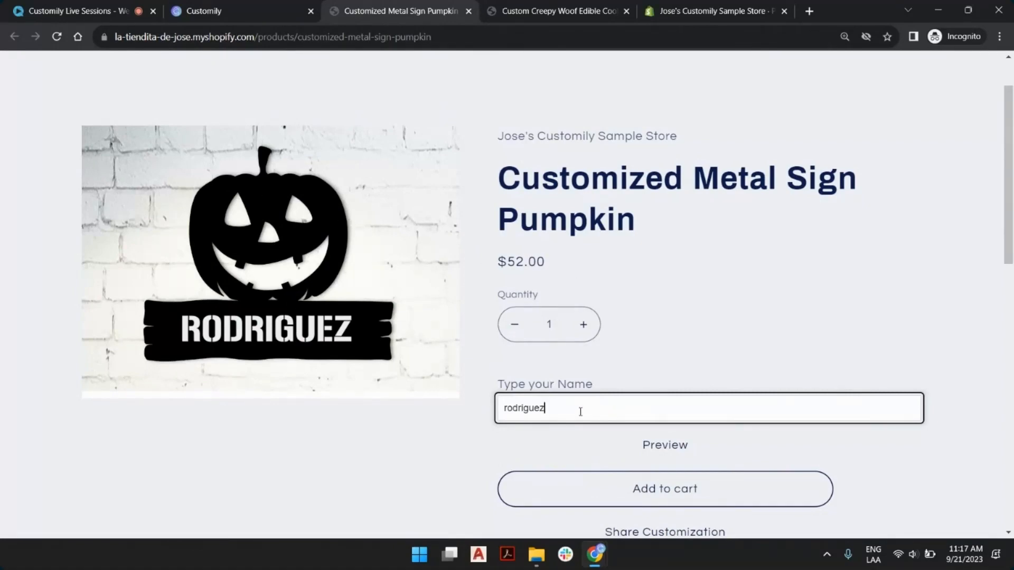
key(BackSpace)
text(z)
click(177, 6)
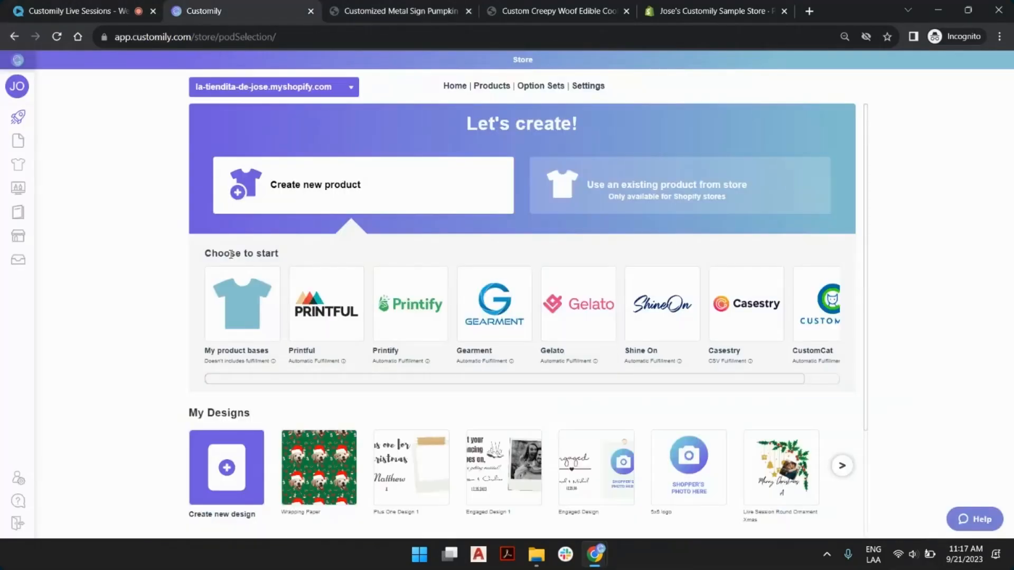
Show the Customized Metal Sign Pumpkin and Custom Creepy Woof Edible Cookie Print store pages, and return to Customily
mouse_move(30, 192)
scroll(306, 370, down, 3)
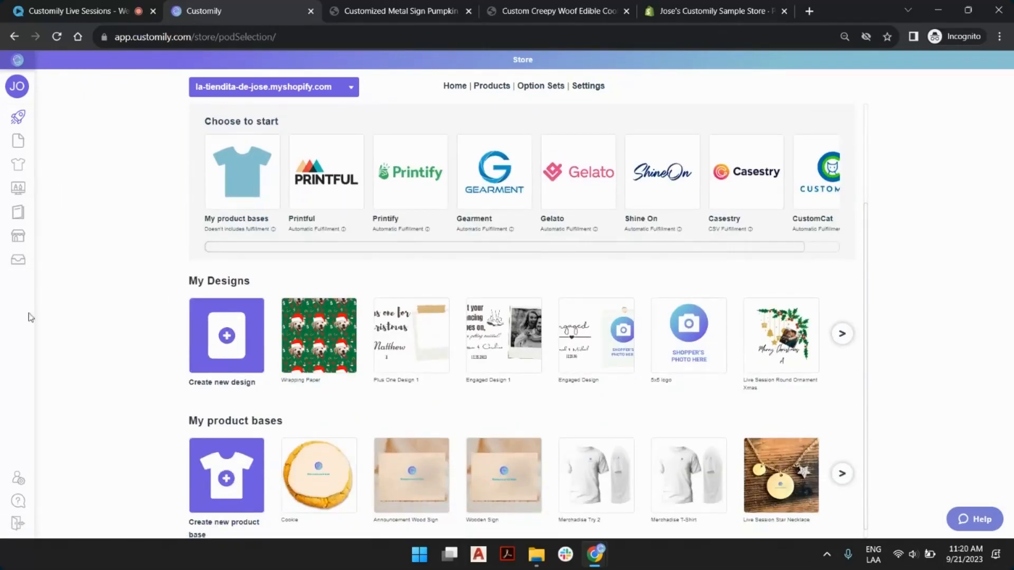
click(437, 5)
scroll(544, 244, up, 2)
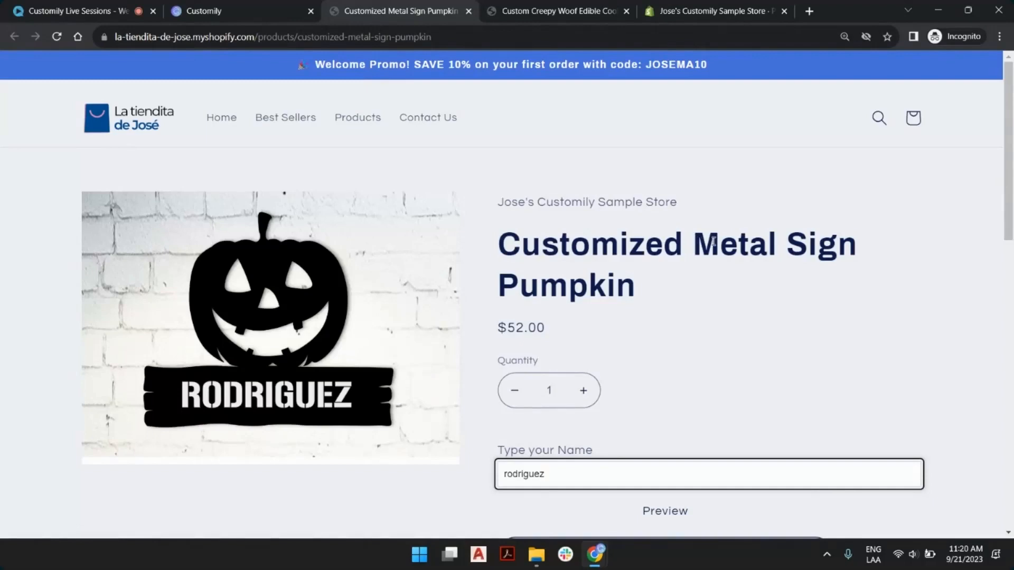
click(539, 8)
scroll(507, 264, up, 6)
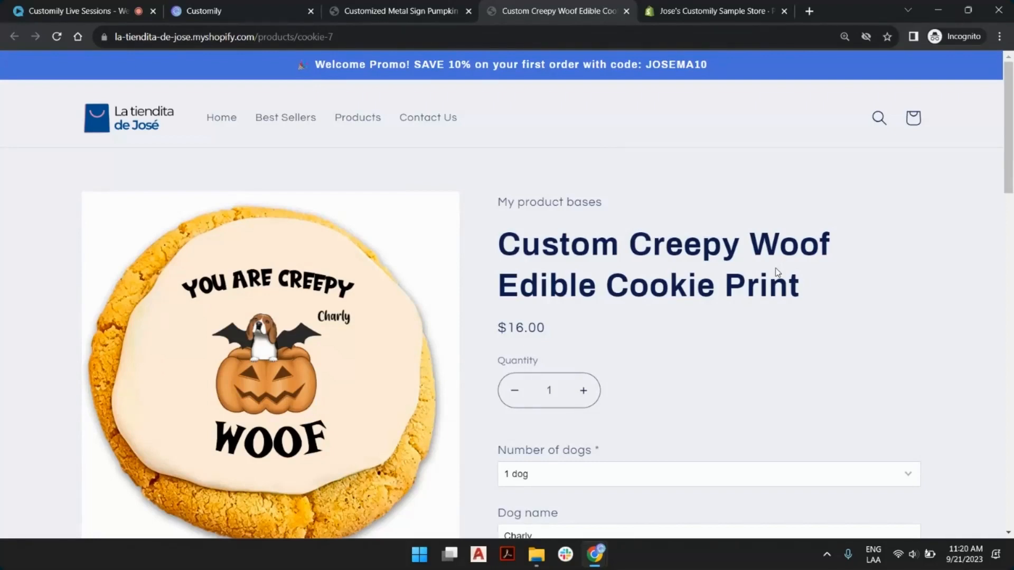
click(290, 11)
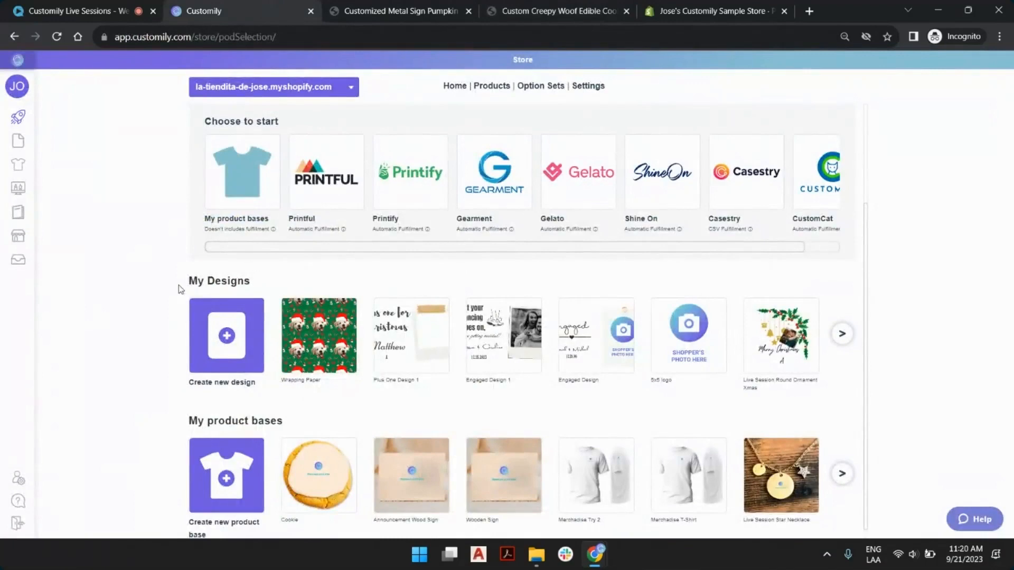
Examine the My Designs and My product bases sections and the fulfilment providers among Customily's starting options
drag(179, 288, 257, 284)
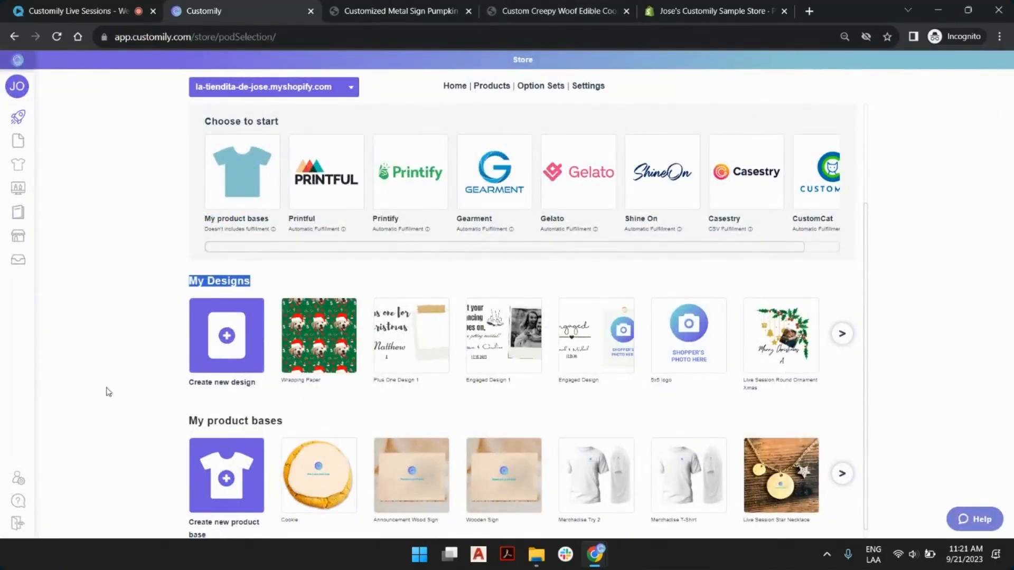
drag(182, 422, 285, 421)
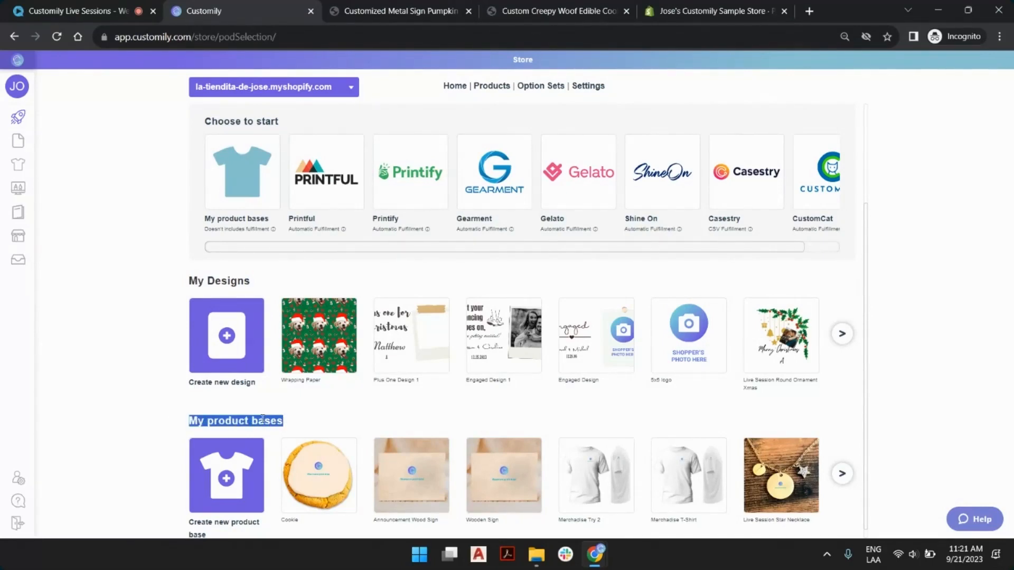
click(178, 411)
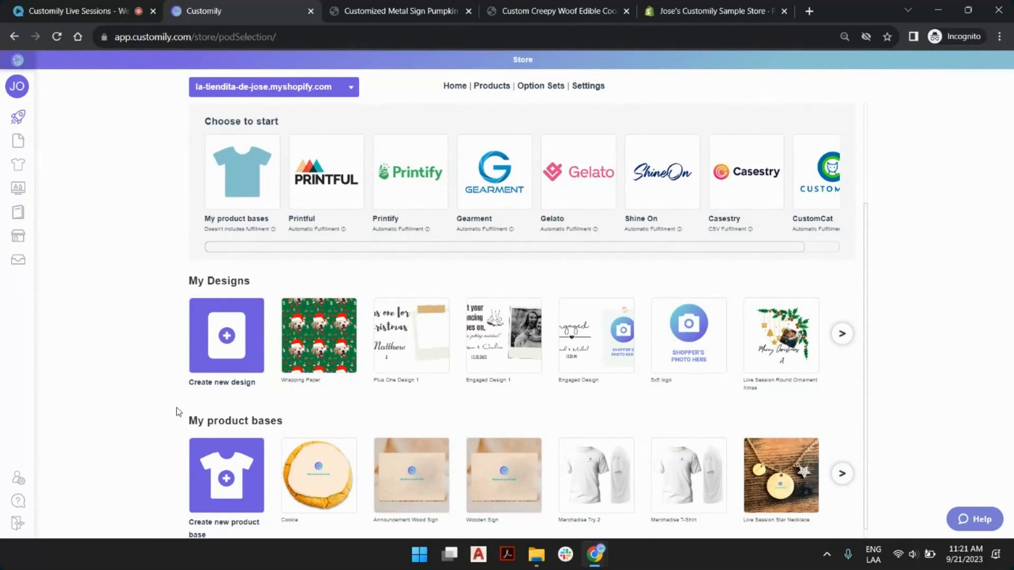
click(419, 362)
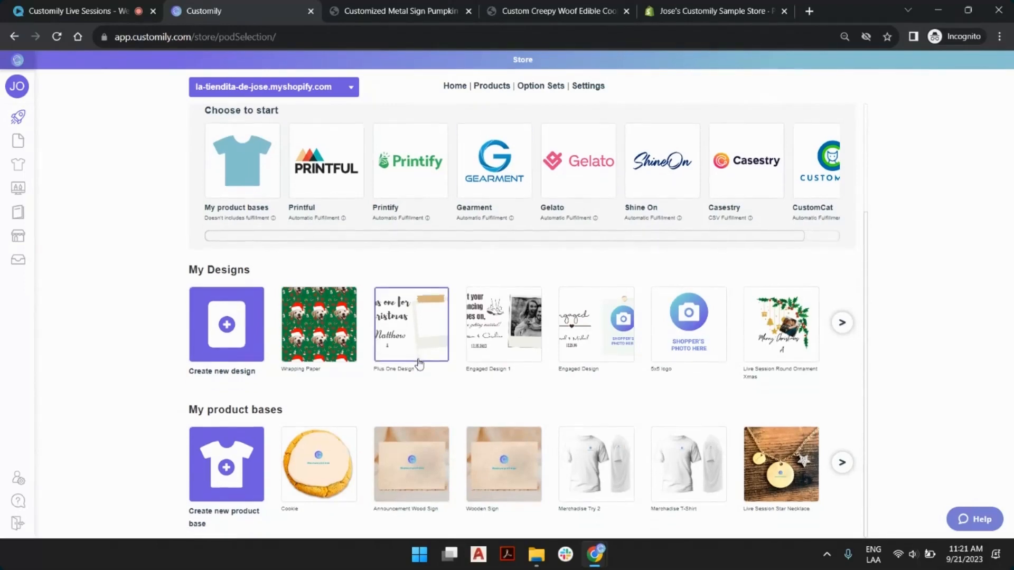
mouse_move(418, 364)
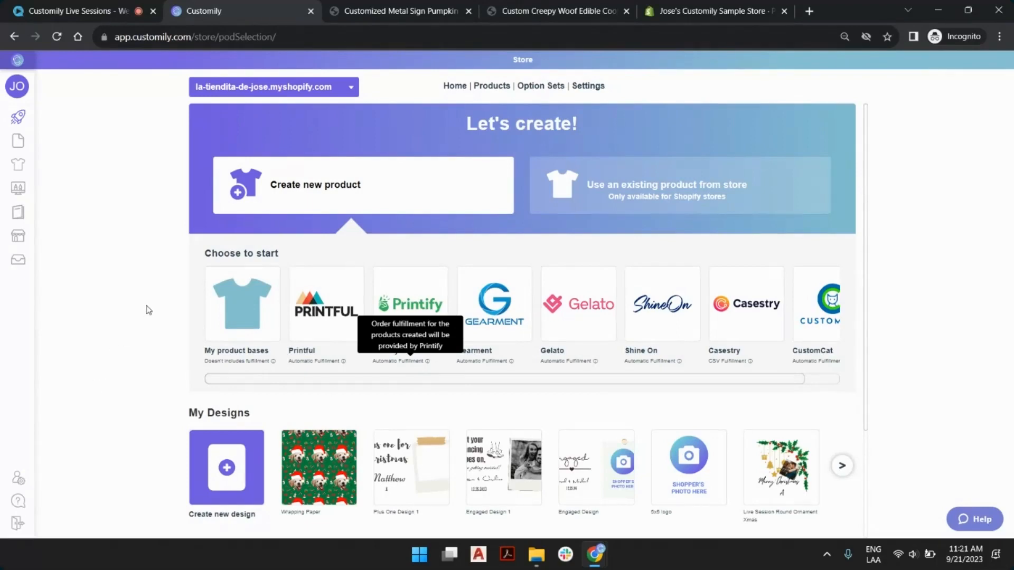
scroll(193, 145, down, 1)
mouse_move(40, 162)
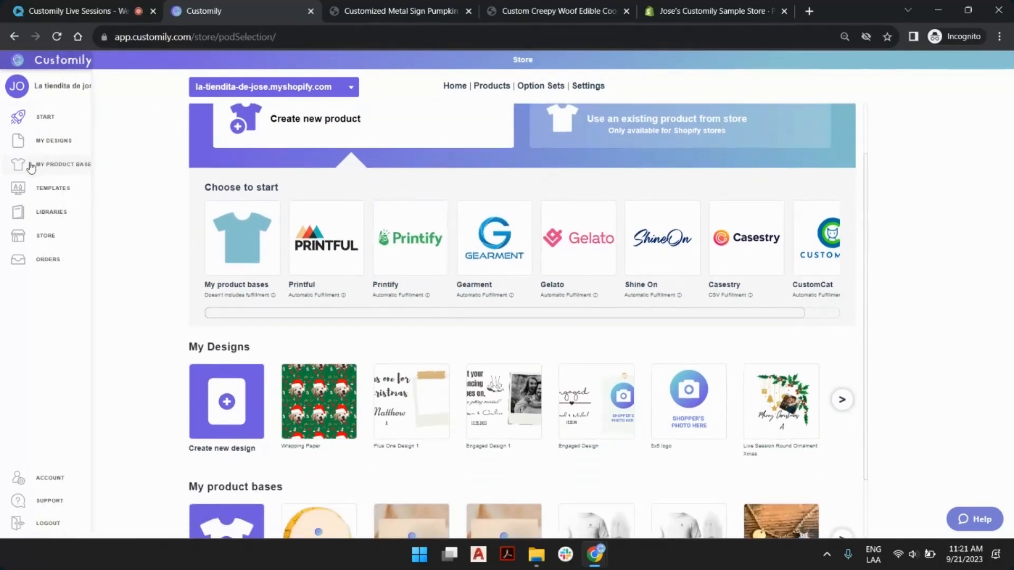
scroll(281, 238, down, 1)
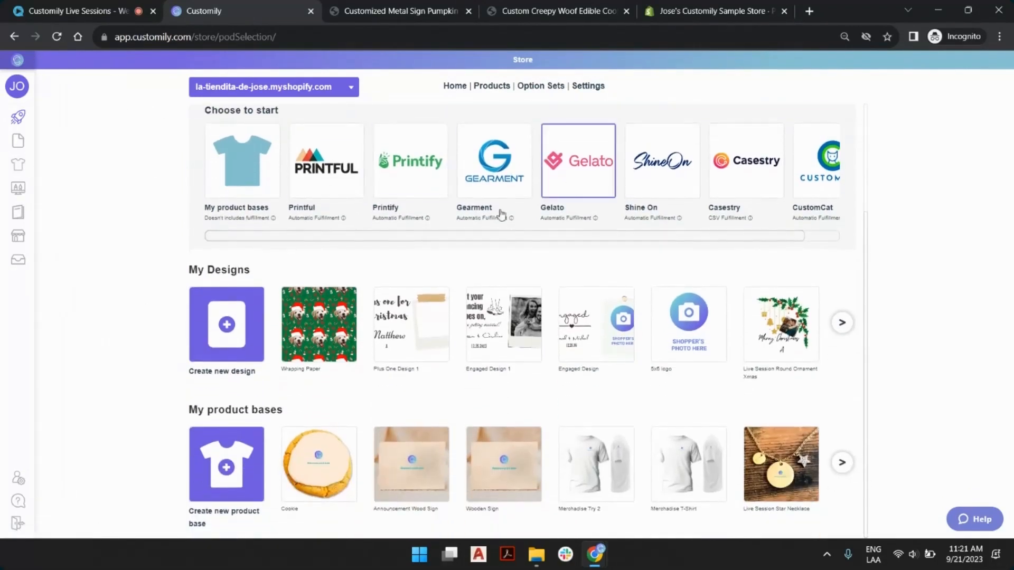
scroll(281, 238, up, 2)
Start creating a new product base and name its template Live Session Cookie
scroll(281, 237, down, 2)
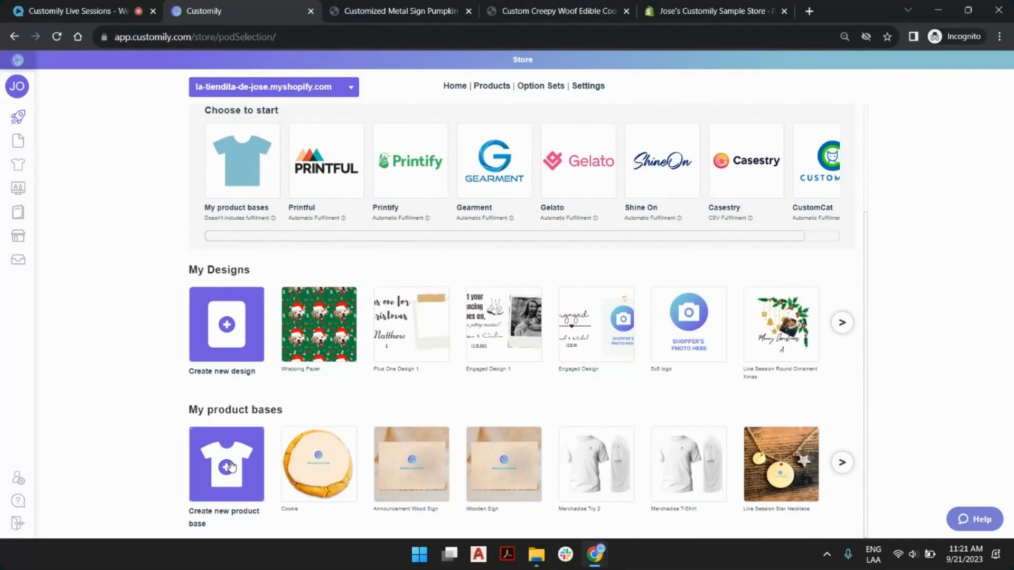
click(220, 476)
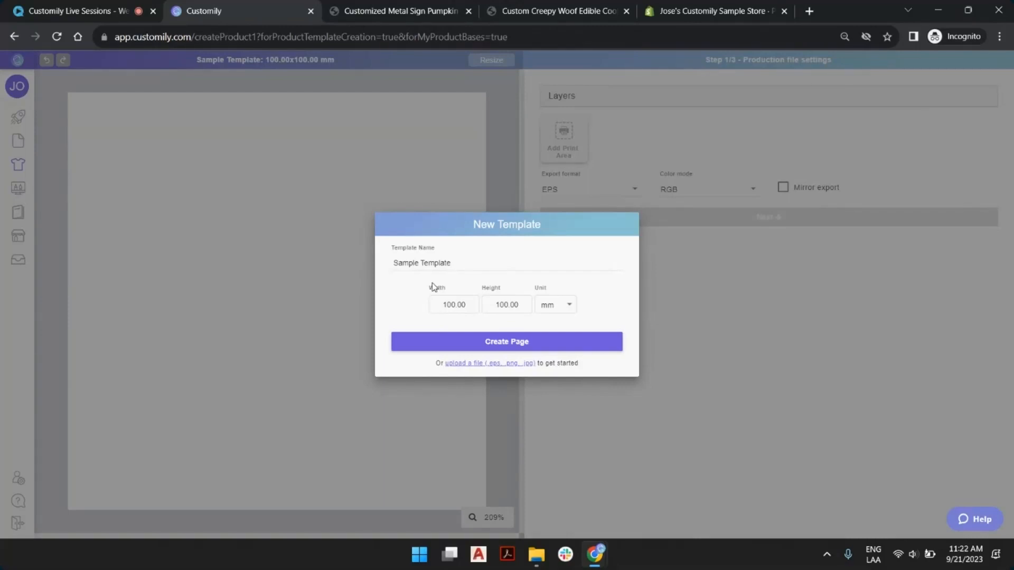
triple_click(415, 267)
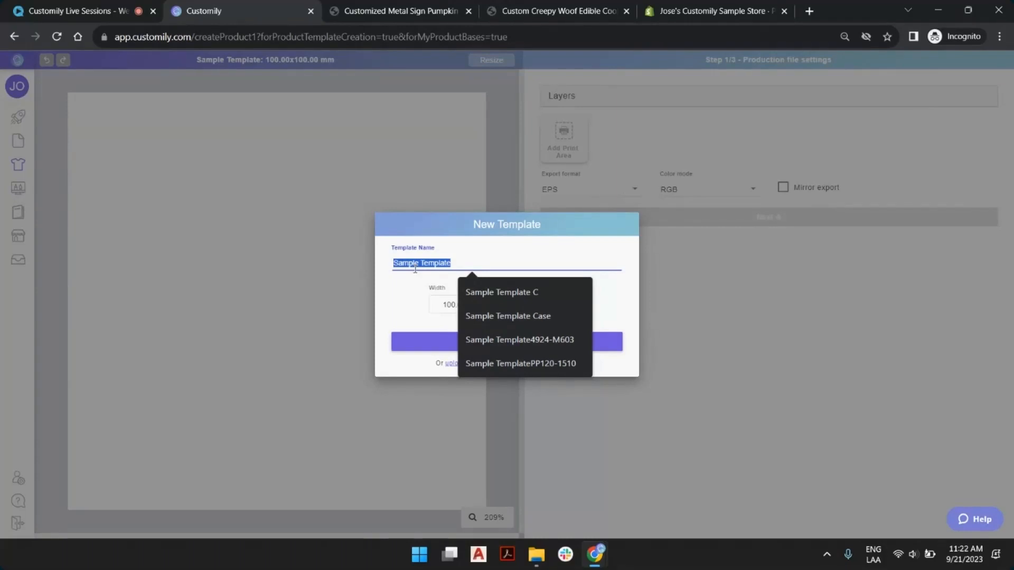
text(Live Session)
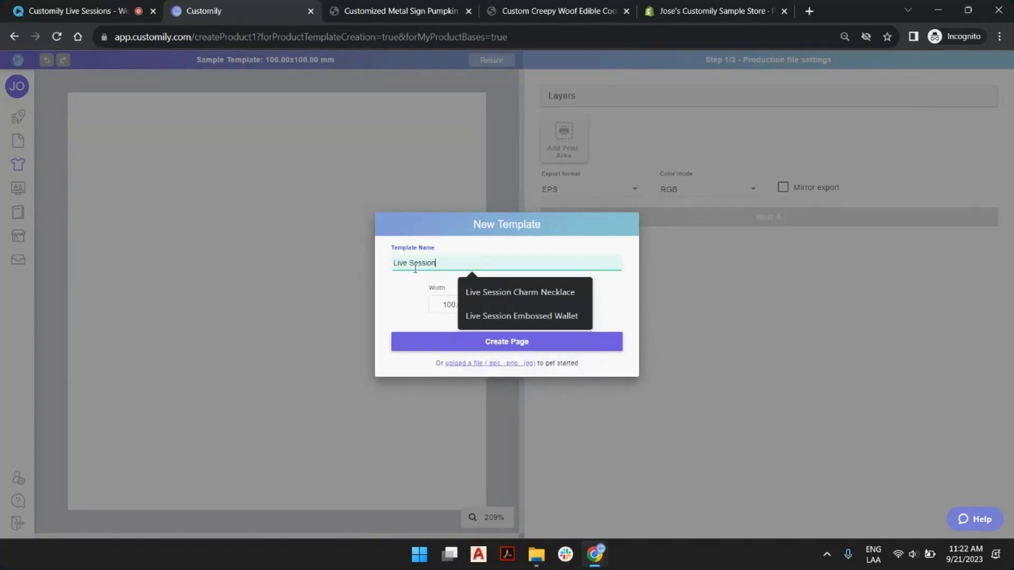
text( Cookie)
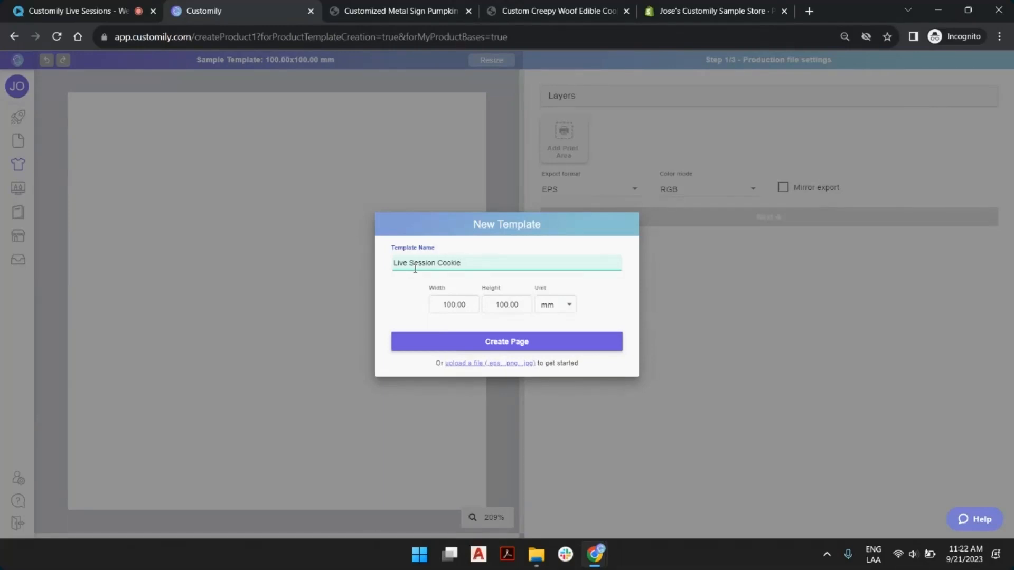
Set the template's width and height to 70 mm each and create the page
double_click(468, 306)
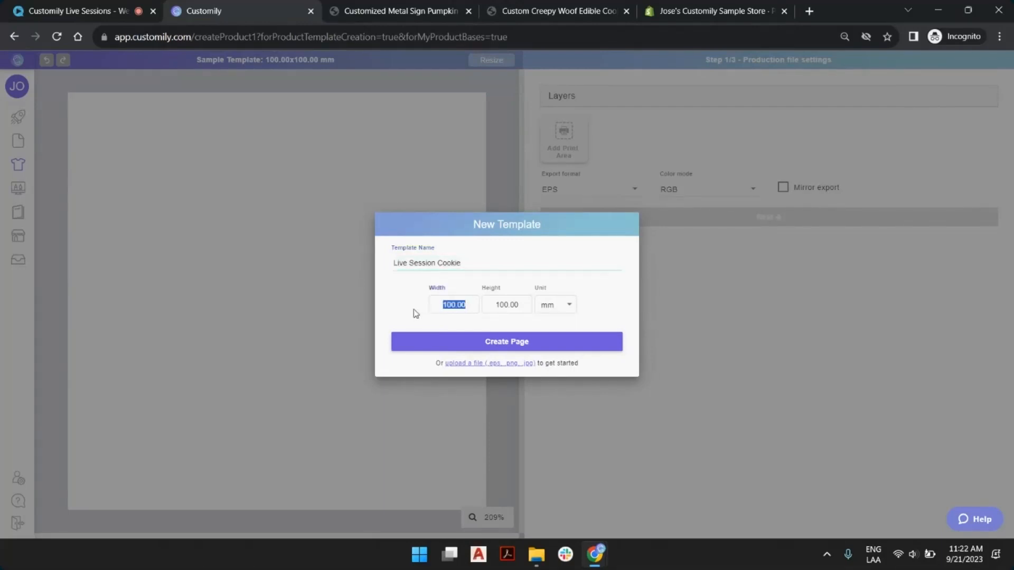
text(70)
double_click(525, 304)
text(70)
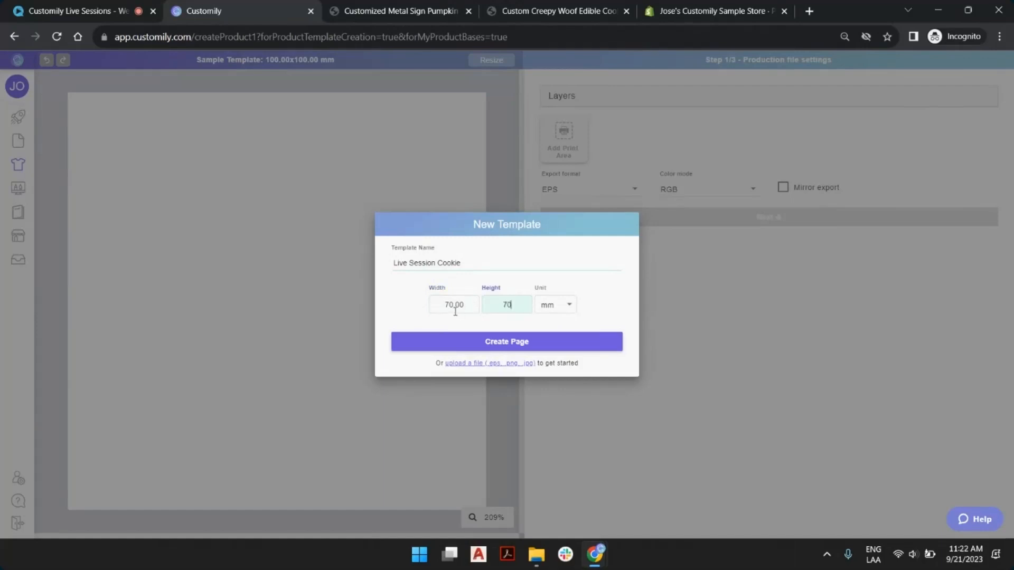
click(580, 287)
click(561, 315)
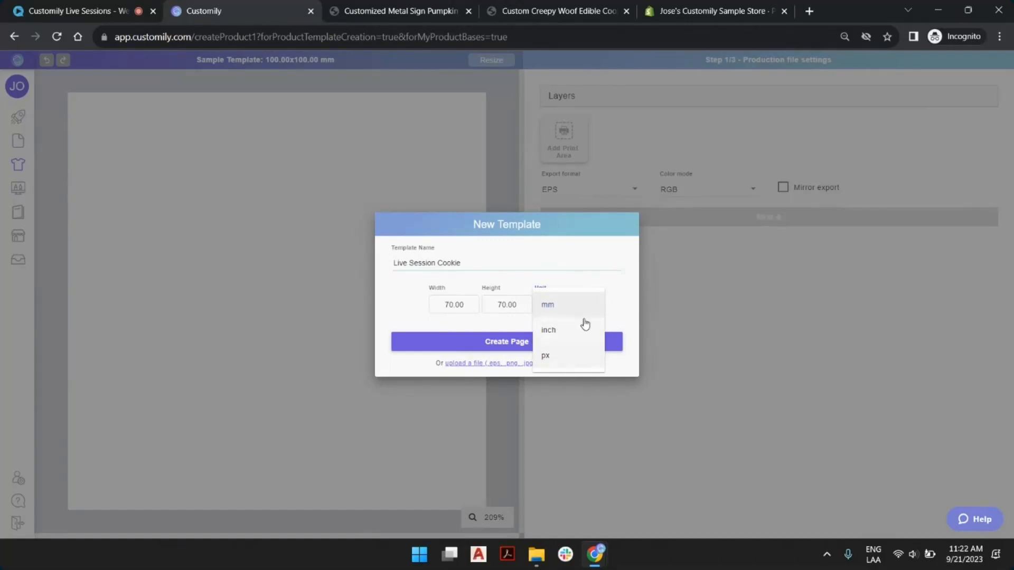
click(609, 280)
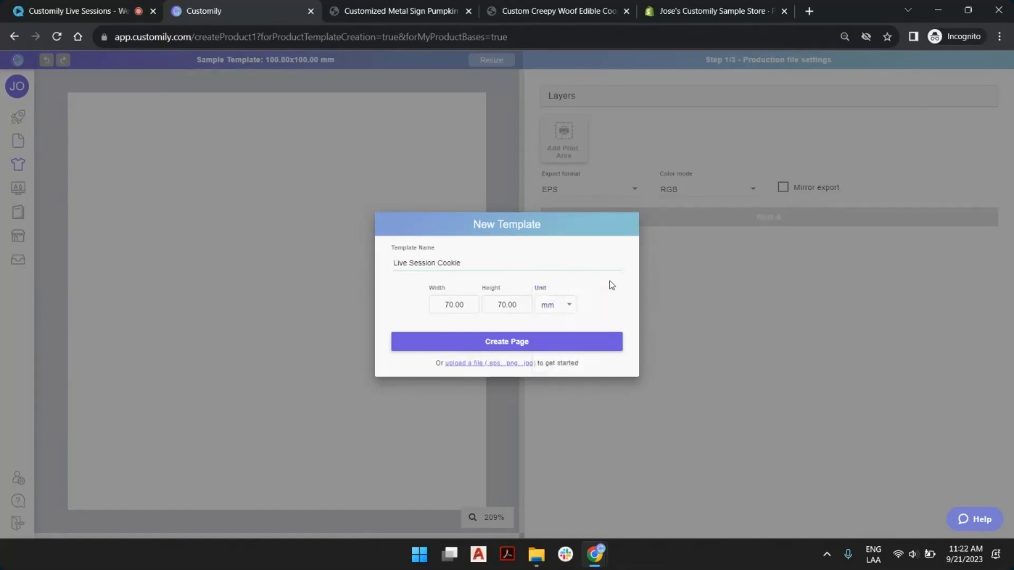
click(504, 347)
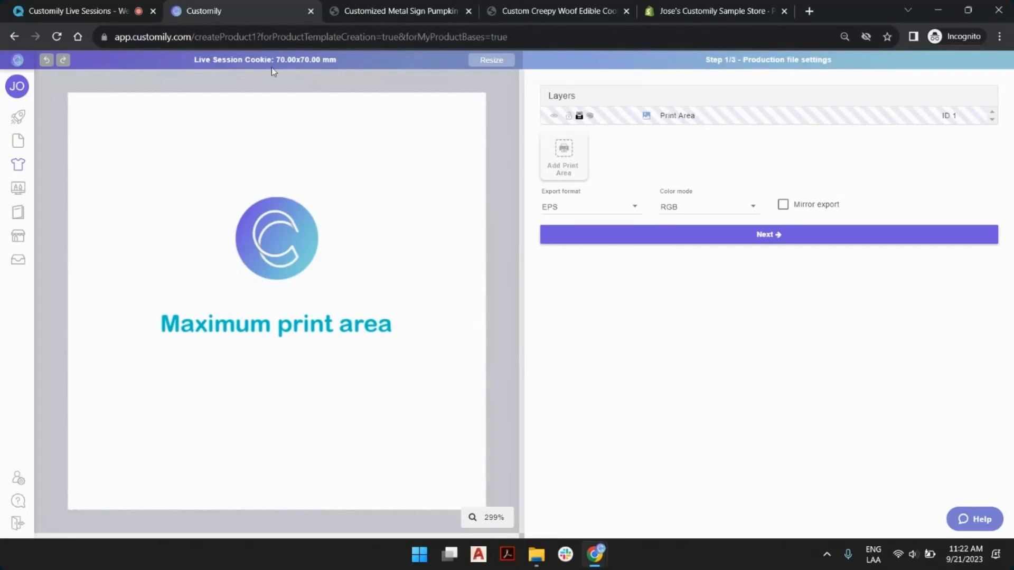
drag(277, 62, 339, 64)
click(330, 60)
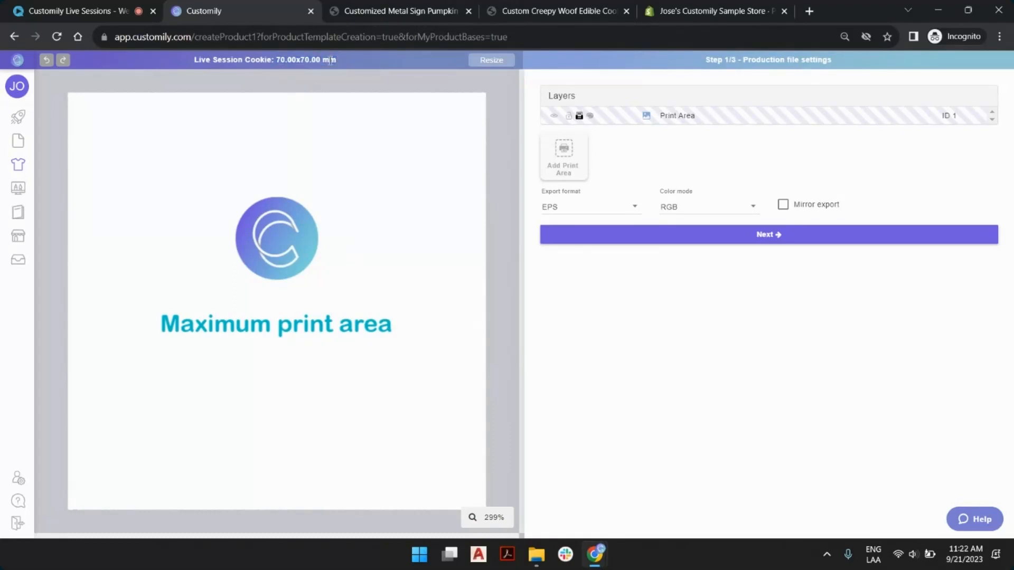
Set the production file's export format to PNG at resolution 300 and continue to the preview settings
click(612, 213)
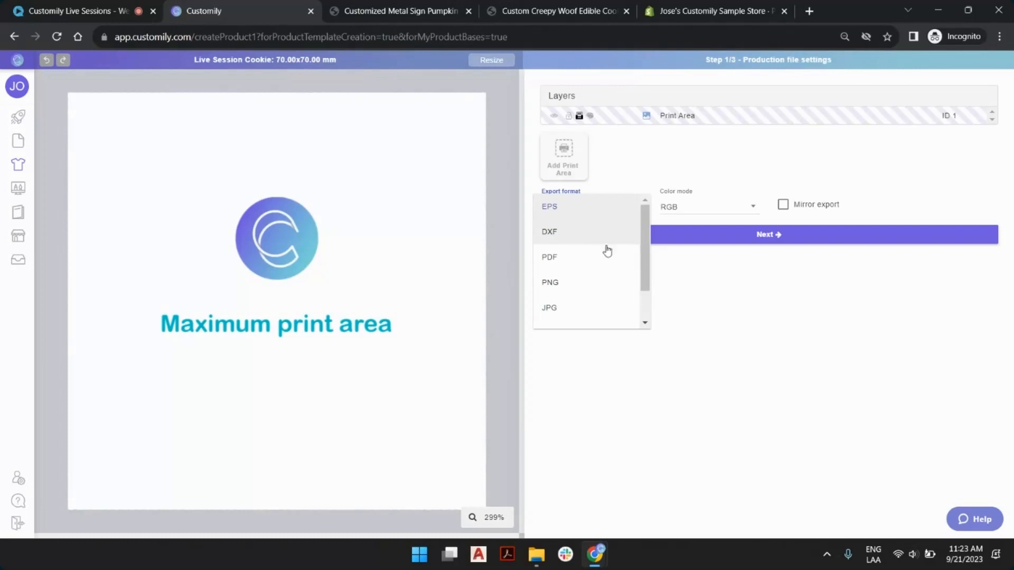
click(577, 289)
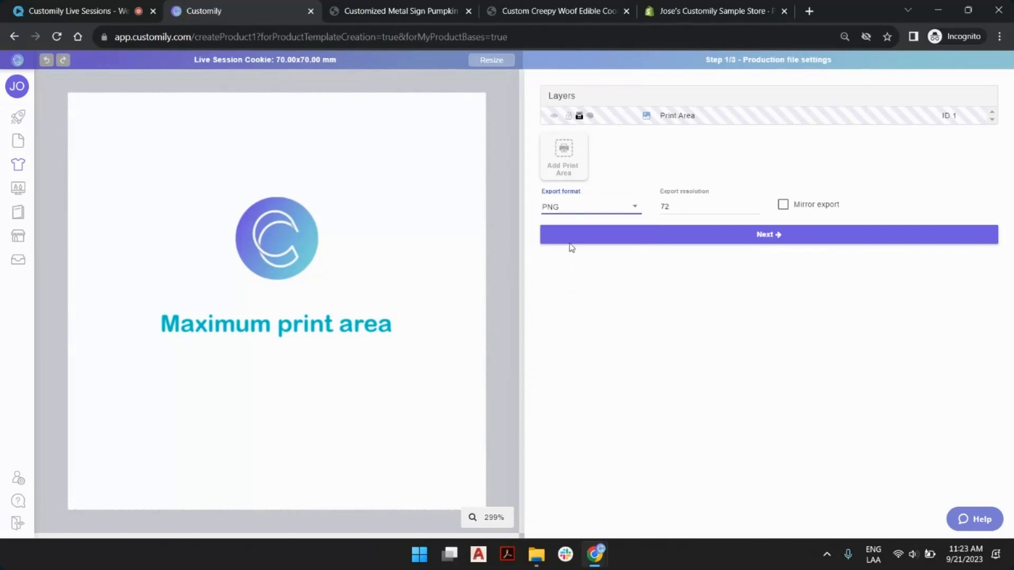
key(Tab)
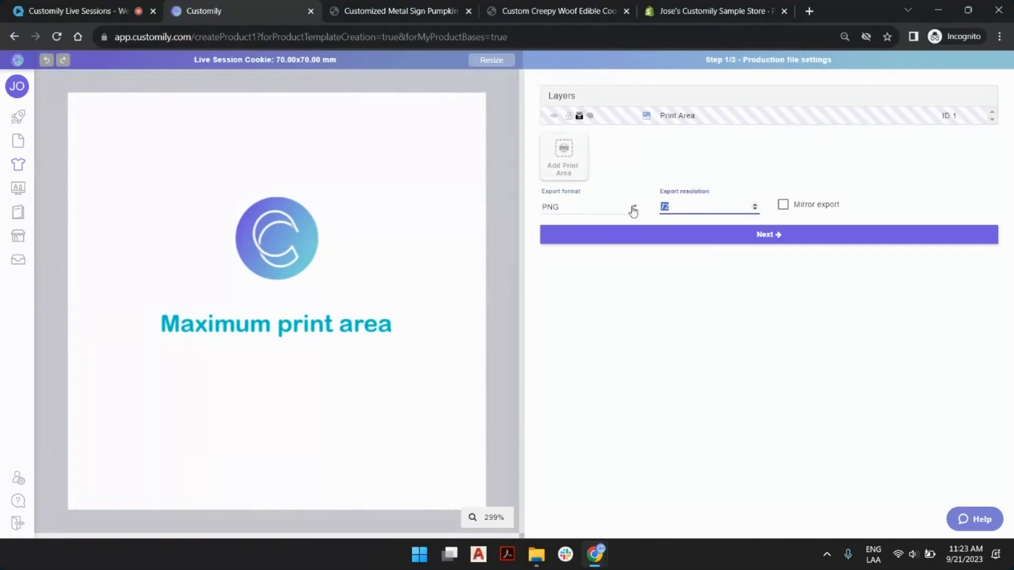
text(300)
click(645, 319)
click(768, 241)
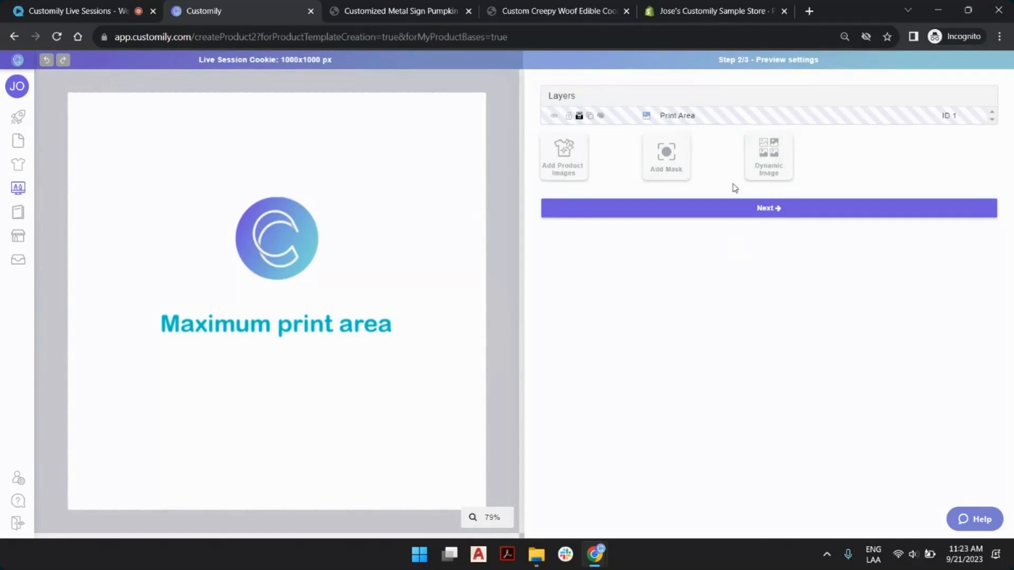
drag(717, 66, 814, 69)
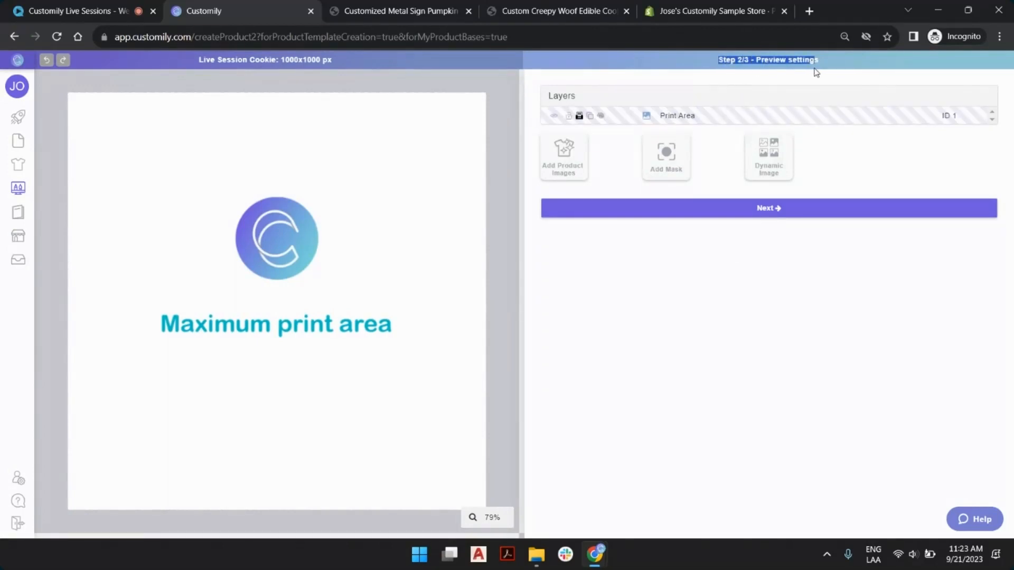
click(818, 63)
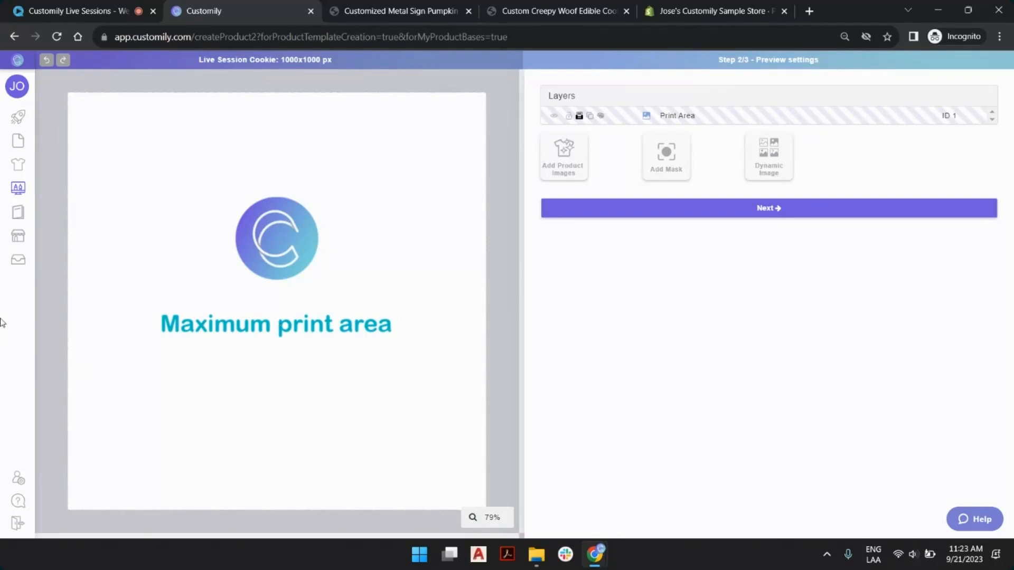
Add cookie base.png as the product image behind the print area and accept its downscaling
mouse_move(1, 321)
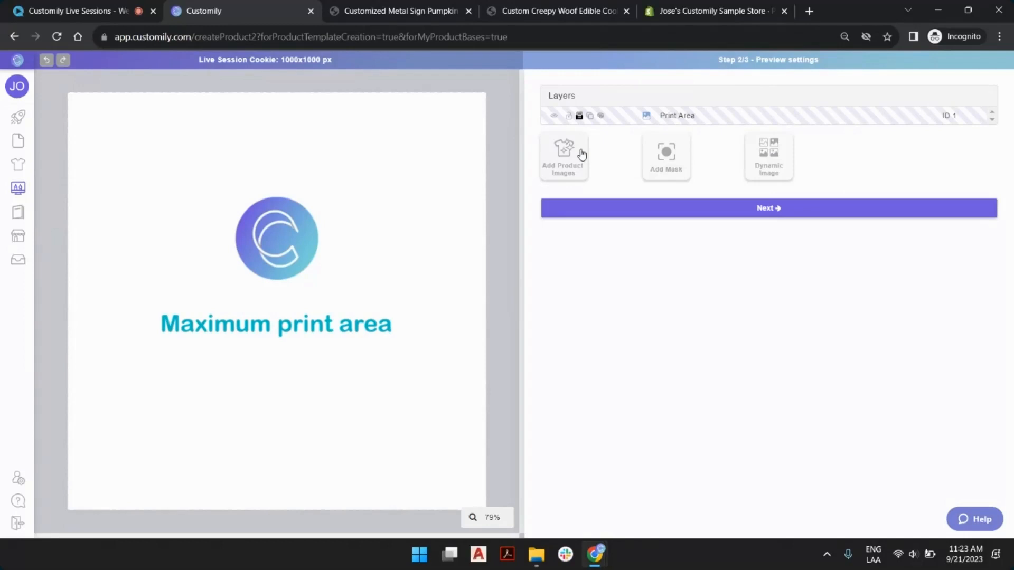
click(582, 155)
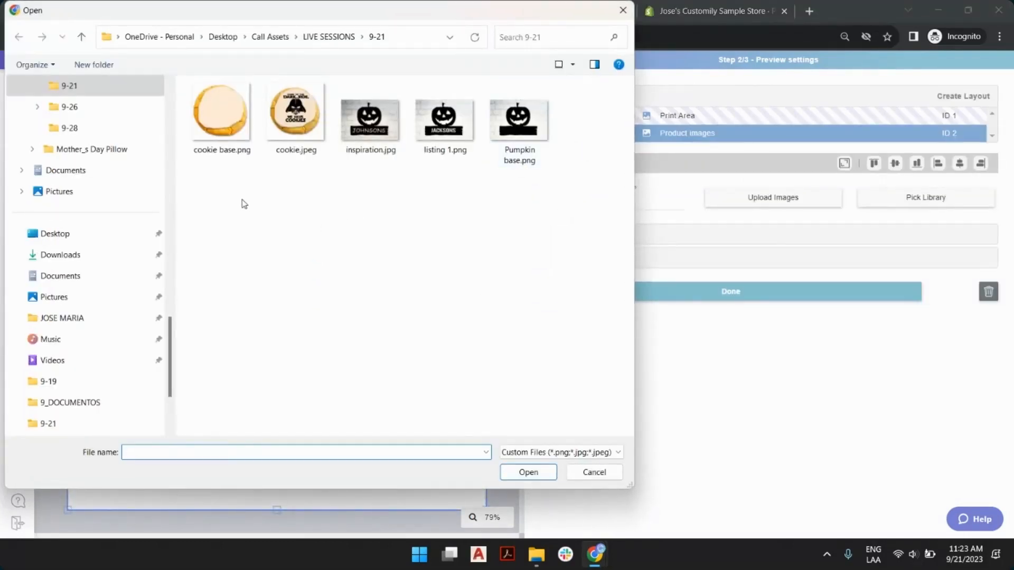
scroll(227, 131, up, 3)
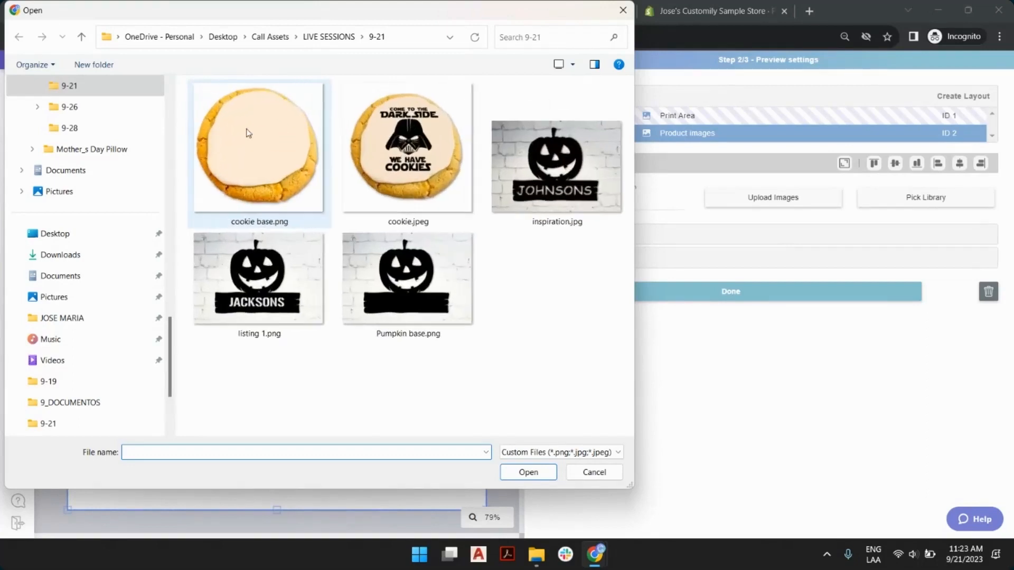
click(425, 114)
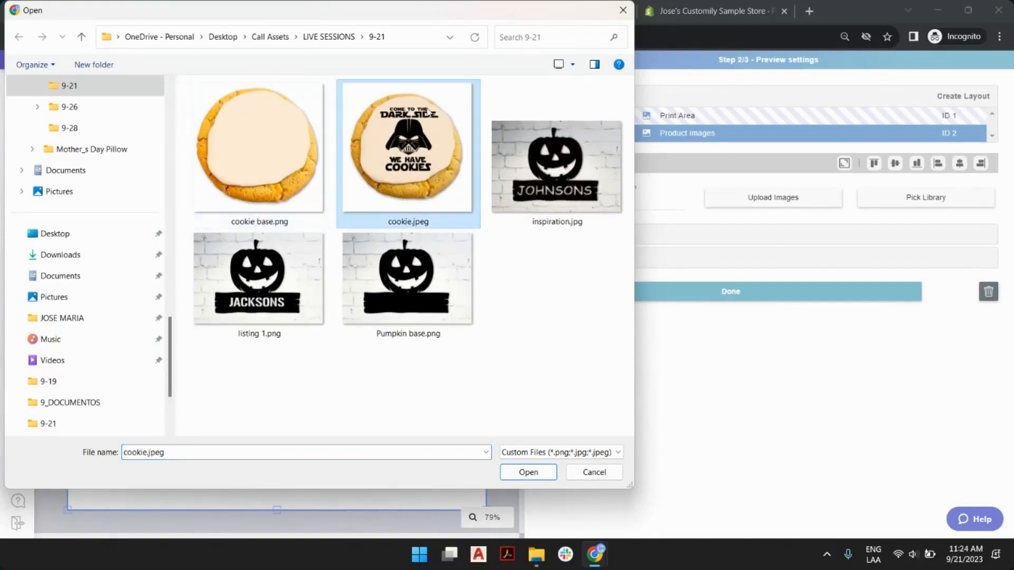
click(261, 163)
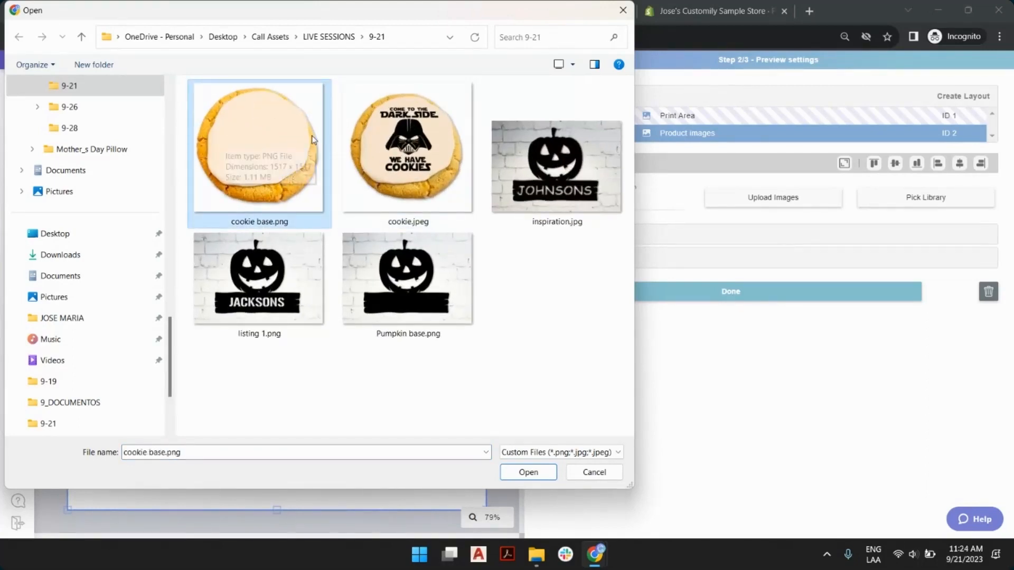
double_click(268, 119)
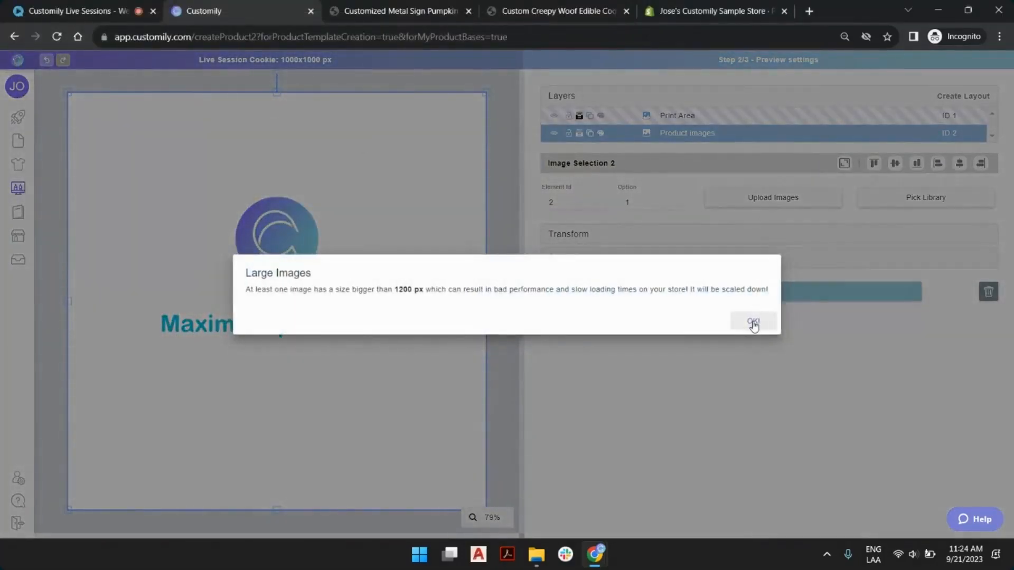
click(754, 325)
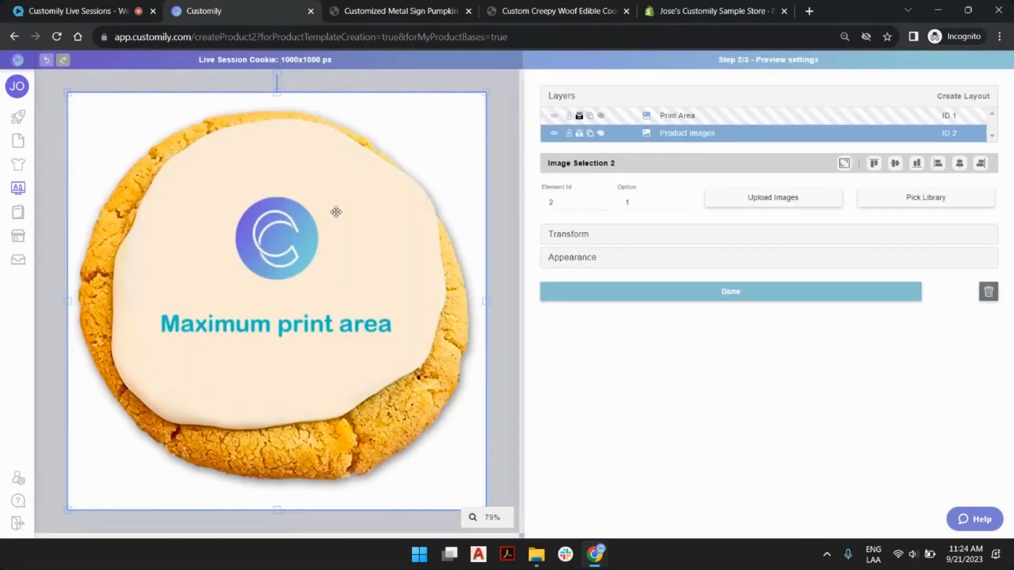
Shrink the print area to fit on the cookie's icing and rotate the cookie image slightly clockwise
click(335, 212)
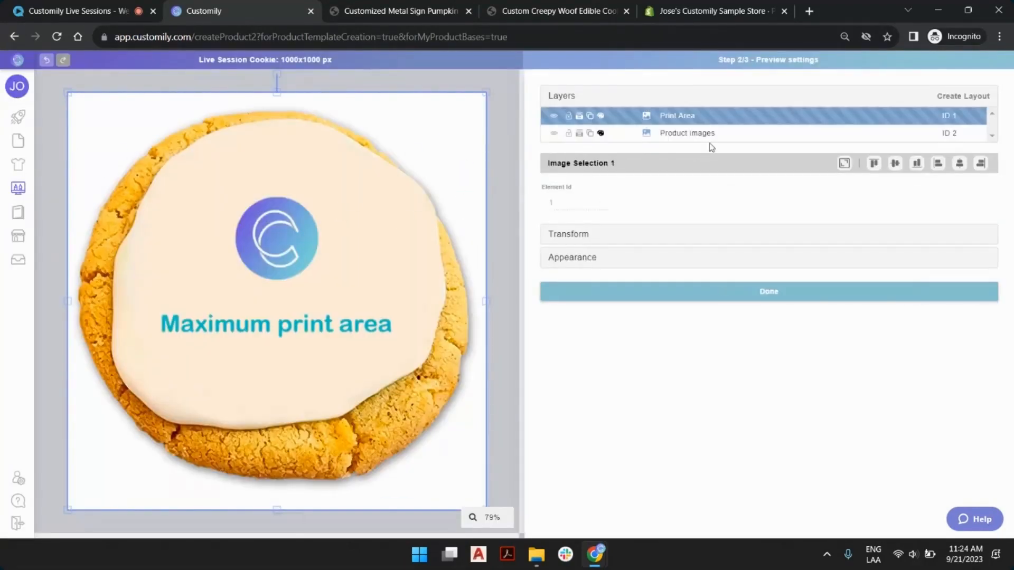
drag(486, 93, 369, 269)
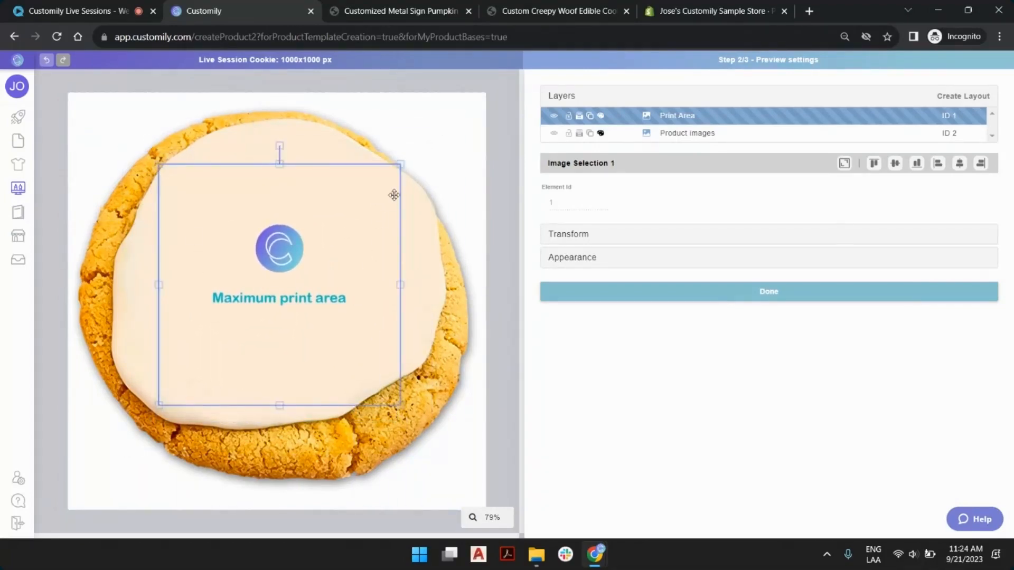
click(328, 121)
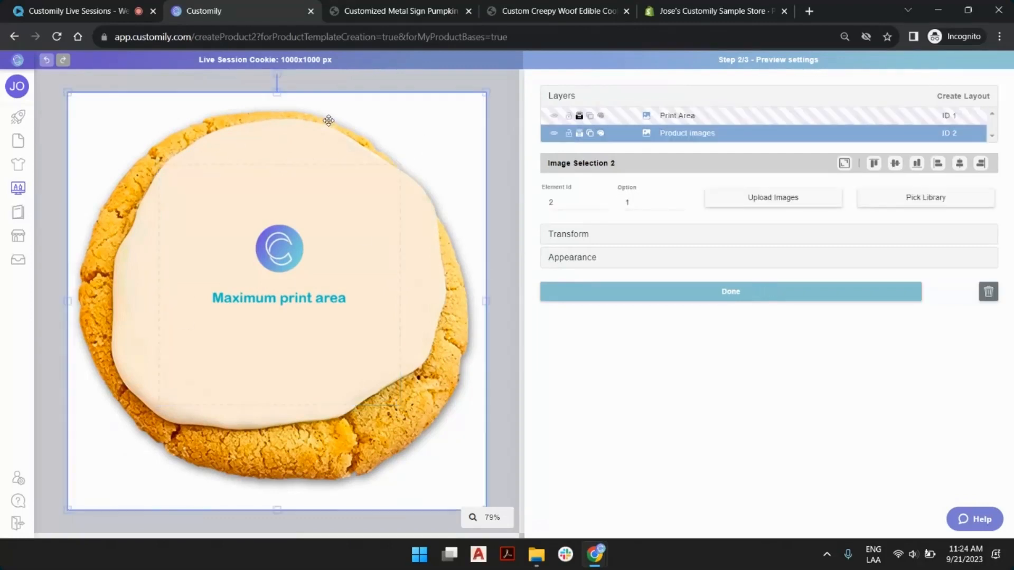
drag(276, 73, 280, 113)
Resize the print area to about 579 × 579 px and position it over the cookie's icing
click(323, 271)
drag(314, 271, 303, 269)
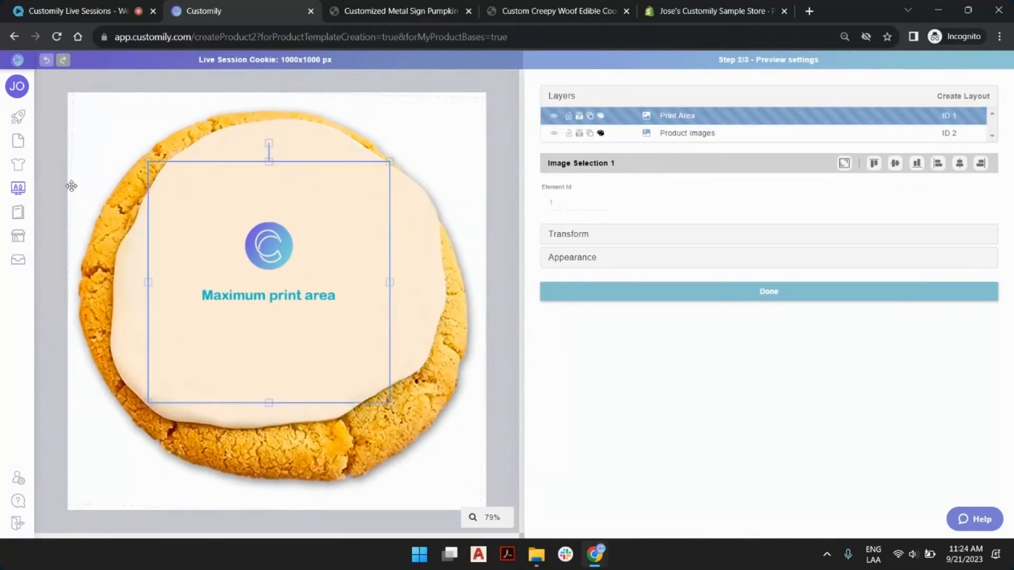
drag(391, 162, 378, 174)
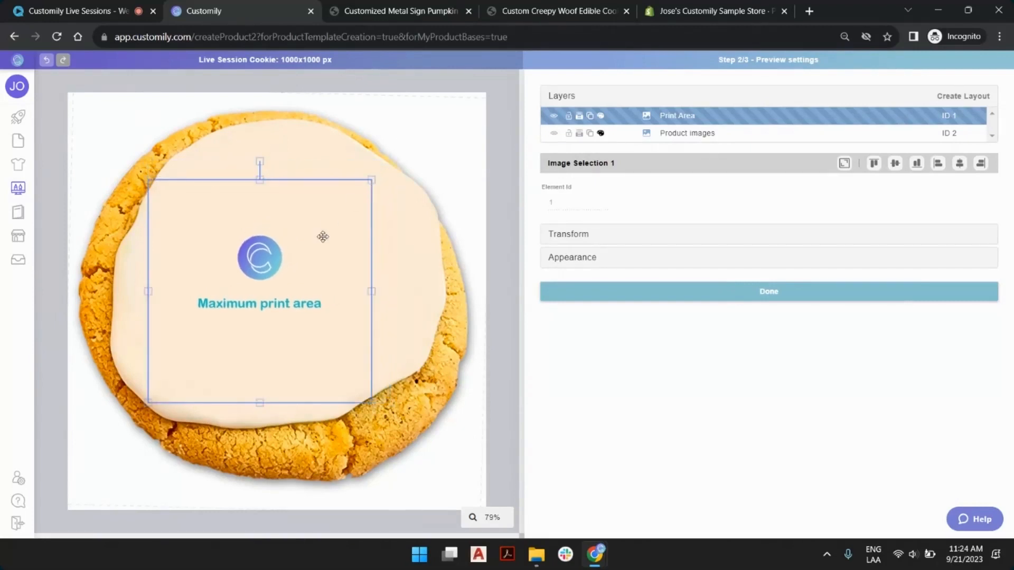
mouse_move(324, 236)
mouse_down()
mouse_move(344, 233)
mouse_move(330, 231)
mouse_up()
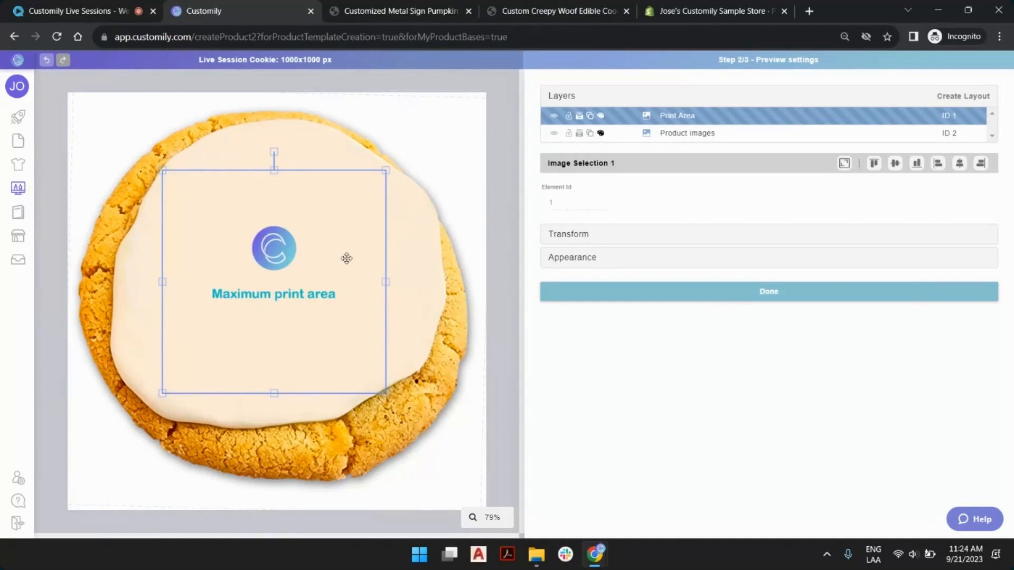
drag(306, 227, 307, 225)
drag(162, 390, 154, 397)
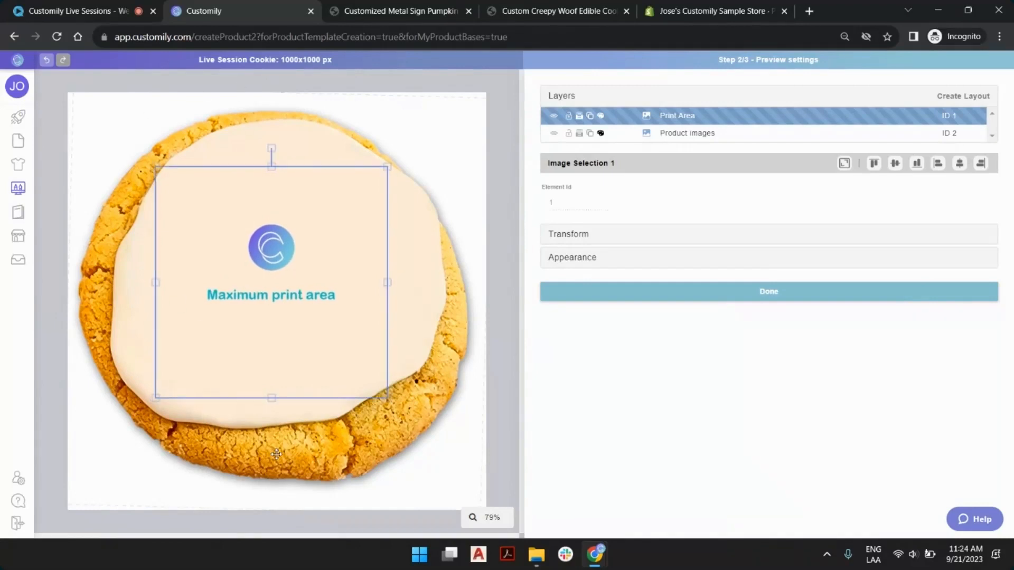
drag(276, 280, 279, 279)
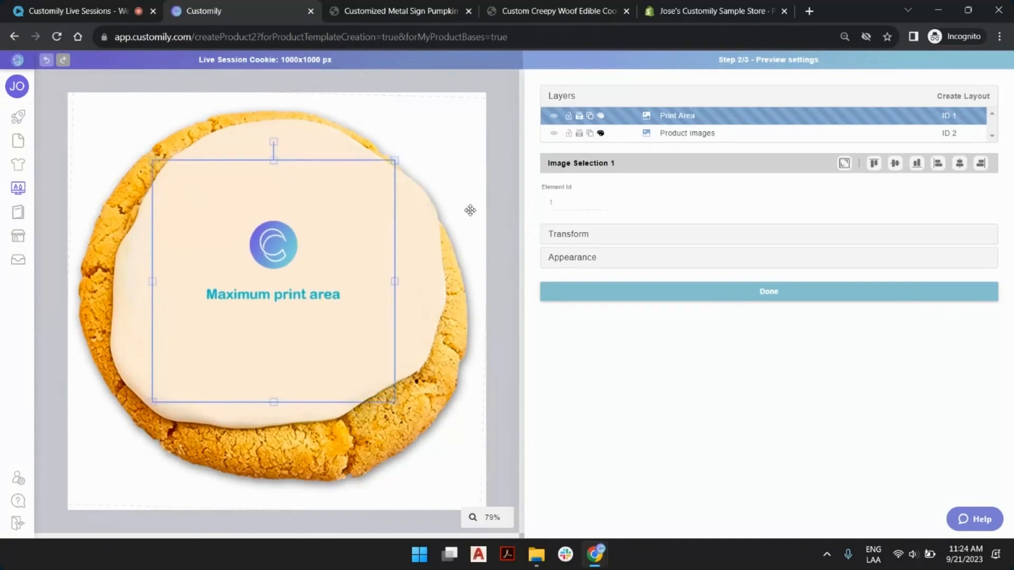
Set the cookie product image's rotation to 10 degrees
click(472, 177)
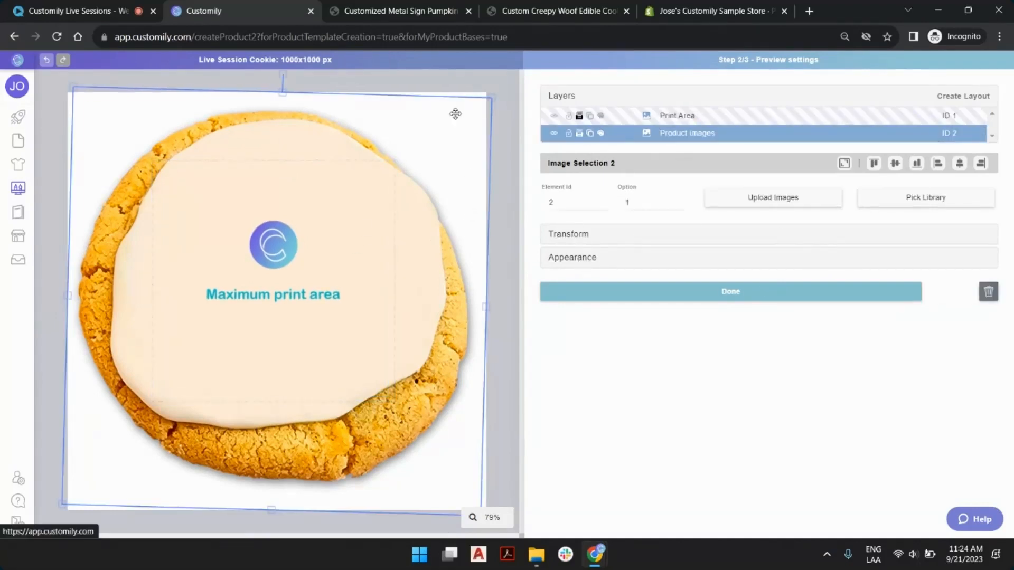
click(588, 233)
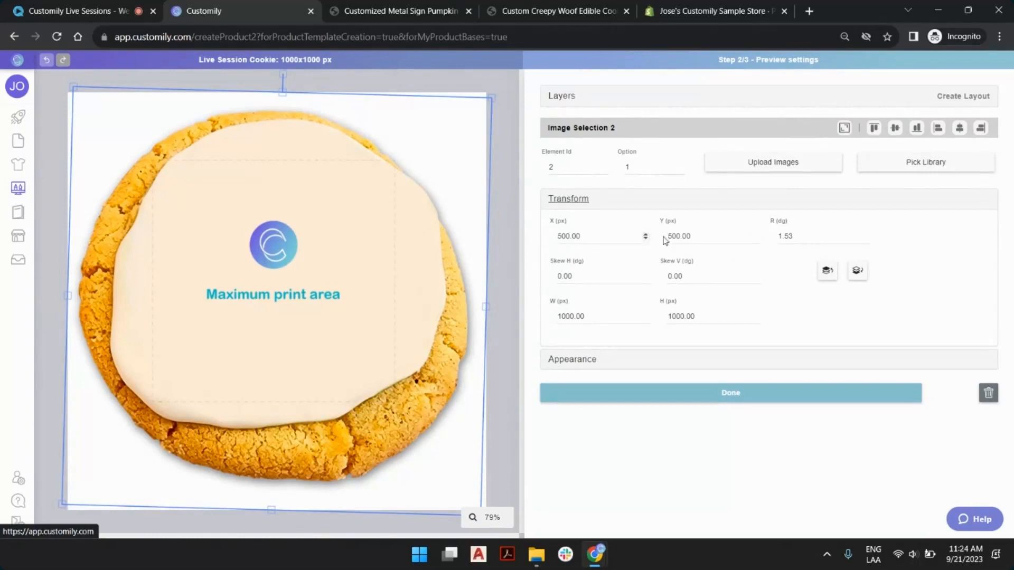
double_click(790, 236)
text(10)
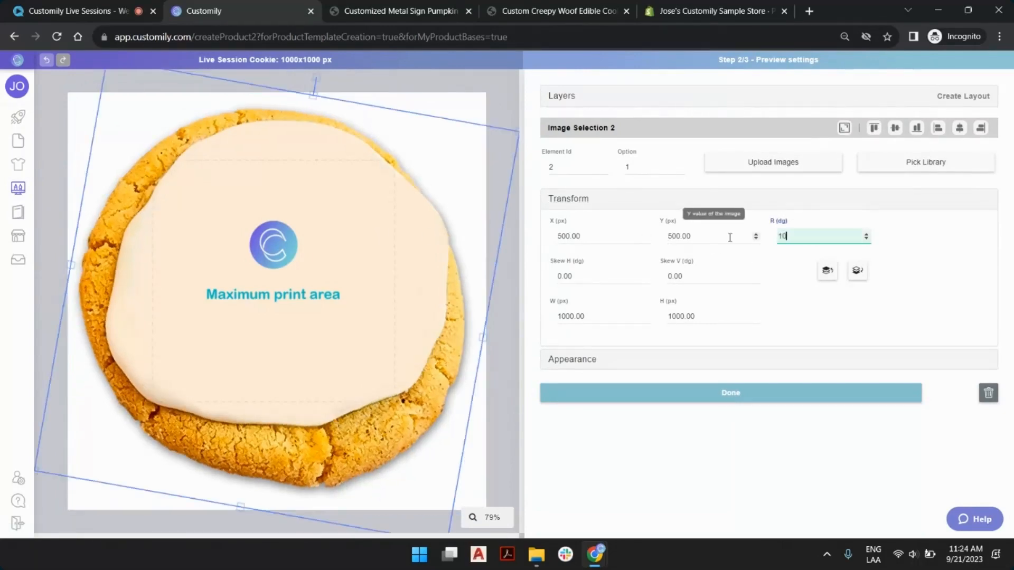
Move the print area to about X 502, Y 457 px on the rotated cookie and continue to the template review
drag(276, 272, 282, 278)
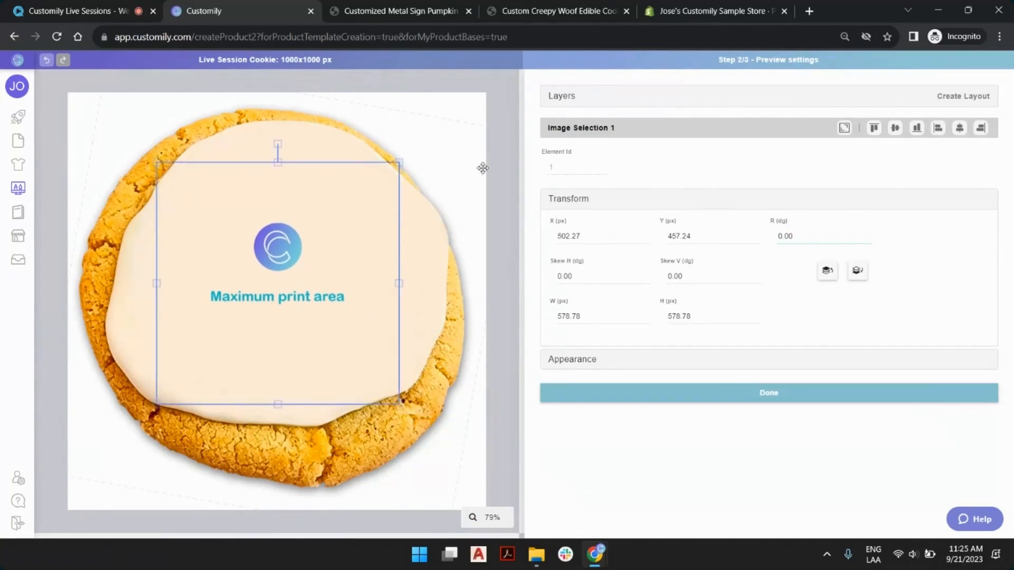
click(502, 97)
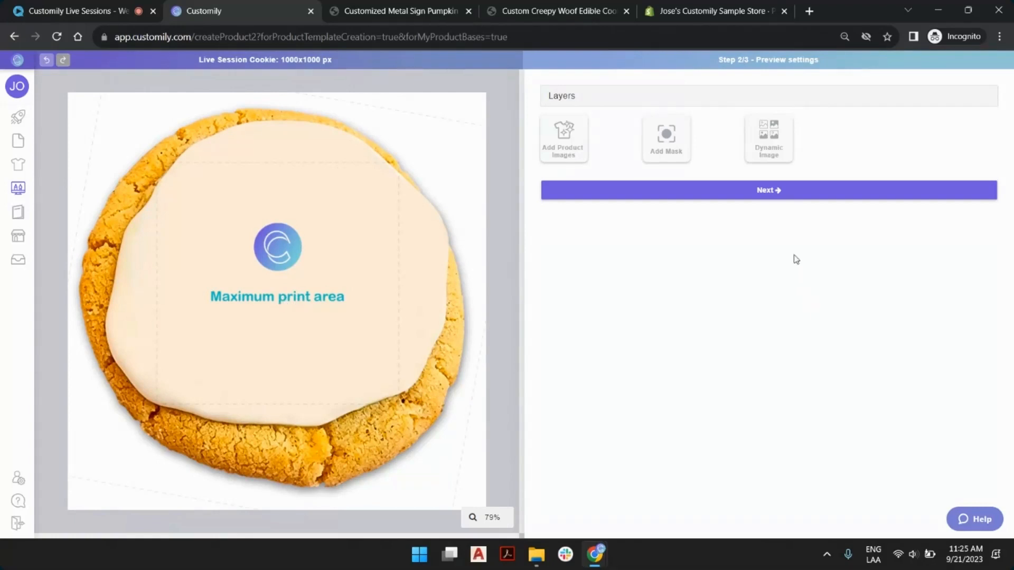
click(793, 201)
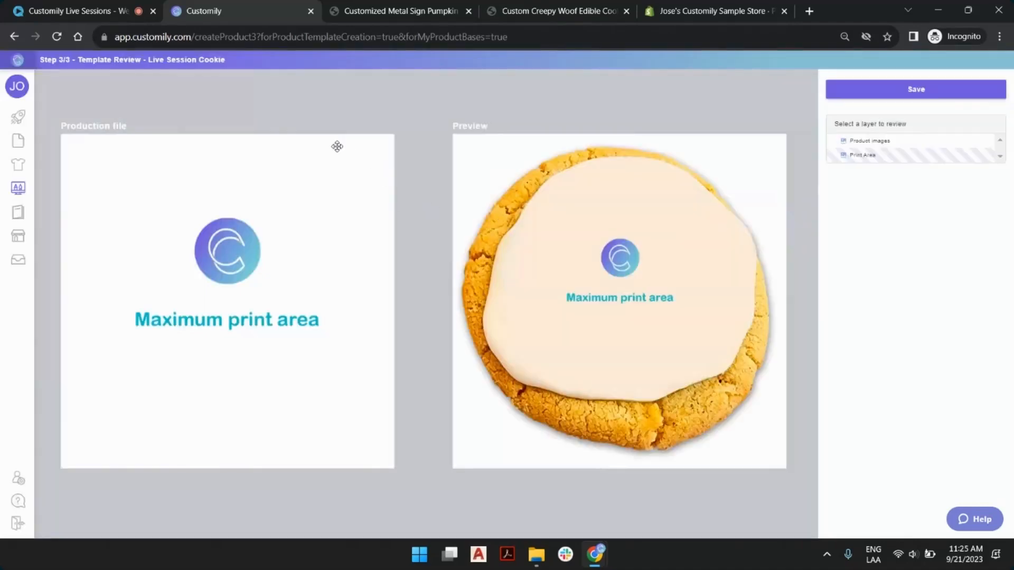
Compare the print area in the production file with its placement on the cookie preview
click(322, 170)
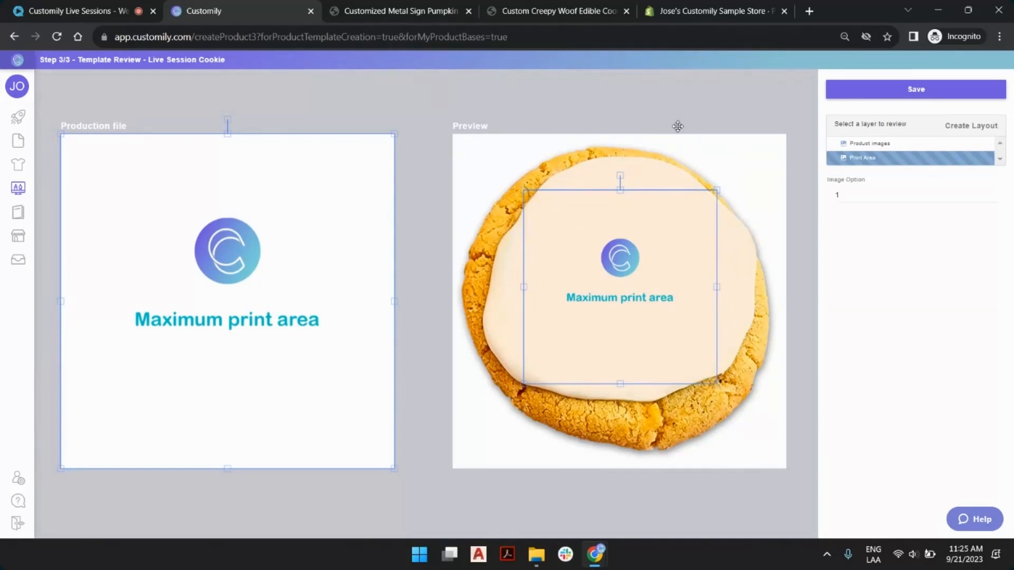
click(718, 108)
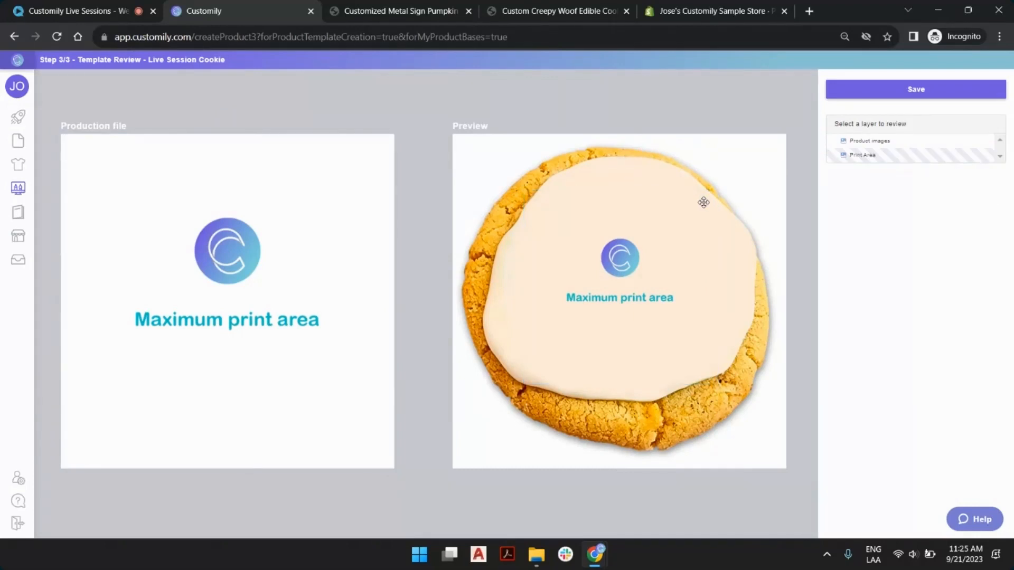
click(670, 236)
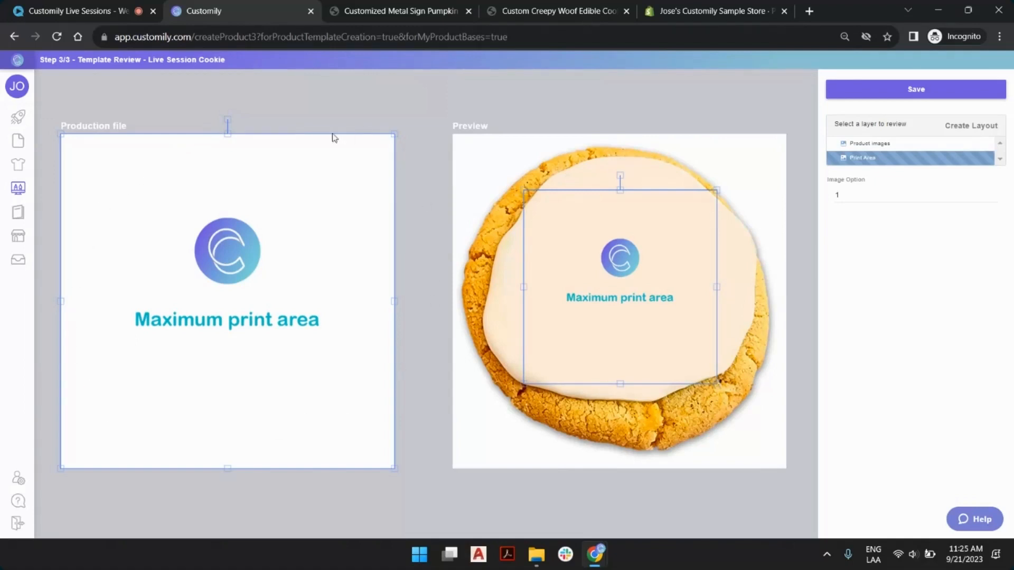
click(474, 103)
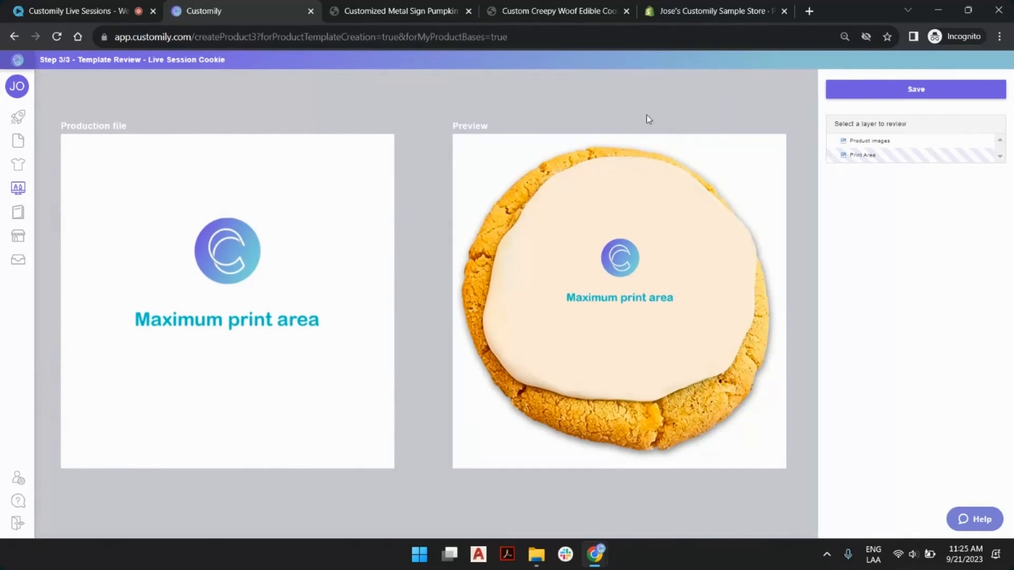
Save the product base with the suggested Color variant name and its cookie base value cleared
click(912, 86)
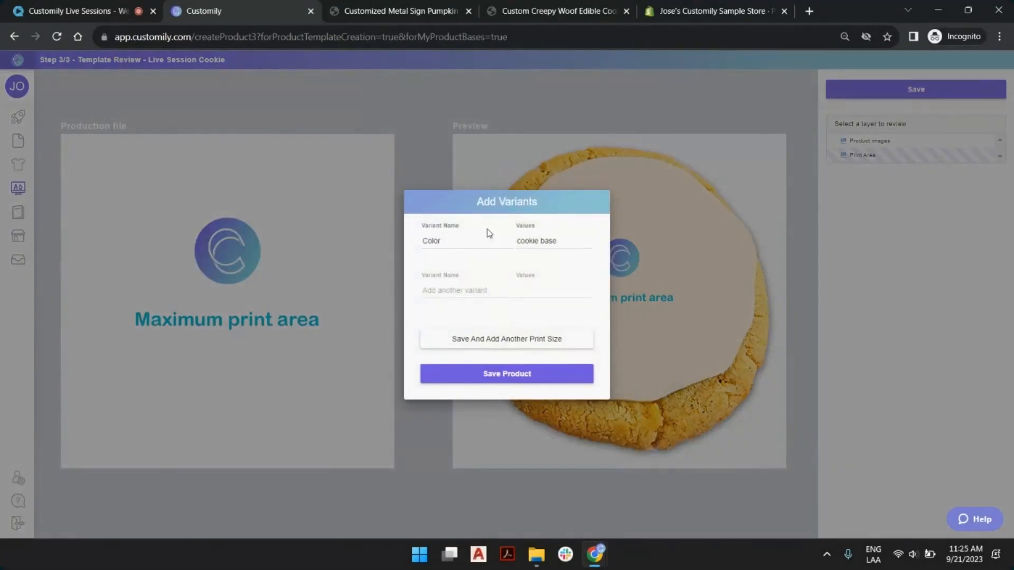
drag(450, 242, 420, 240)
key(BackSpace)
drag(569, 241, 526, 209)
key(BackSpace)
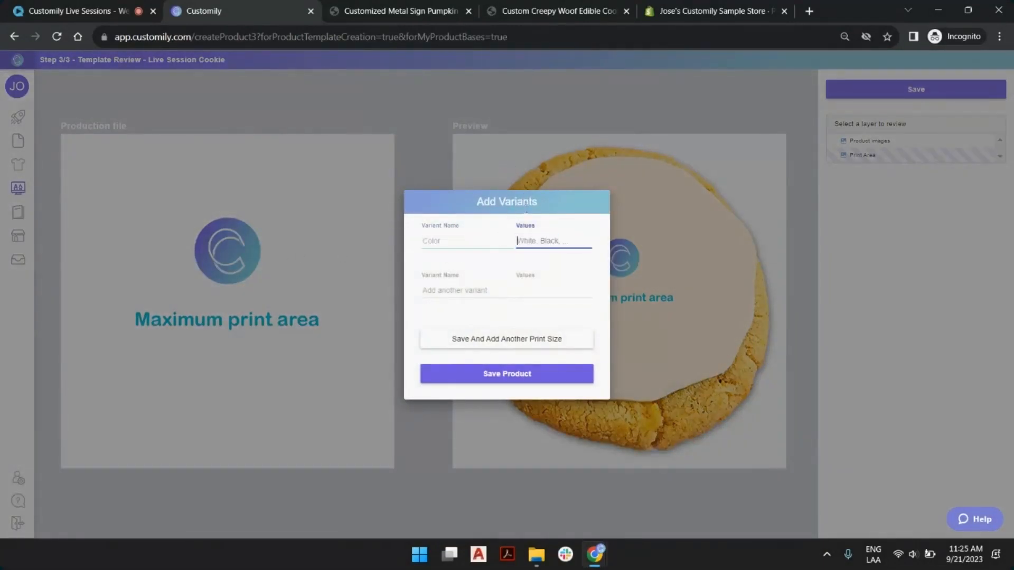
click(516, 375)
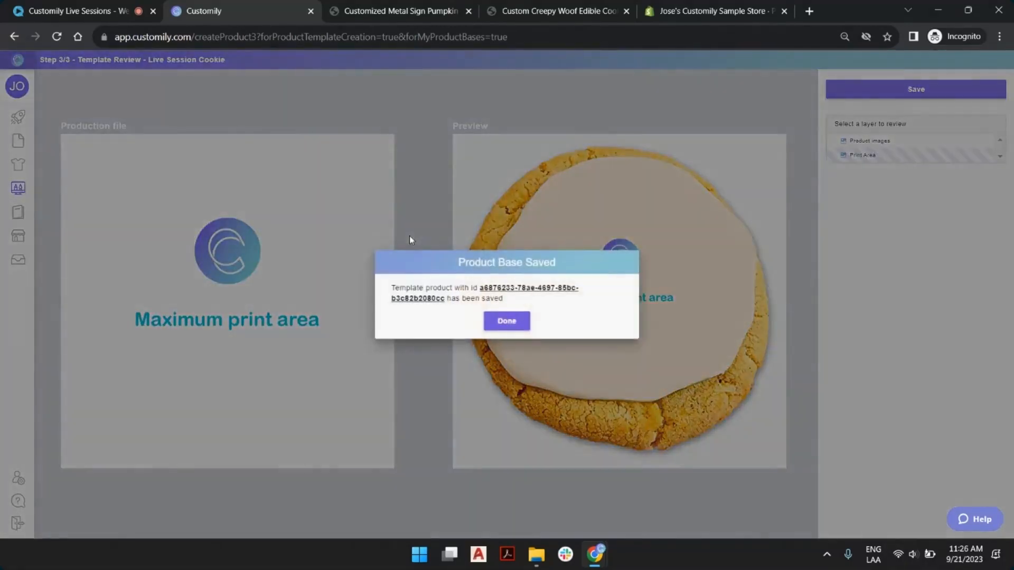
click(504, 320)
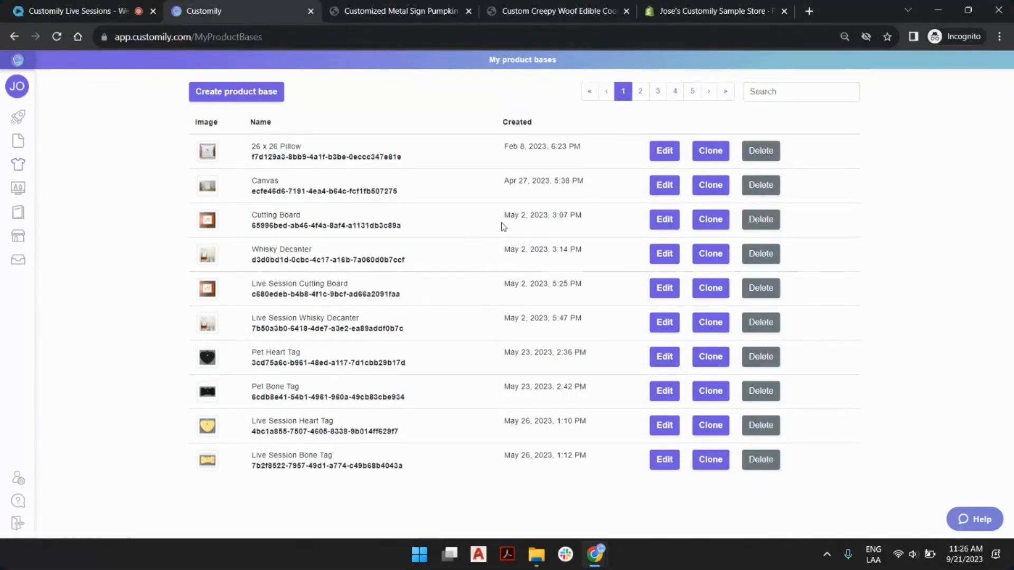
Search the product bases for "coo"
click(782, 92)
text(c)
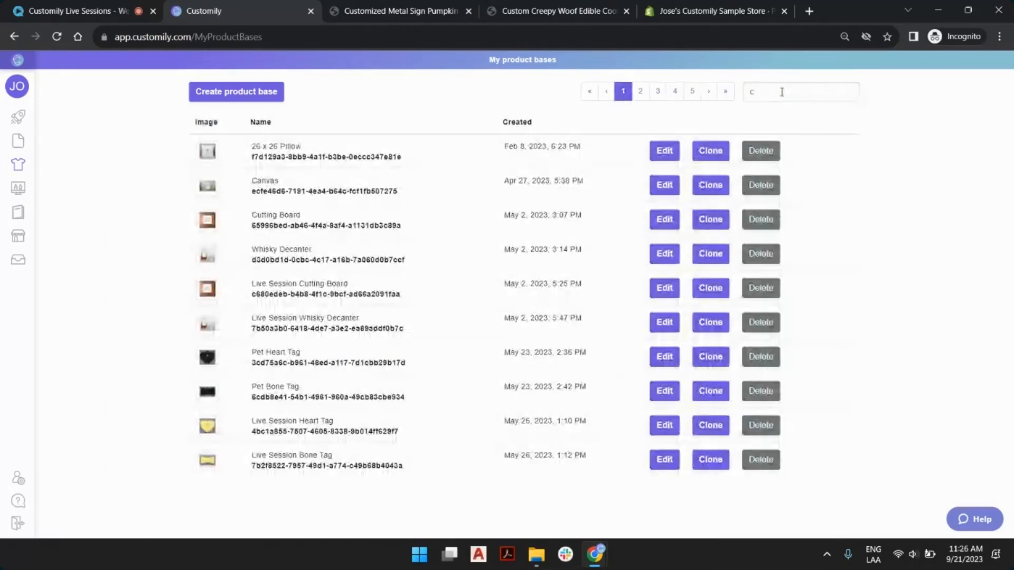
text(oo)
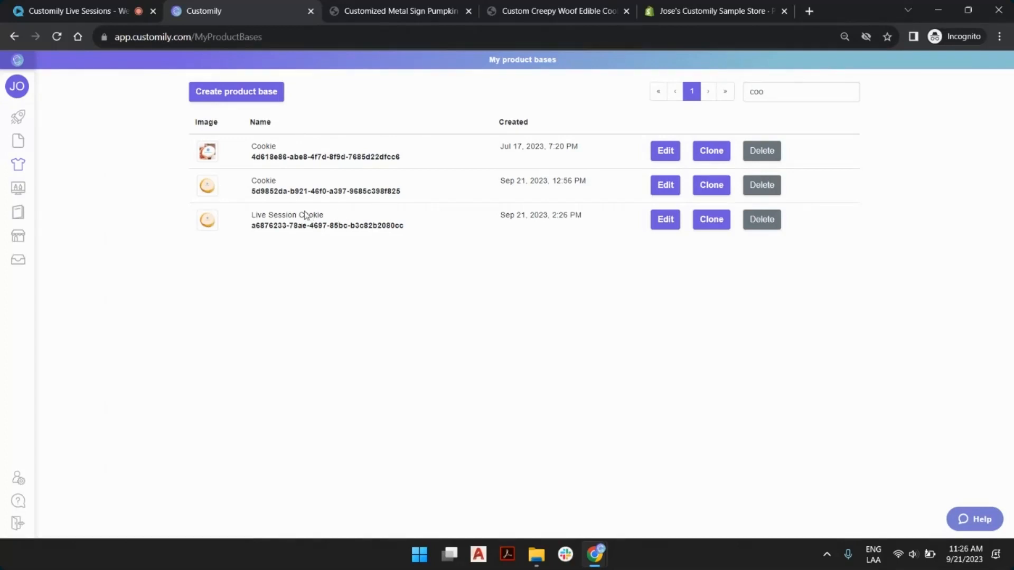
Start a new store product from the Live Session Cookie base with the Default print area, using Customily designs
click(23, 119)
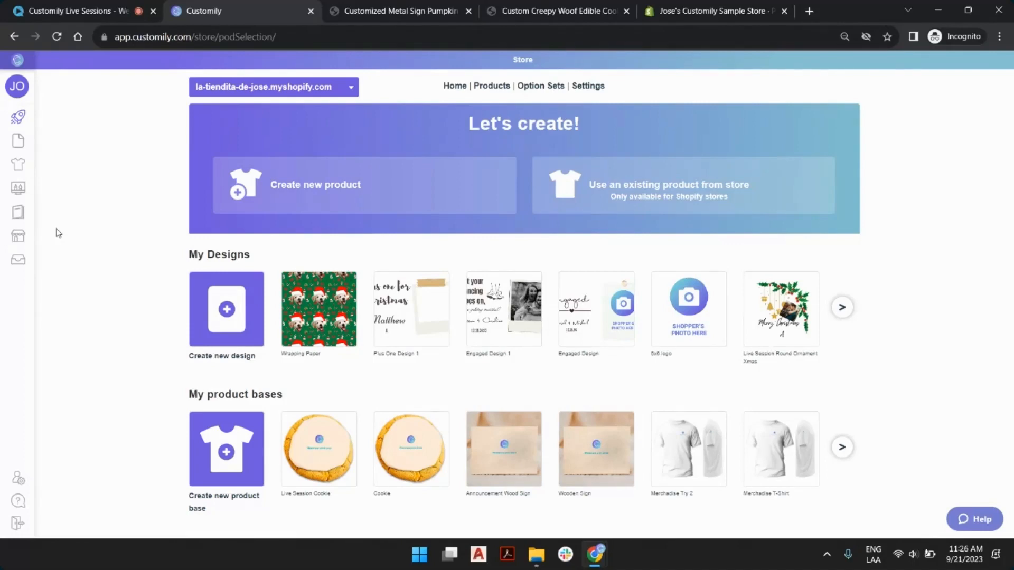
click(325, 189)
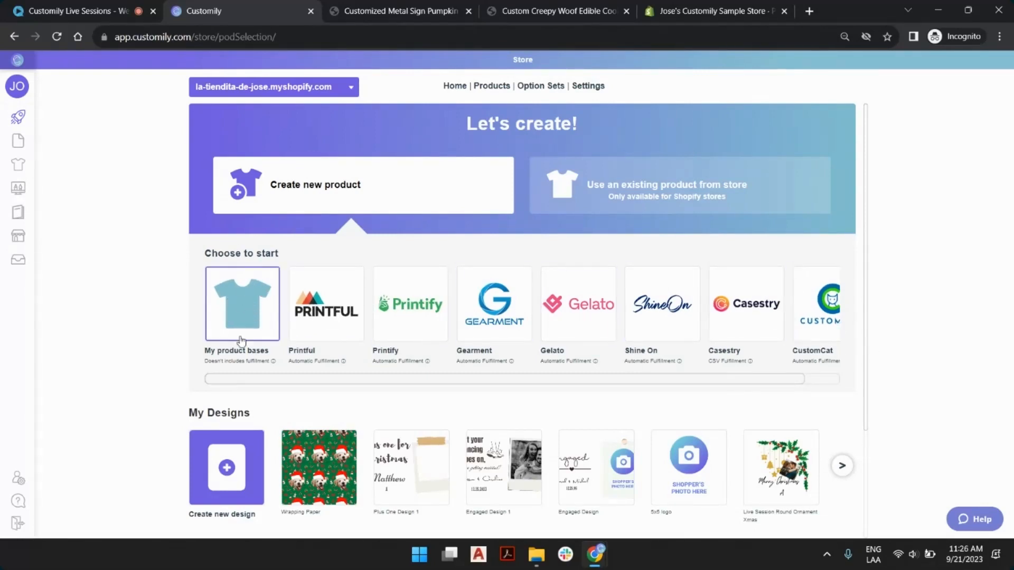
click(250, 308)
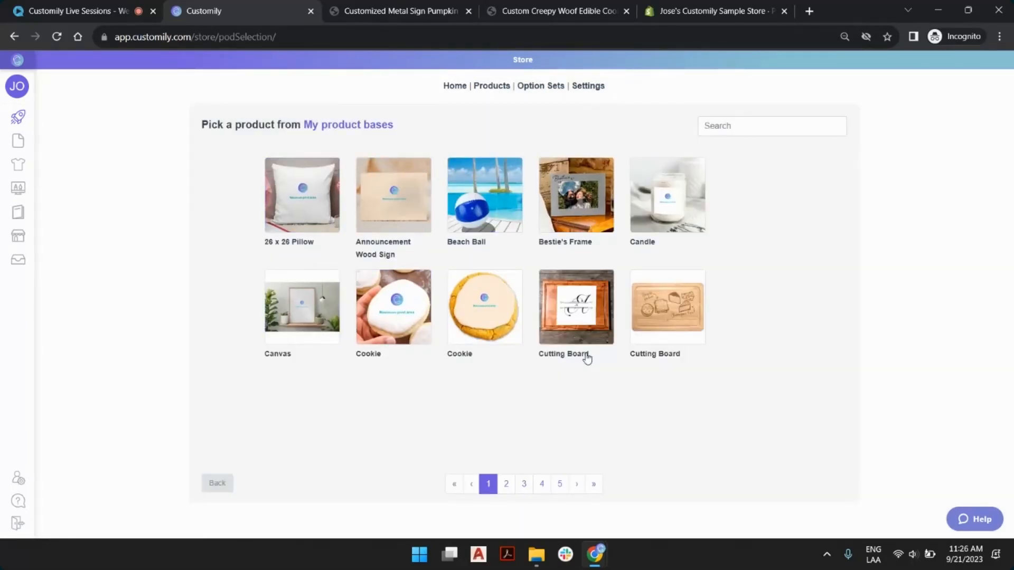
click(796, 122)
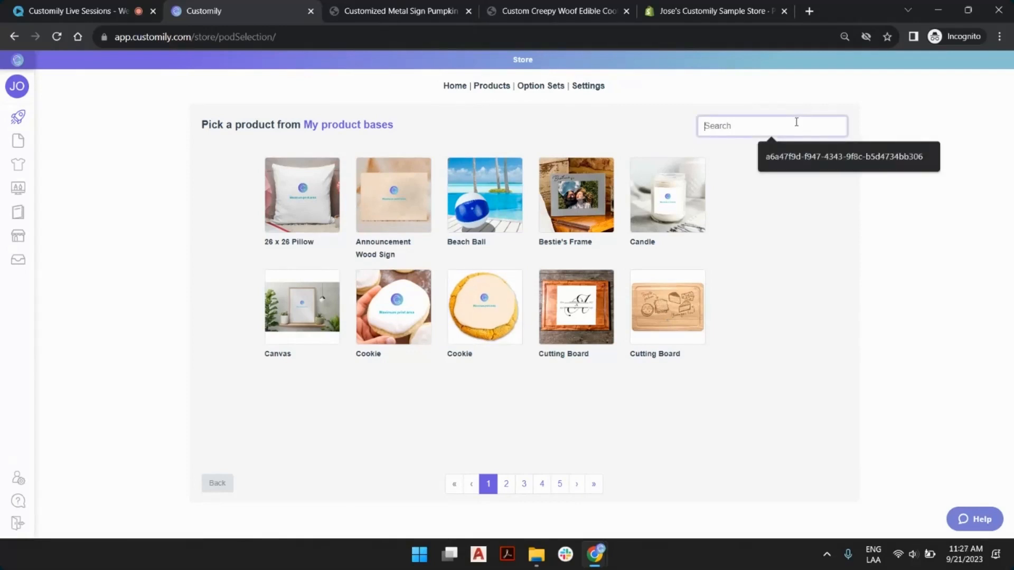
text(coo)
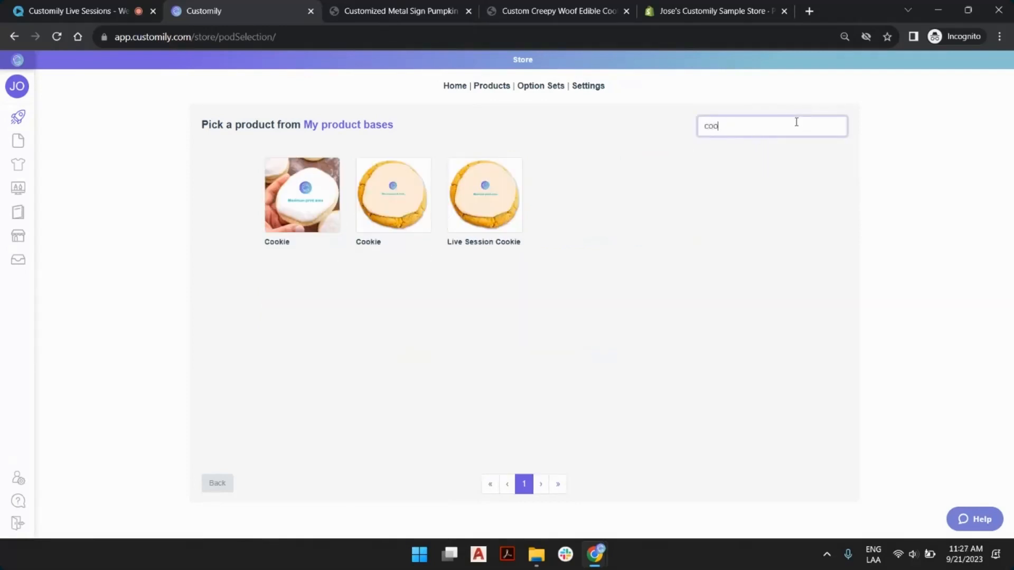
click(498, 207)
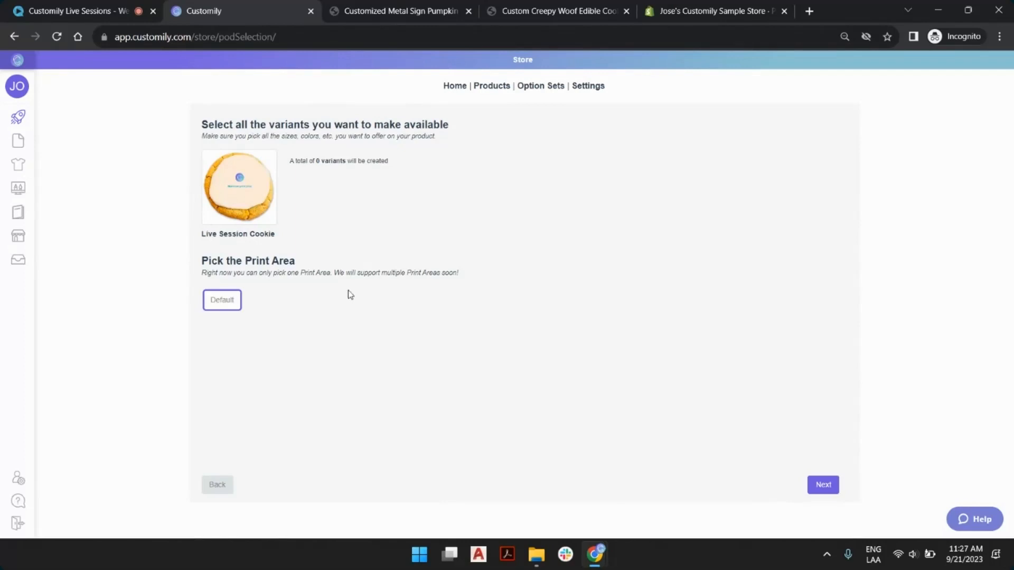
click(818, 486)
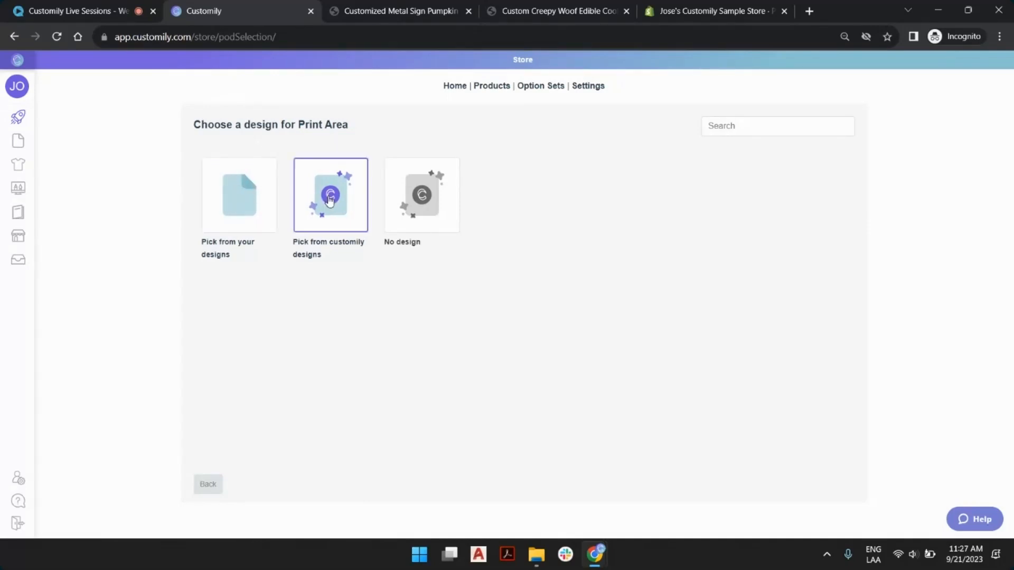
click(330, 200)
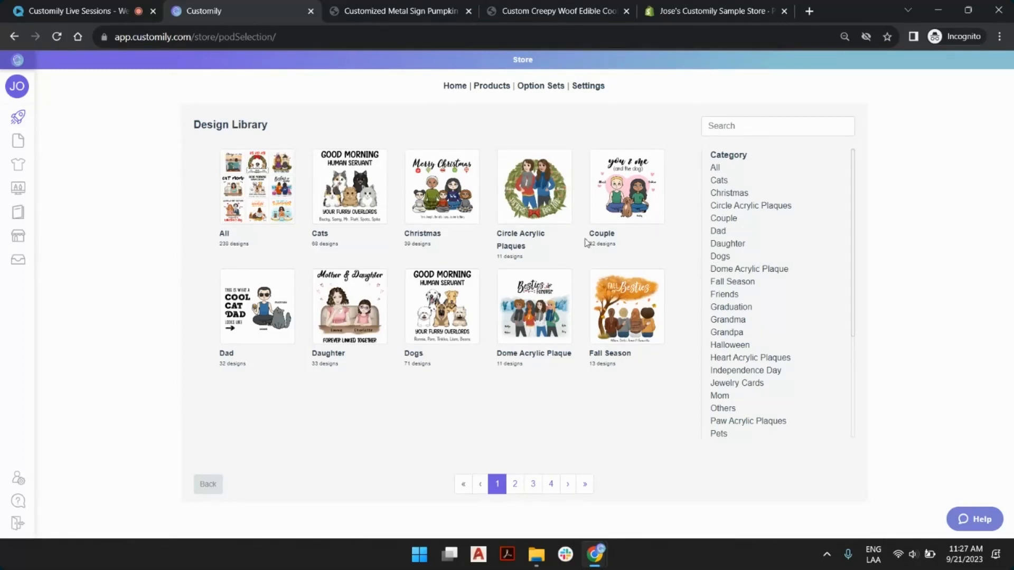
Browse the Winter Season, Valentines, Paw Acrylic Plaques and Jewelry Cards categories of the design library
scroll(735, 338, down, 3)
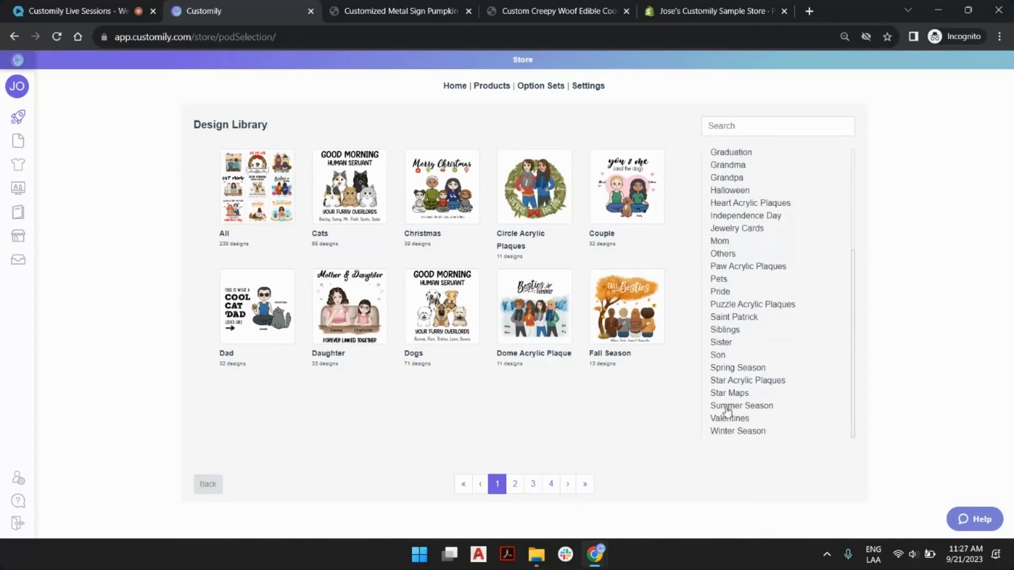
click(741, 431)
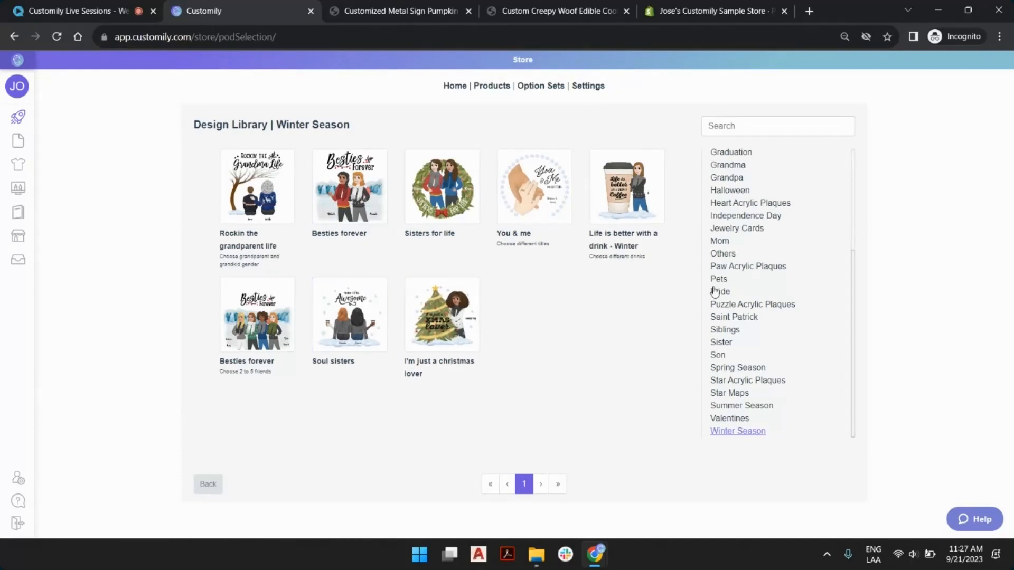
click(736, 418)
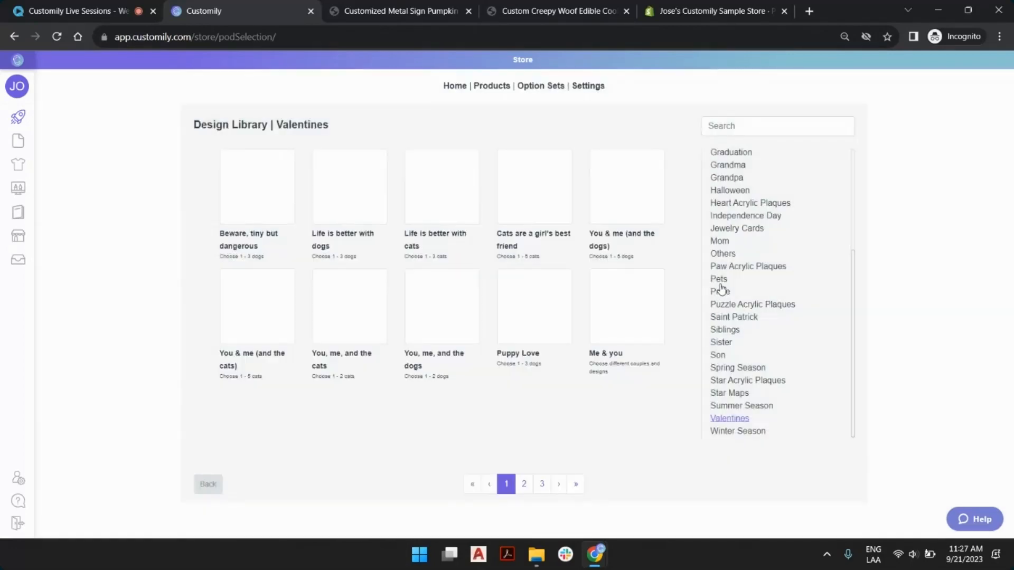
click(731, 267)
click(734, 228)
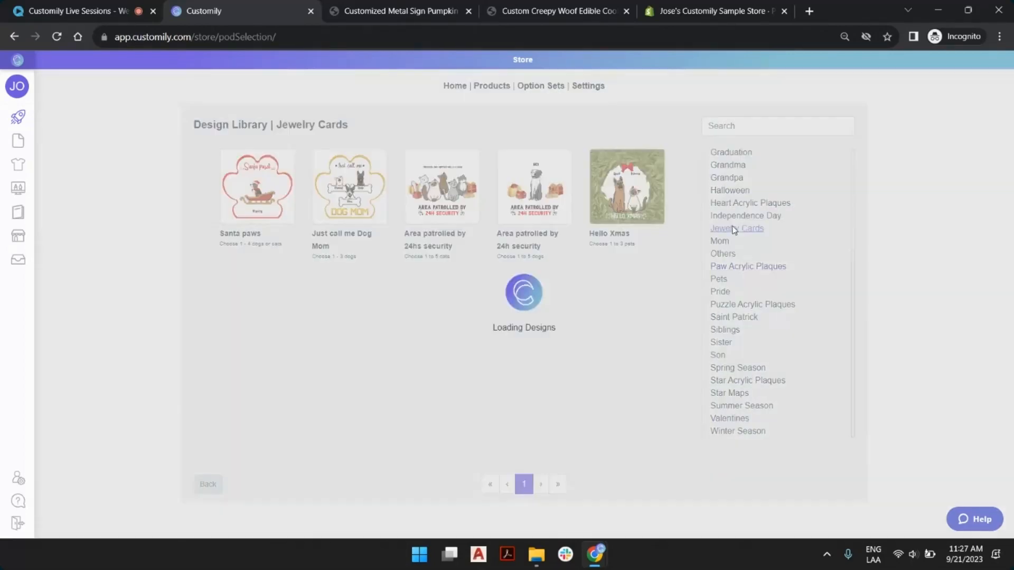
scroll(782, 320, up, 1)
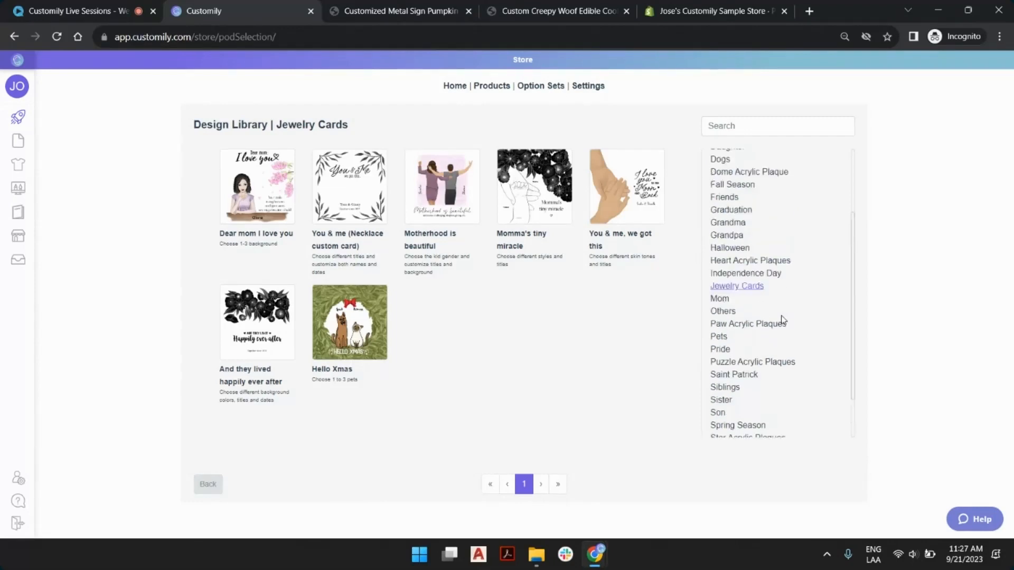
scroll(782, 319, up, 2)
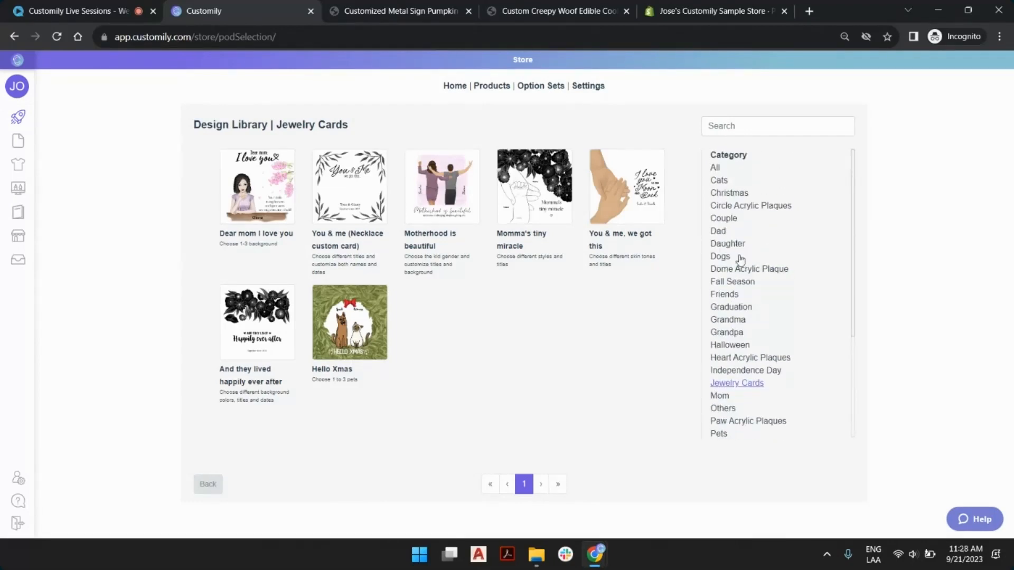
Look through the Halloween designs, check the existing Creepy Woof cookie product for reference, and choose the "You are creepy meow" design
click(738, 347)
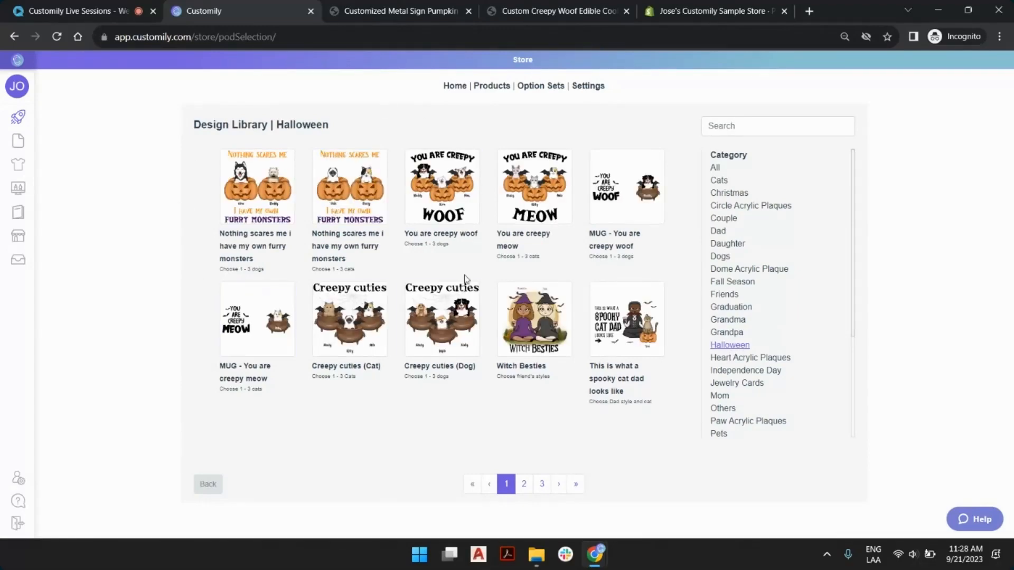
click(524, 484)
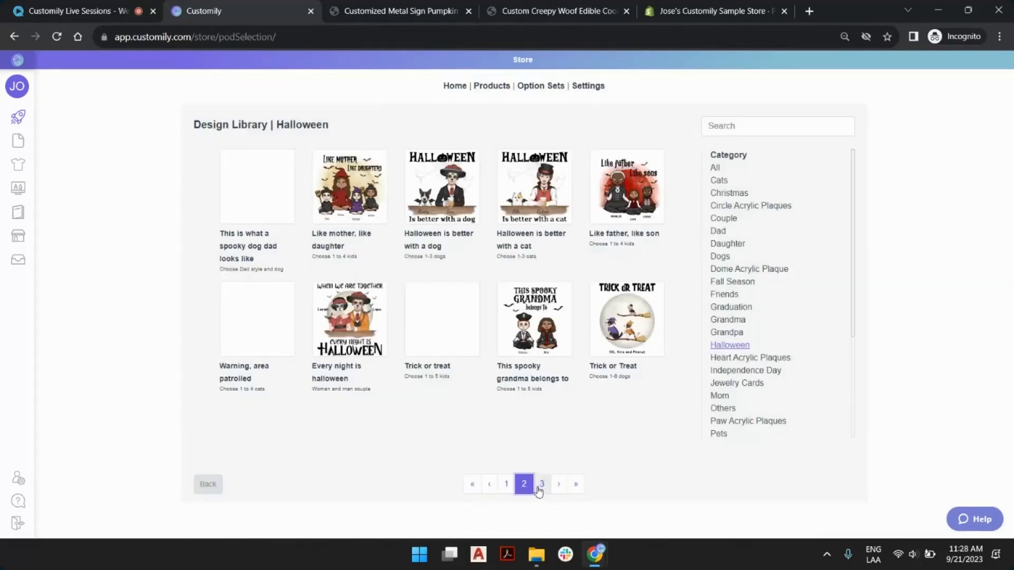
click(539, 488)
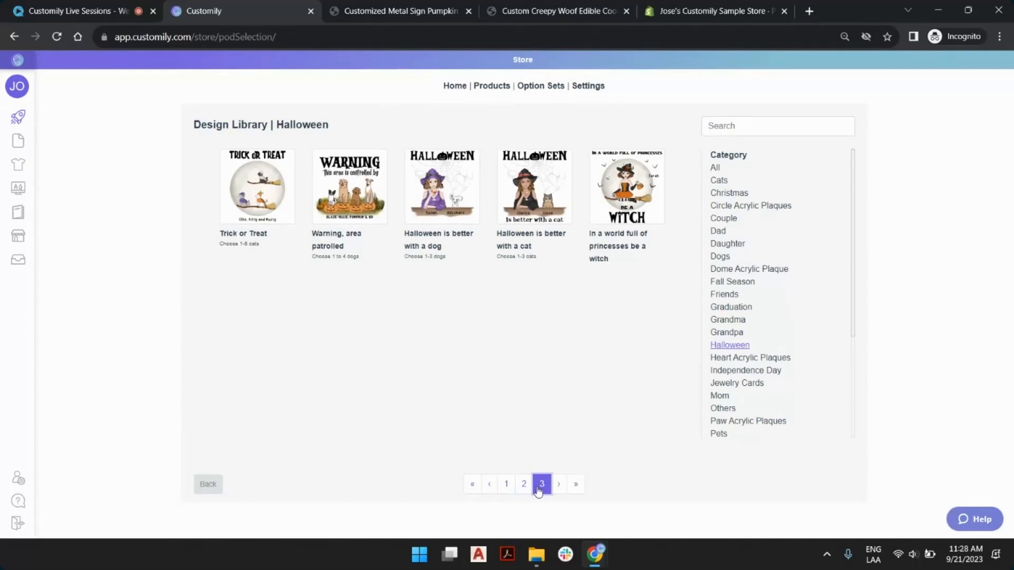
click(504, 487)
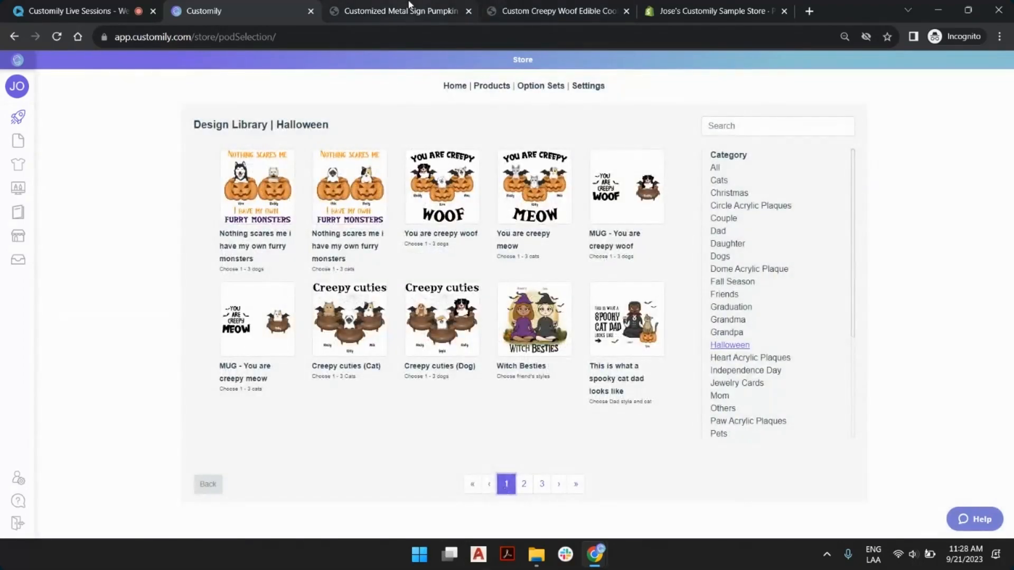
click(506, 7)
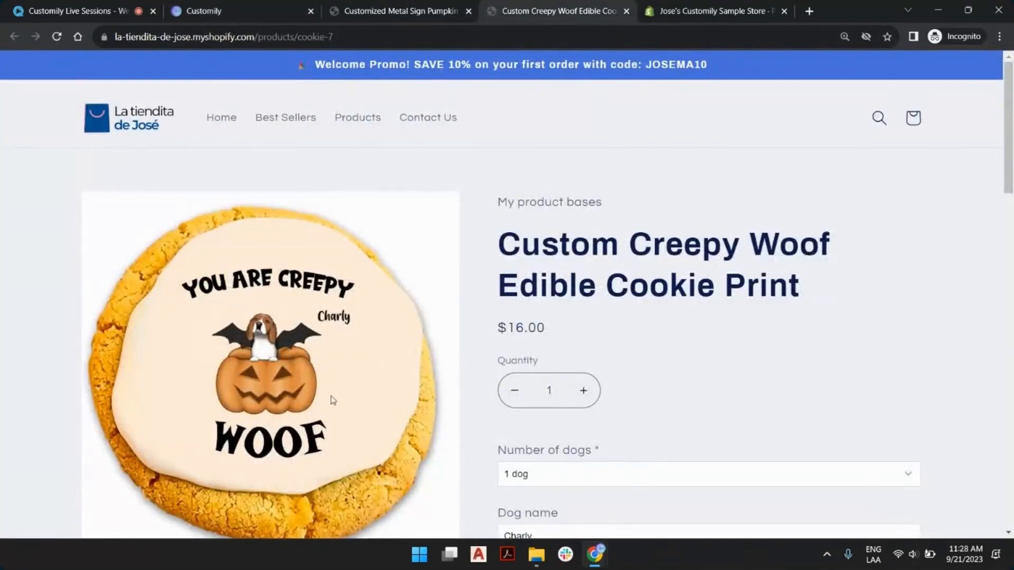
click(224, 7)
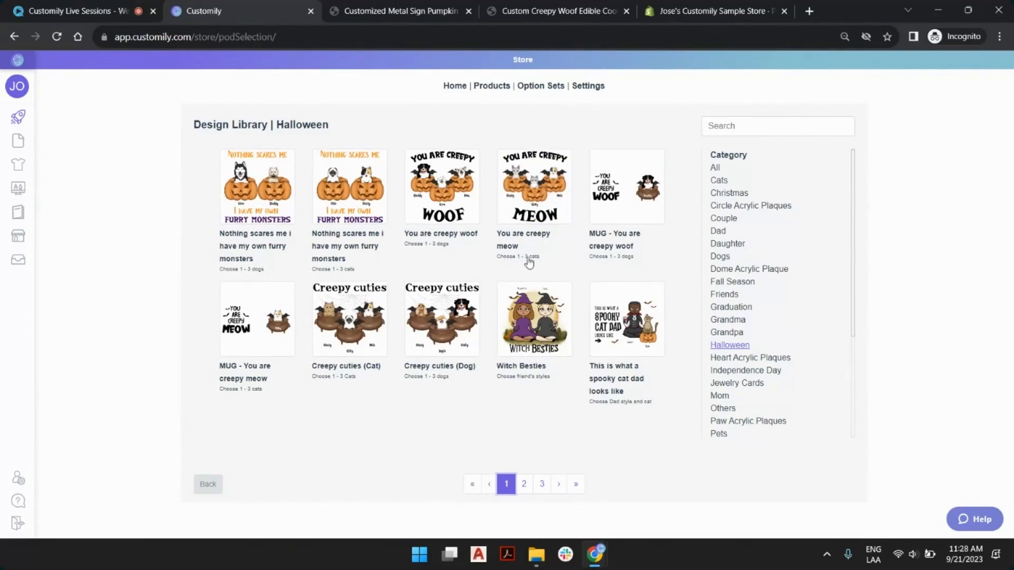
click(541, 191)
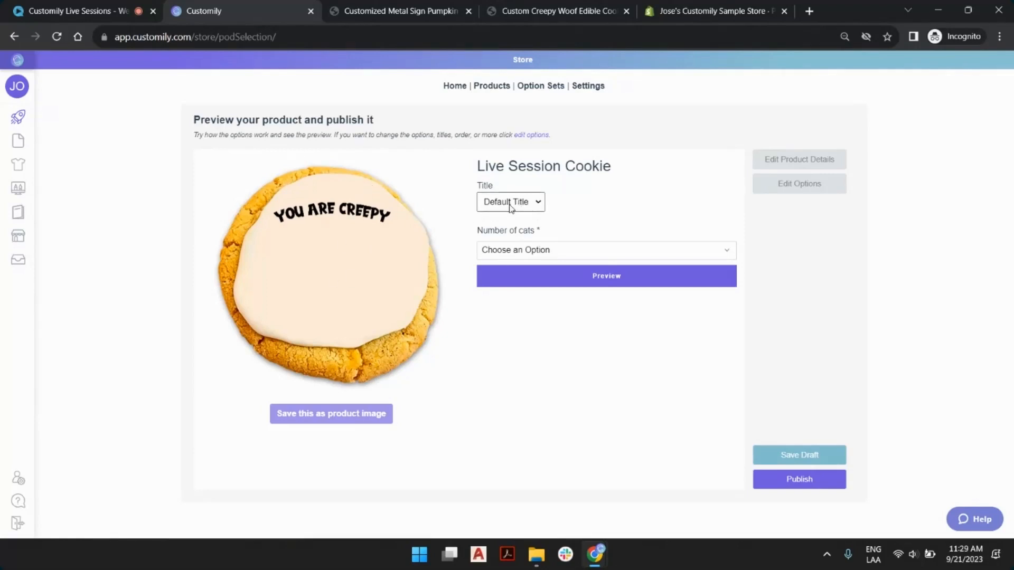
Change the product's title to "Live Session Cookie Creepy Meow" in the product details
drag(478, 168, 602, 166)
click(608, 166)
click(812, 166)
drag(642, 161, 534, 163)
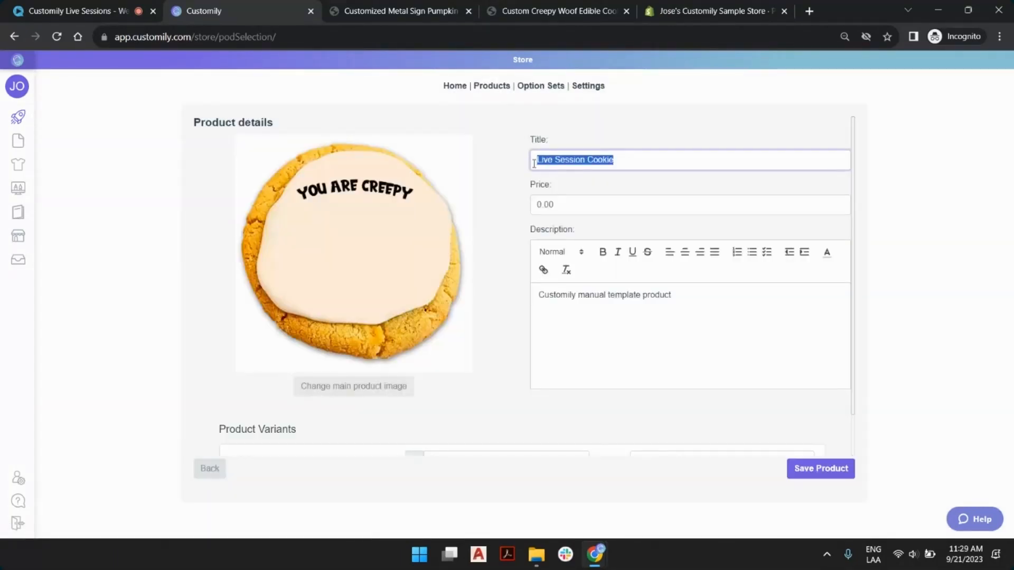
click(613, 159)
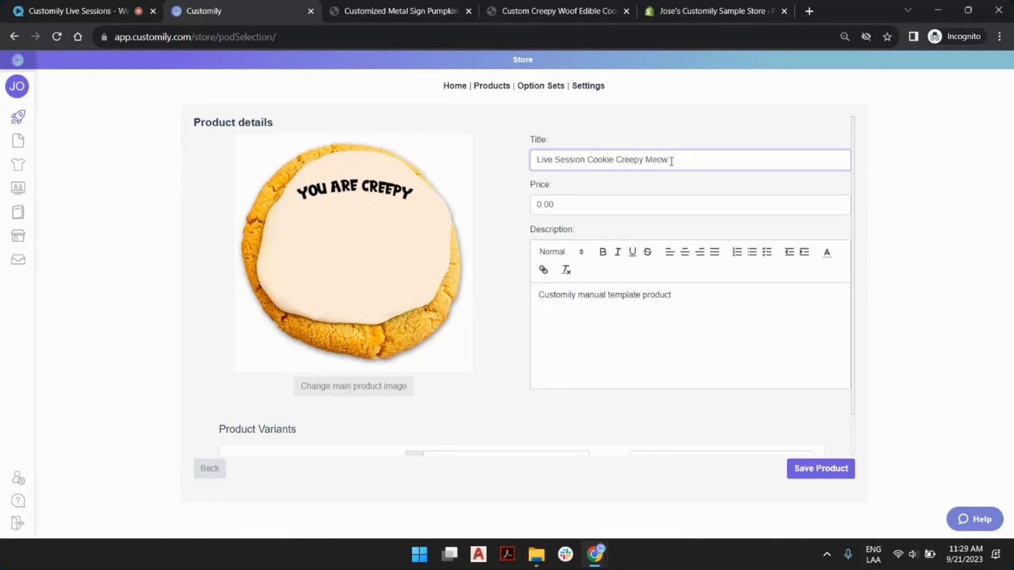
Set the product's price to 6, keep the default description, and save the product details
click(545, 205)
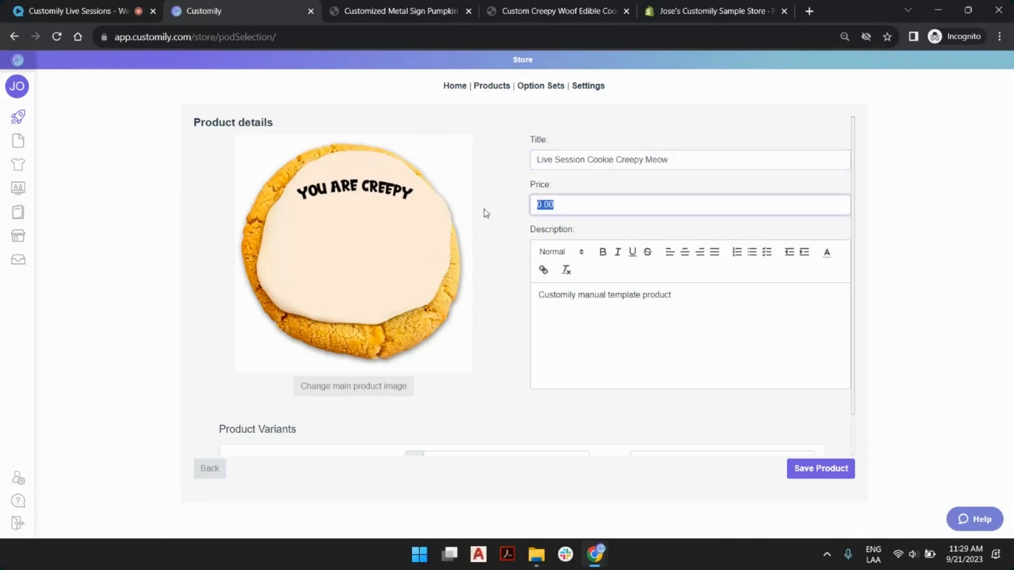
text(6)
click(491, 236)
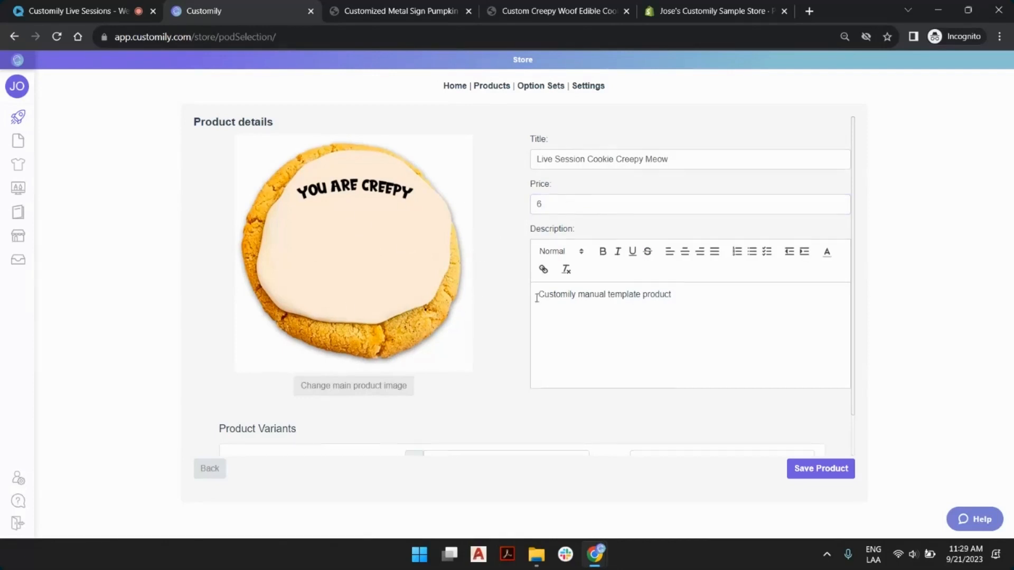
scroll(382, 380, down, 2)
scroll(449, 253, up, 2)
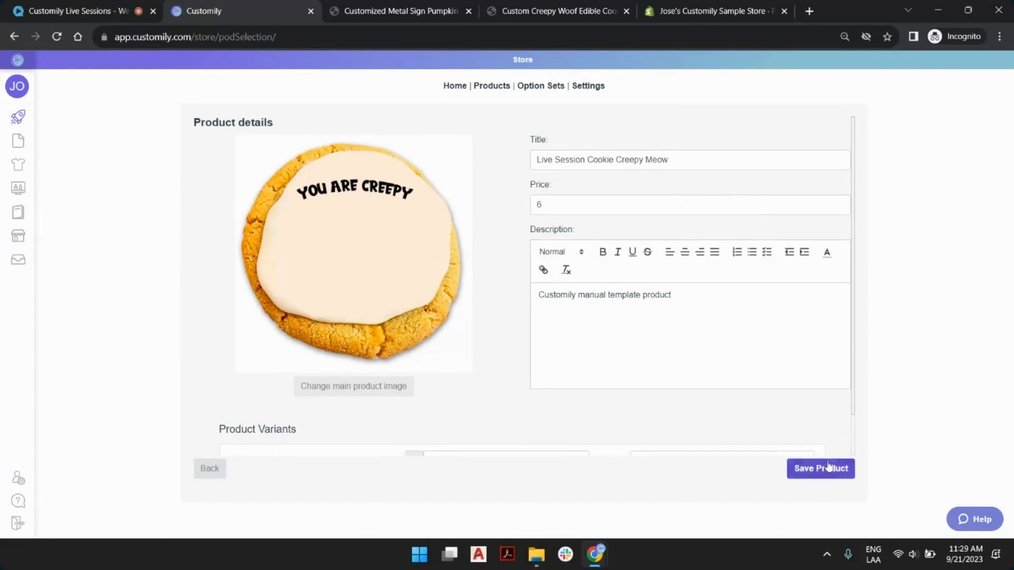
click(707, 316)
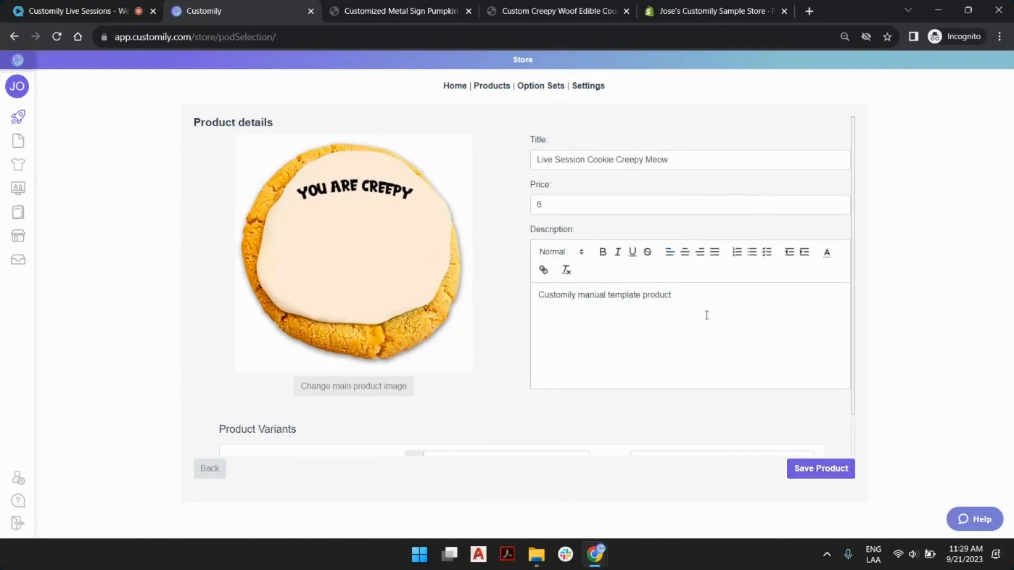
click(813, 478)
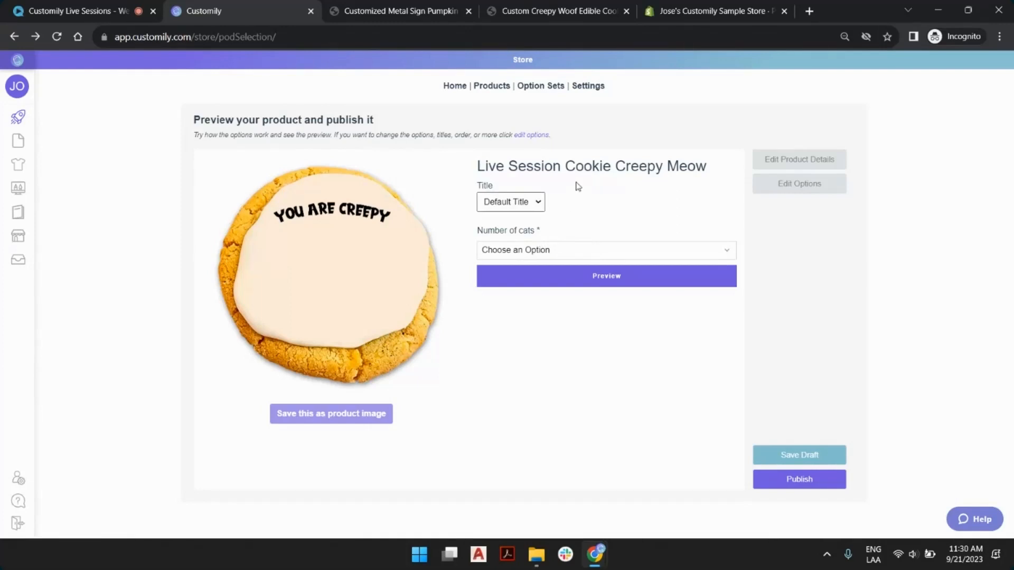
Personalize the product preview for 2 cats, naming the first cat Fluffy with the Long Hair breed and British Longhair 2 style
click(541, 252)
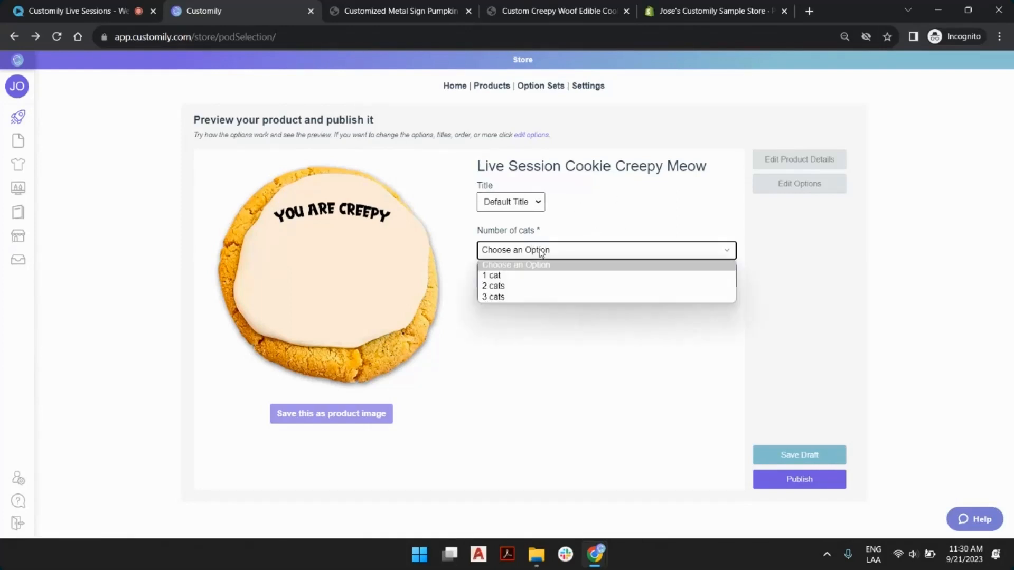
click(523, 287)
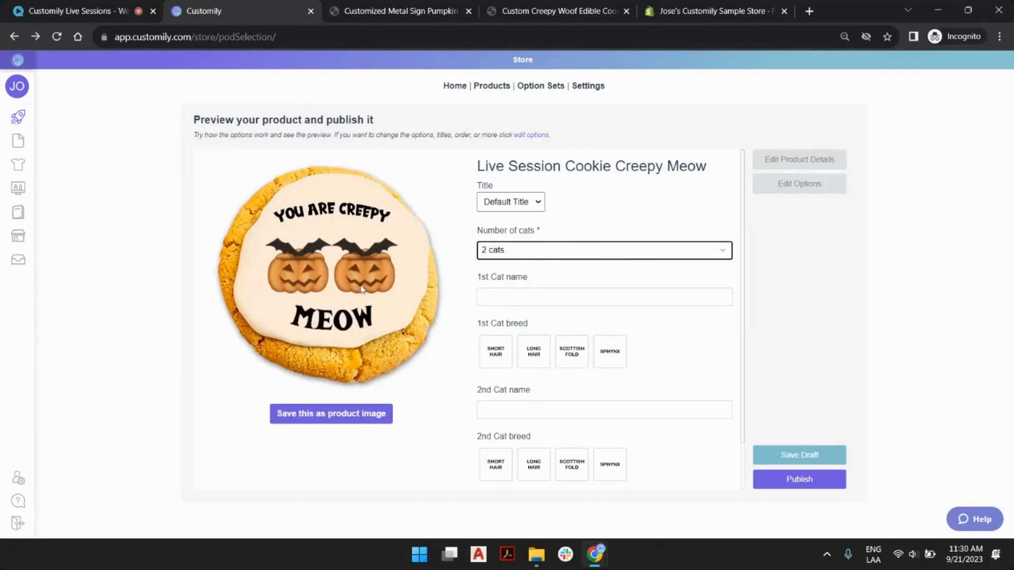
click(508, 297)
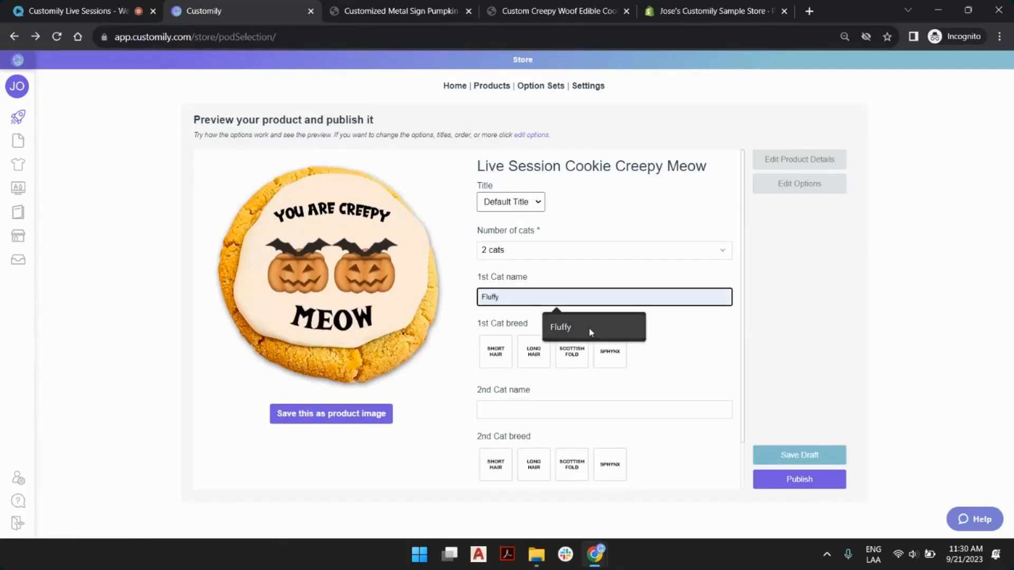
click(588, 327)
click(533, 351)
scroll(589, 279, down, 2)
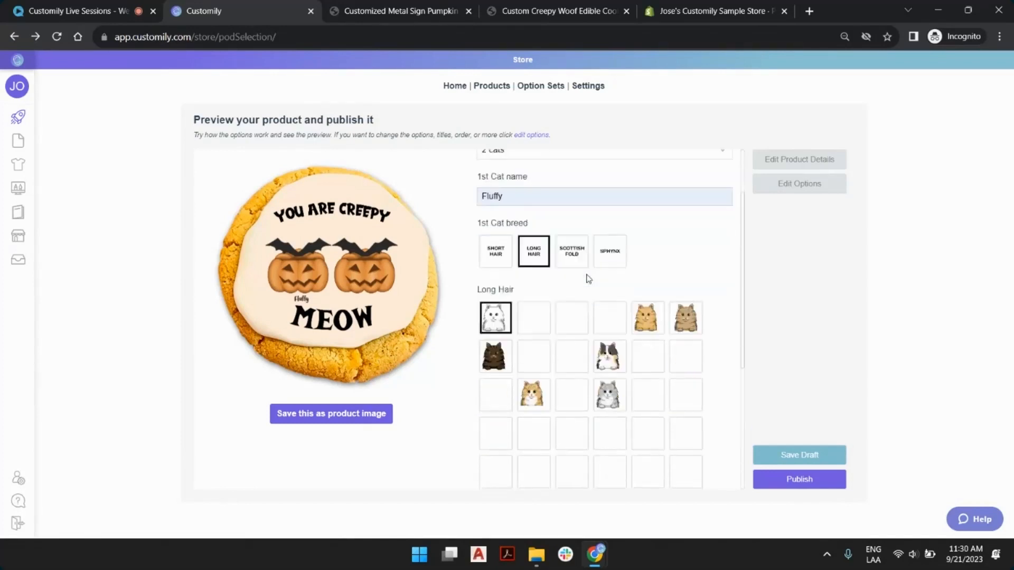
click(685, 285)
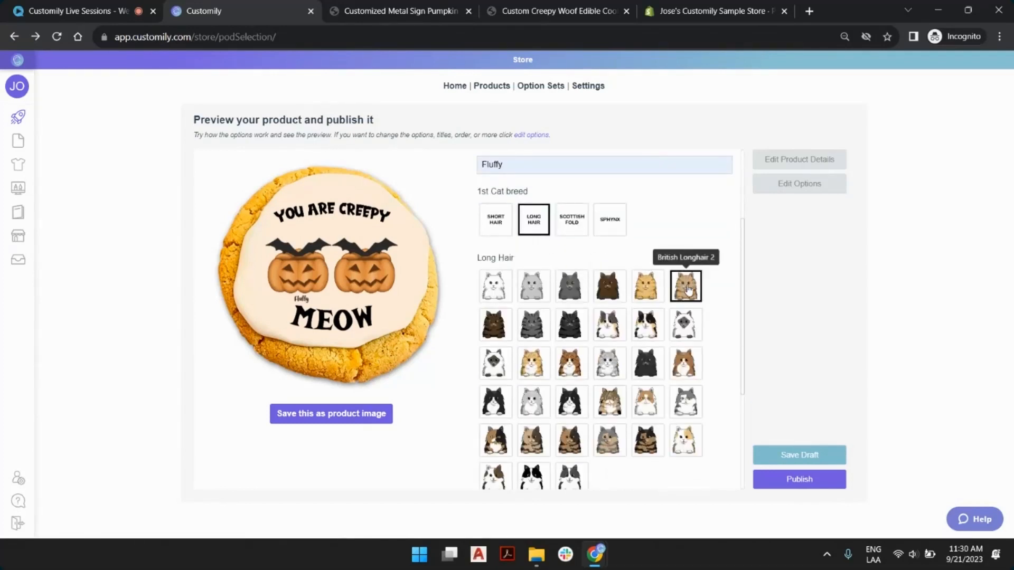
click(535, 292)
Name the second cat Pixel and give it the Scottish Fold breed with the Scottish Fold 15 style
scroll(535, 292, down, 3)
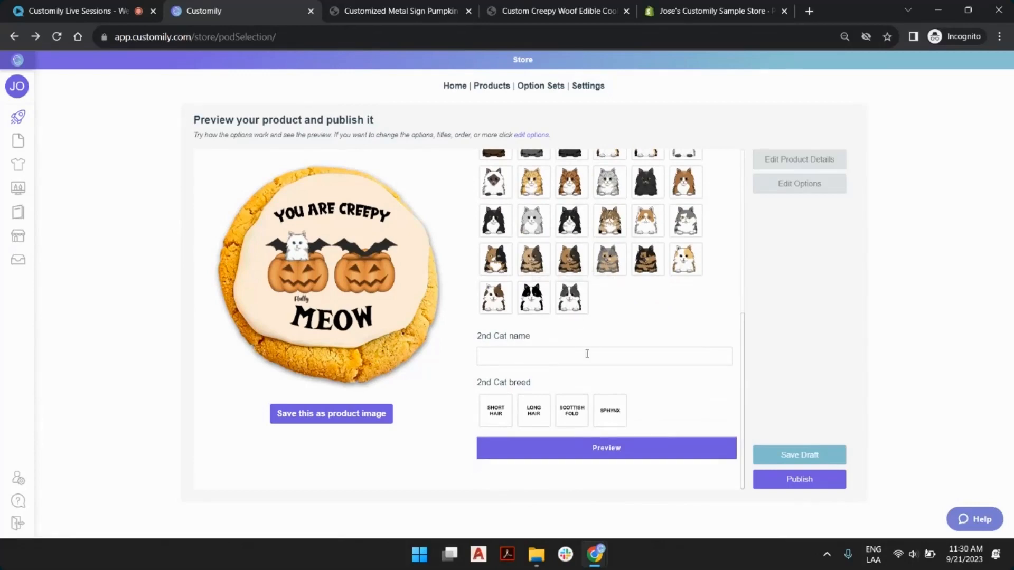
click(543, 352)
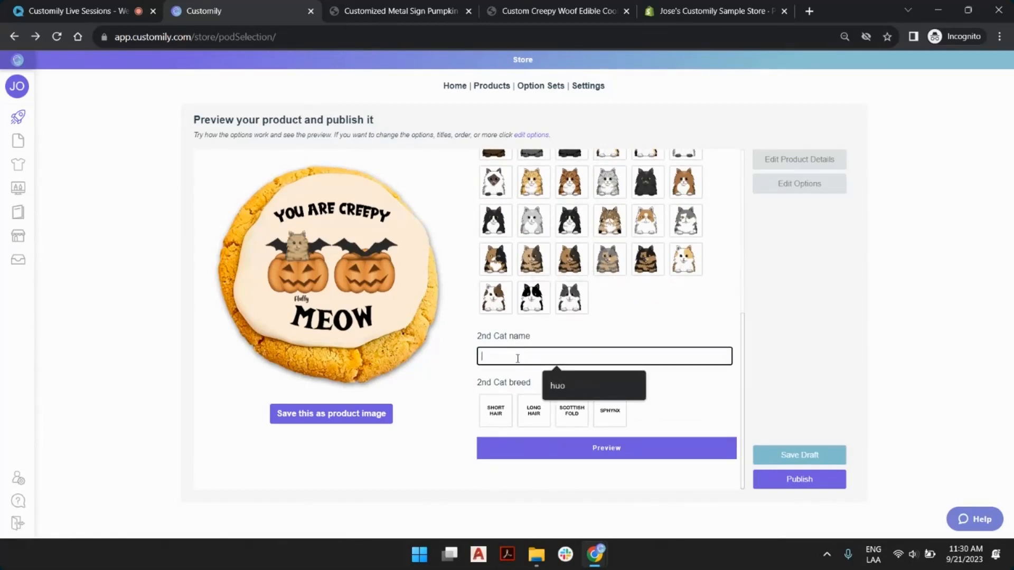
text(Pixel)
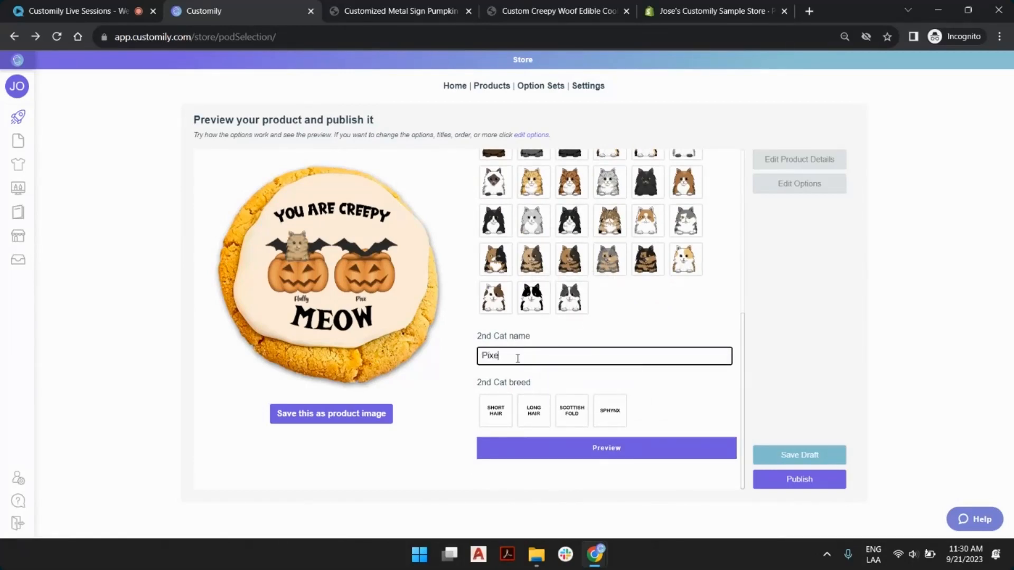
click(575, 416)
scroll(578, 401, down, 3)
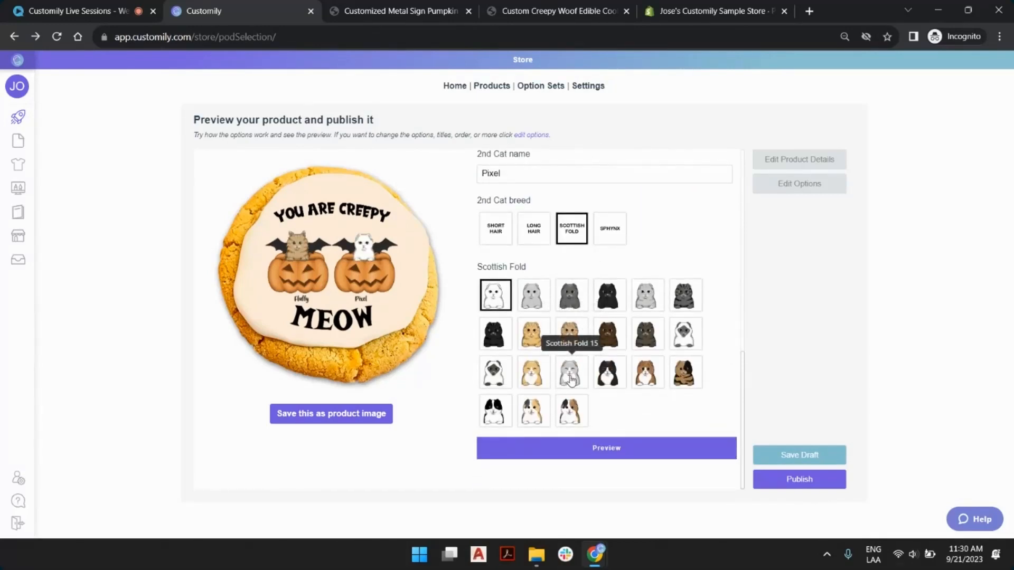
click(577, 376)
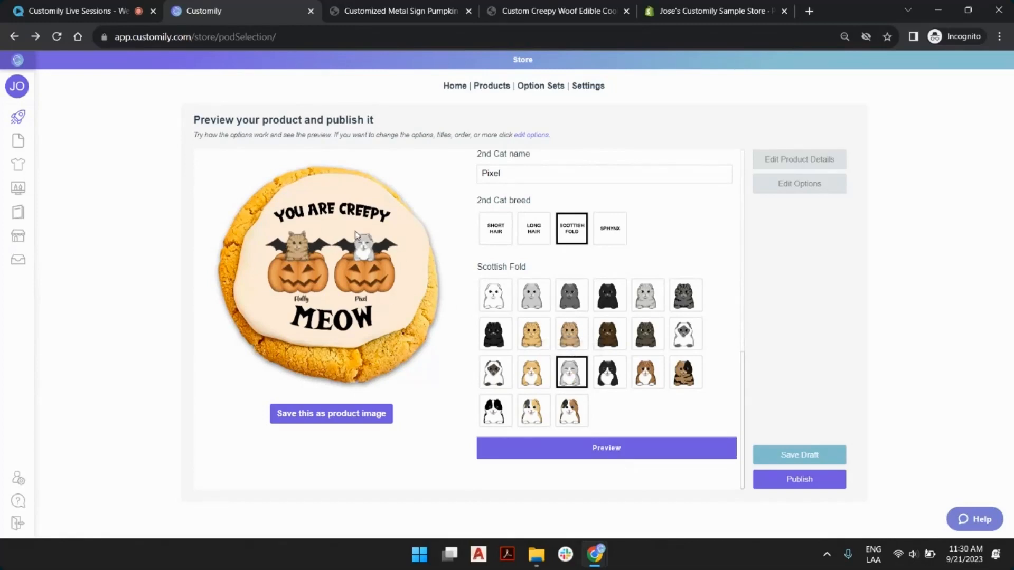
Check the enlarged cookie preview, save it as the product image, and publish the product
click(389, 235)
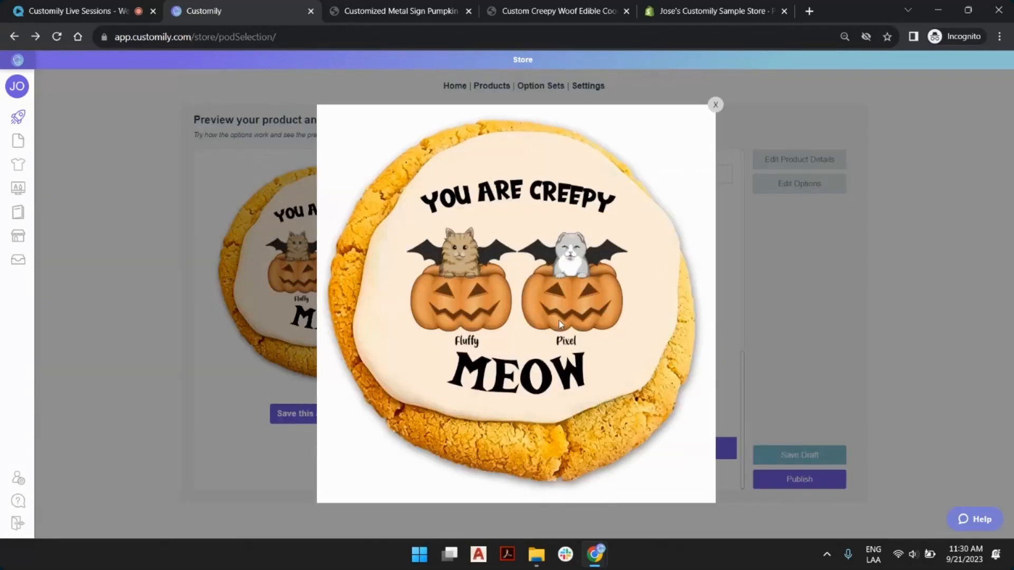
click(715, 104)
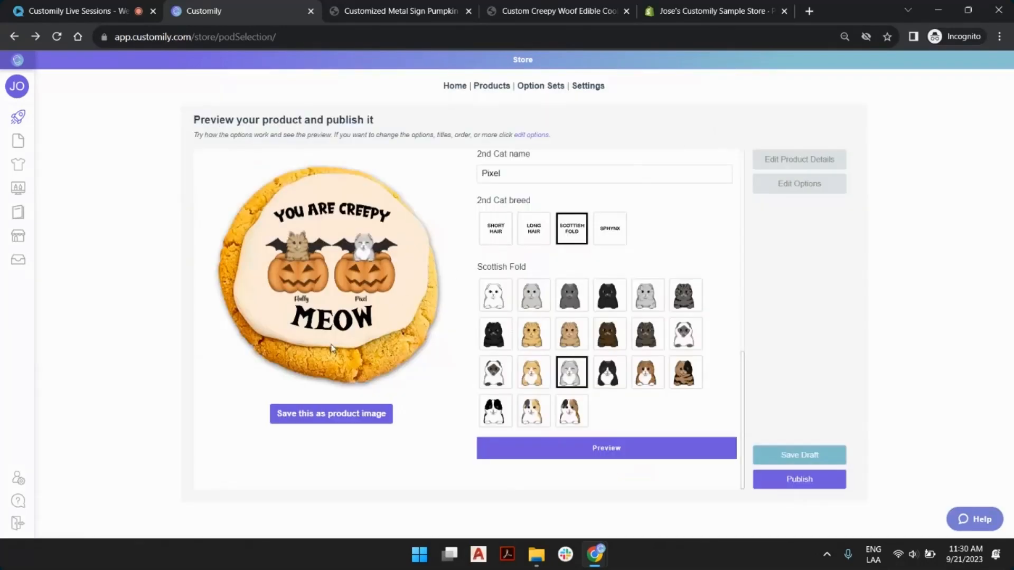
click(328, 415)
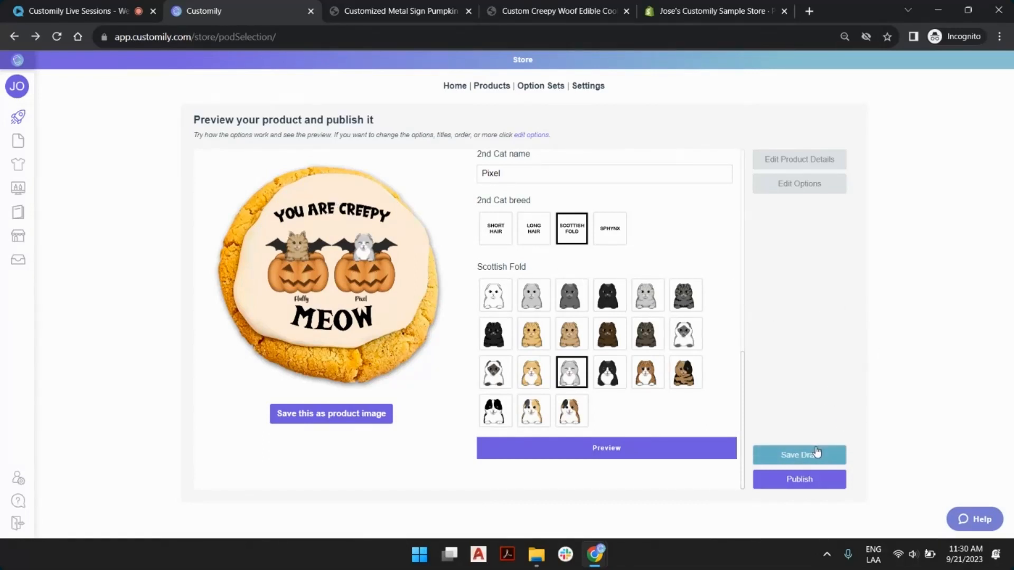
click(824, 485)
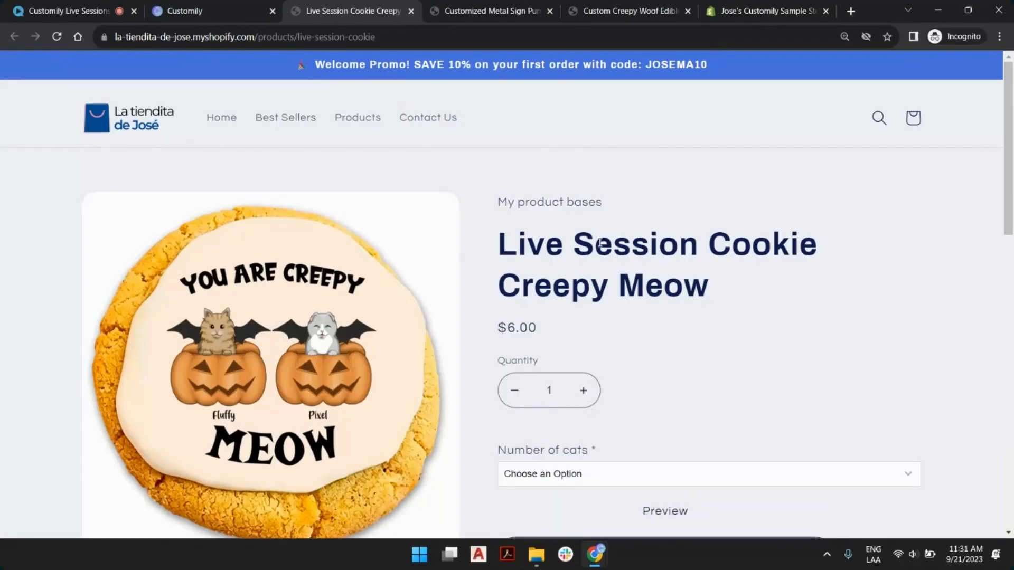
Compare the published Creepy Meow cookie page with the Creepy Woof cookie page and inspect its number-of-cats options
click(617, 12)
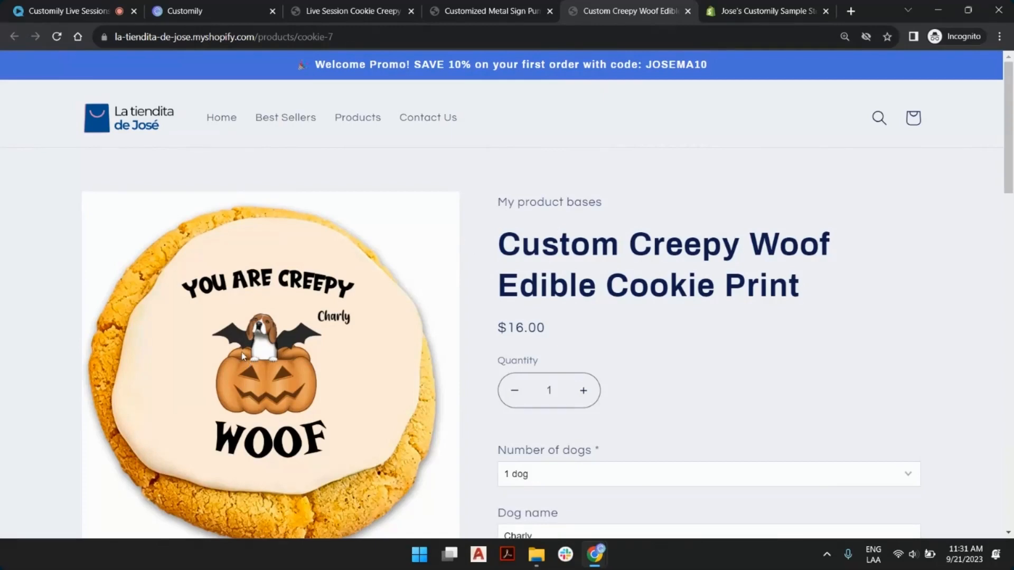
click(349, 10)
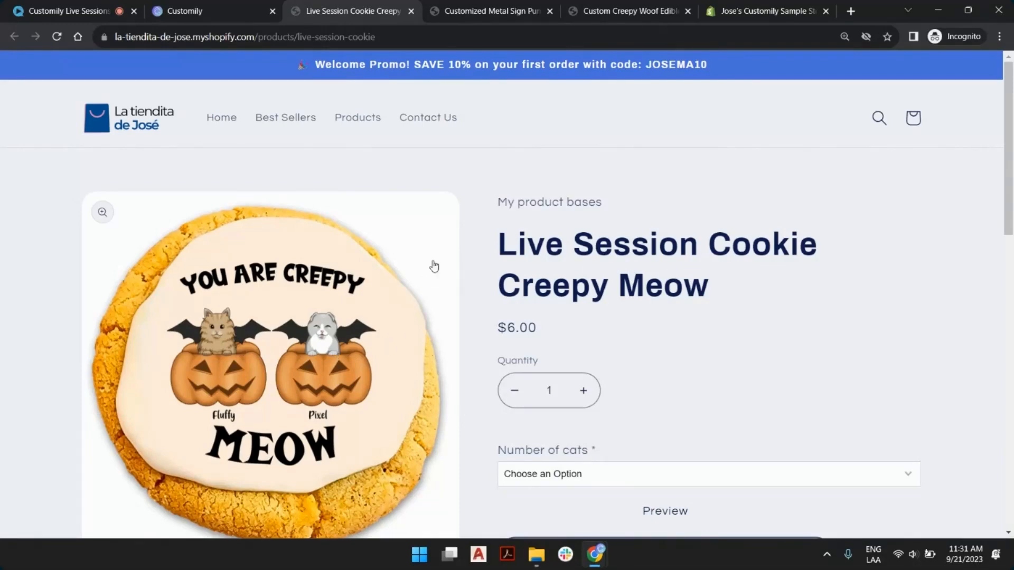
scroll(432, 267, down, 4)
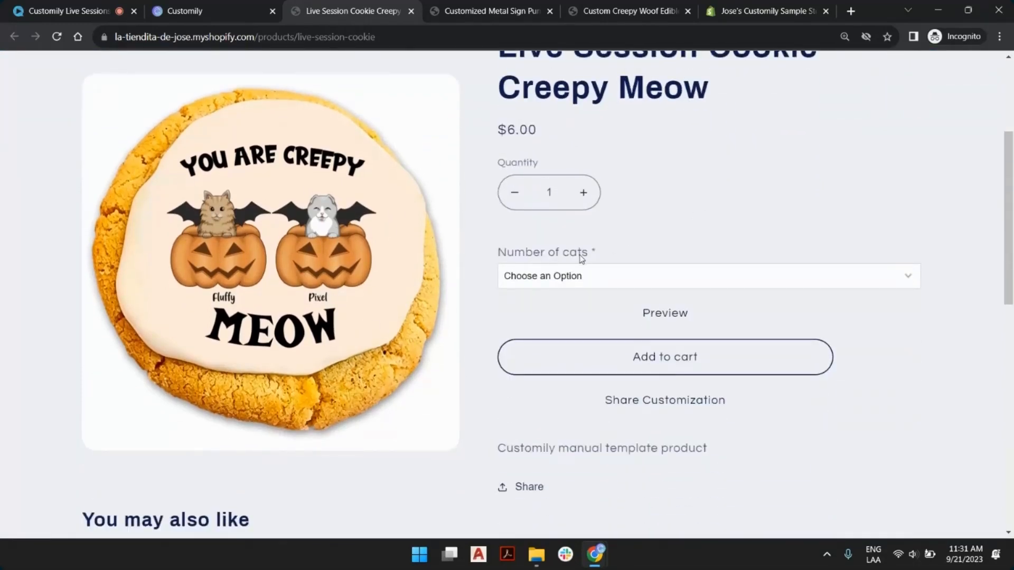
click(591, 271)
click(644, 244)
View the Customized Metal Sign Pumpkin store page, then the pumpkin images from inspiration.jpg to Pumpkin base.png in the 9-21 folder
key(ctrl+shift+Tab)
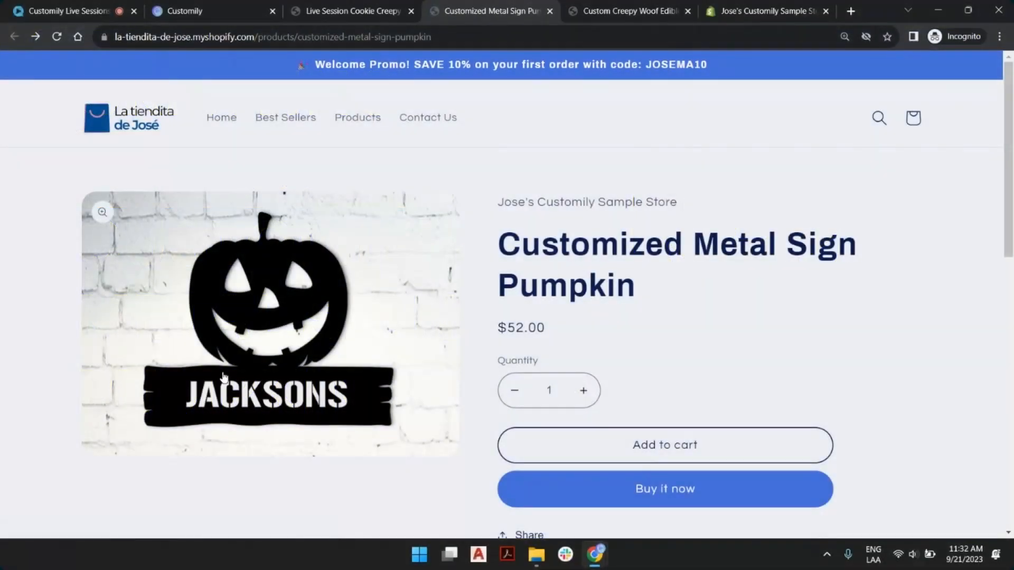
click(665, 445)
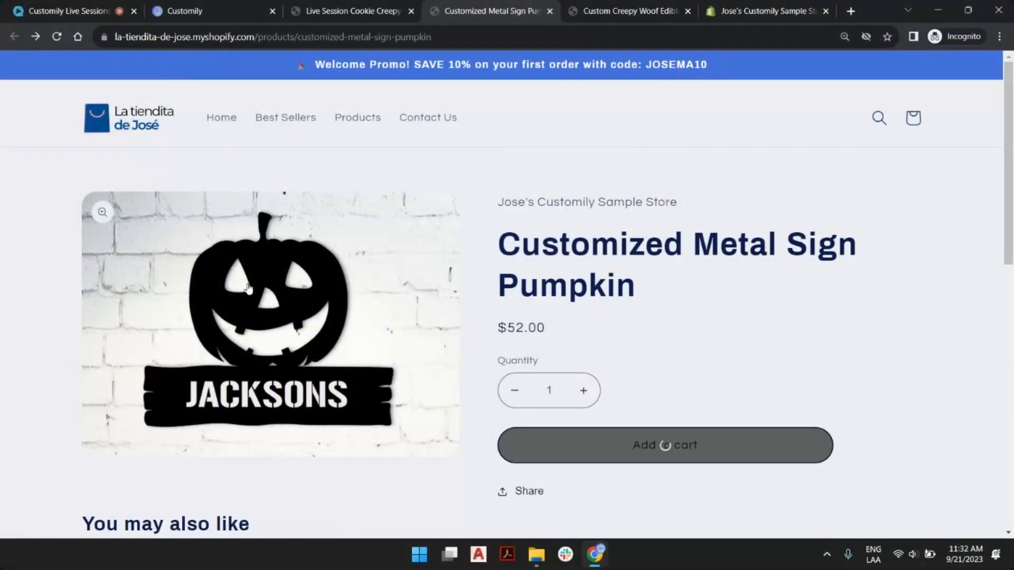
mouse_move(536, 553)
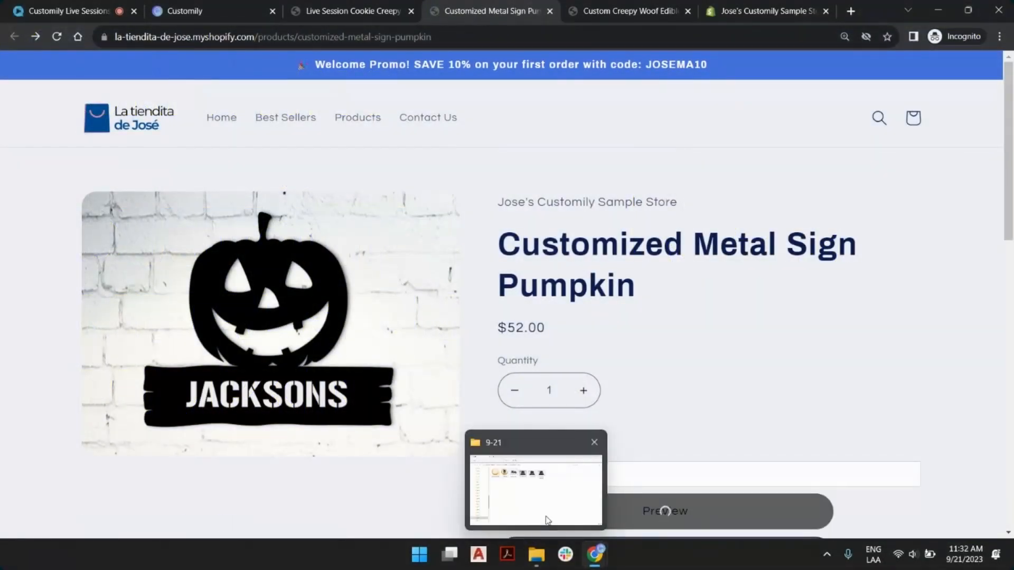
click(547, 521)
double_click(414, 138)
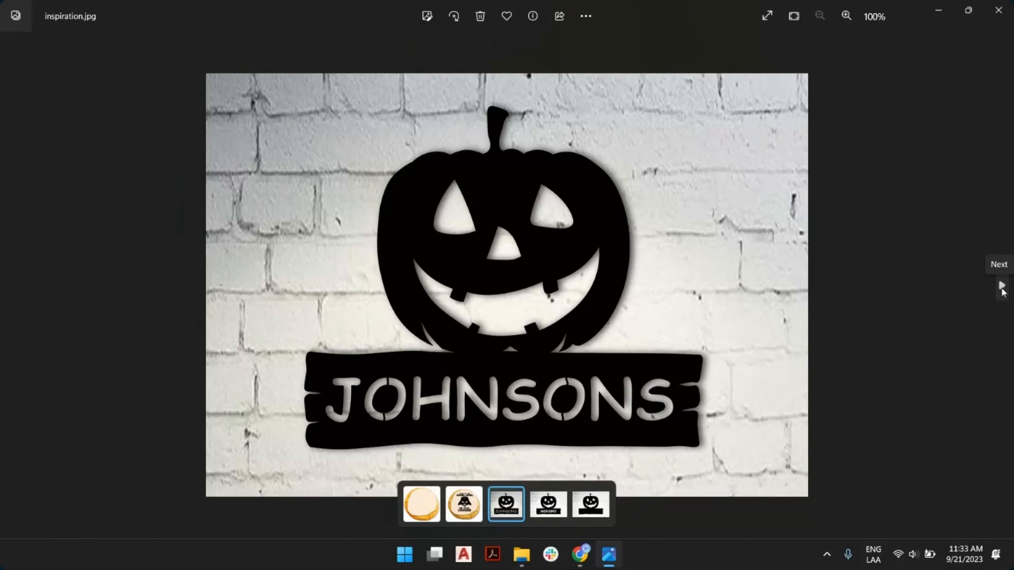
click(1002, 288)
click(1002, 288)
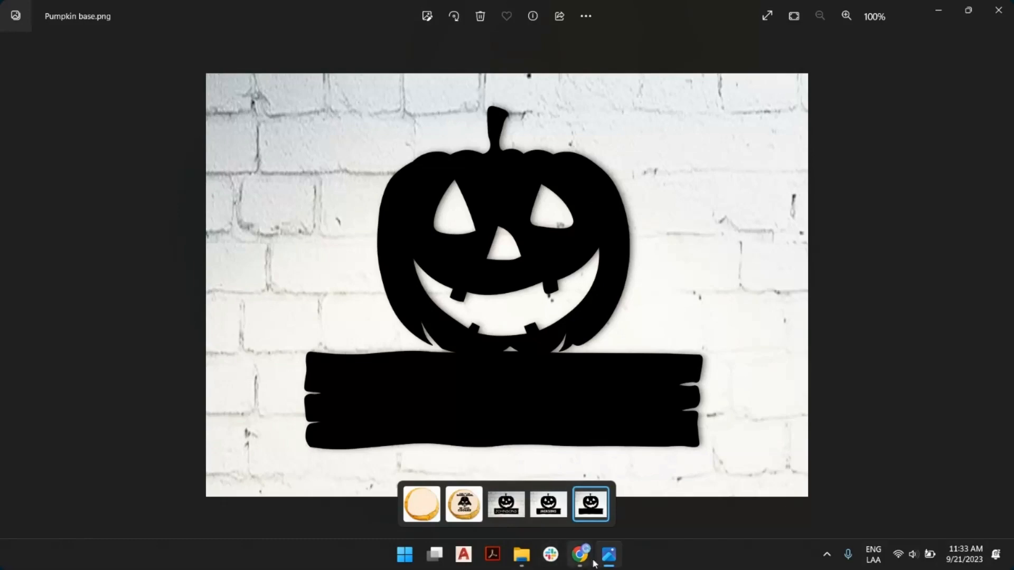
Compare the metal pumpkin sign's store page with the blank Pumpkin base.png image
mouse_move(580, 555)
click(544, 475)
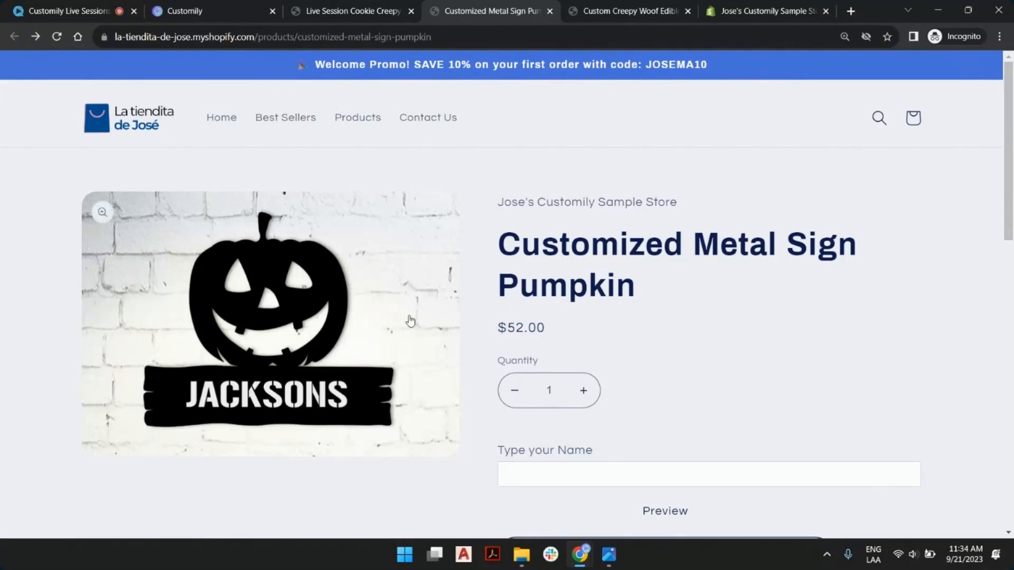
click(610, 564)
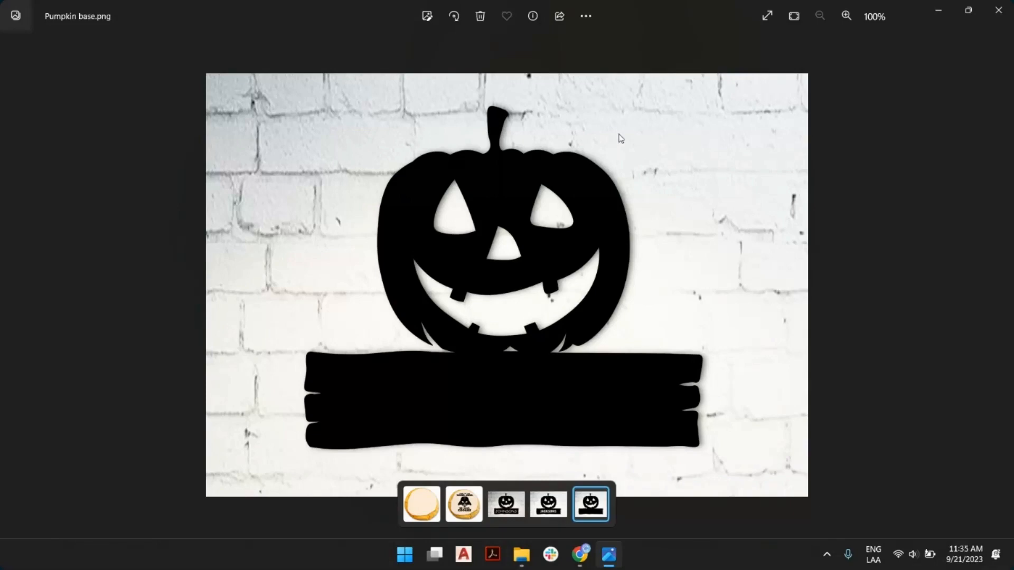
key(alt+Tab)
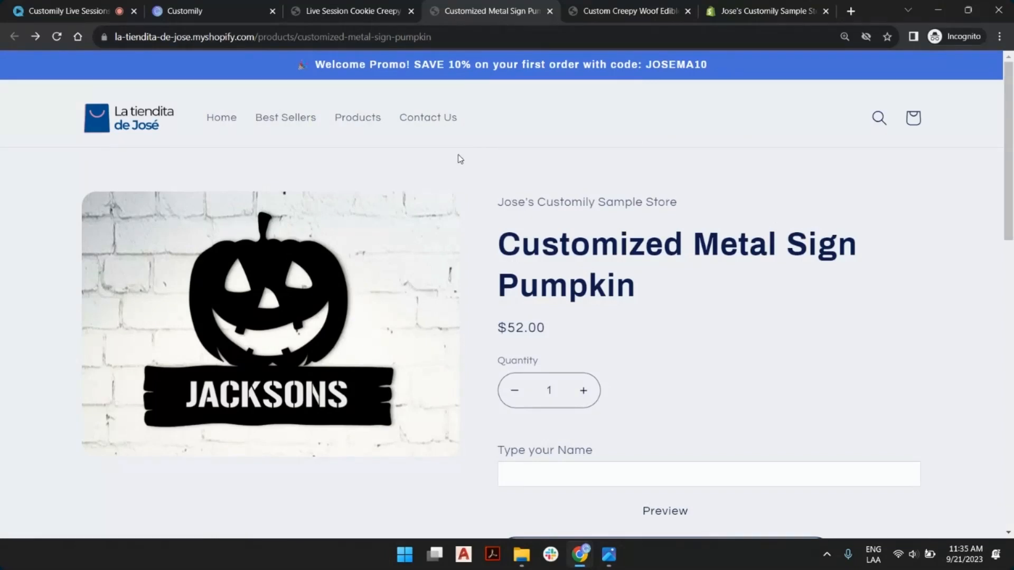
Open Customily's templates list, sort it by most recently modified, and check the Creepy Meow template against its store page
click(248, 10)
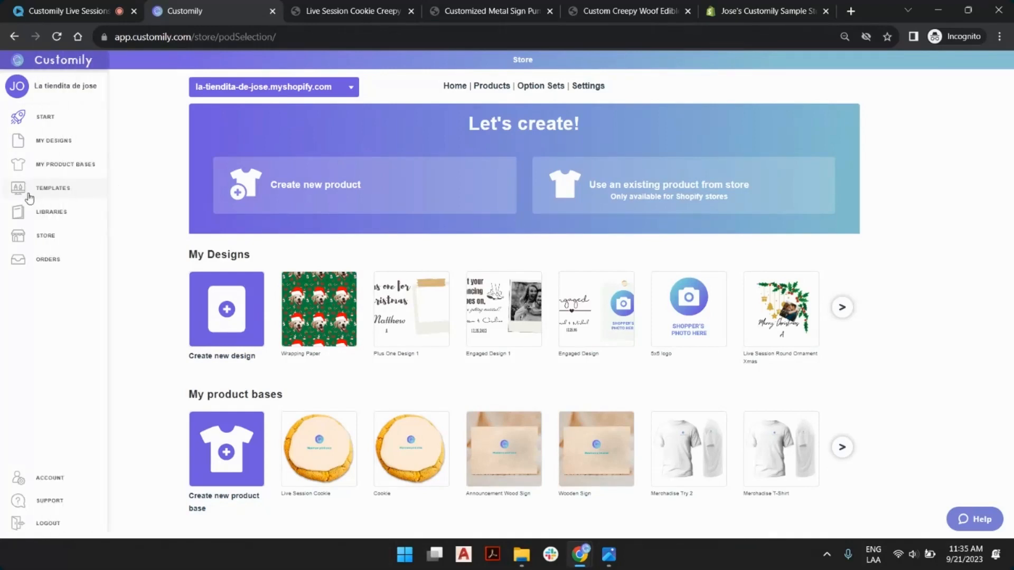
click(46, 191)
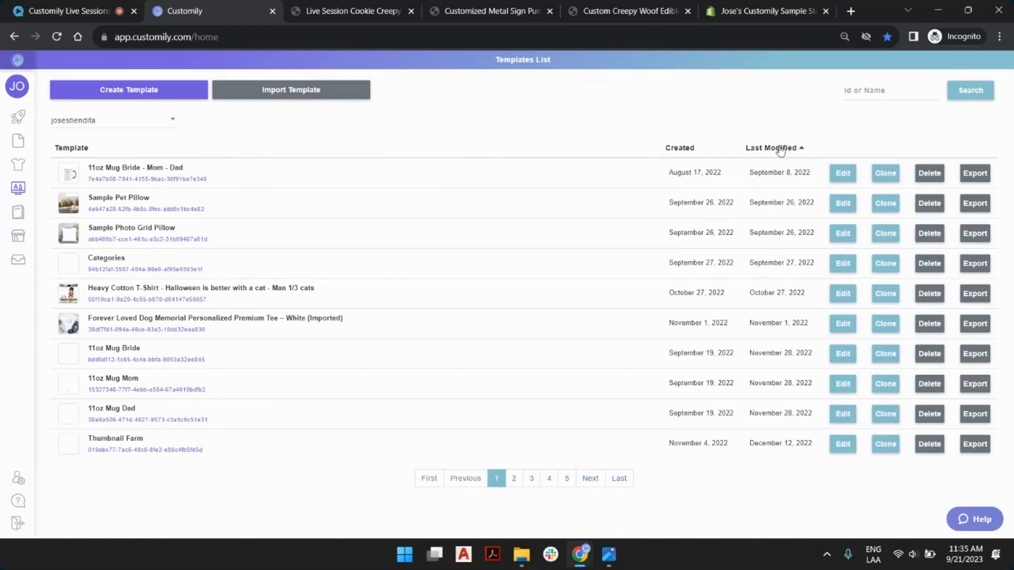
click(802, 149)
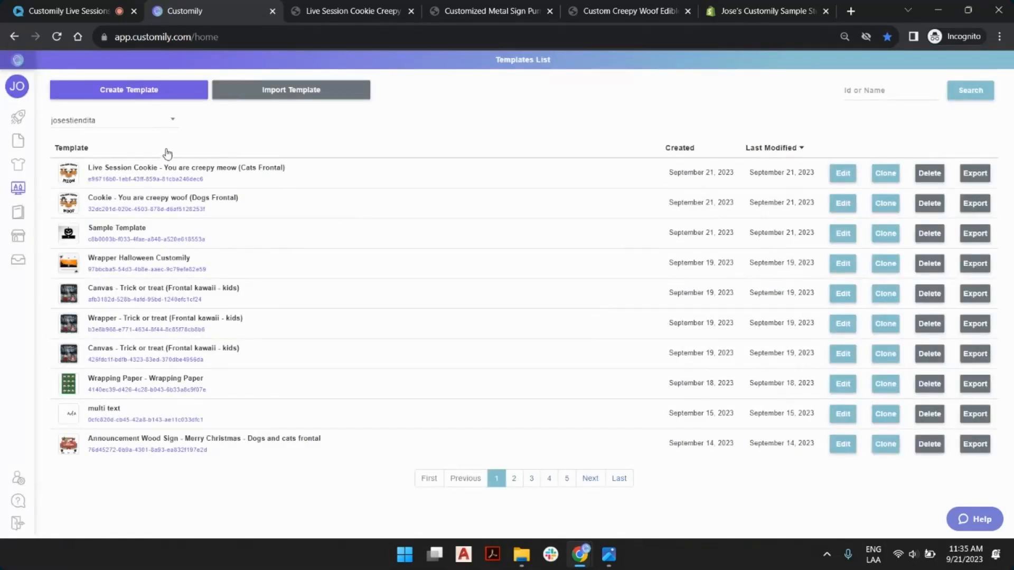
mouse_move(94, 174)
click(350, 7)
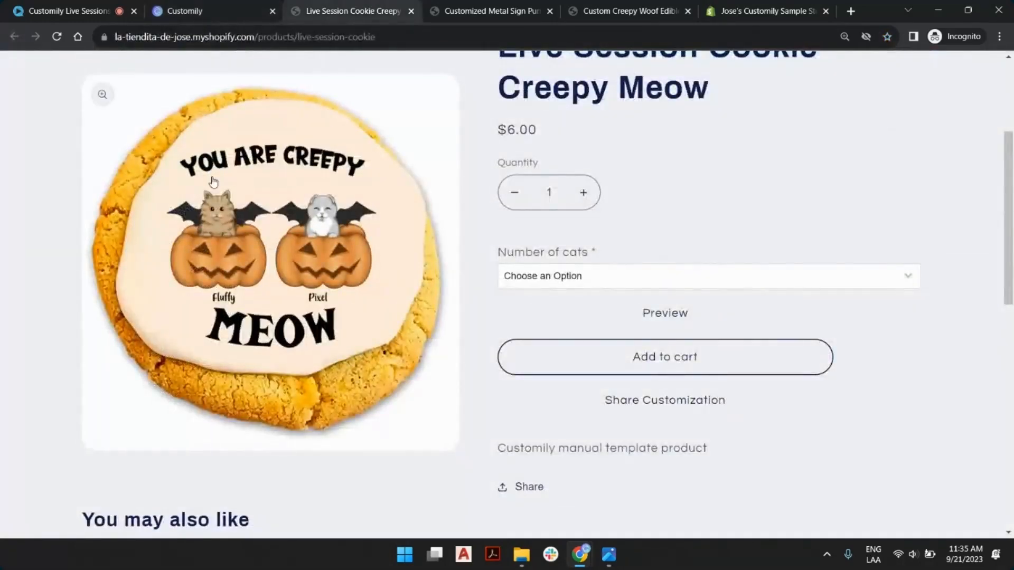
click(221, 14)
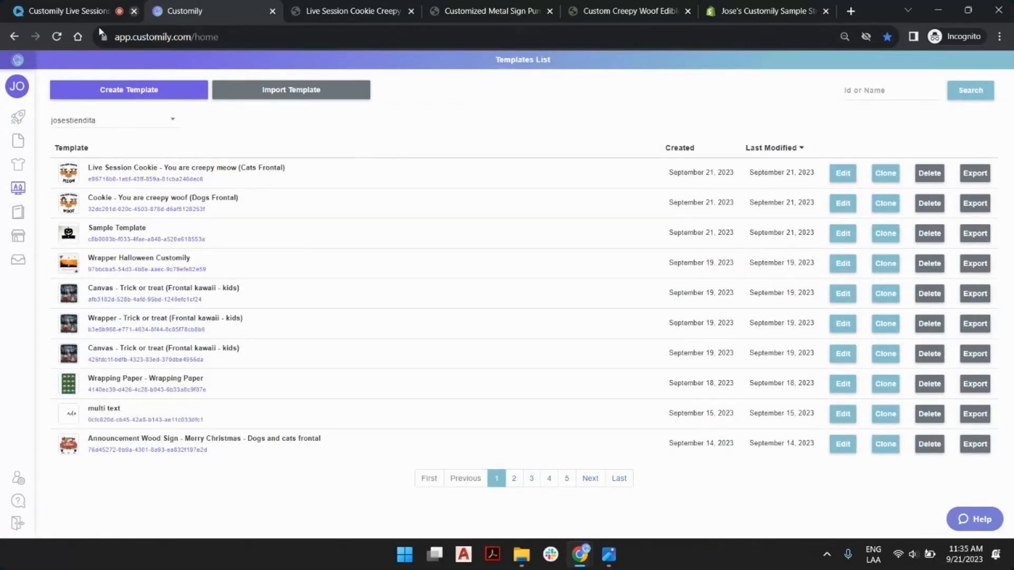
Start a new template and name it "Live Session Pumpkin Sign"
click(139, 97)
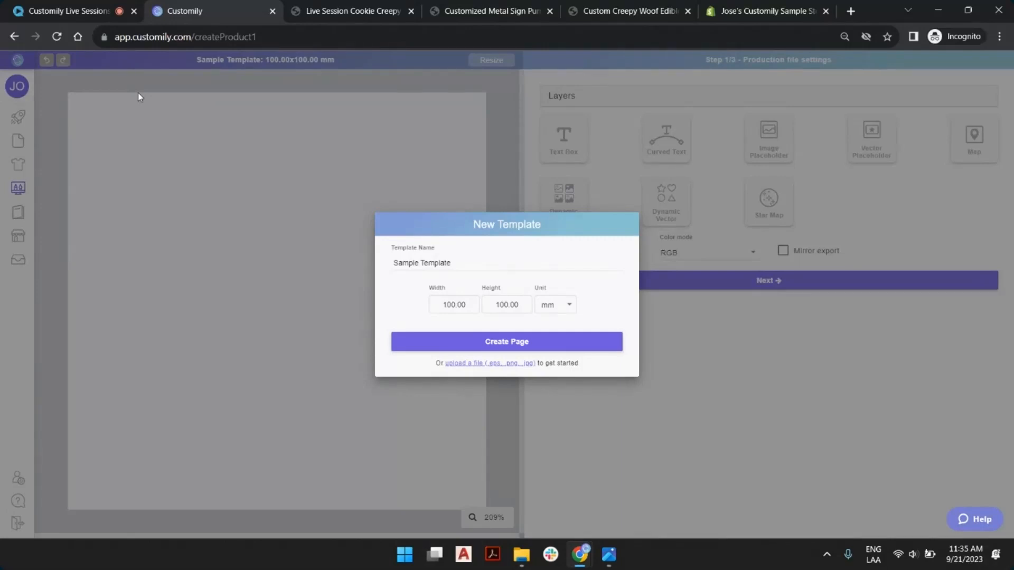
click(433, 263)
key(ctrl+a)
text(Live S)
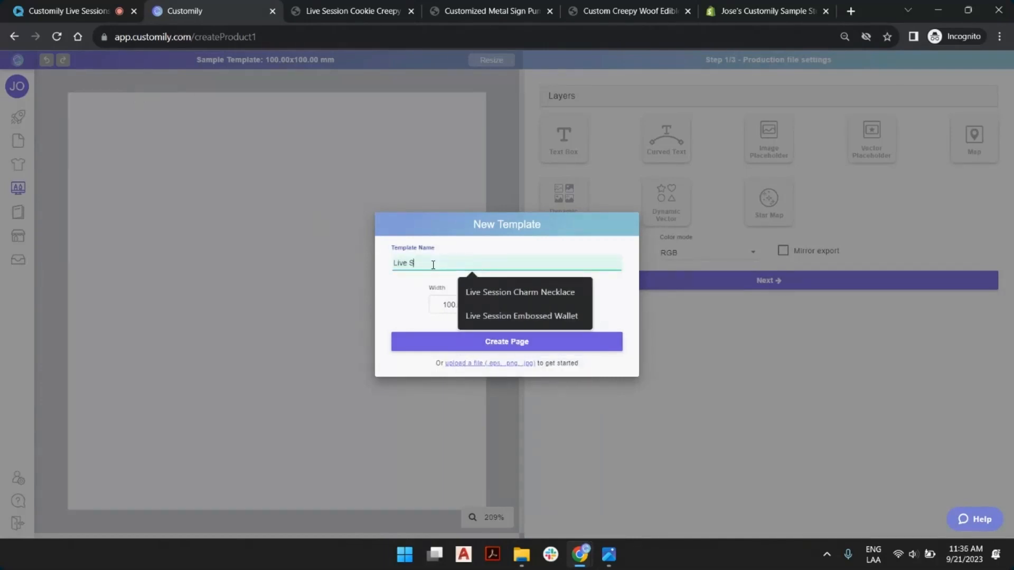
text(ession Pump)
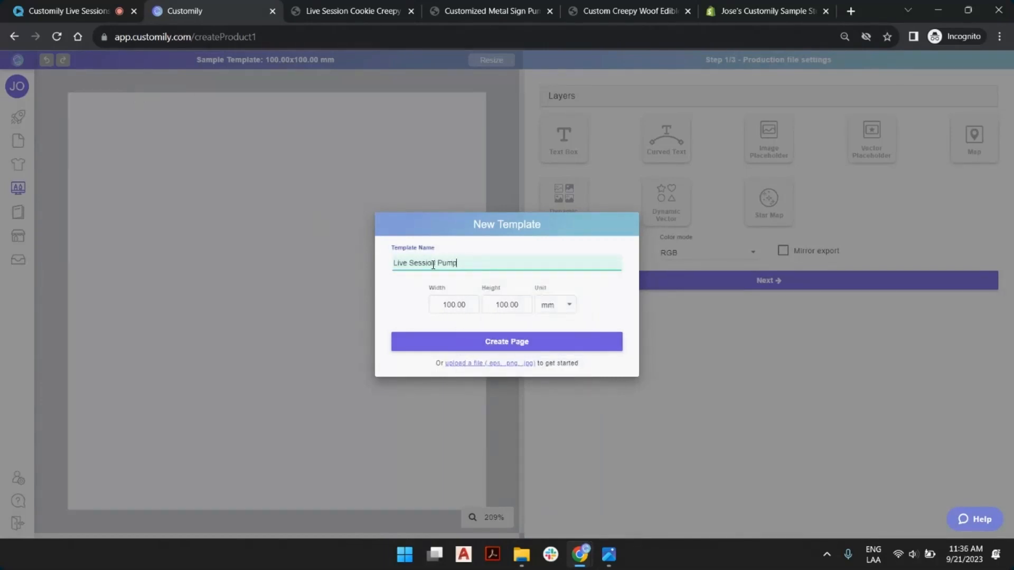
text(kin Sign)
Set the template size to 496 mm wide by 107 mm high and create its page
click(468, 305)
drag(467, 304, 413, 304)
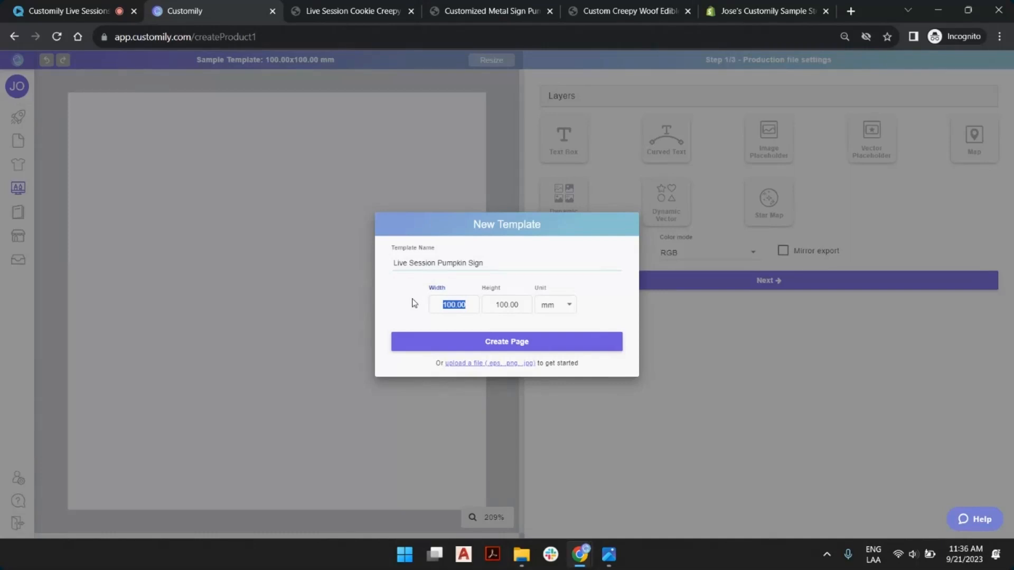
text(496)
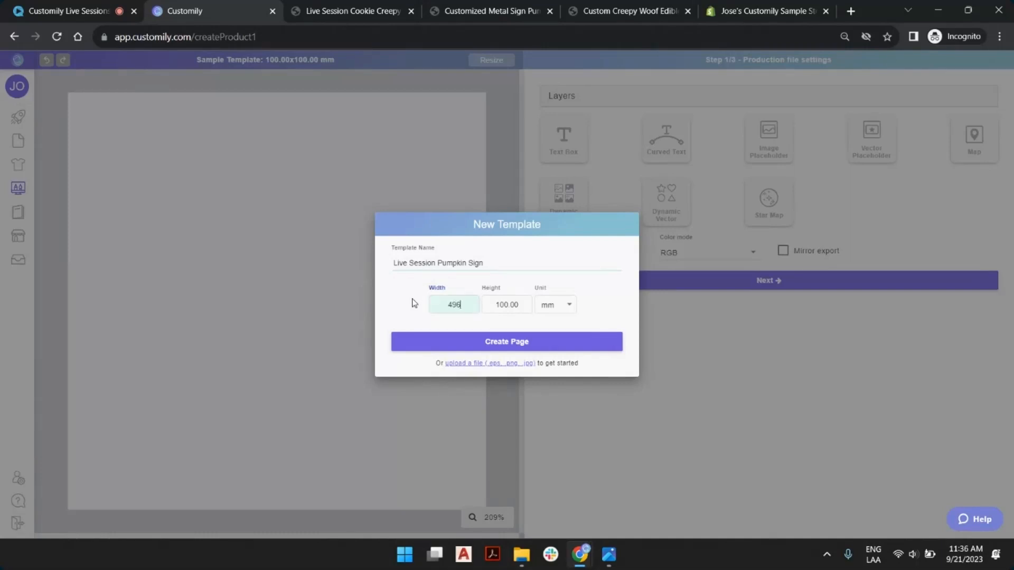
key(Tab)
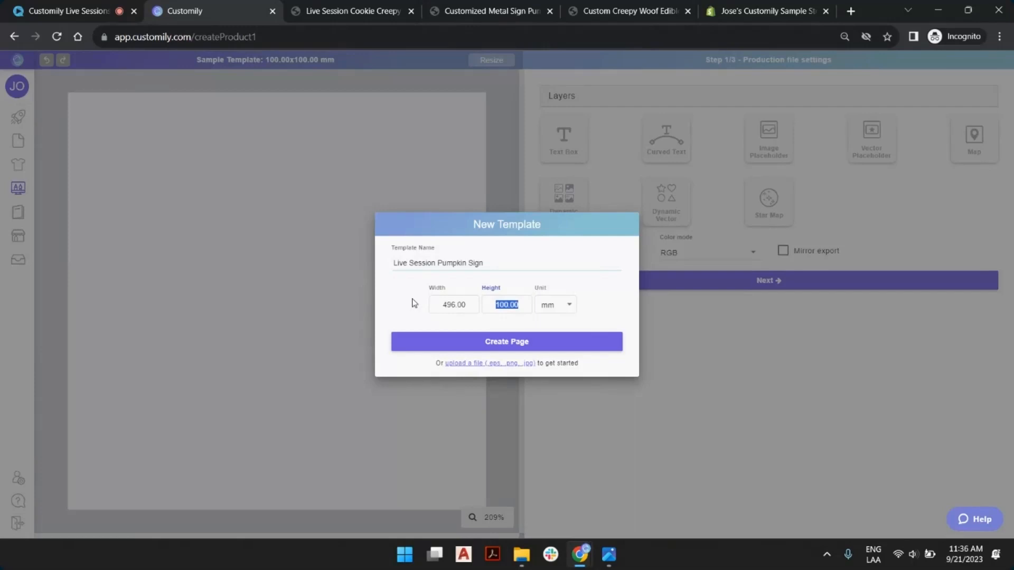
text(107)
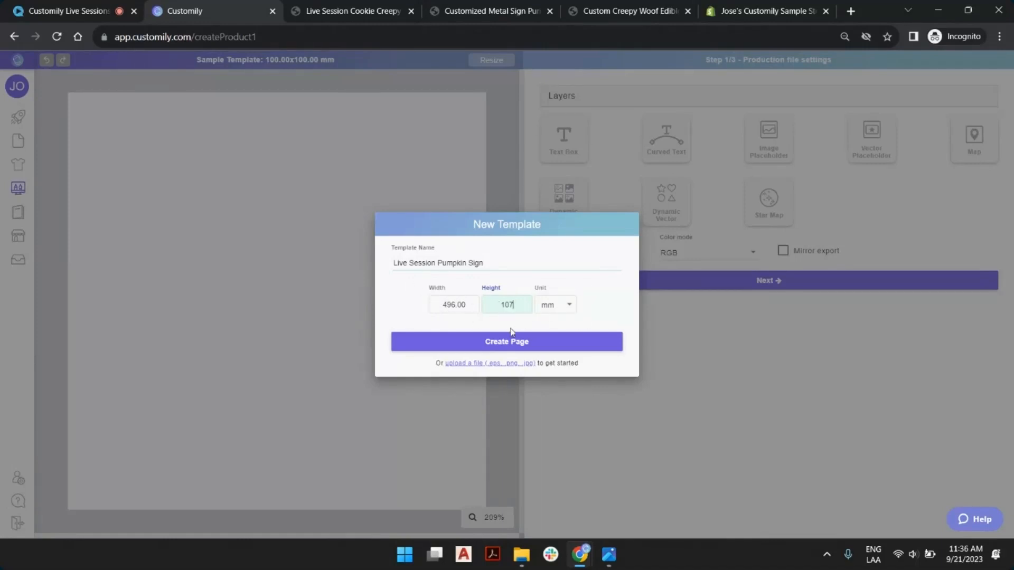
click(532, 344)
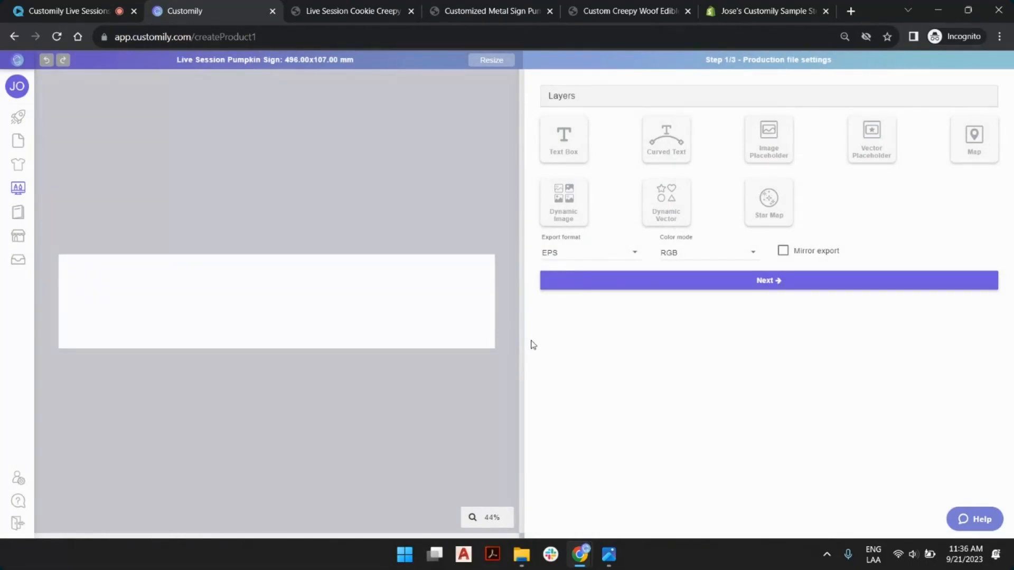
Set the template's production file export format to DXF
click(597, 257)
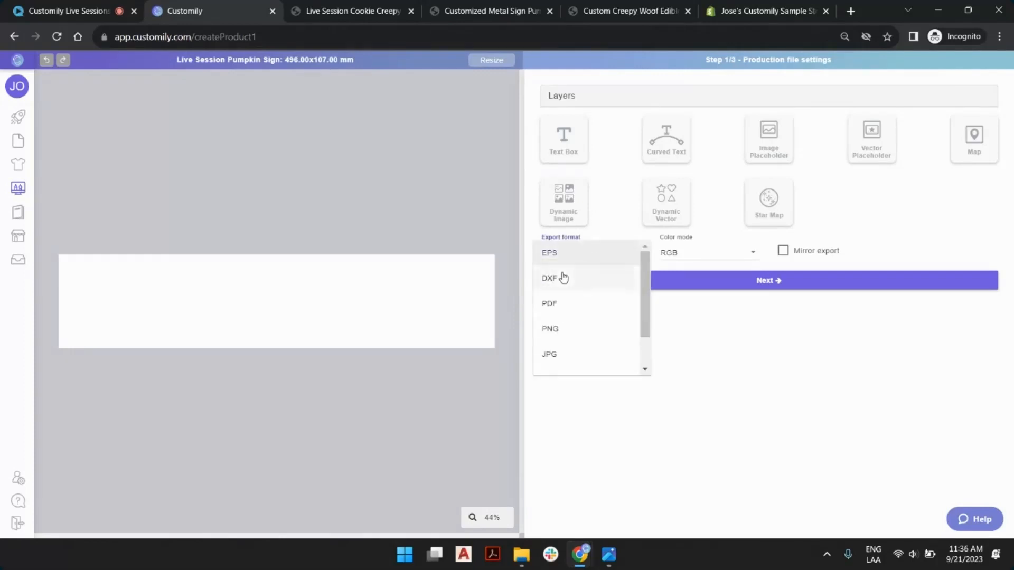
click(551, 281)
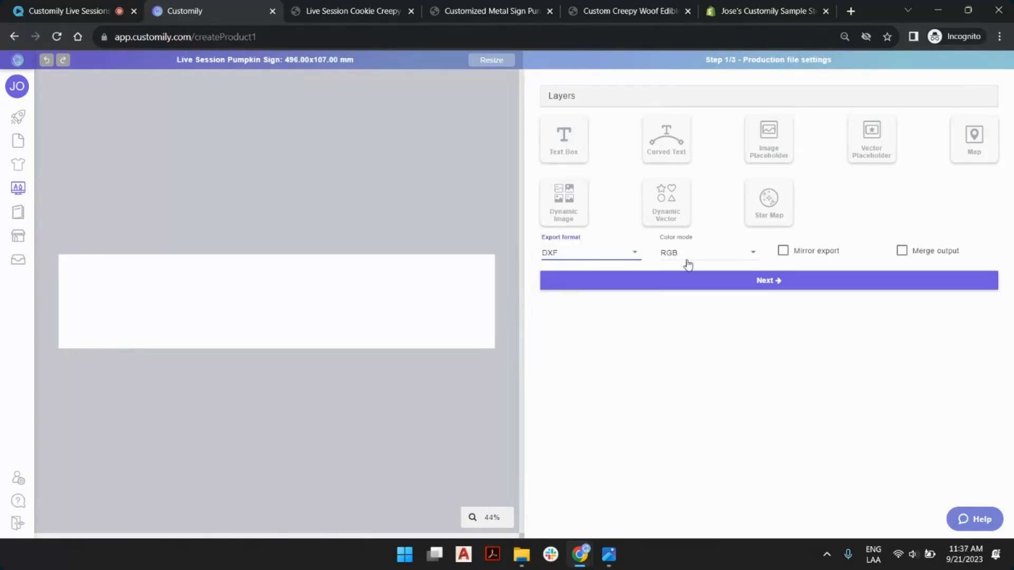
Set the production file's color mode to CMYK
click(691, 259)
click(684, 281)
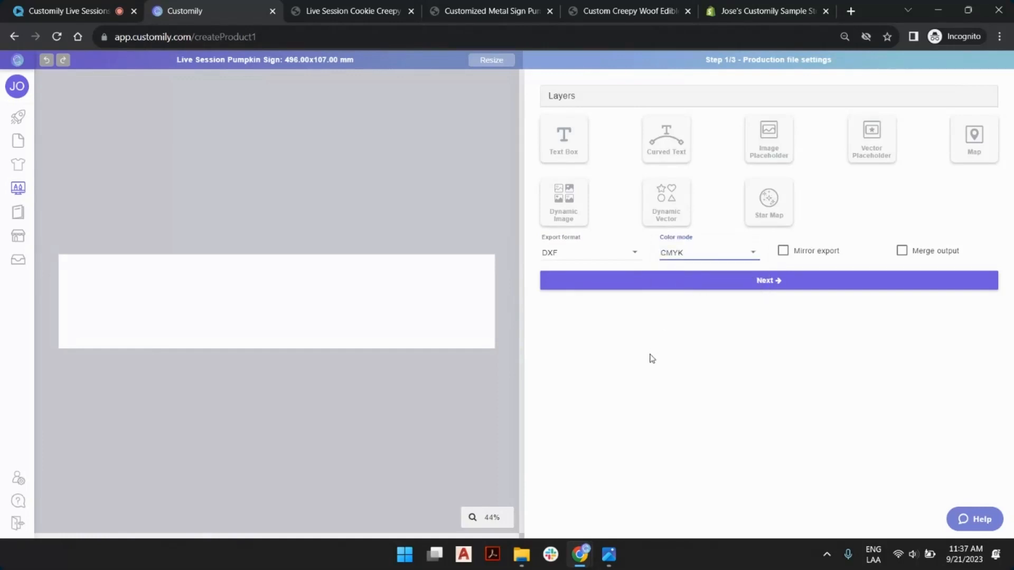
Review the available export formats, trying PNG and restoring DXF for the production file
click(588, 262)
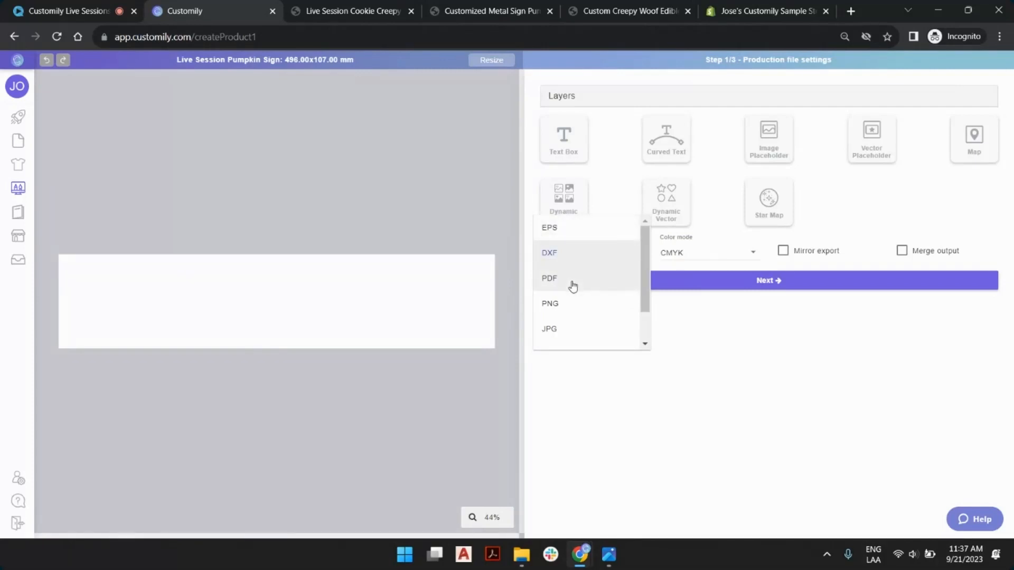
scroll(580, 315, down, 2)
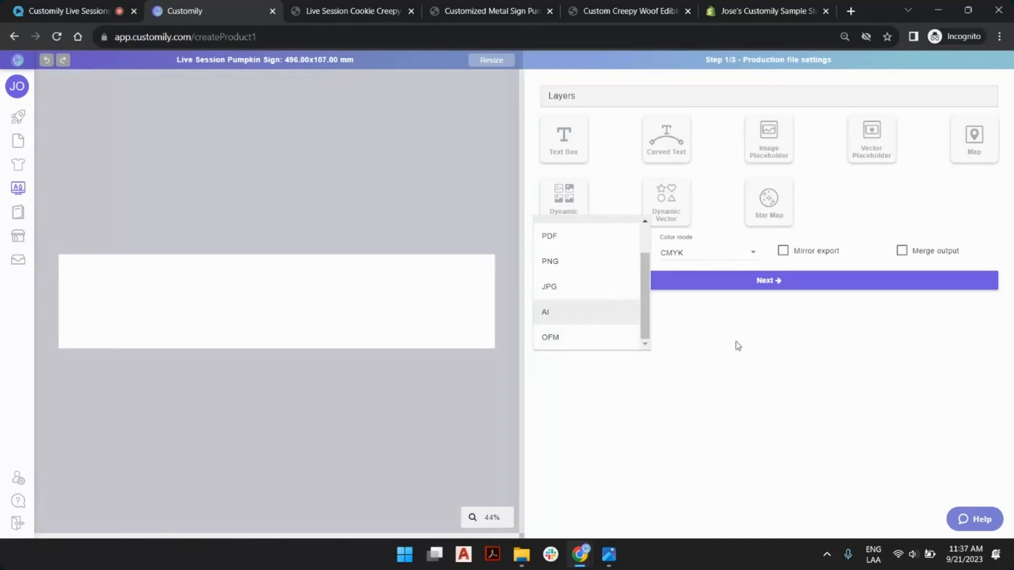
click(605, 263)
click(608, 258)
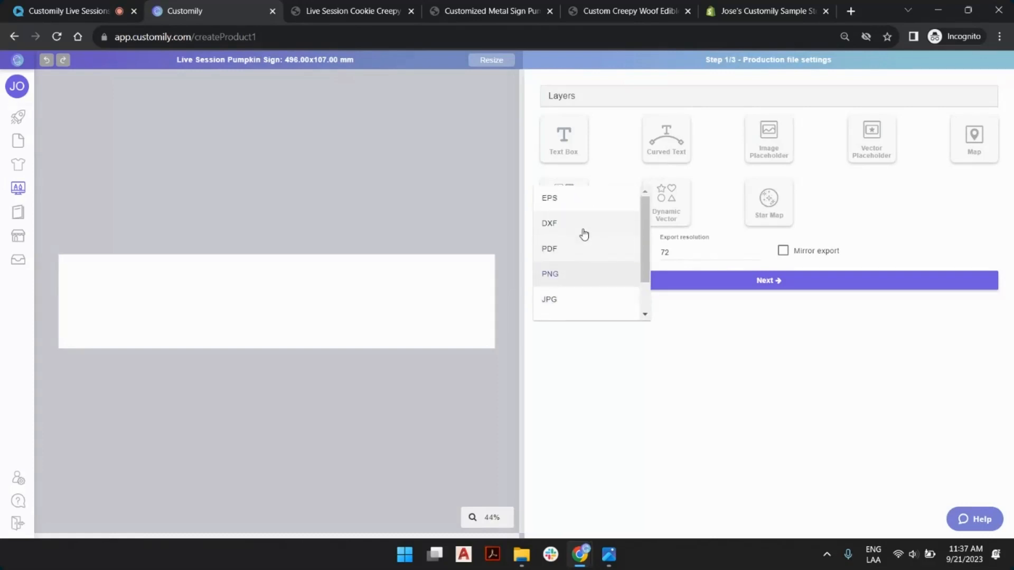
click(581, 233)
click(732, 363)
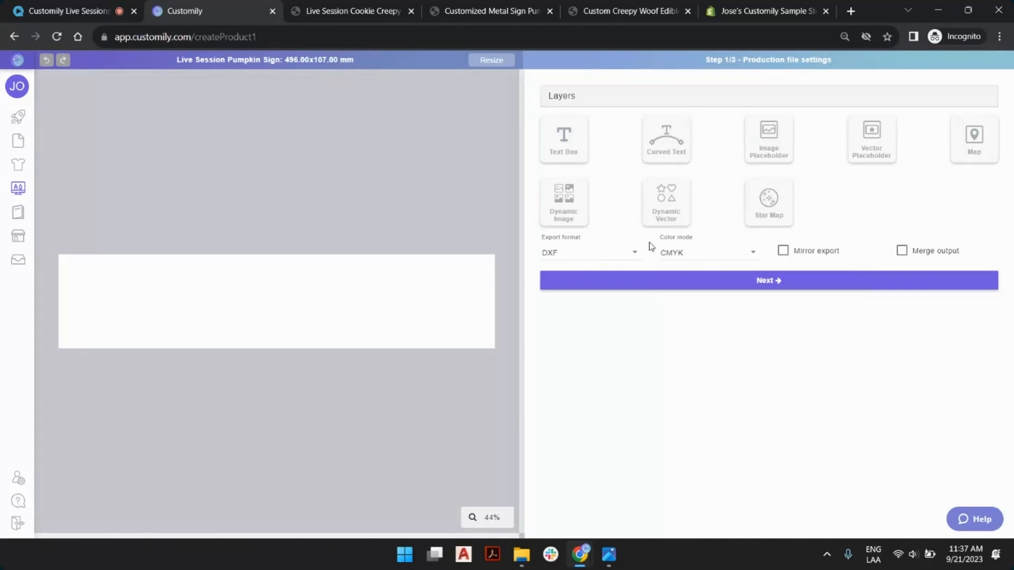
Try out a map layer and a star map layer on the canvas and delete both
click(583, 135)
click(976, 139)
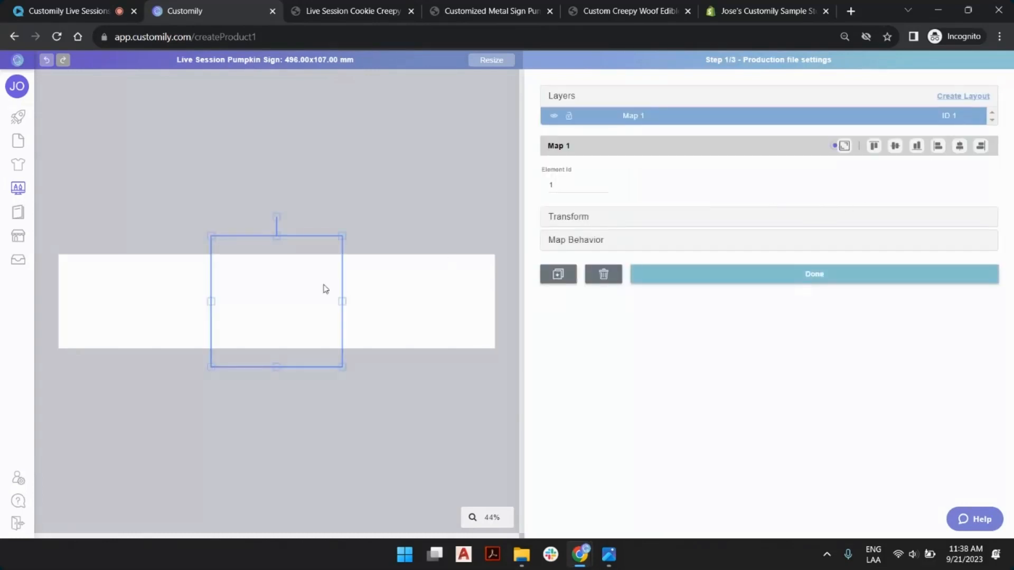
key(Delete)
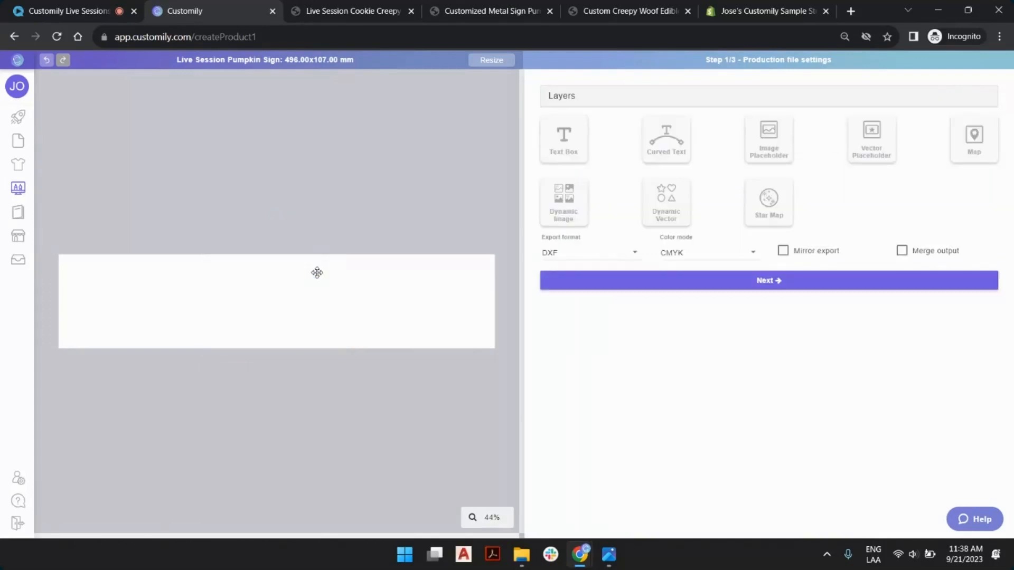
click(764, 211)
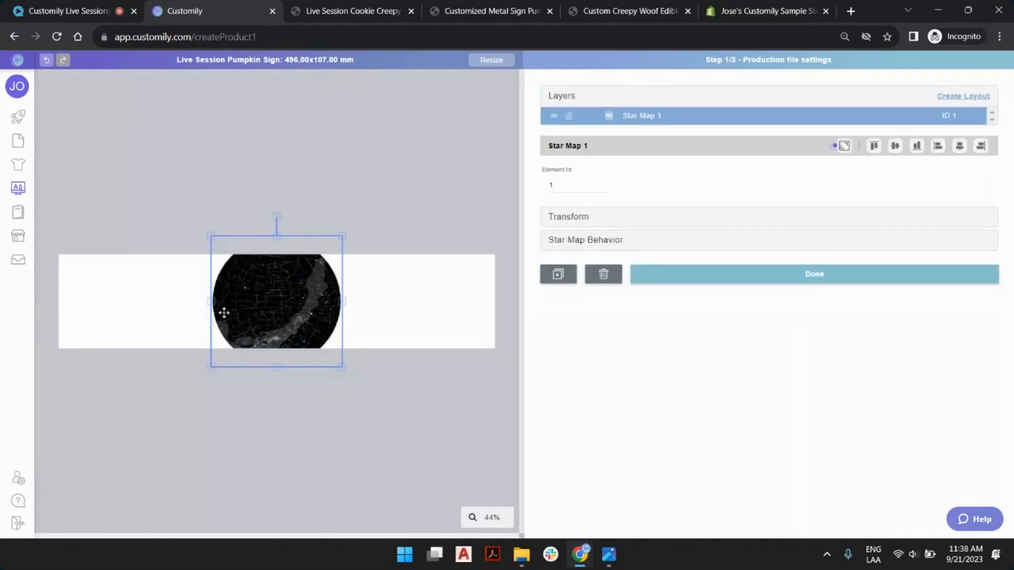
drag(344, 235, 289, 279)
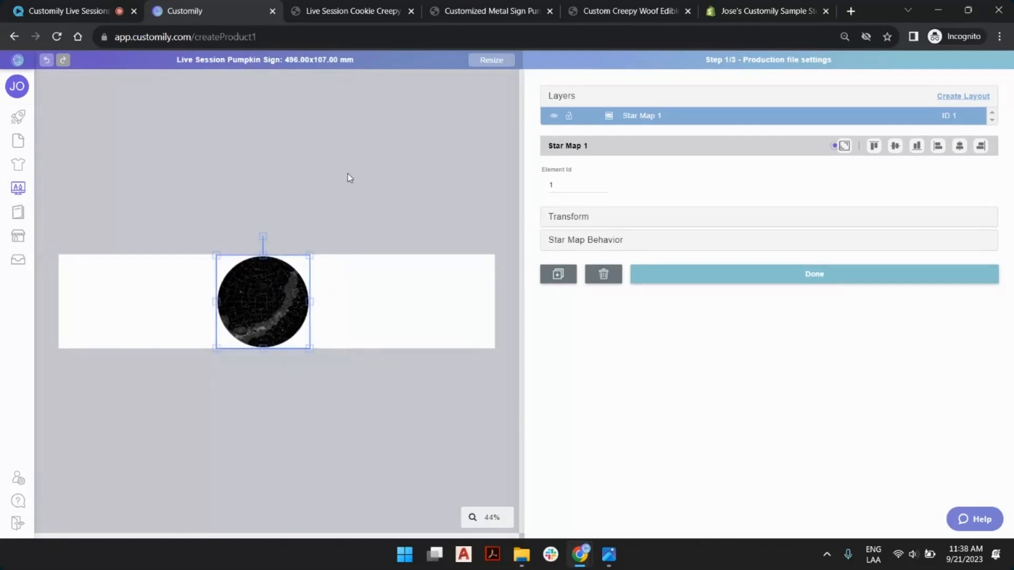
key(Delete)
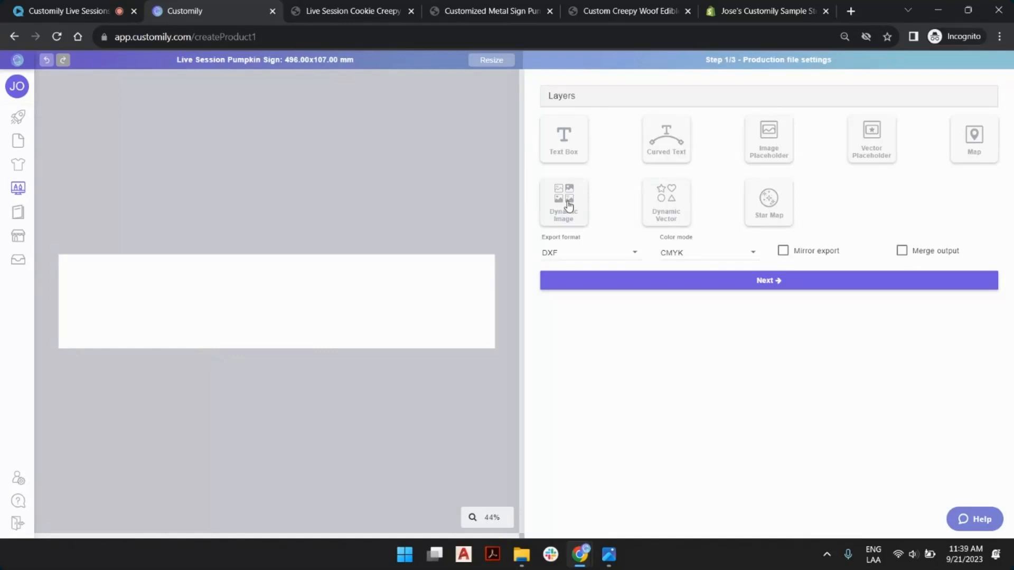
Check the Customized Metal Sign Pumpkin and Creepy Meow cookie store pages and return to the template editor
click(477, 10)
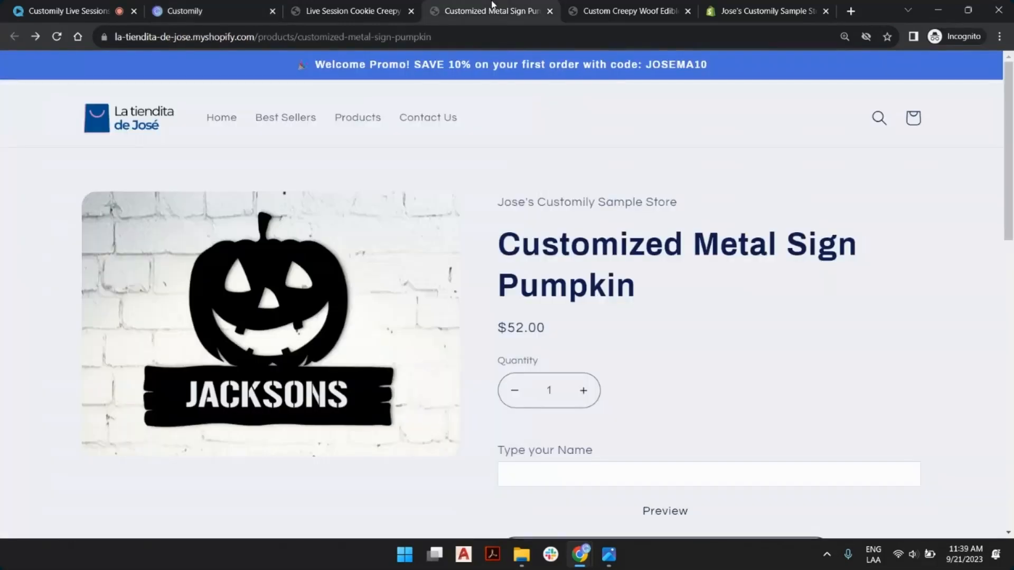
click(353, 11)
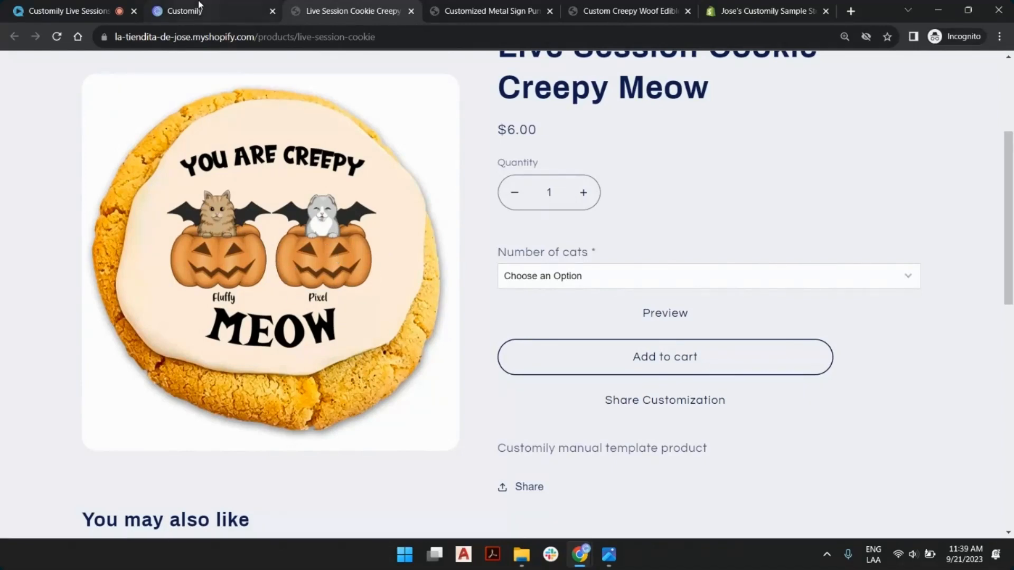
key(ctrl+shift+Tab)
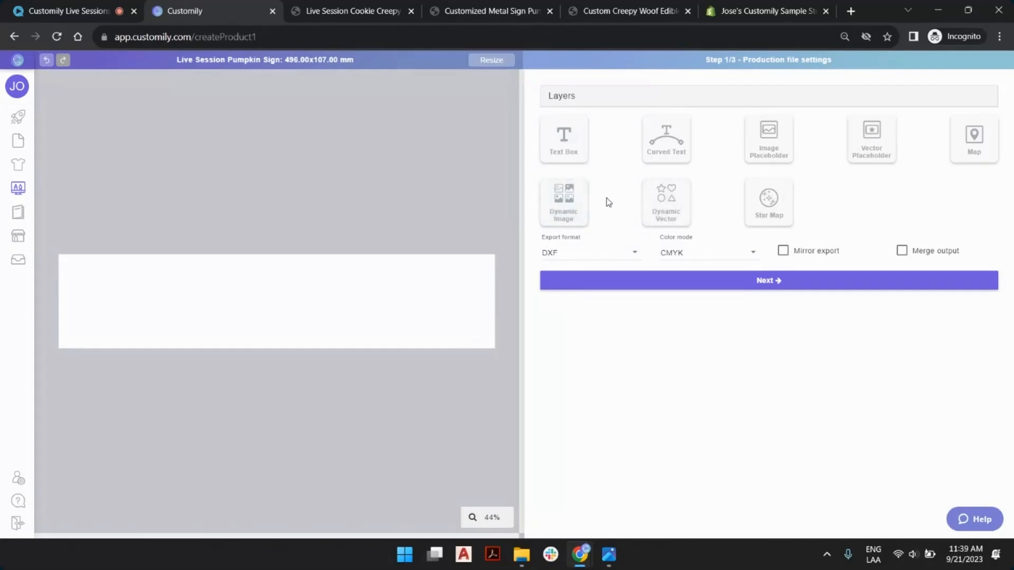
Add a text box and stretch it by hand to about 491 mm wide by 93 mm high on the canvas
click(559, 132)
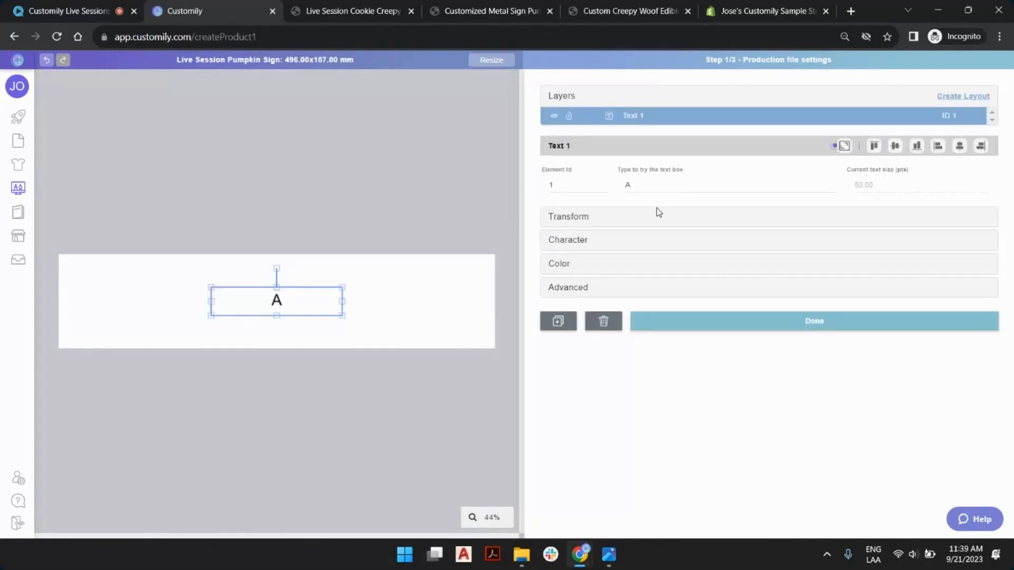
drag(212, 305, 61, 296)
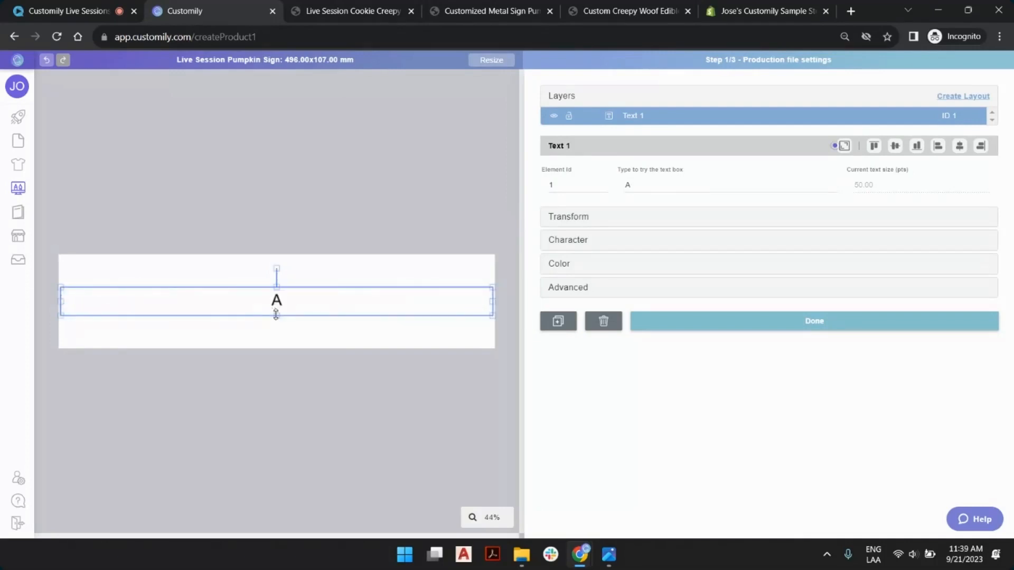
drag(276, 316, 277, 348)
click(277, 285)
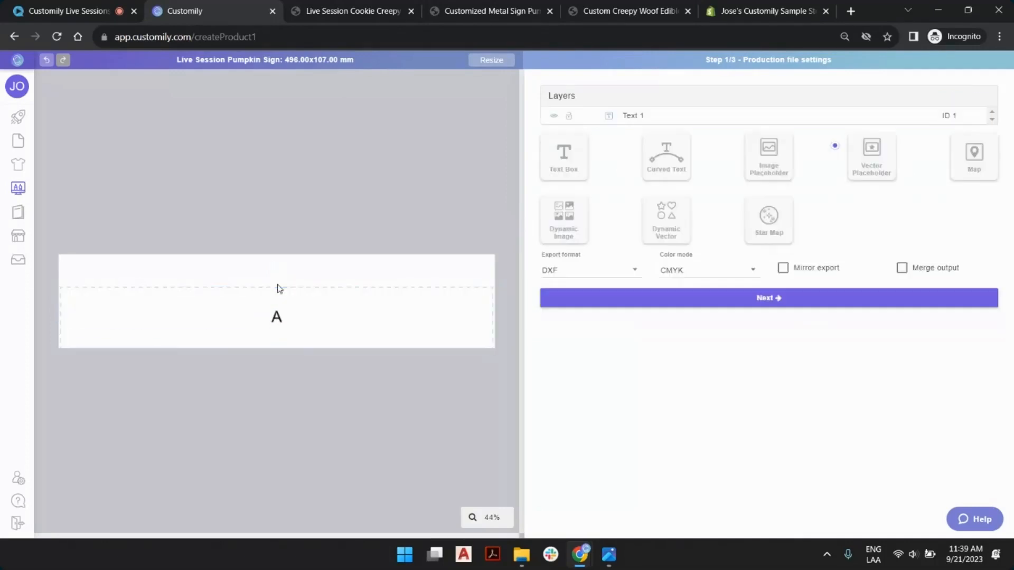
click(265, 299)
drag(276, 285, 277, 267)
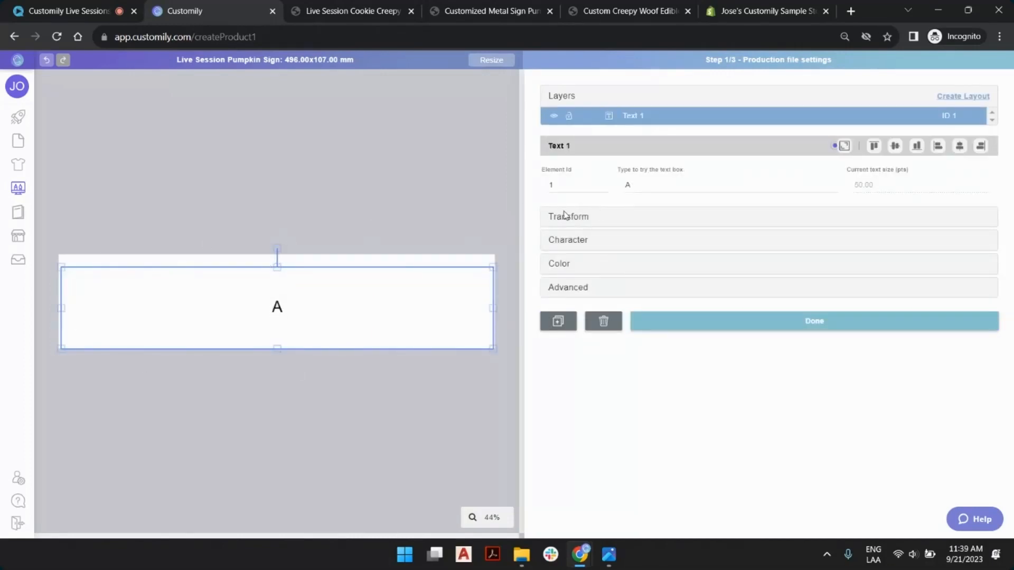
Set the text box's width to 496 mm and its height to 97 mm
click(586, 217)
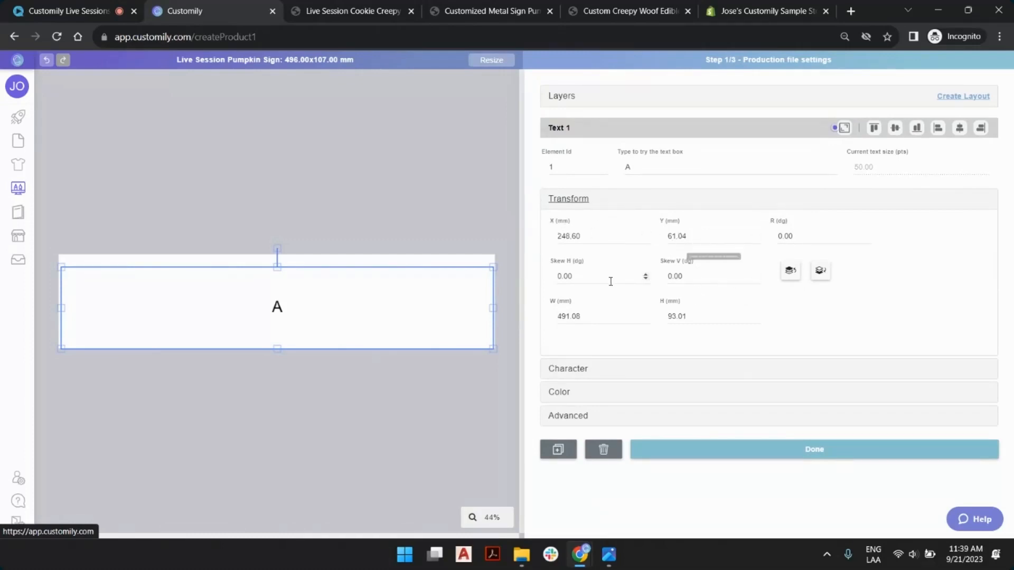
drag(597, 316, 511, 317)
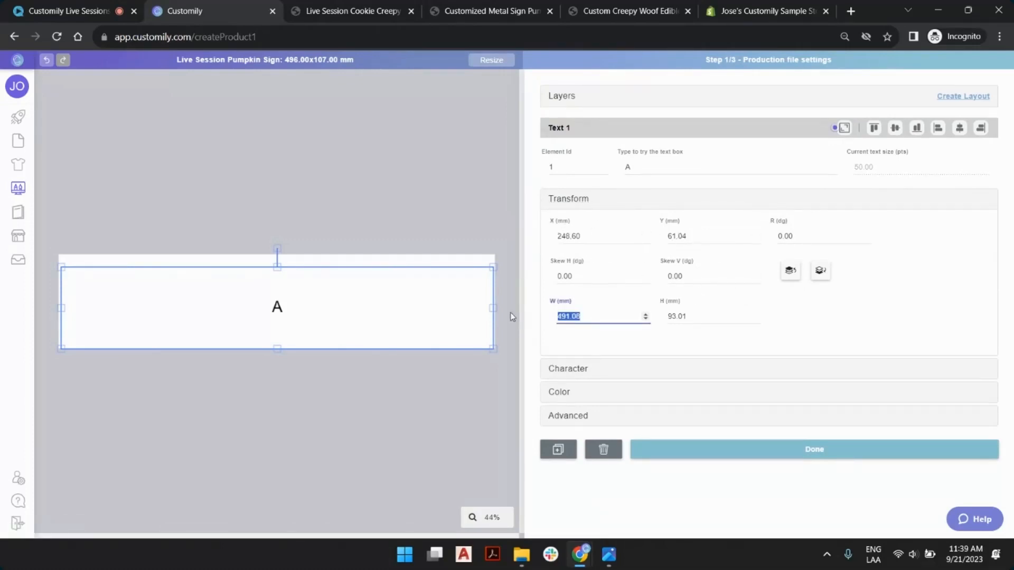
text(496)
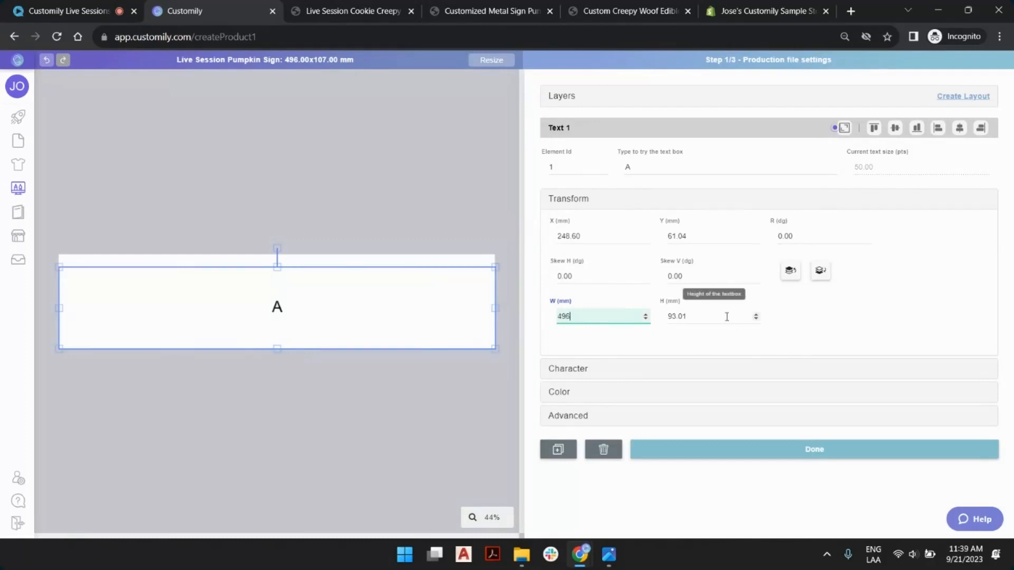
key(Tab)
text(97)
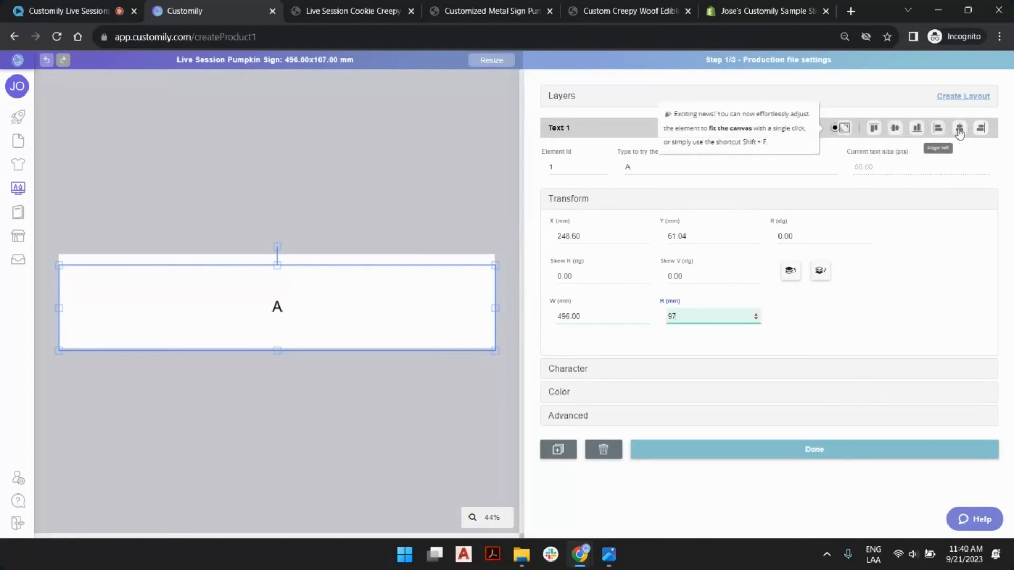
Fit the text box to the canvas, reduce its height to 97 mm and align it to the canvas's bottom edge
click(845, 129)
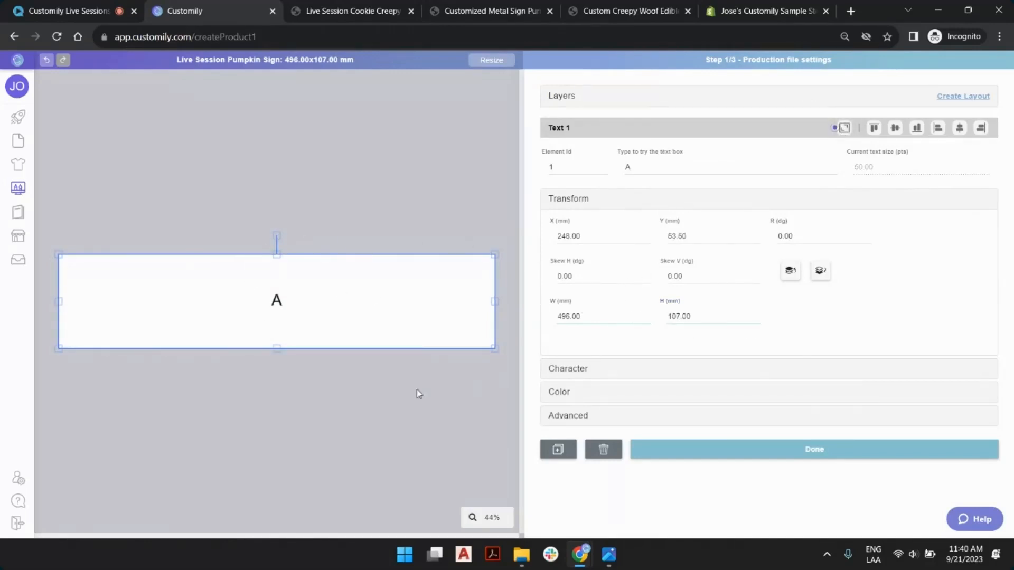
click(701, 316)
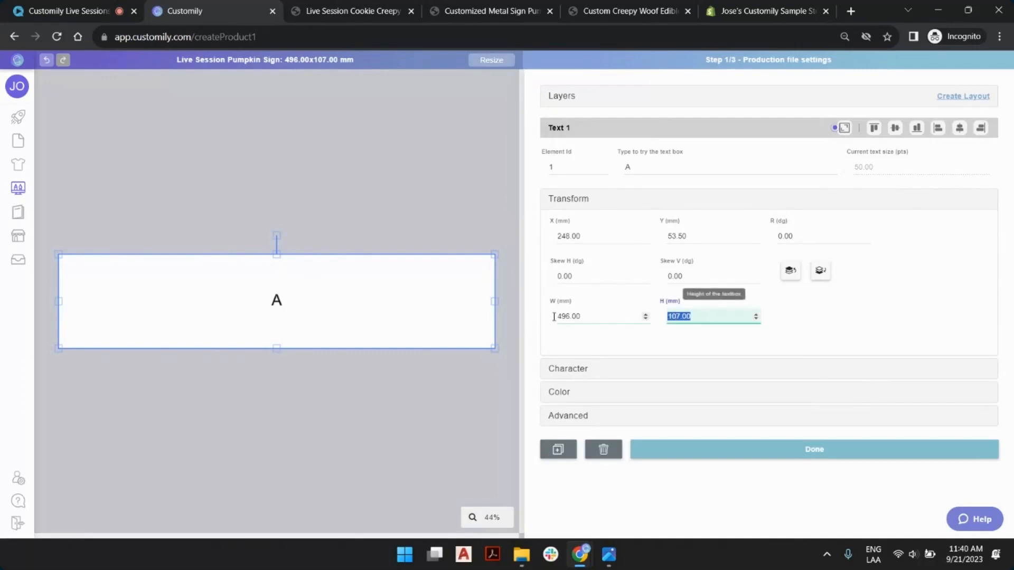
text(97)
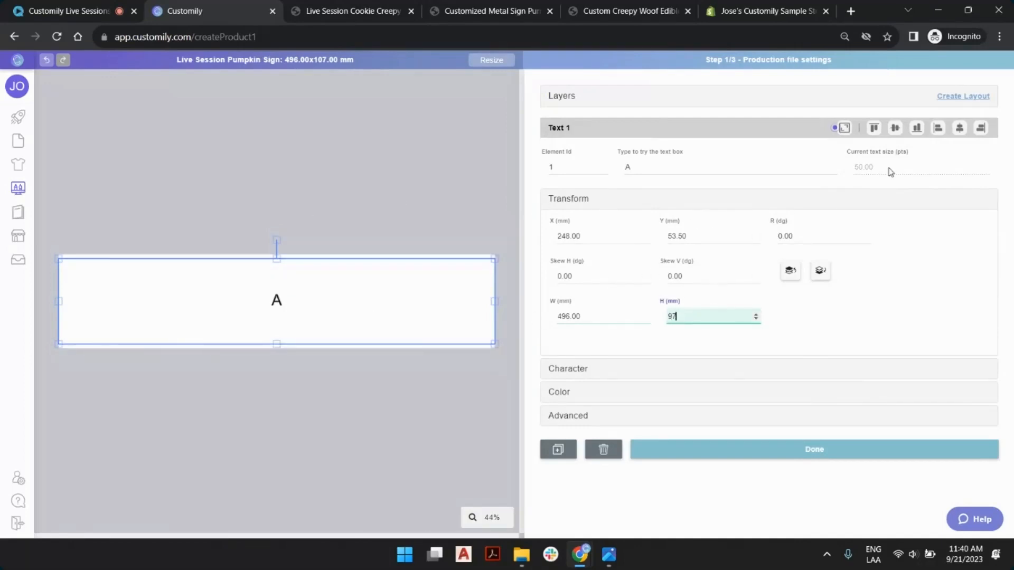
click(918, 132)
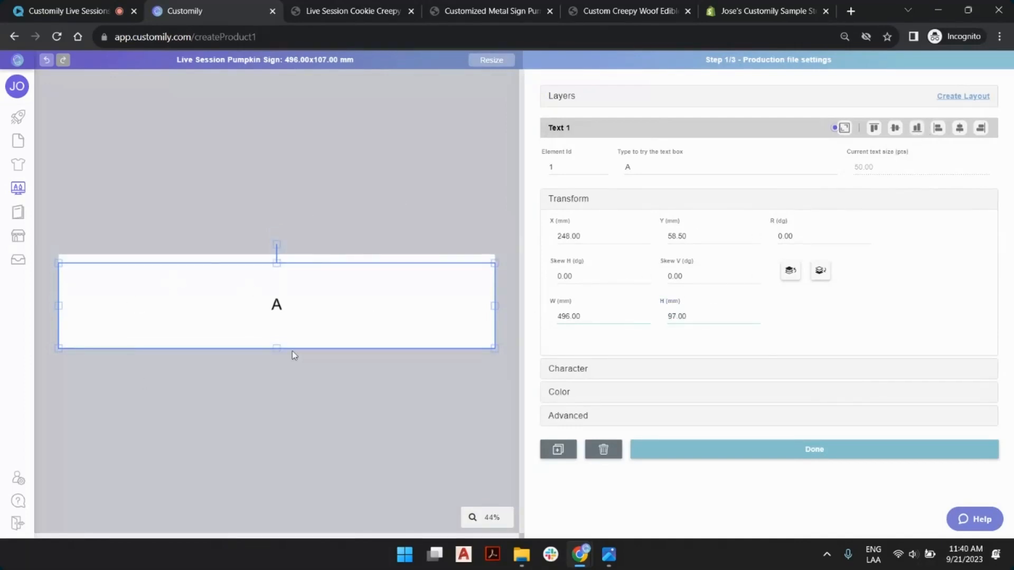
click(314, 218)
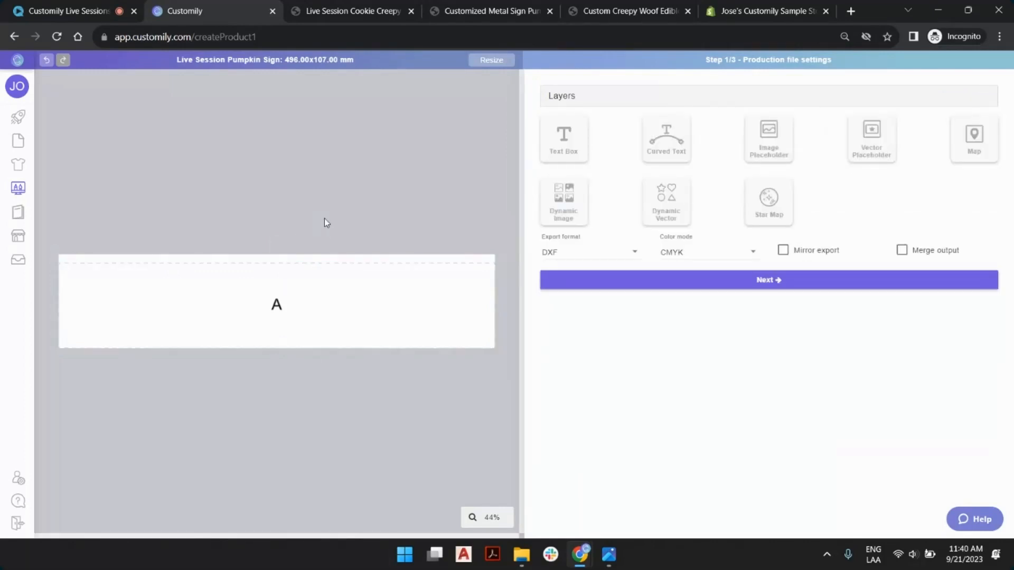
Upload the font file "gunplay rg.otf" from the 9-21 folder through the text box's character settings
click(288, 299)
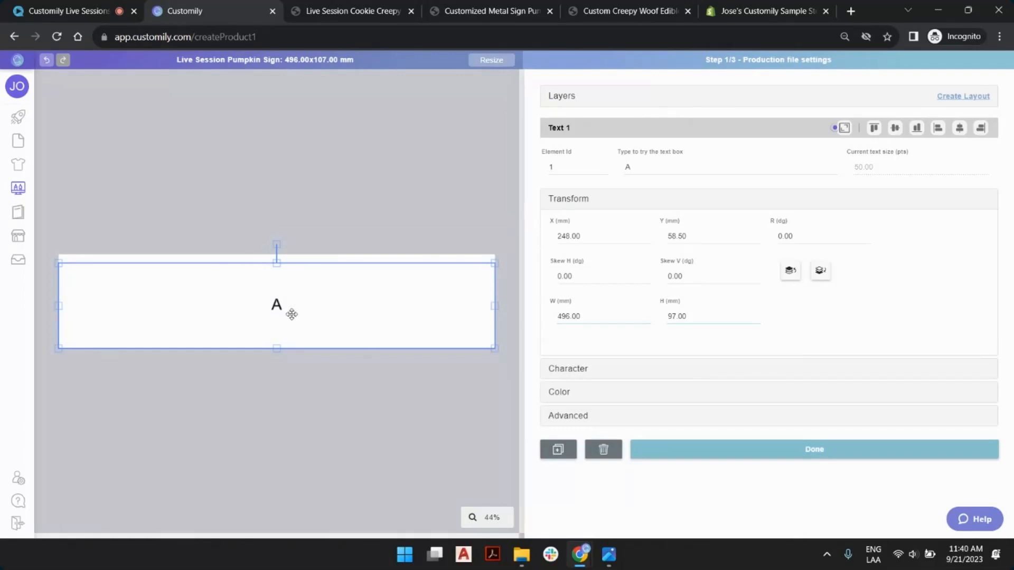
click(642, 369)
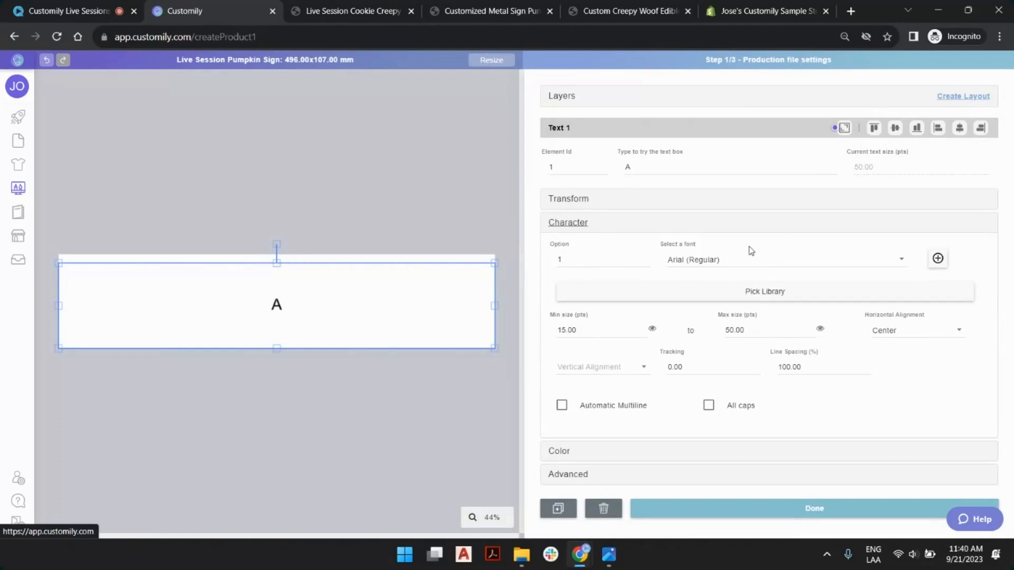
click(938, 259)
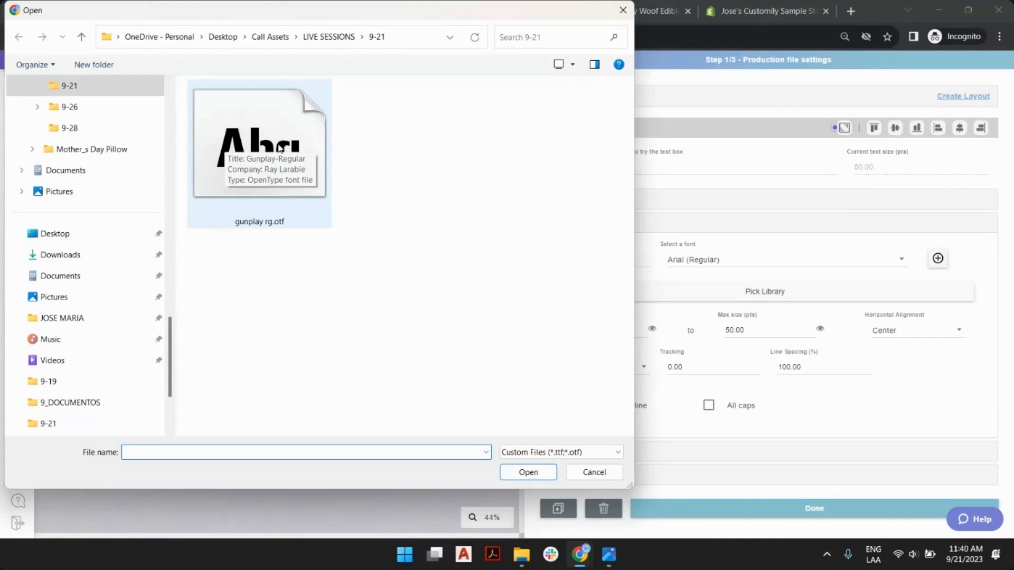
double_click(280, 143)
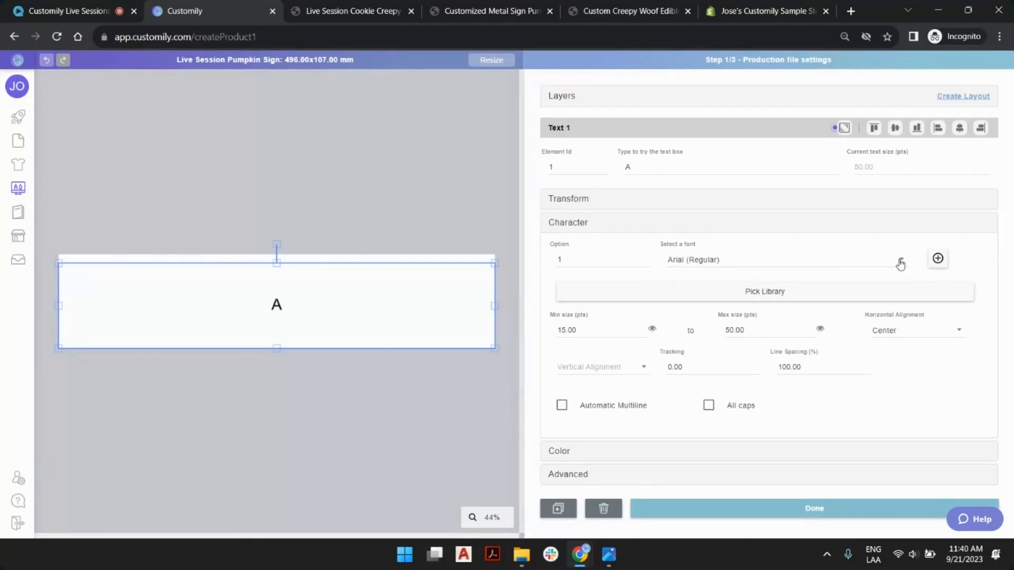
Apply the Gunplay (Regular) font to the text box, saving it as font option 1
click(901, 263)
drag(913, 216, 913, 251)
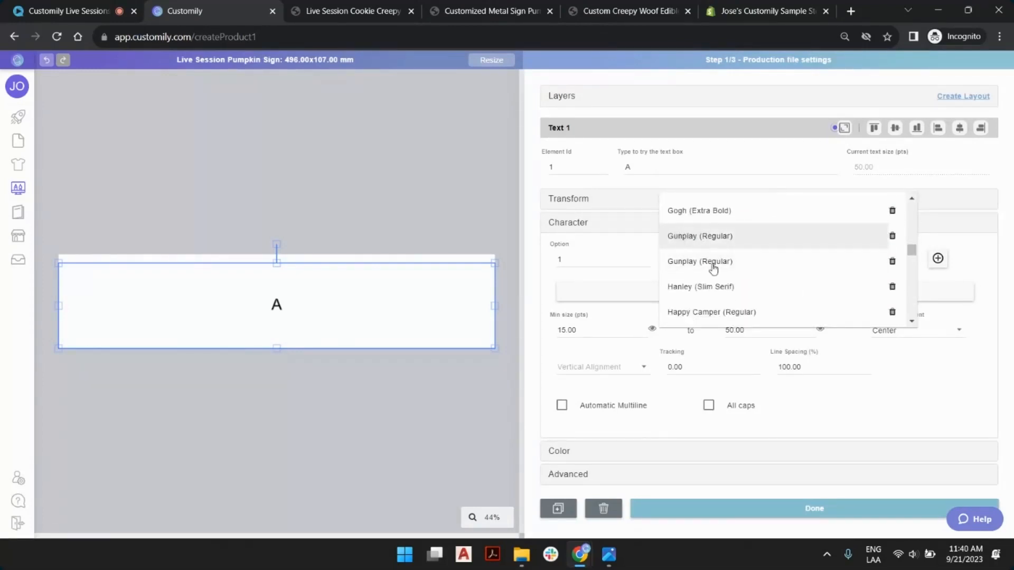
click(698, 239)
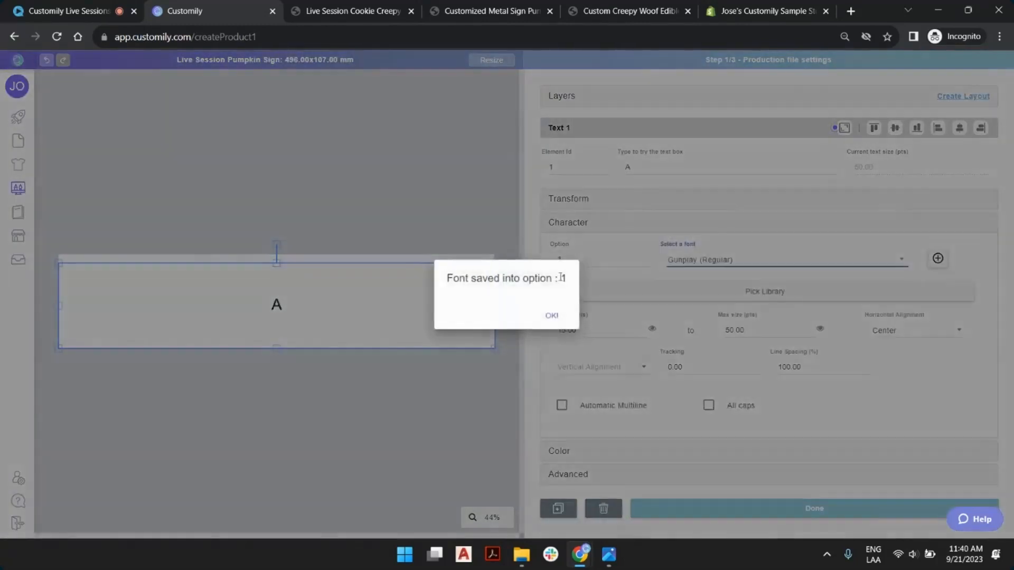
click(550, 315)
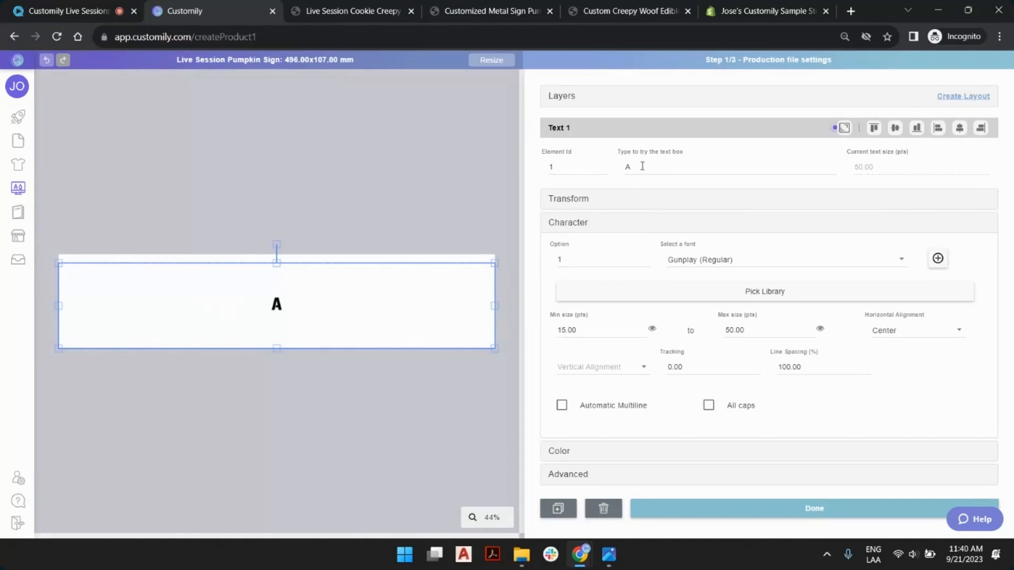
Replace the text box's sample text with "typing something to test around"
double_click(649, 168)
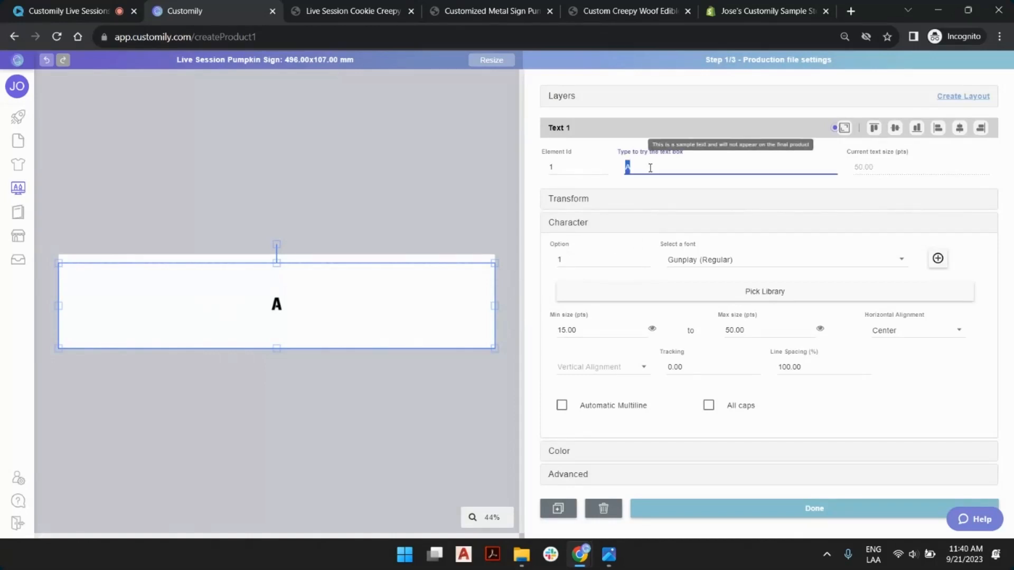
text(typin)
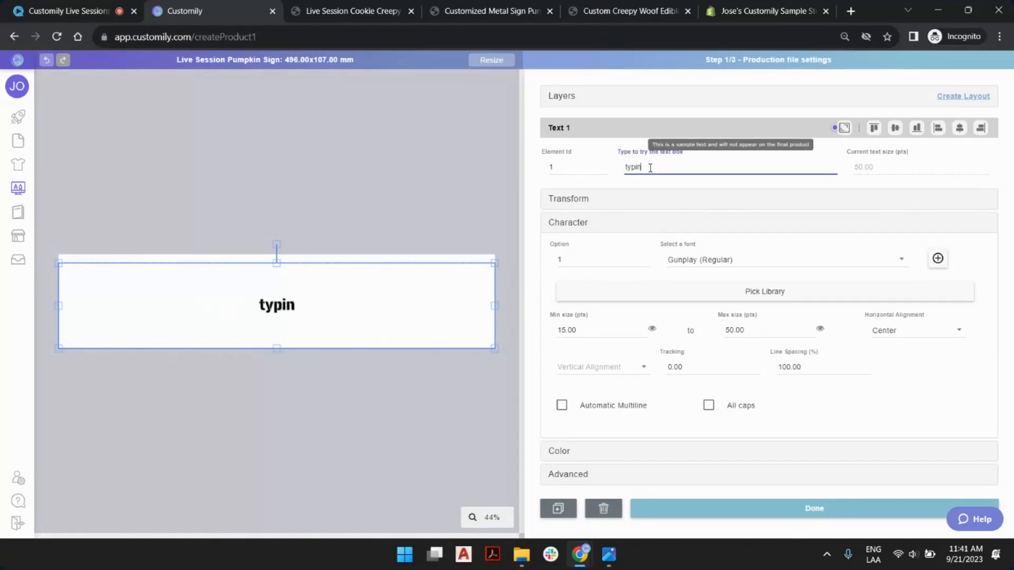
text(g somethign to te)
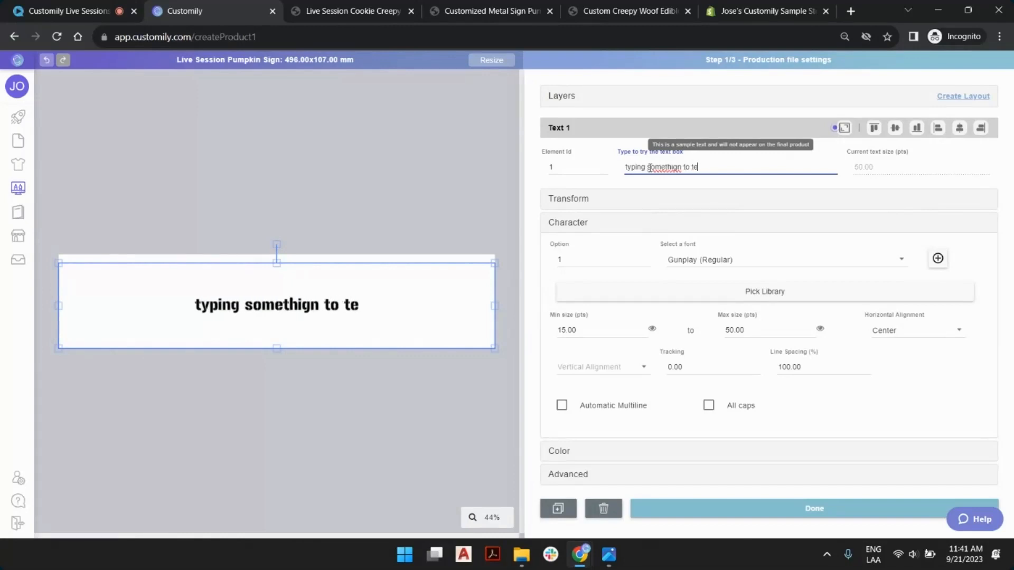
text(st aroung)
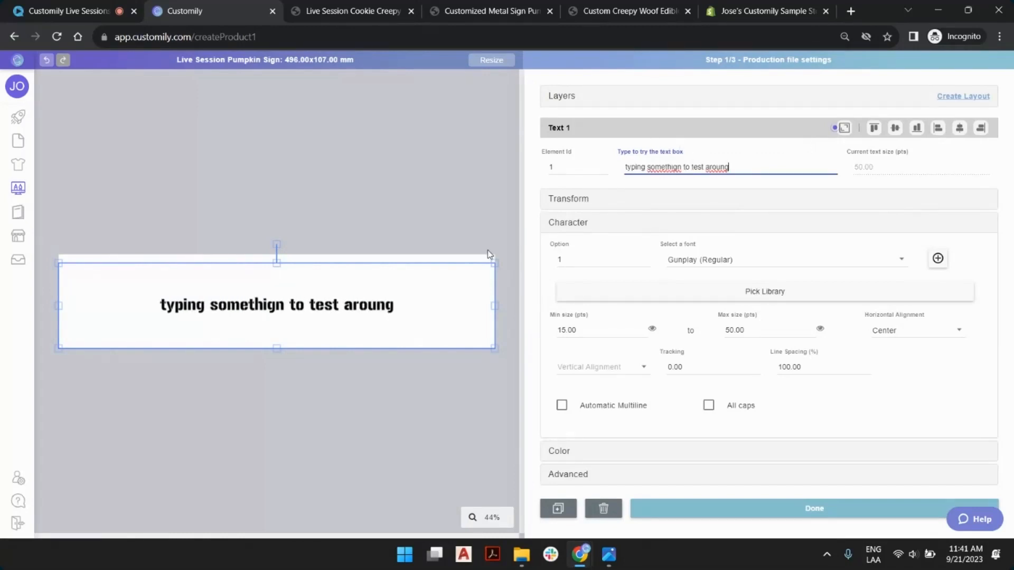
key(BackSpace)
text(d)
click(681, 167)
key(BackSpace)
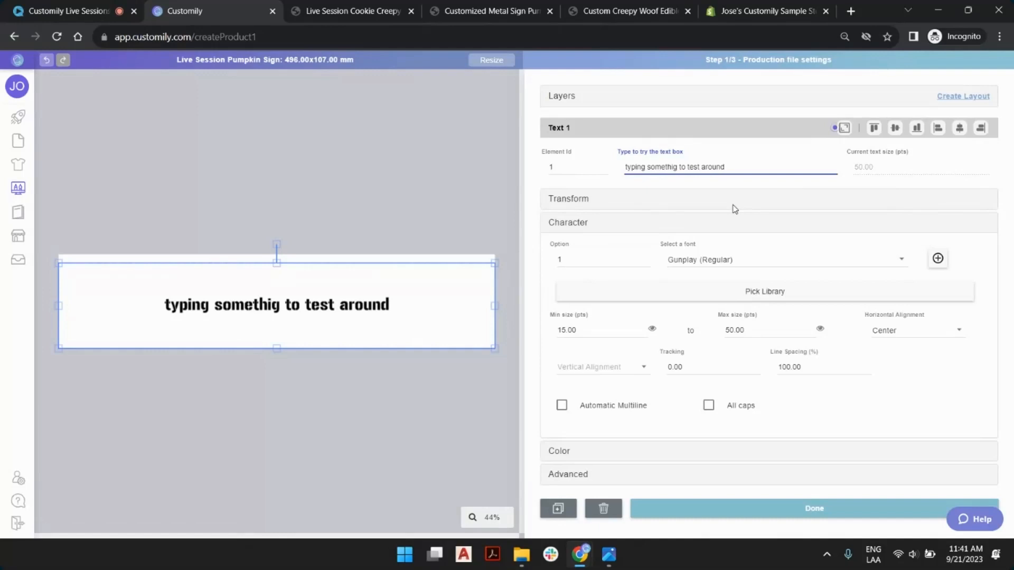
text(n)
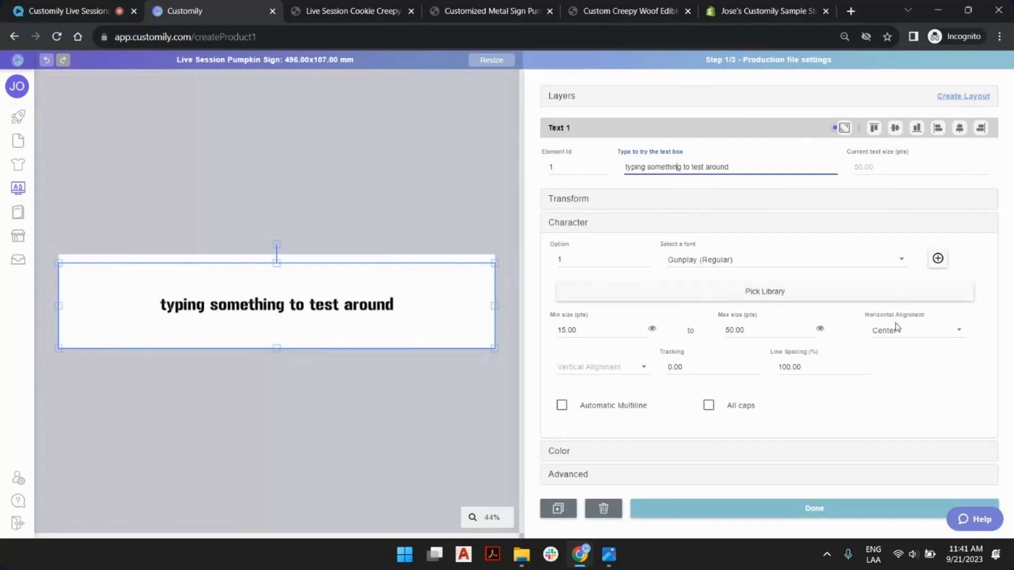
Turn on All caps for the text box and set its maximum text size to 255 pts
click(709, 405)
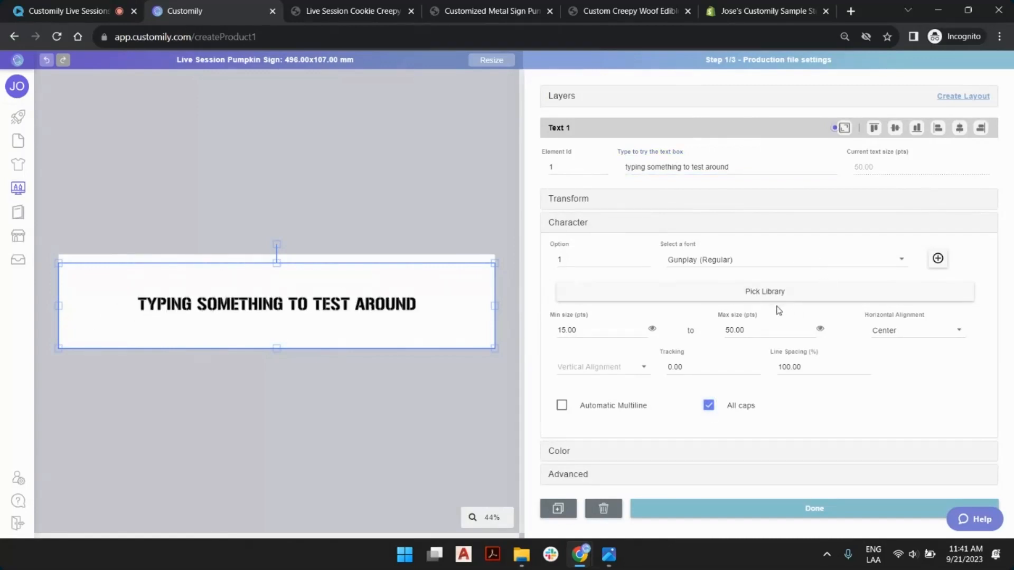
triple_click(811, 331)
text(74)
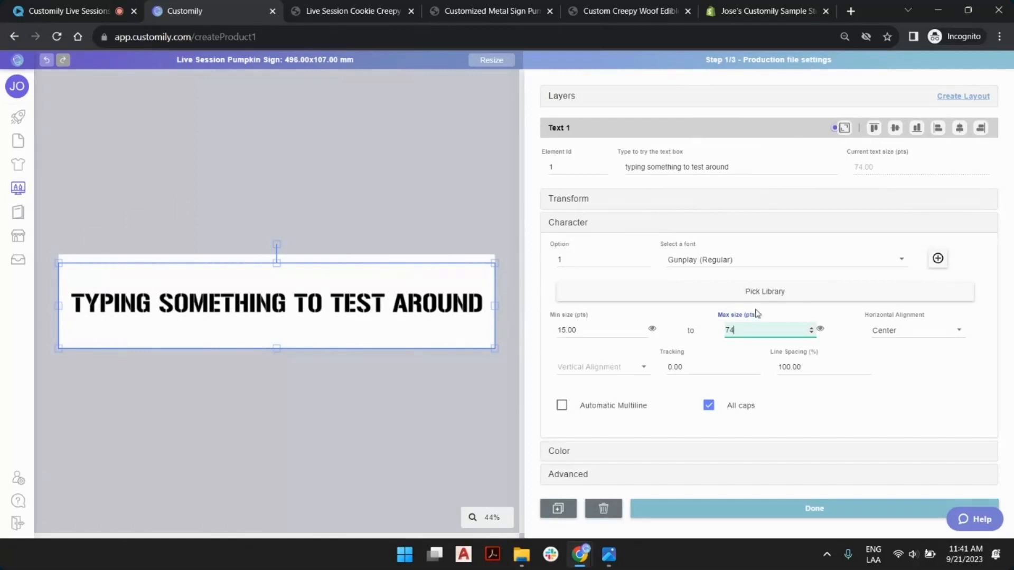
click(810, 328)
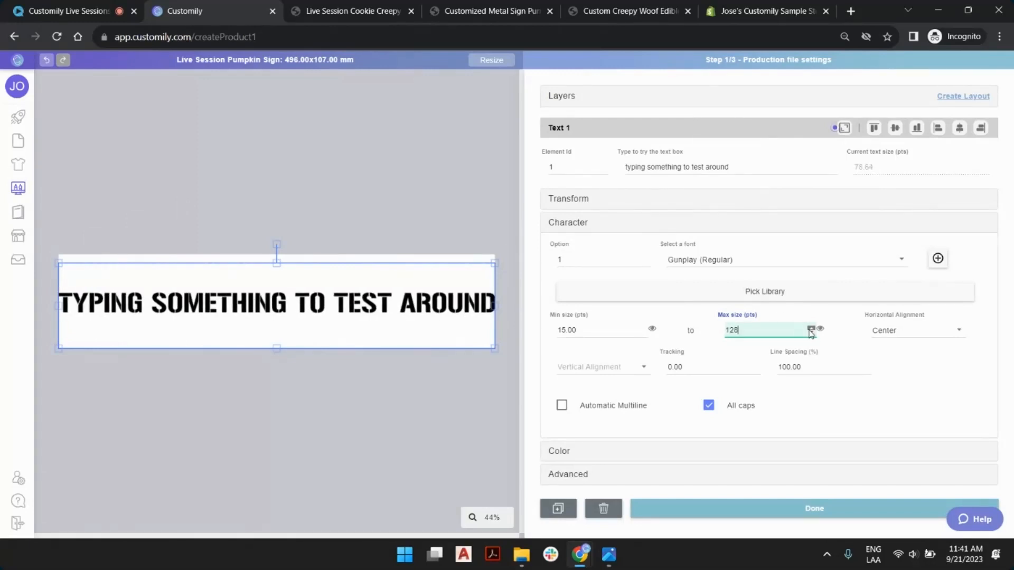
drag(763, 333, 664, 337)
text(255)
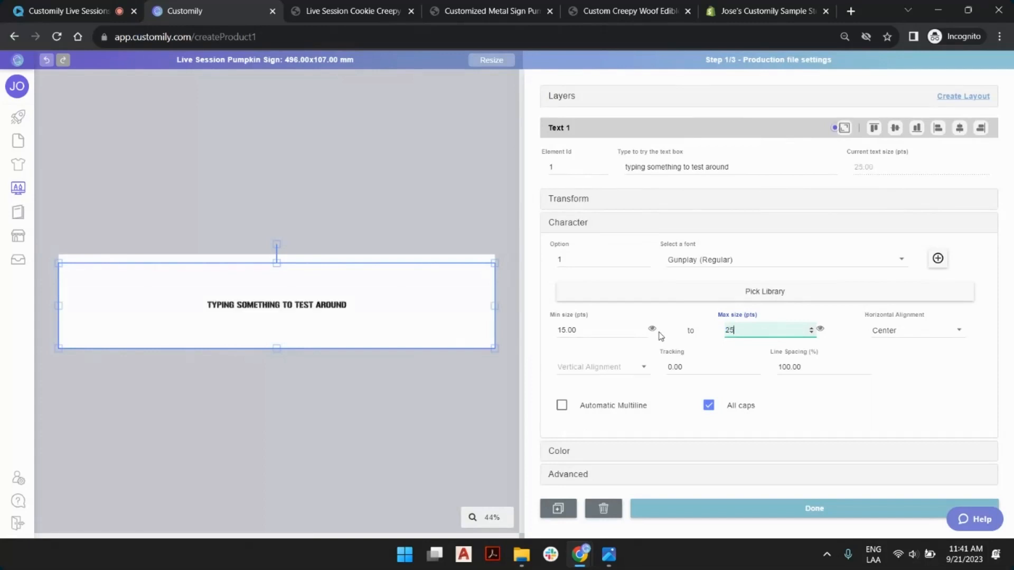
Test the text scaling by shortening the sample text to "ty", and restore it to "typing something to test around"
triple_click(722, 167)
click(727, 167)
drag(729, 167, 634, 167)
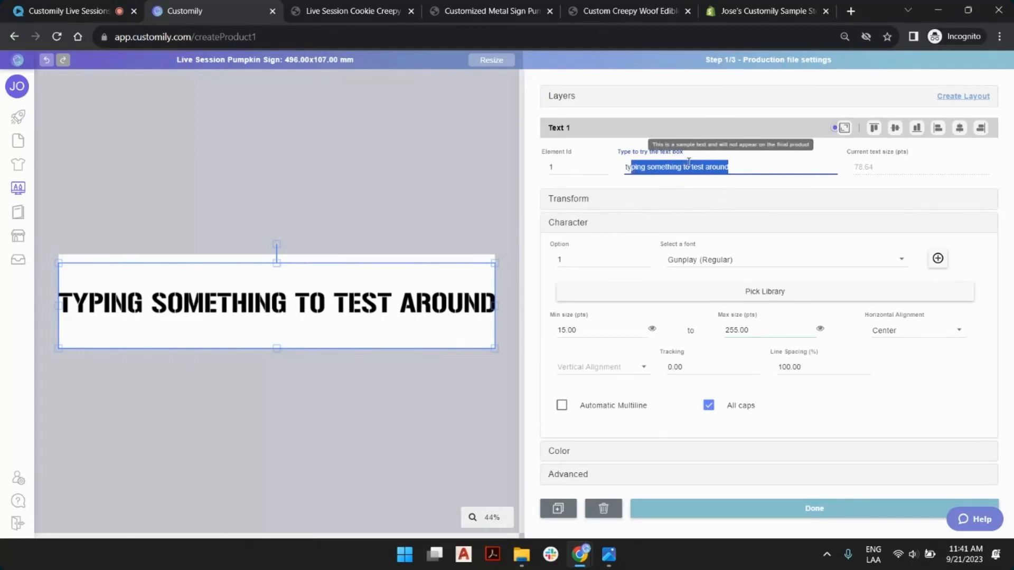
key(BackSpace)
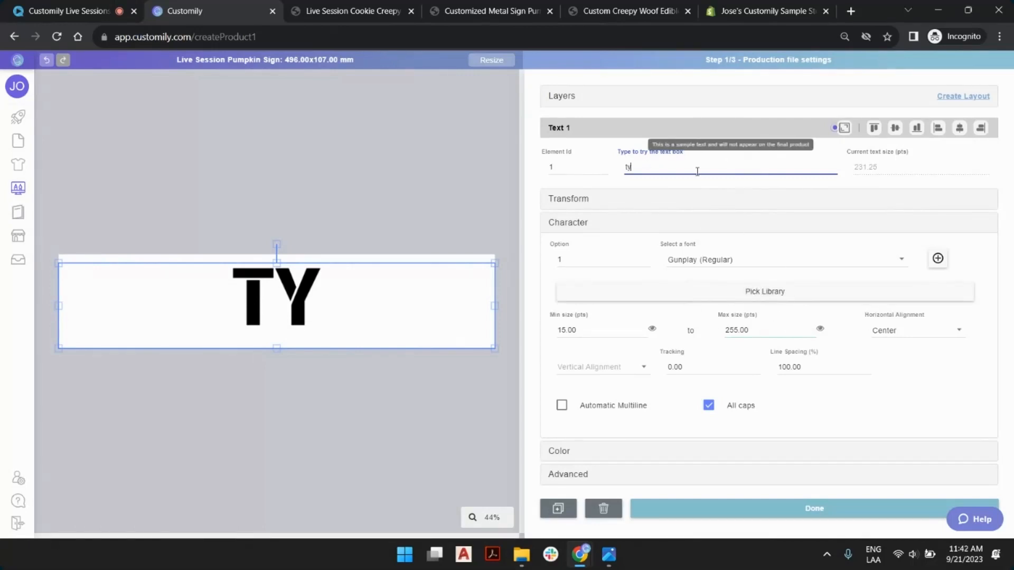
text(ping something to test around)
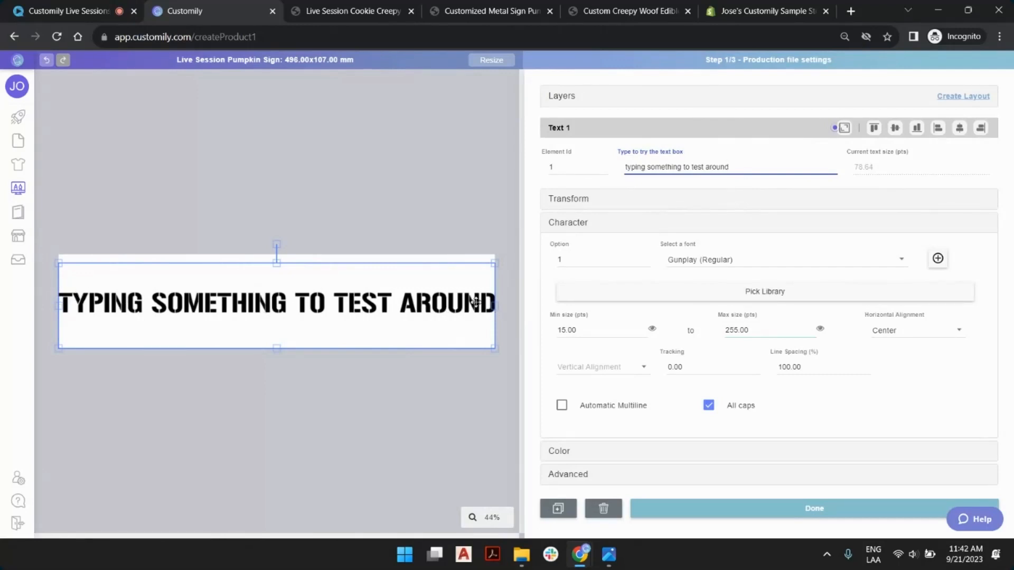
Preview the text at its minimum size and set the minimum text size to 150 pts
drag(559, 329, 582, 329)
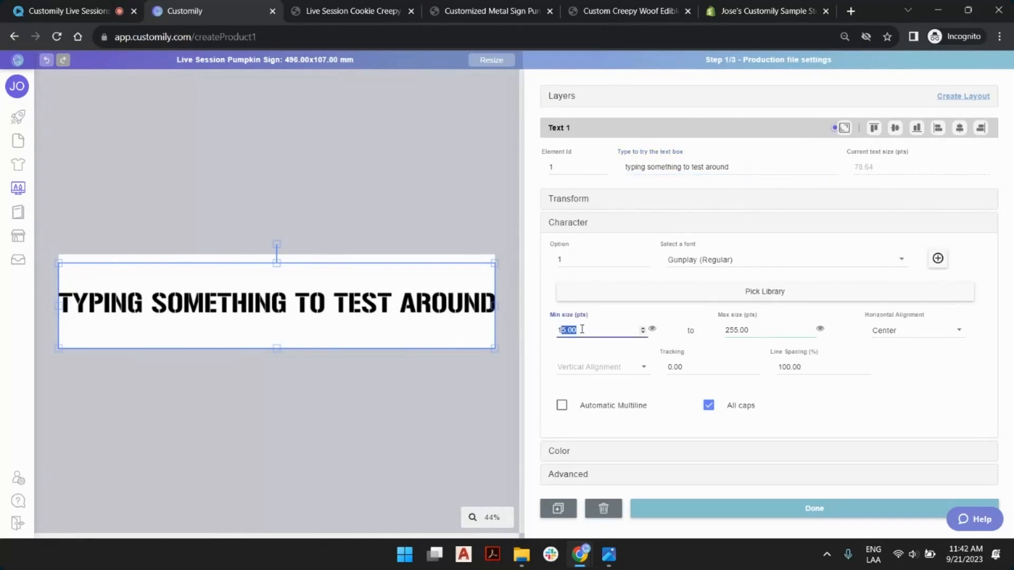
click(580, 329)
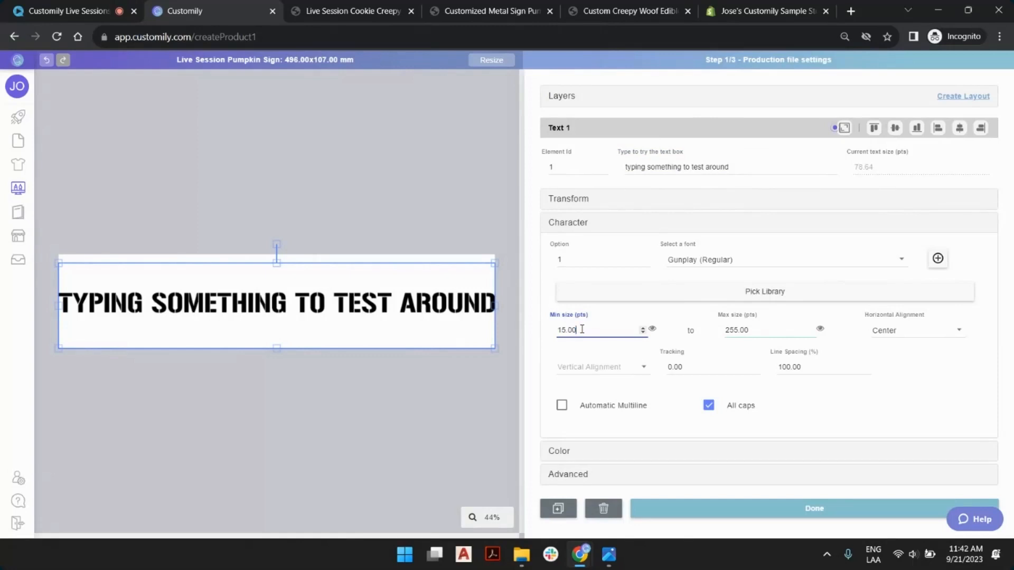
click(653, 330)
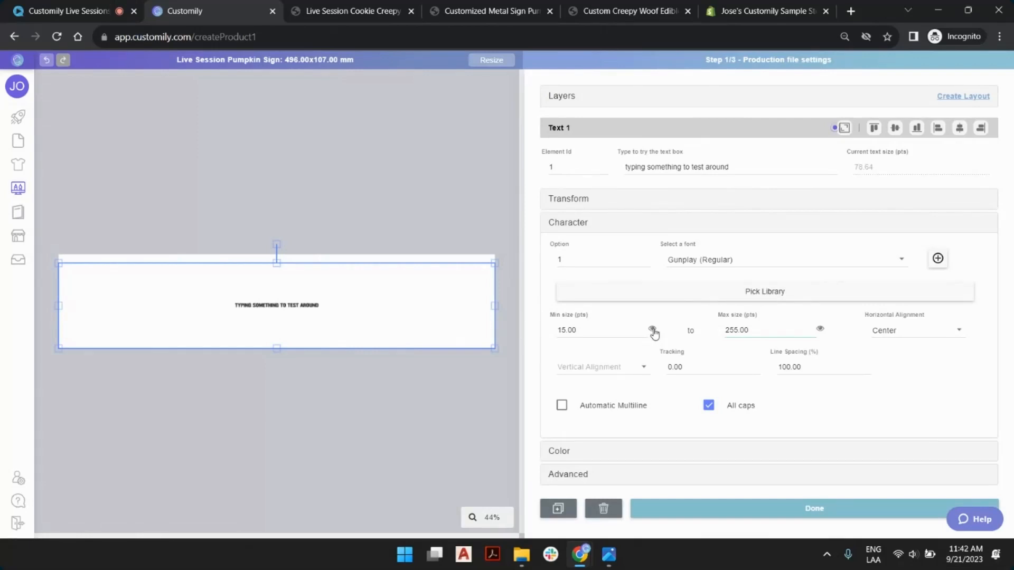
click(653, 330)
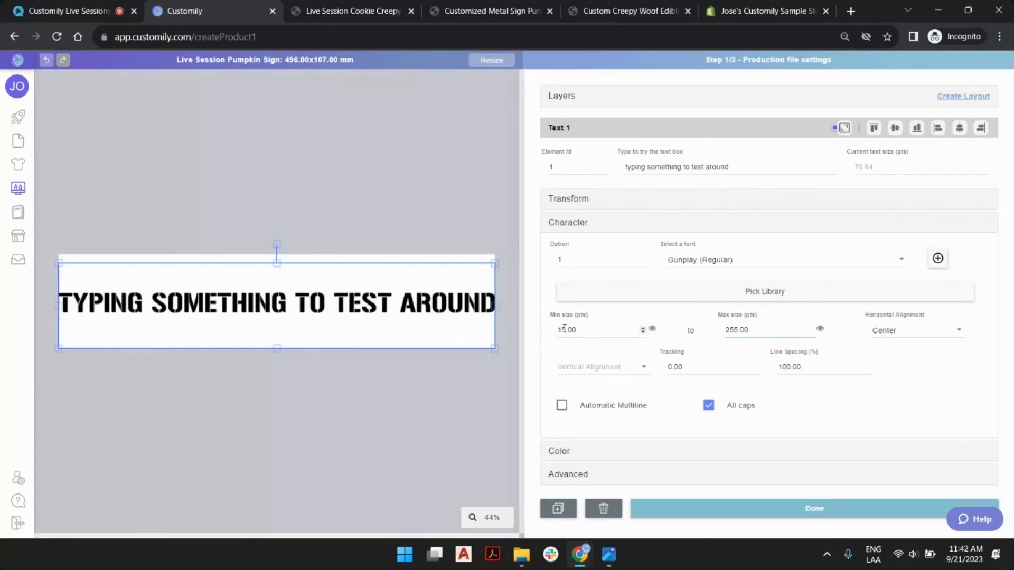
click(564, 330)
text(0)
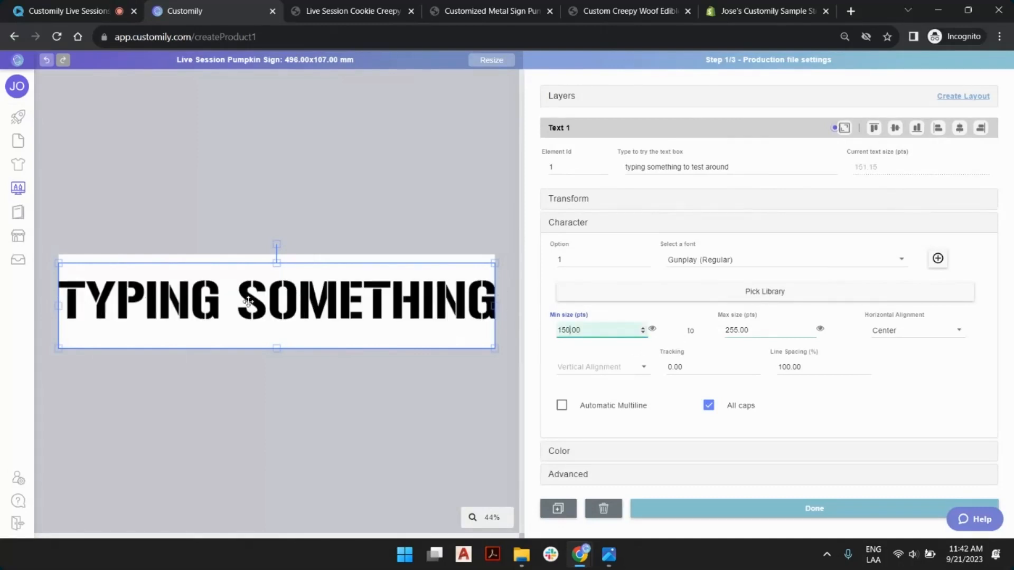
Shorten the text box's sample text to "typing something"
click(734, 169)
click(739, 169)
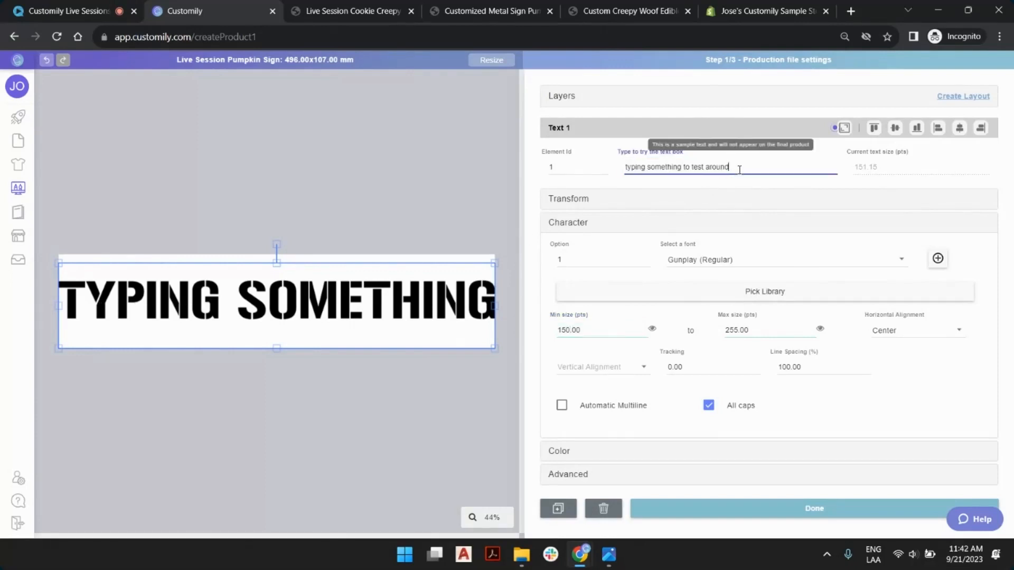
drag(736, 167, 693, 173)
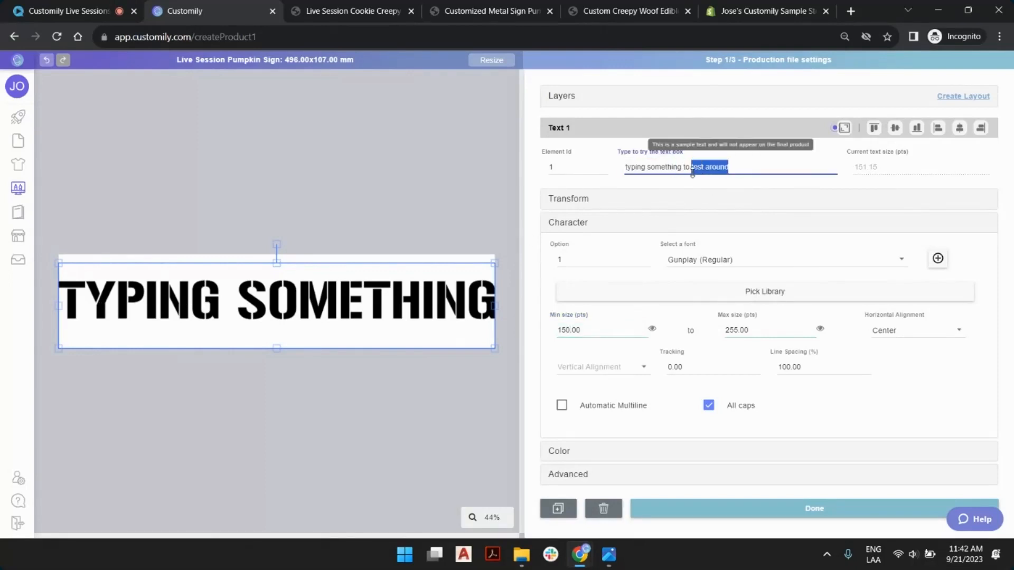
key(BackSpace)
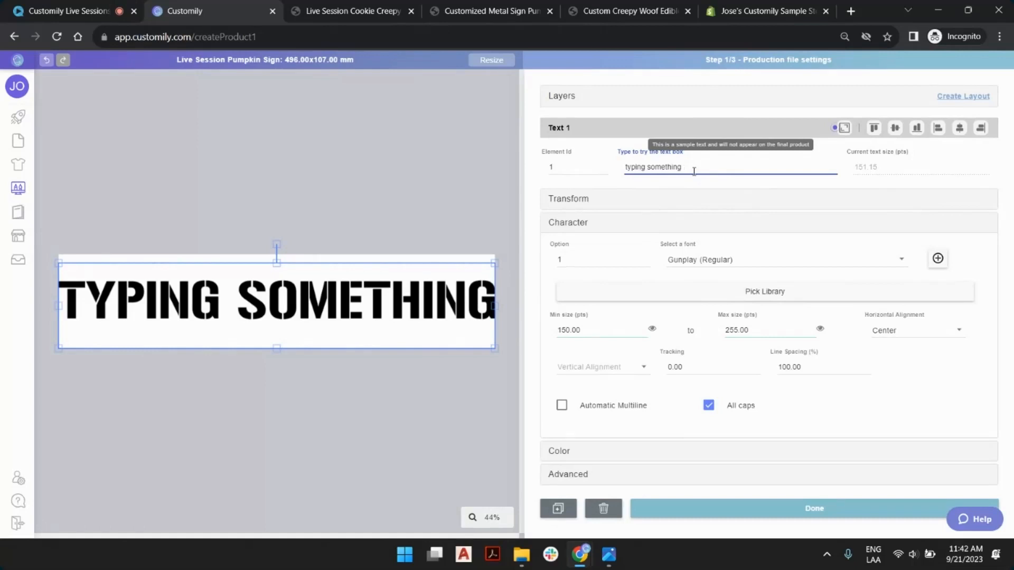
click(373, 208)
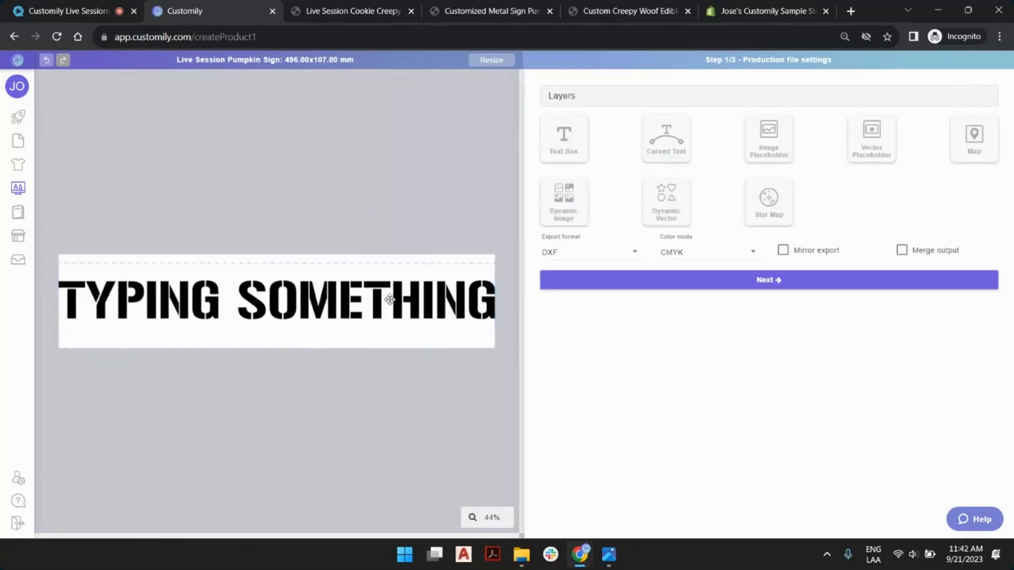
click(386, 297)
click(689, 168)
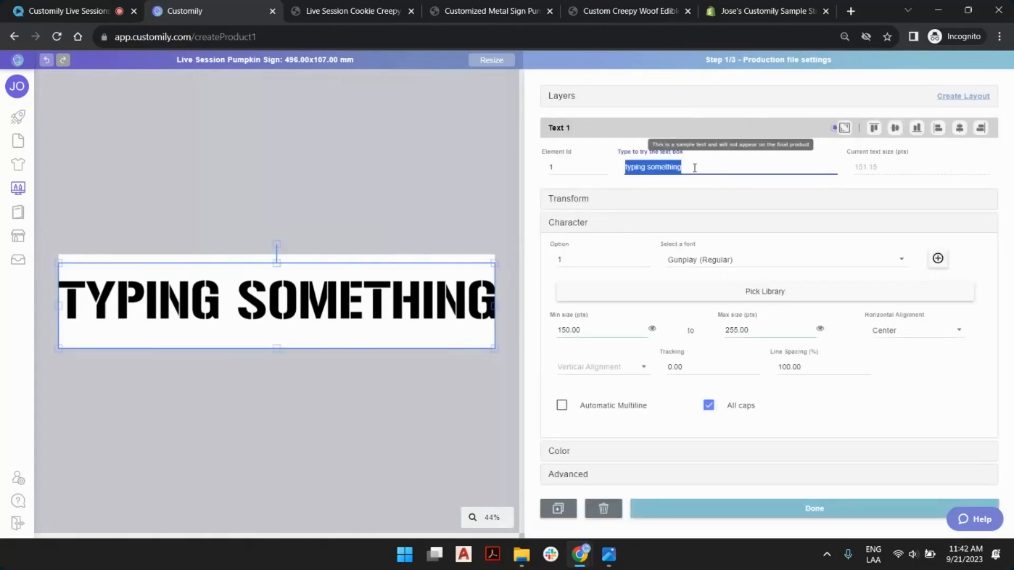
click(690, 168)
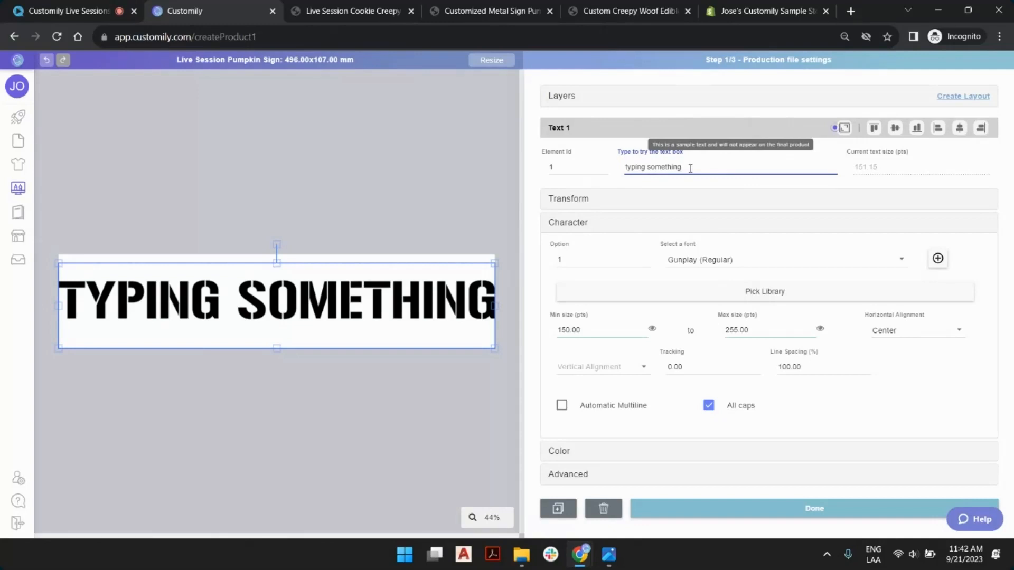
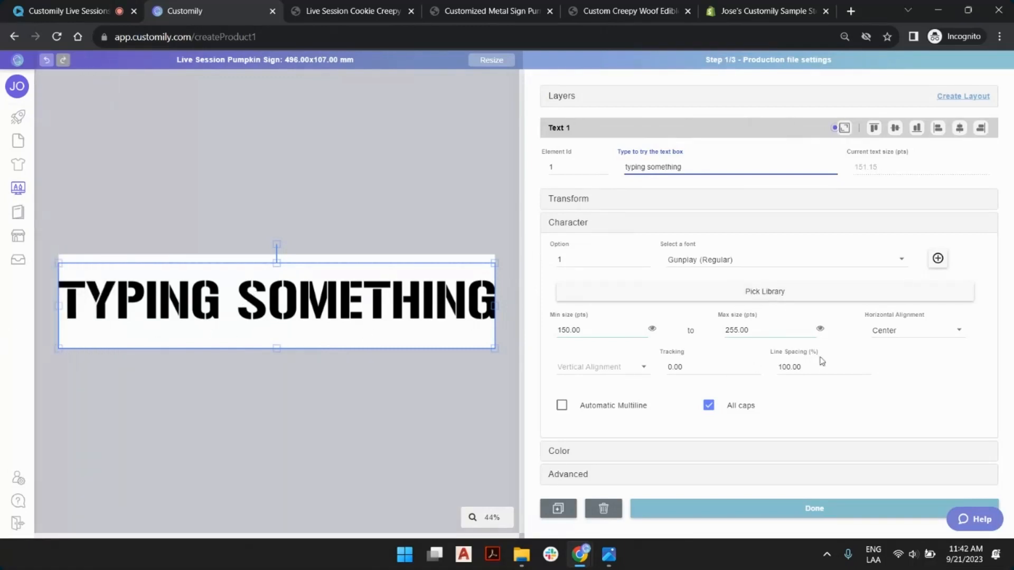
click(368, 172)
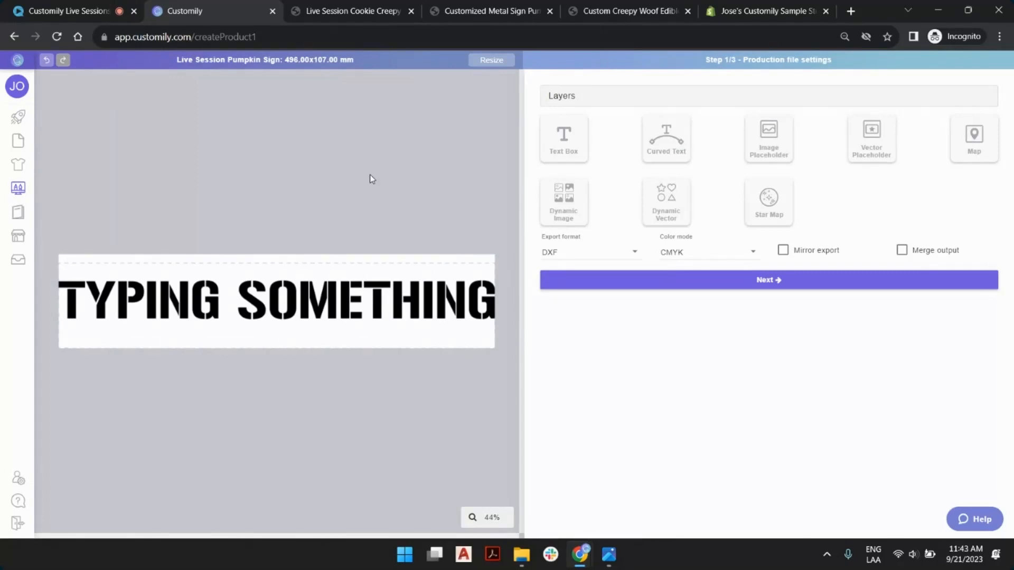
click(339, 315)
click(360, 193)
drag(835, 60, 697, 68)
click(737, 82)
Proceed to the preview settings and upload "Pumpkin base.png" from the 9-21 folder as the background image
click(772, 283)
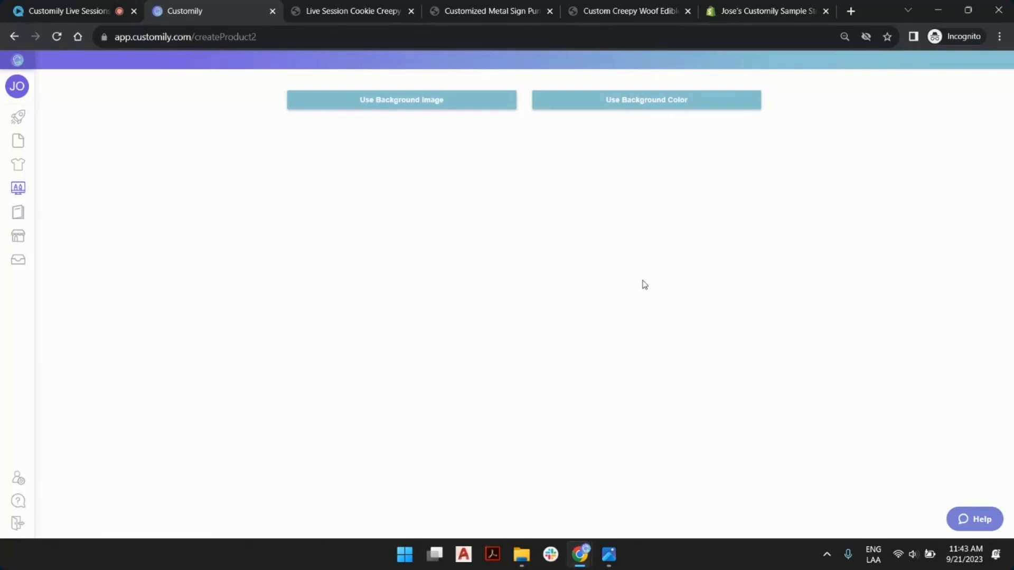
click(663, 103)
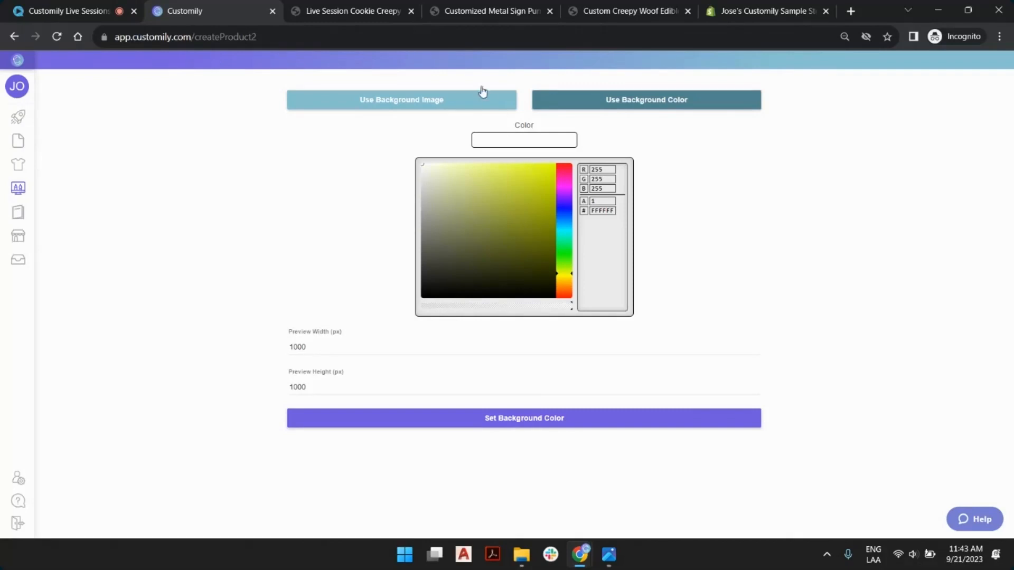
click(432, 100)
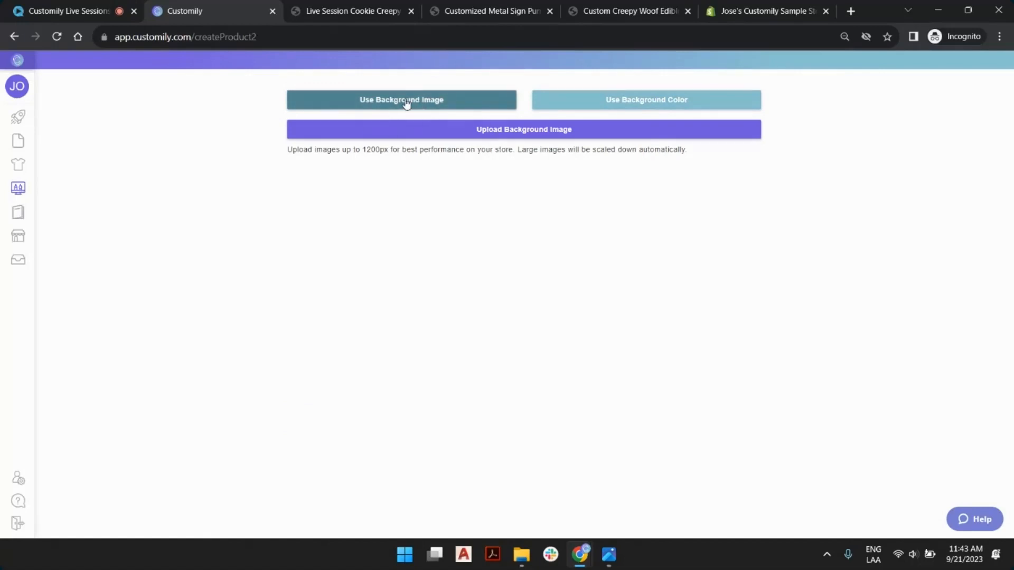
click(502, 133)
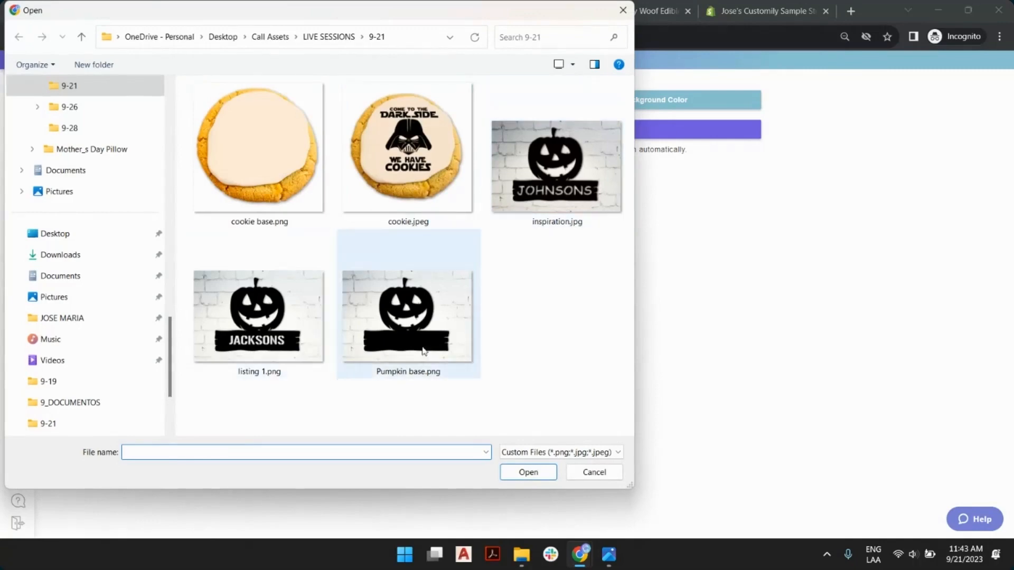
click(423, 351)
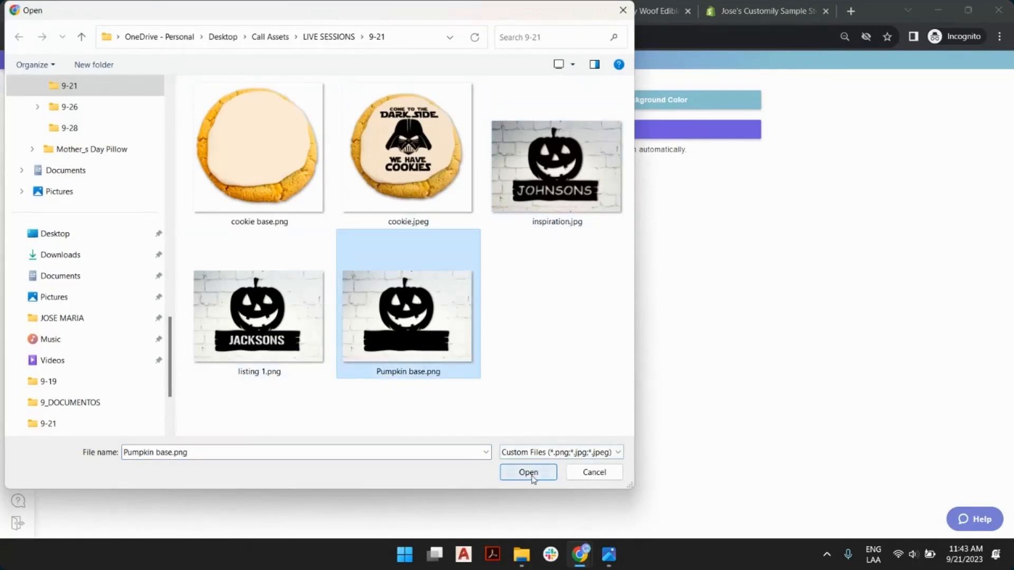
click(531, 475)
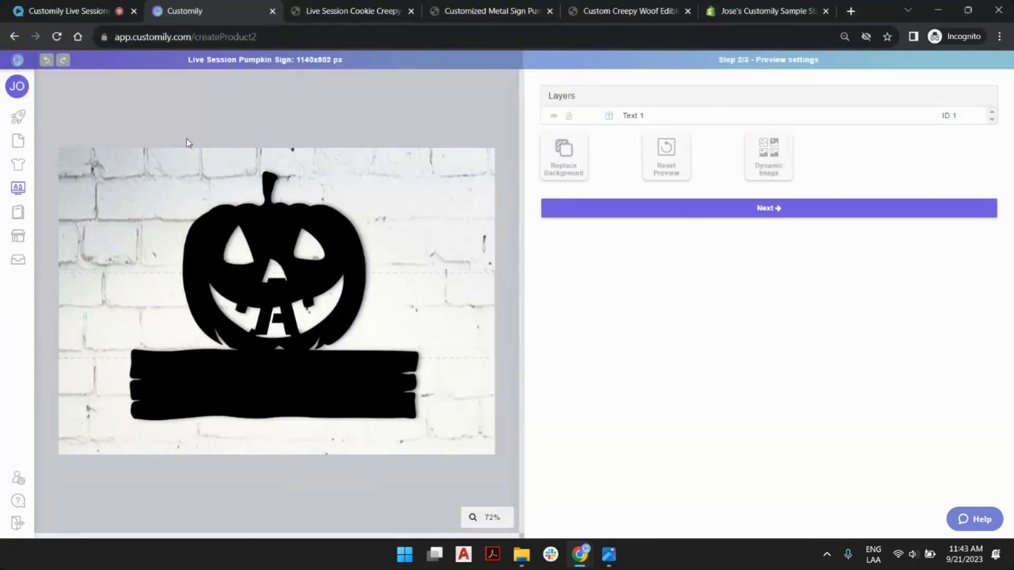
Set the text layer's fill color by sampling the off-white brick wall of the background image
click(633, 119)
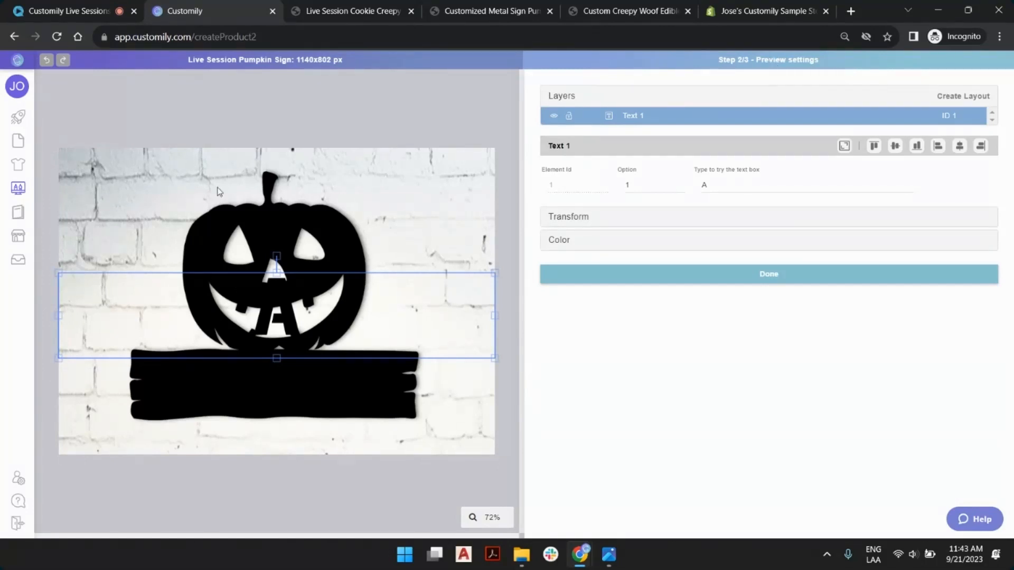
click(560, 242)
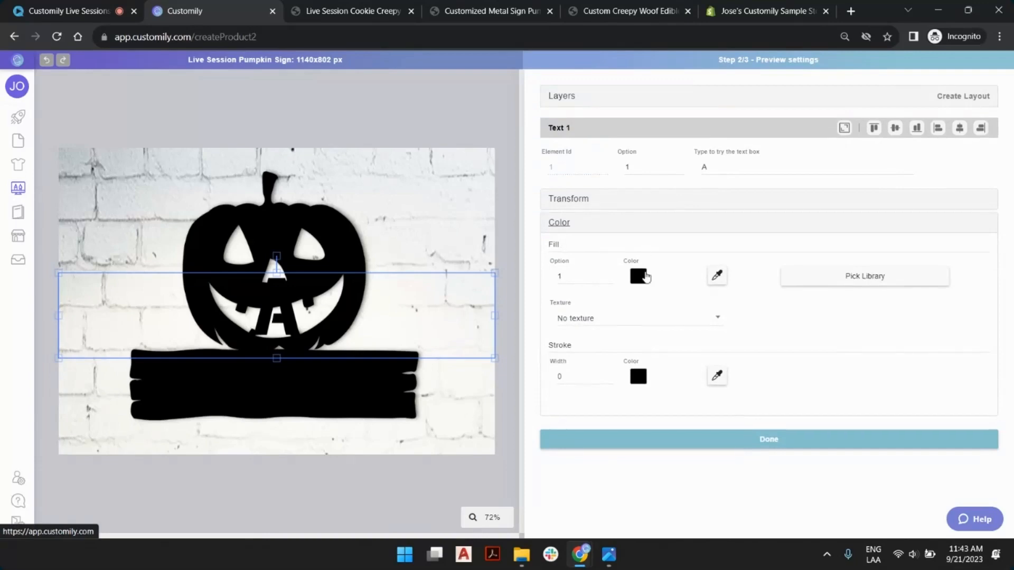
click(717, 275)
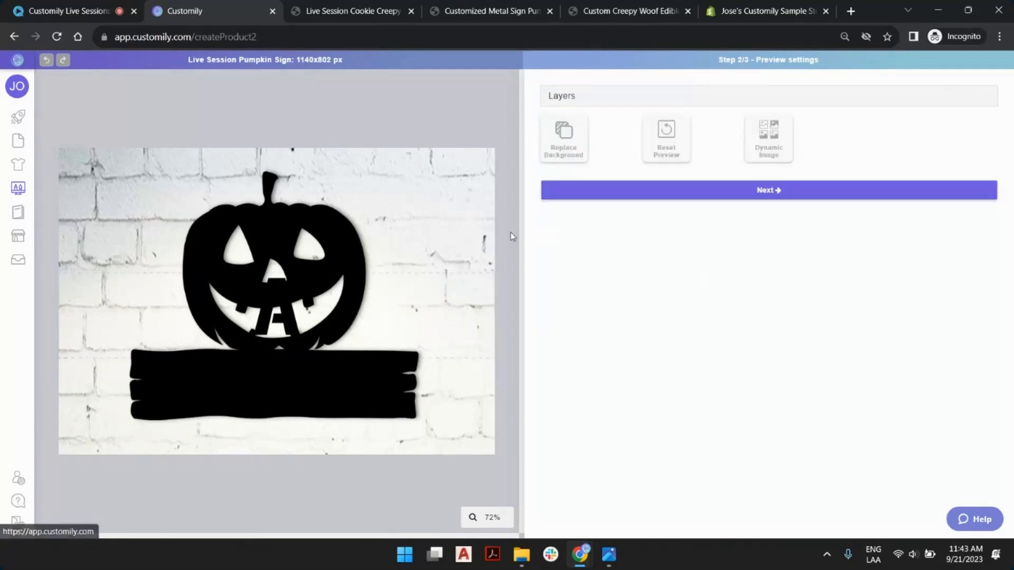
click(405, 202)
click(553, 315)
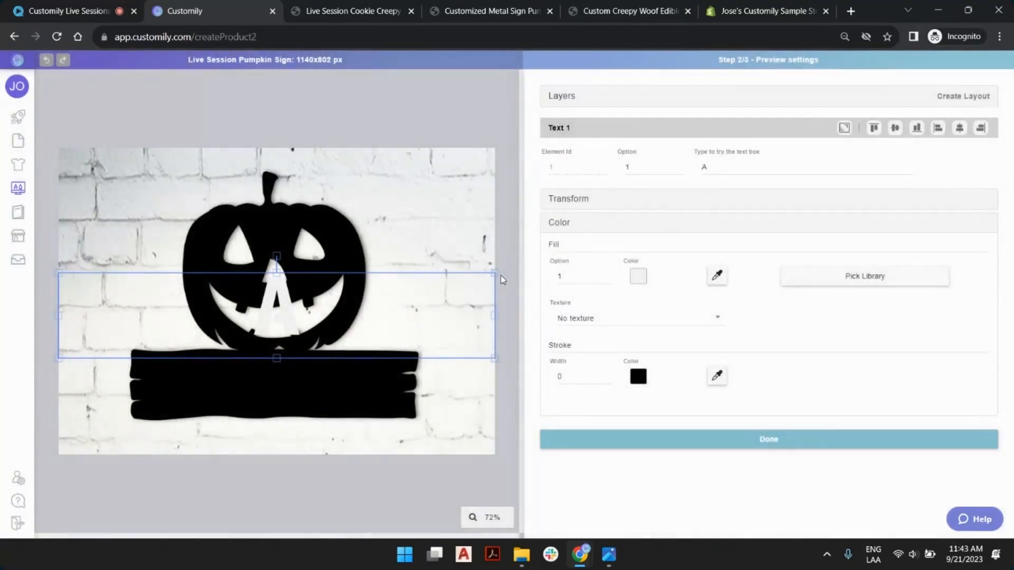
Shrink the preview text box and place it centered within the wooden plank beneath the pumpkin
drag(496, 272, 404, 302)
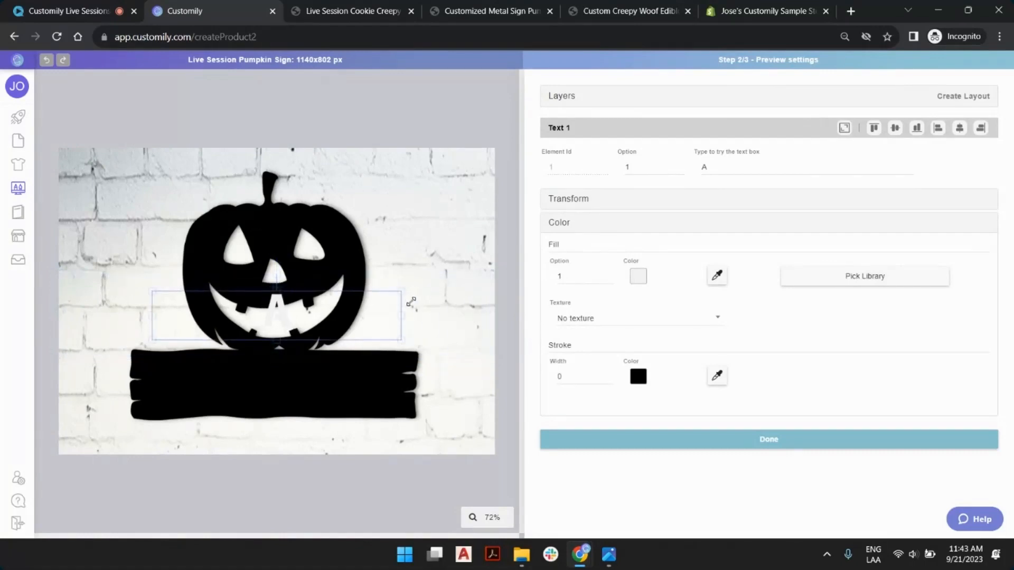
drag(280, 324, 274, 398)
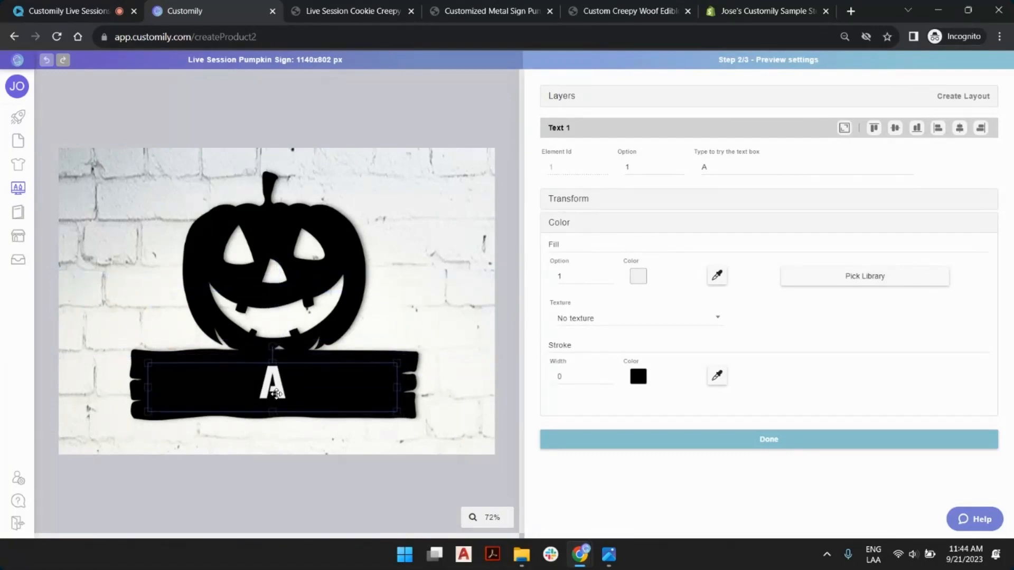
drag(397, 361, 402, 363)
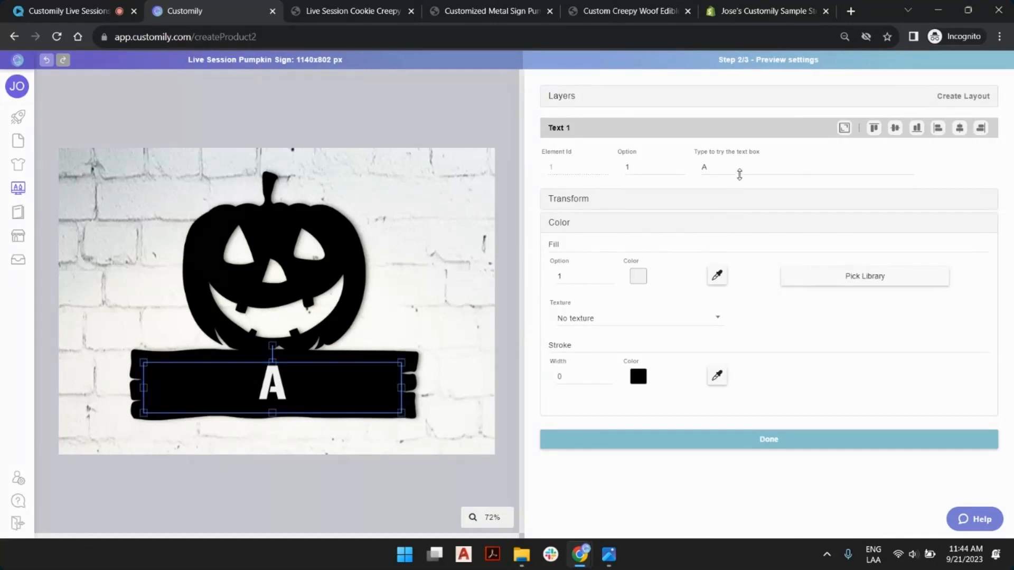
Enter "typing text" as the sample text to check how it fits the plank in the preview
click(744, 168)
text(ty)
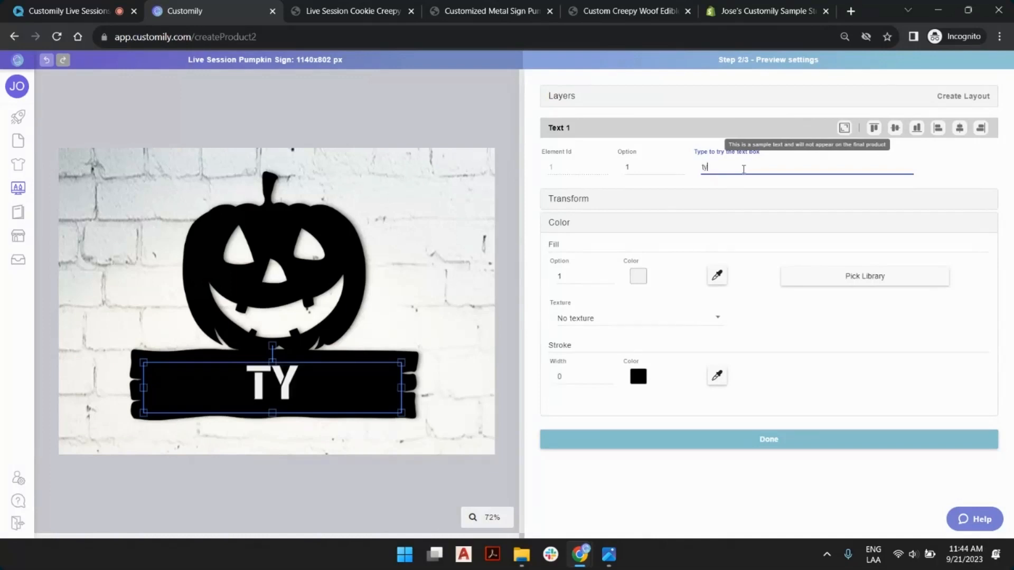
text(ping text)
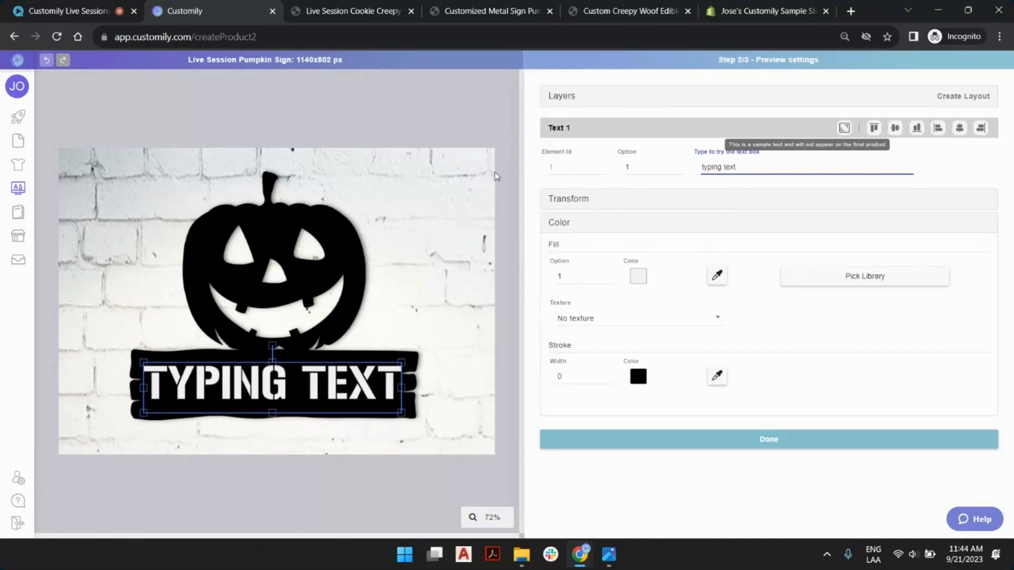
click(432, 100)
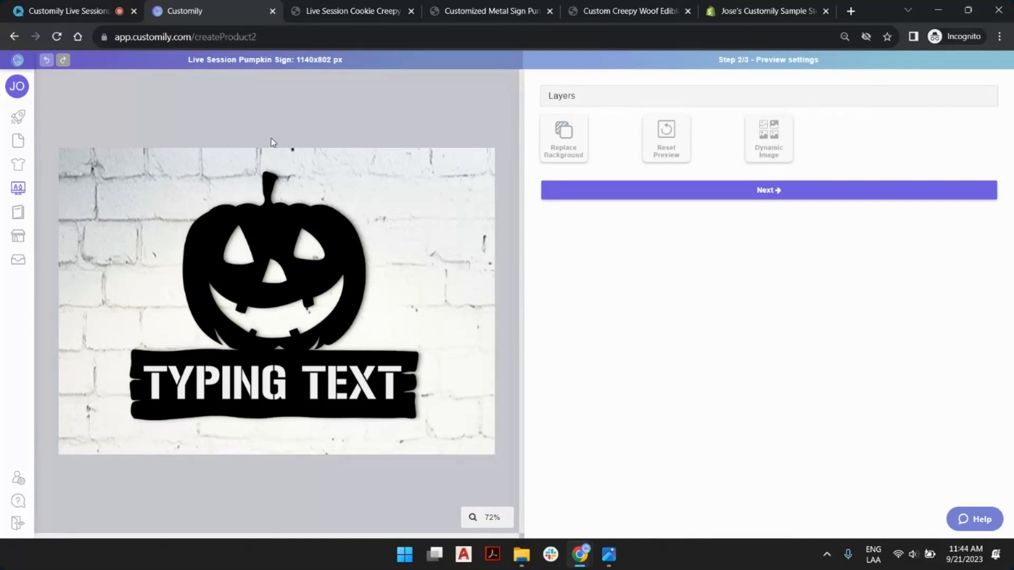
click(267, 377)
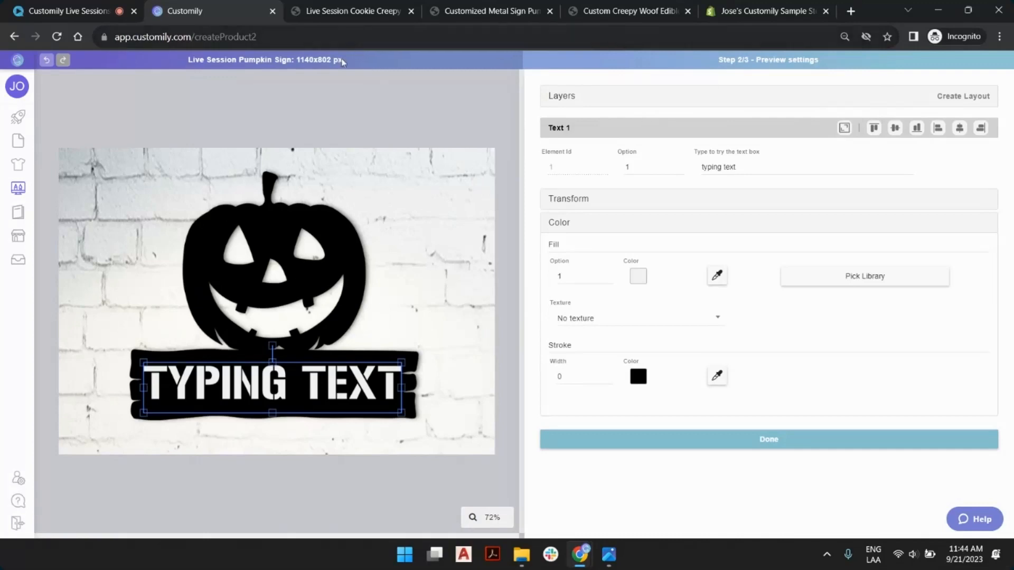
click(344, 156)
Rename the text layer as "Type your Name"
click(561, 95)
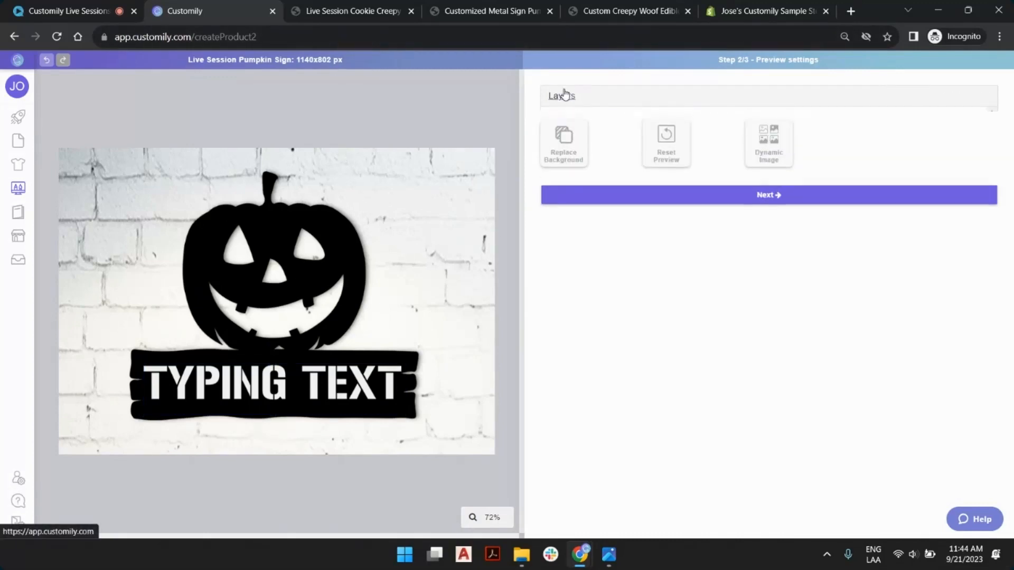
click(641, 120)
double_click(641, 120)
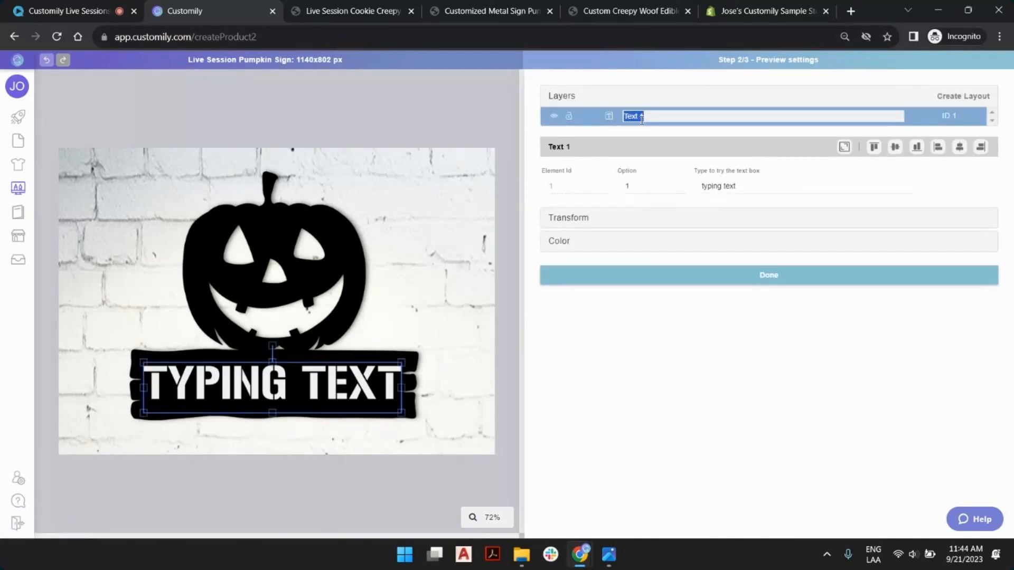
text(Typ)
key(Return)
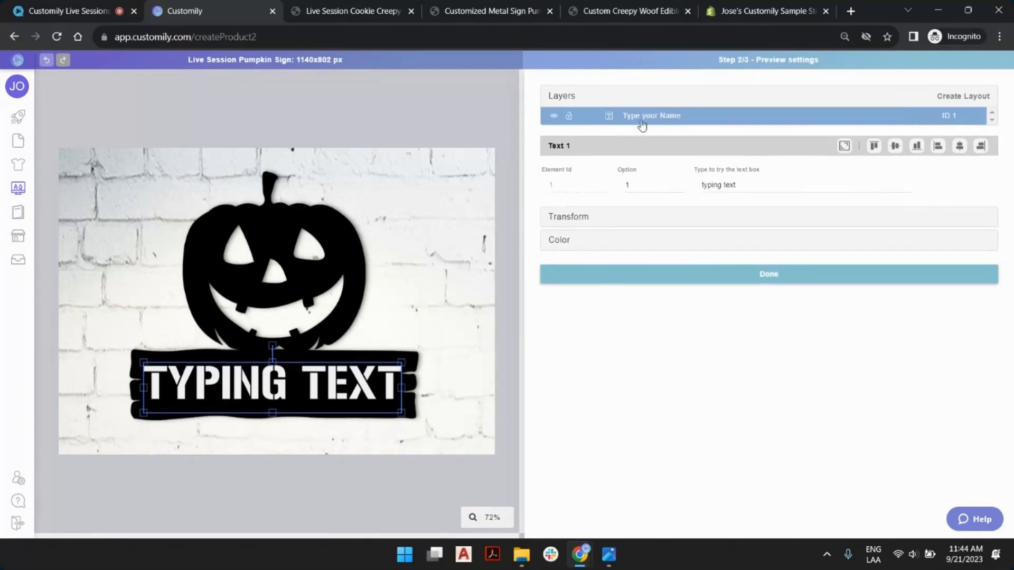
Check the personalization field's label on the store's Customized Metal Sign Pumpkin page, and return to the template's preview settings
click(496, 11)
scroll(551, 468, down, 2)
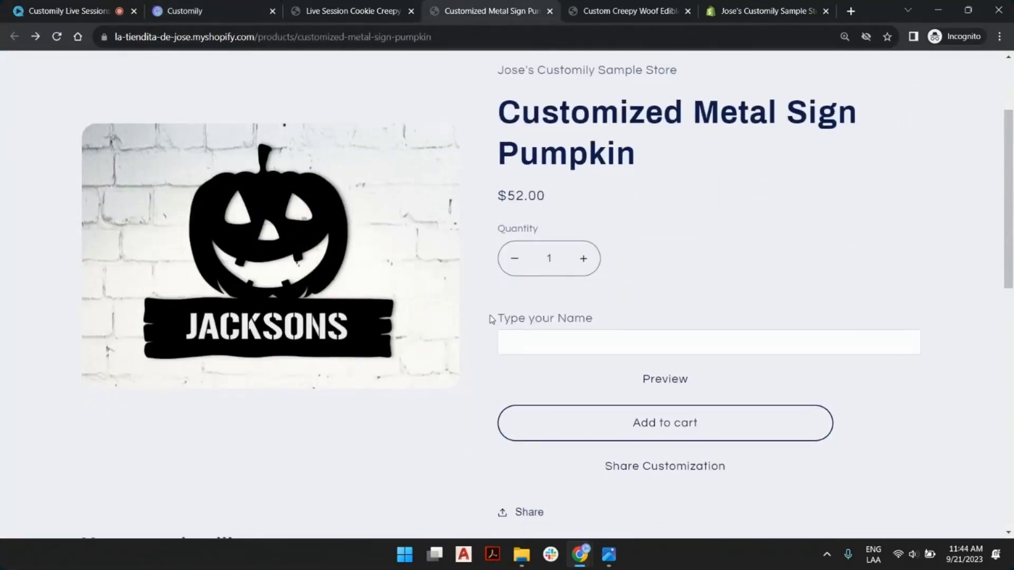
click(209, 8)
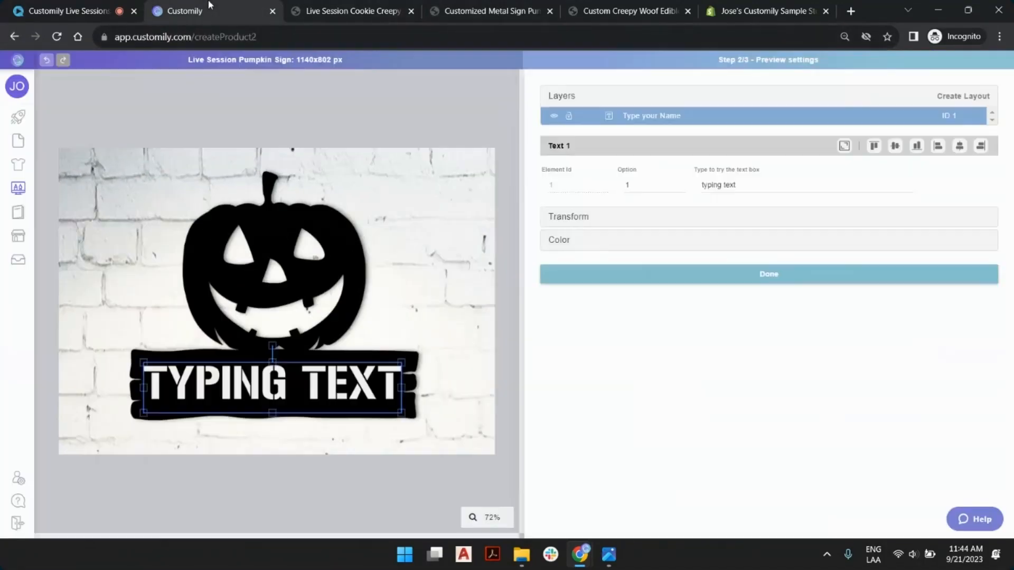
click(385, 108)
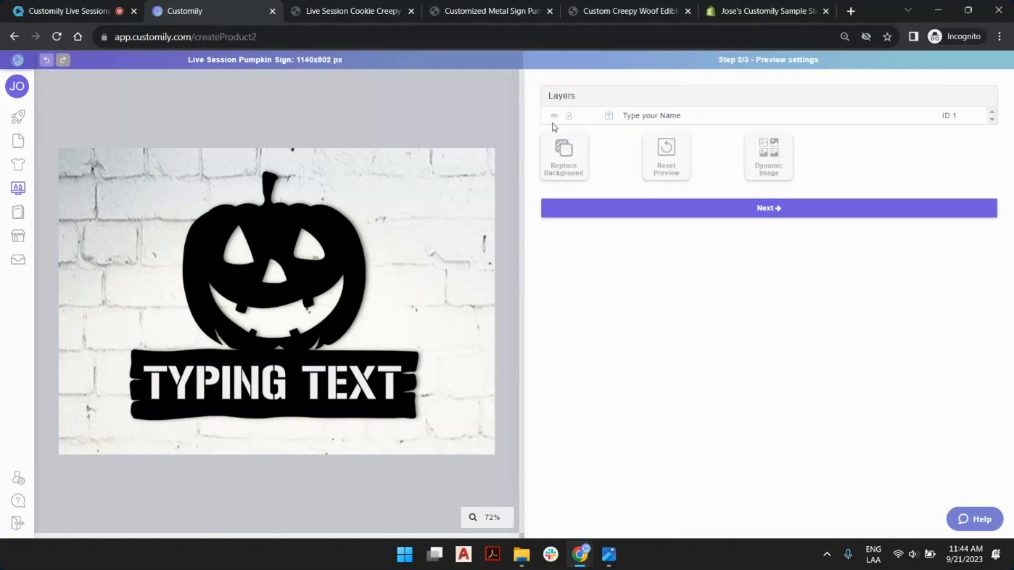
Proceed to the template review and test the text layer with a sample family name in its possessive form
click(798, 210)
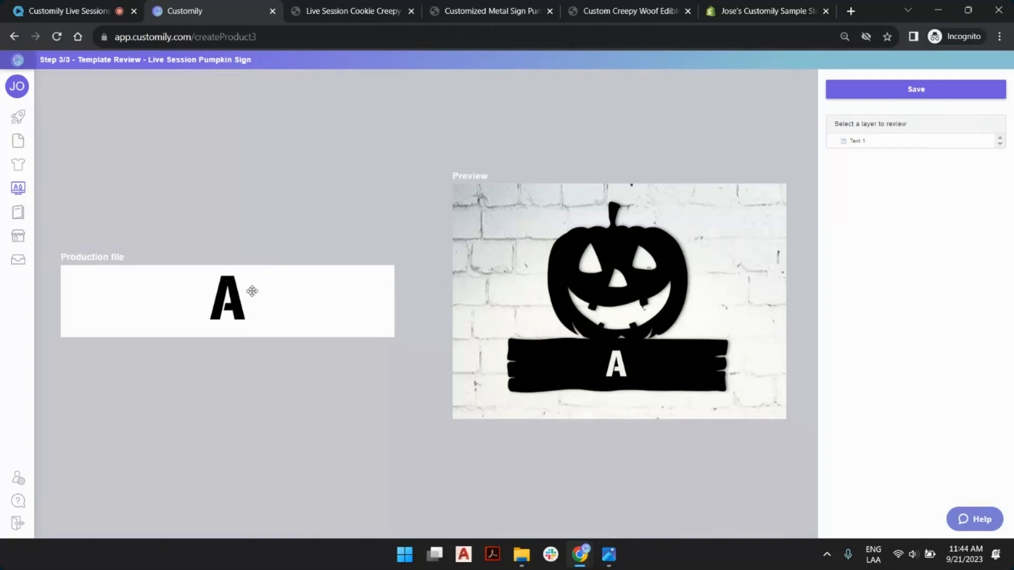
click(905, 142)
click(875, 183)
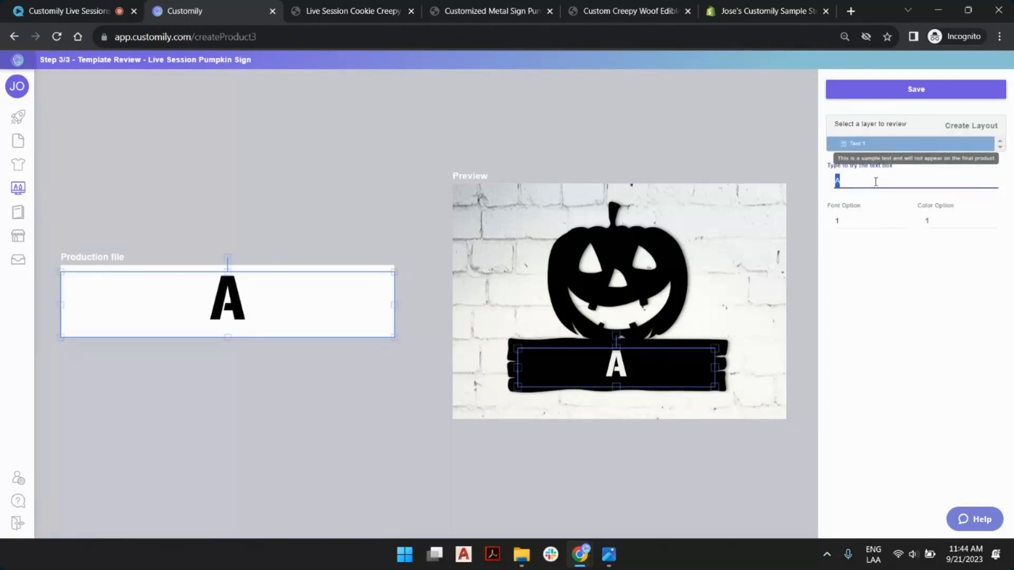
text(Johnson)
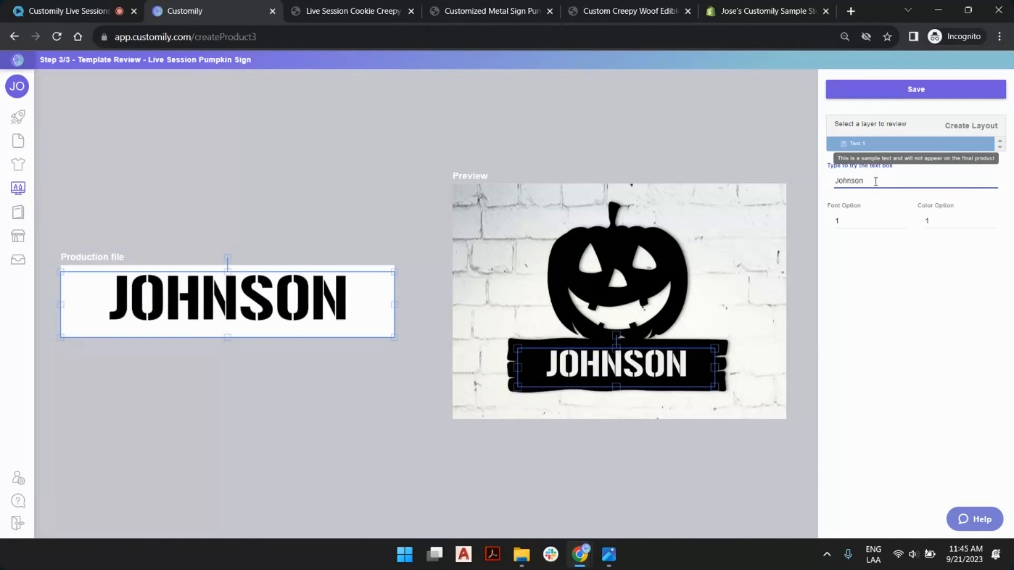
text('s)
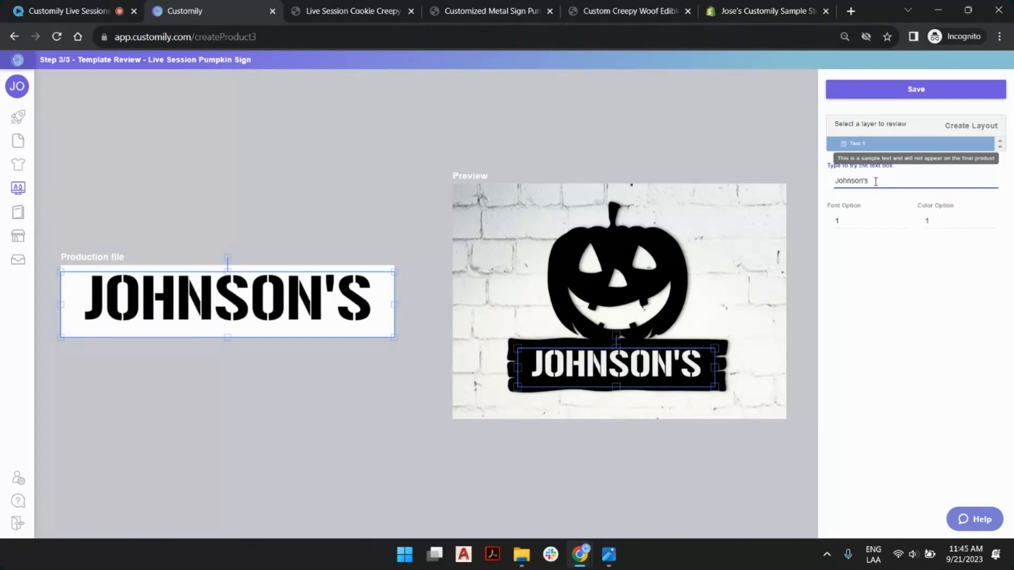
click(749, 168)
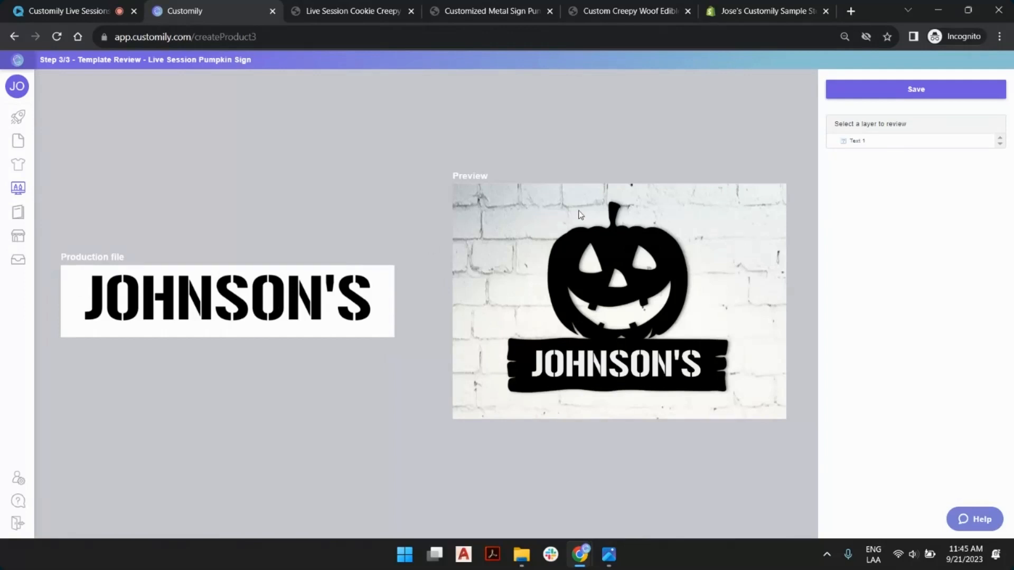
Save the template and choose the unlinked Shopify product "Live Session Customized Metal Sign Pumpkin" to connect it with
click(875, 101)
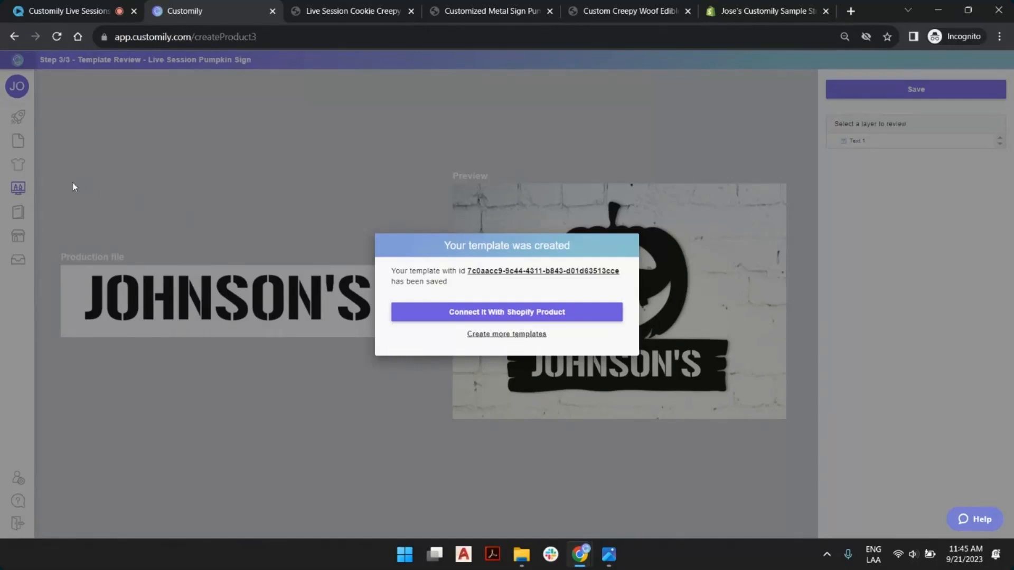
click(501, 313)
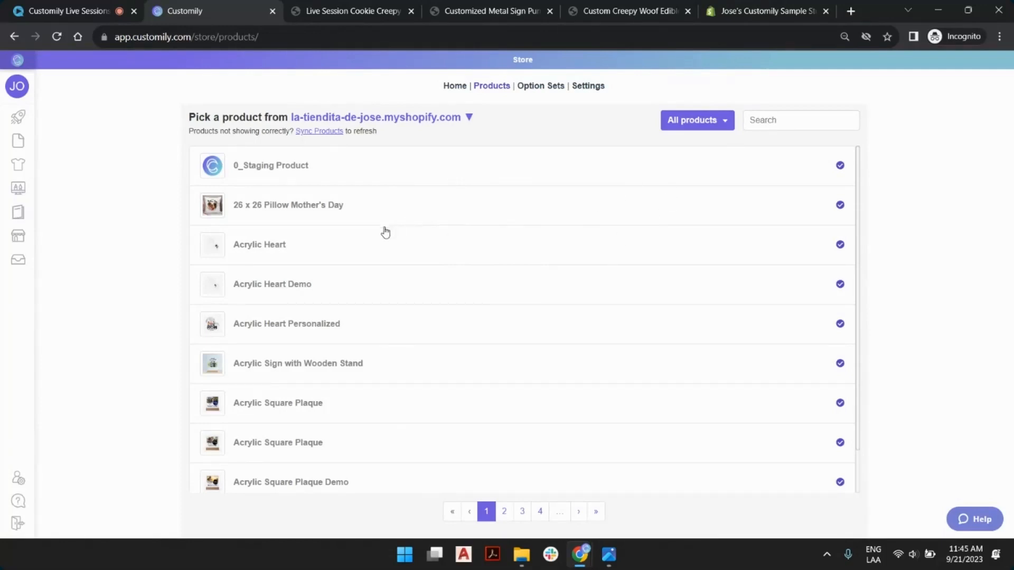
scroll(516, 219, down, 1)
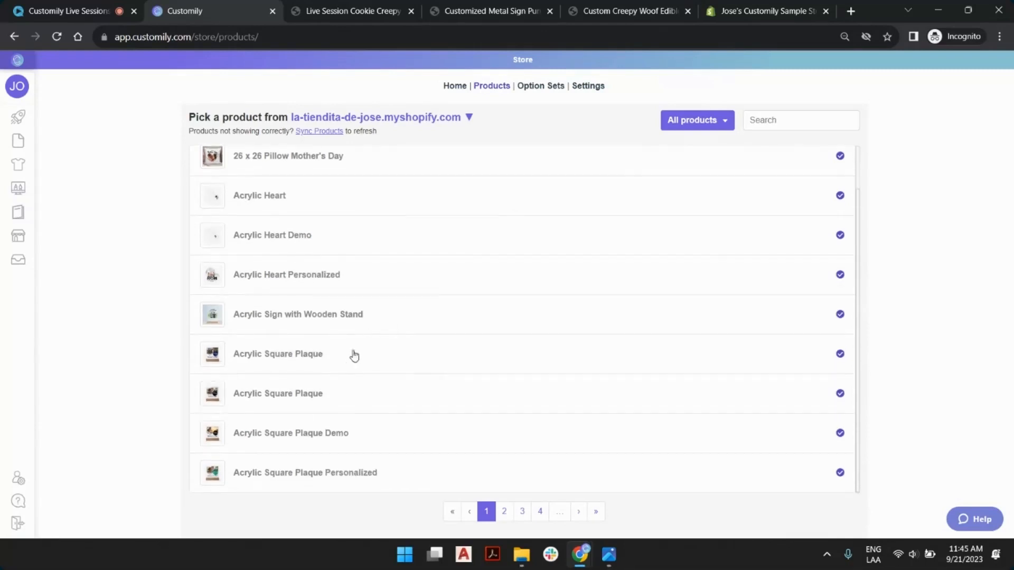
click(732, 128)
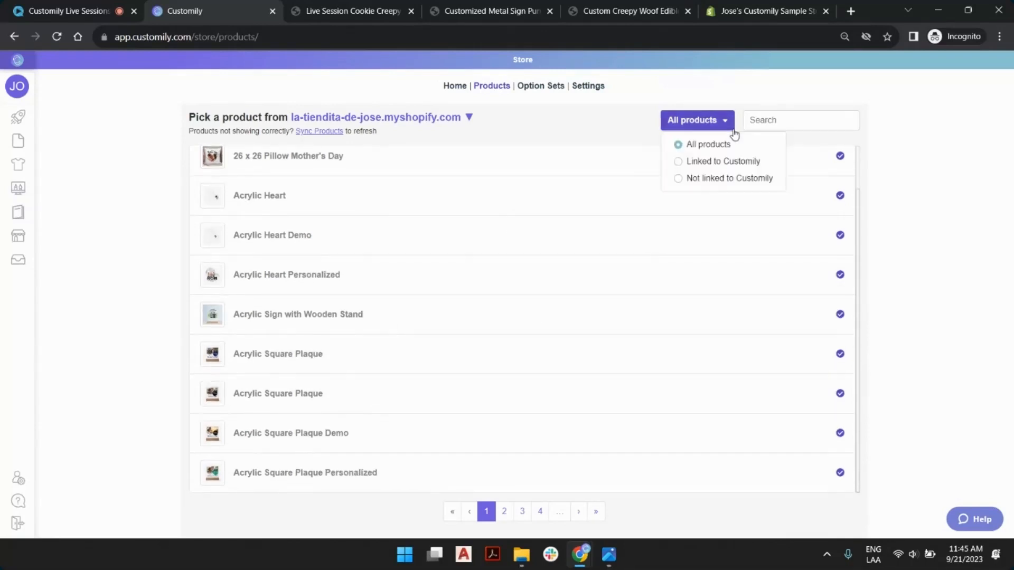
click(724, 177)
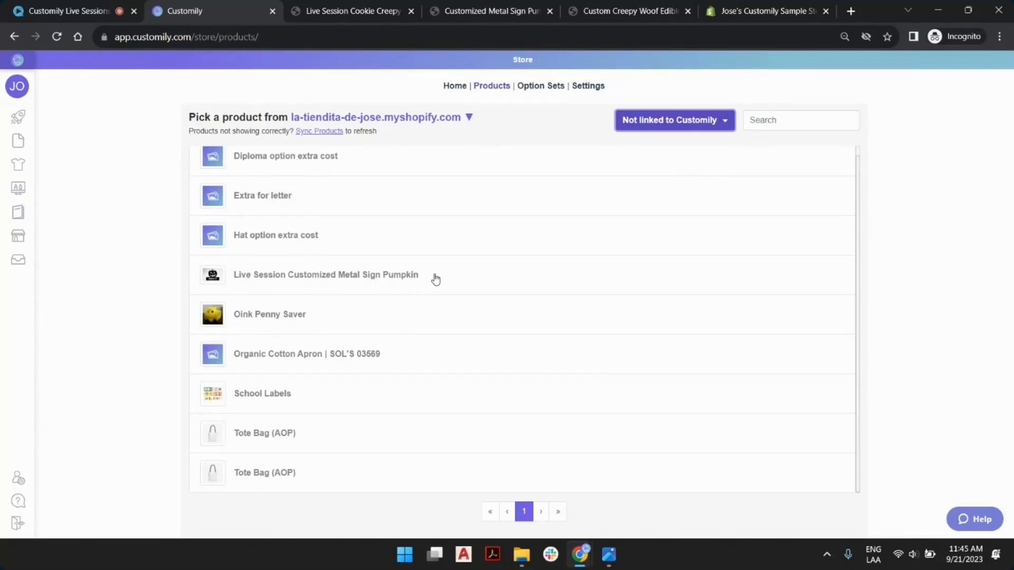
click(401, 278)
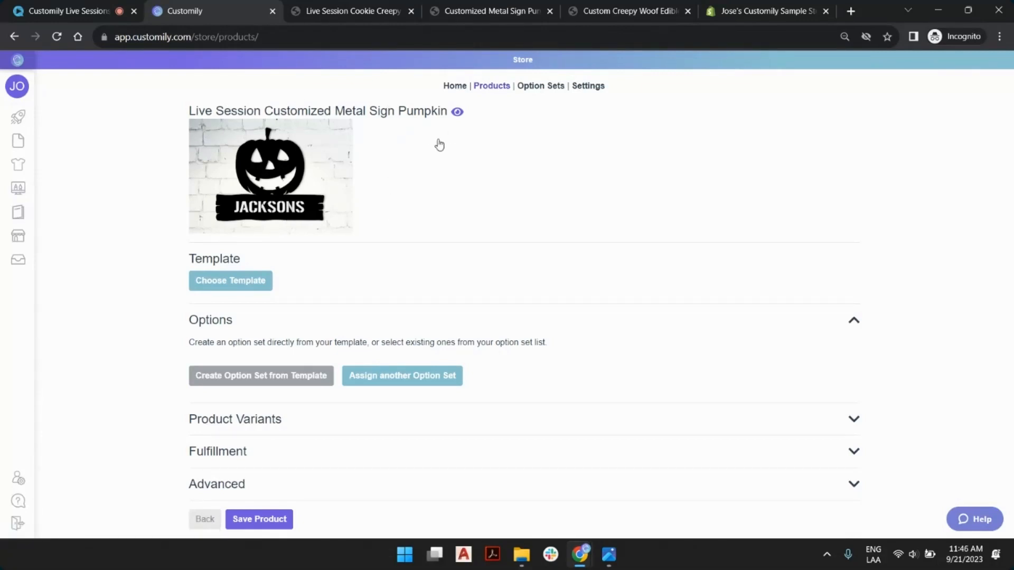
Assign the "Live Session Pumpkin Sign" template from the last page of templates to the product, and create its option set
click(249, 283)
click(590, 137)
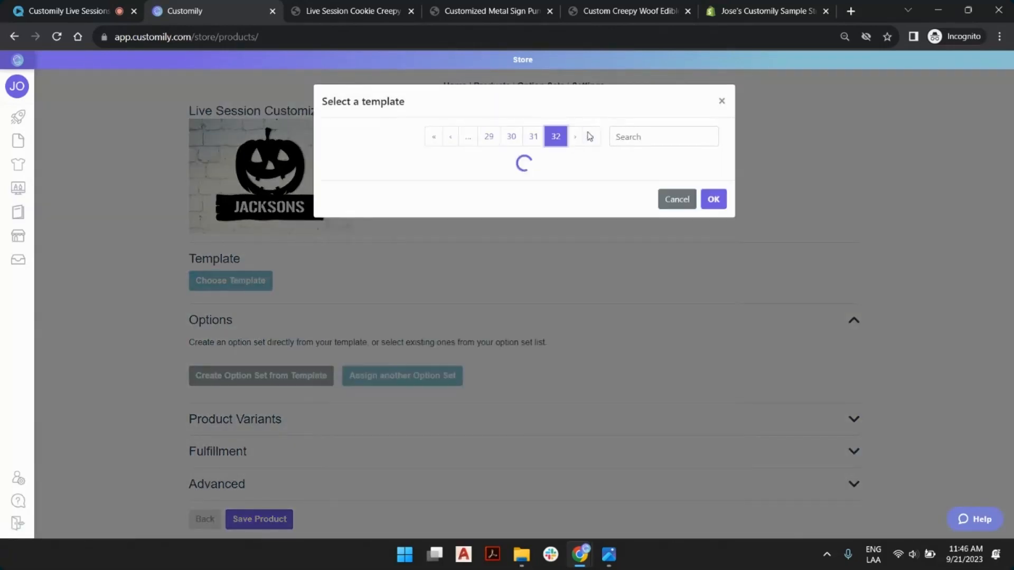
click(448, 214)
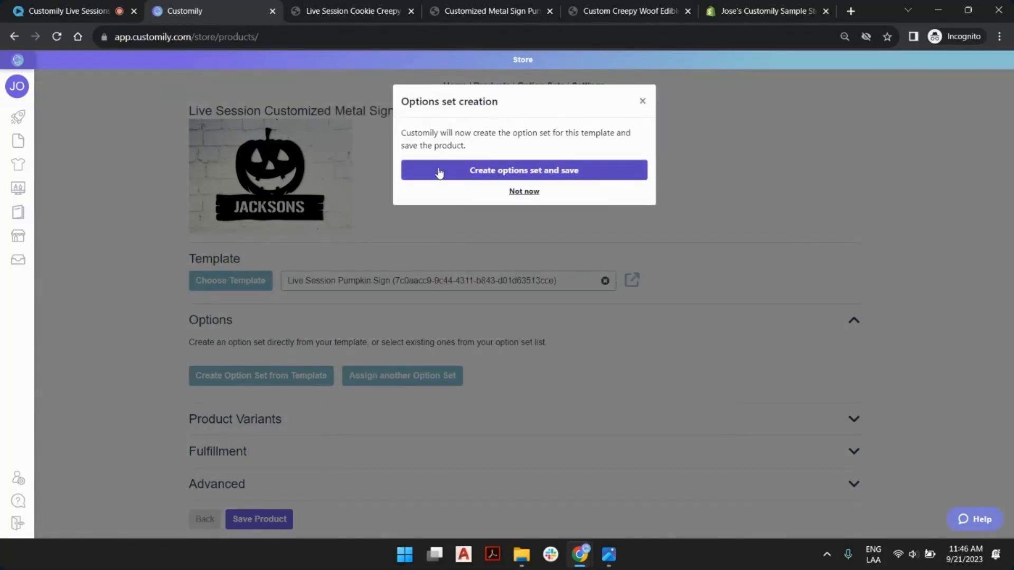
click(570, 173)
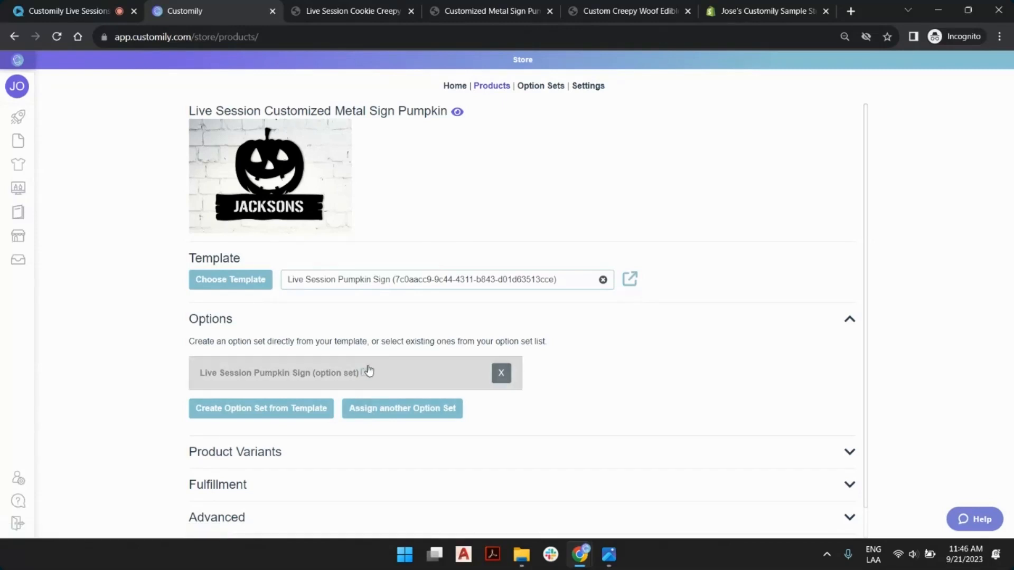
Save the product and open its storefront page
scroll(334, 372, down, 1)
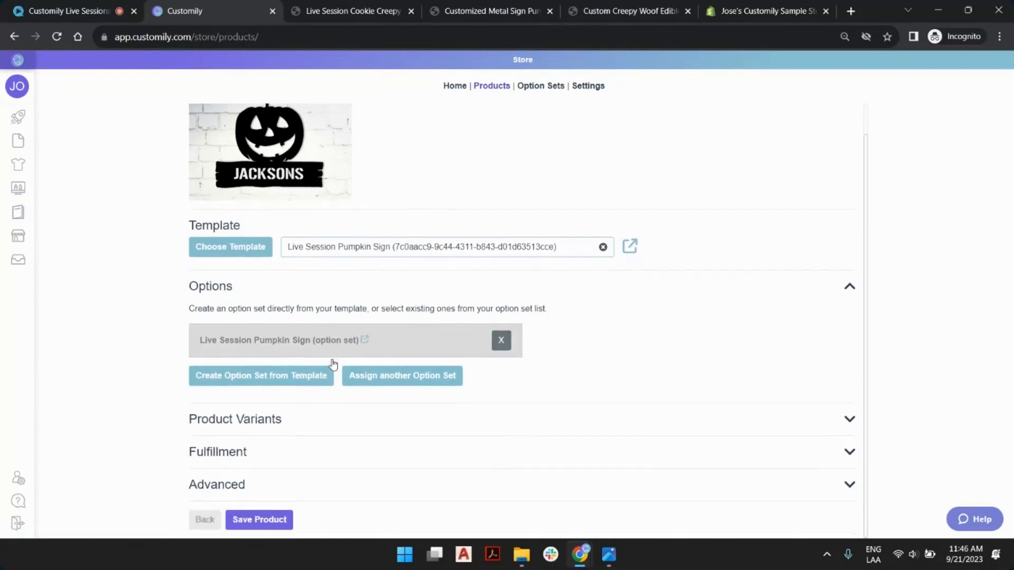
click(267, 520)
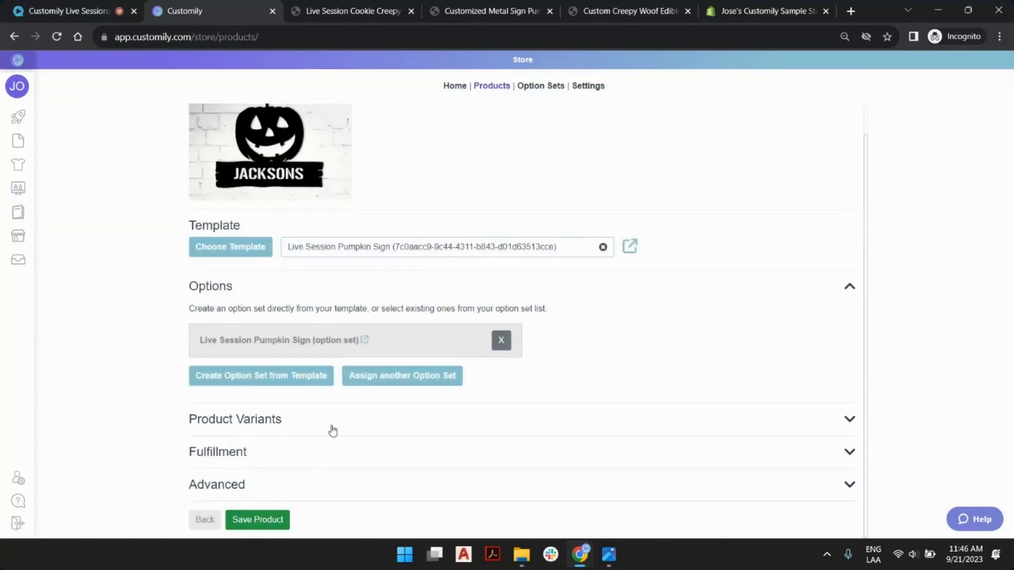
scroll(338, 401, up, 1)
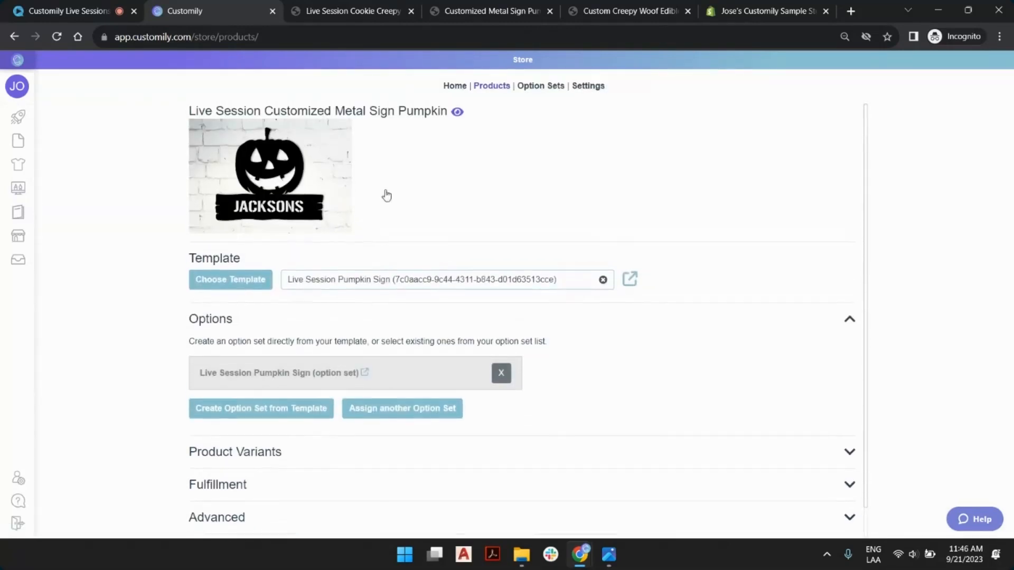
click(457, 112)
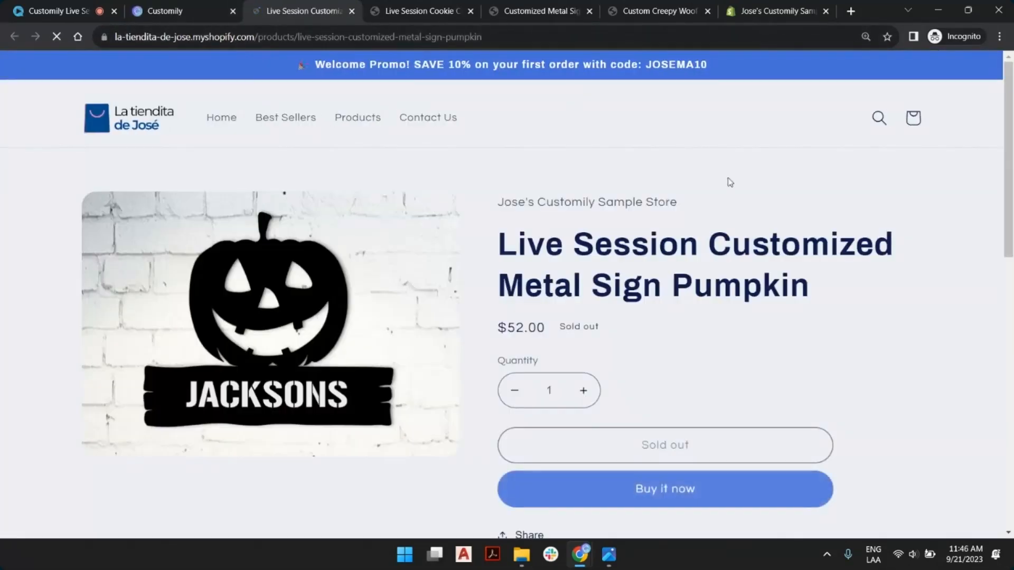
Switch to the Shopify admin and open the product "Live Session Customized Metal Sign Pumpkin" at its inventory settings
scroll(633, 209, down, 2)
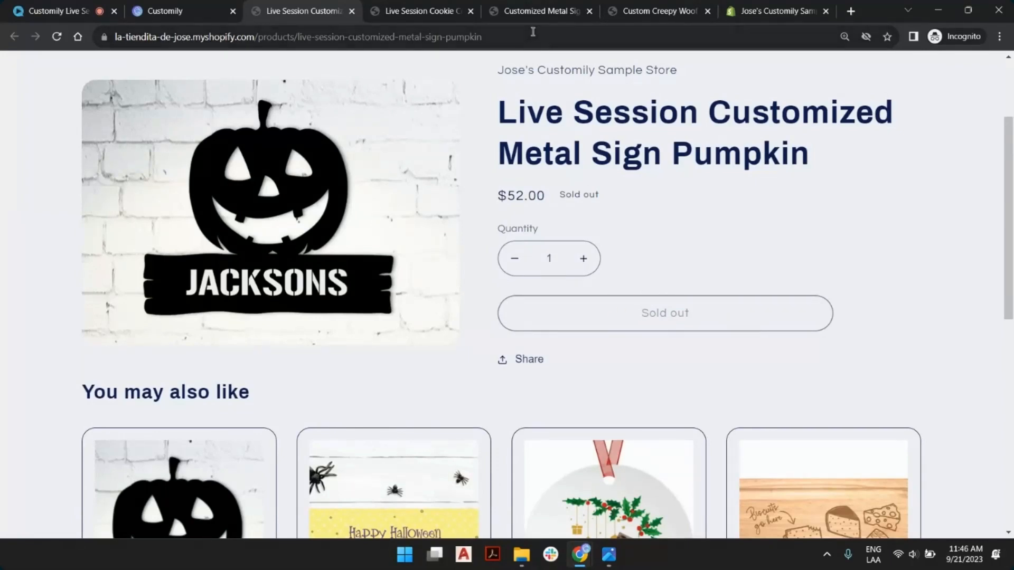
click(774, 11)
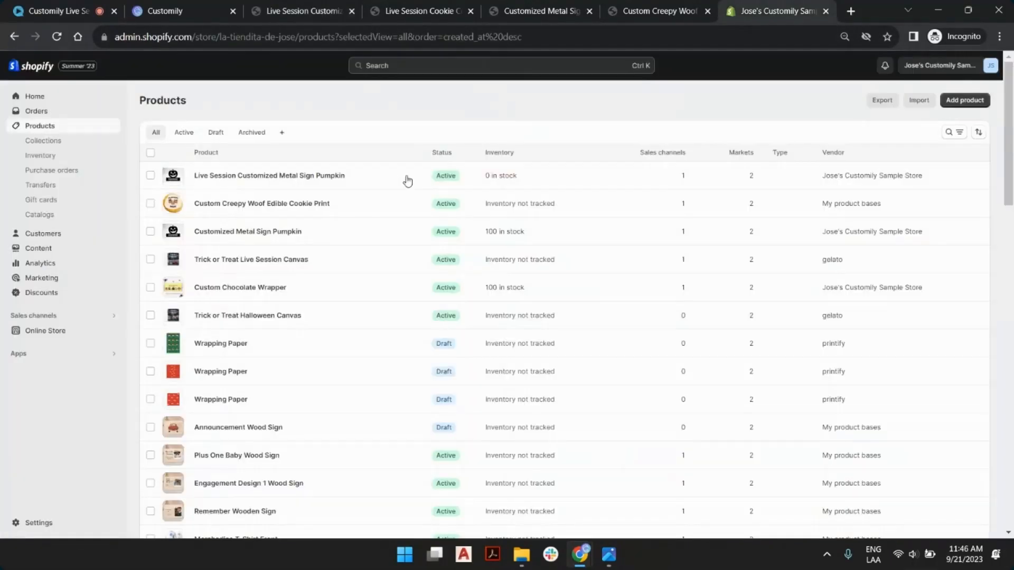
click(276, 181)
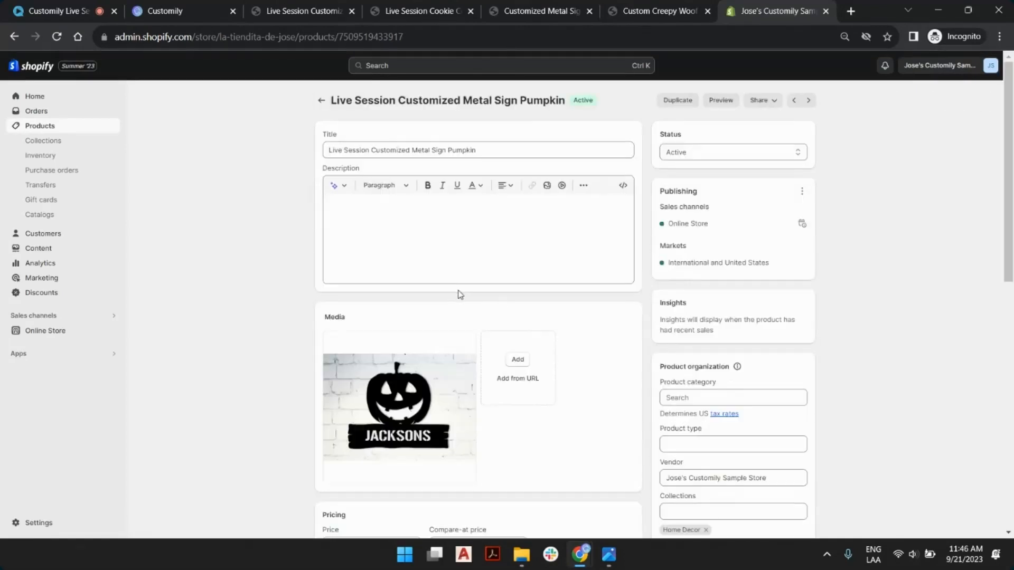
scroll(470, 301, down, 3)
scroll(481, 308, down, 7)
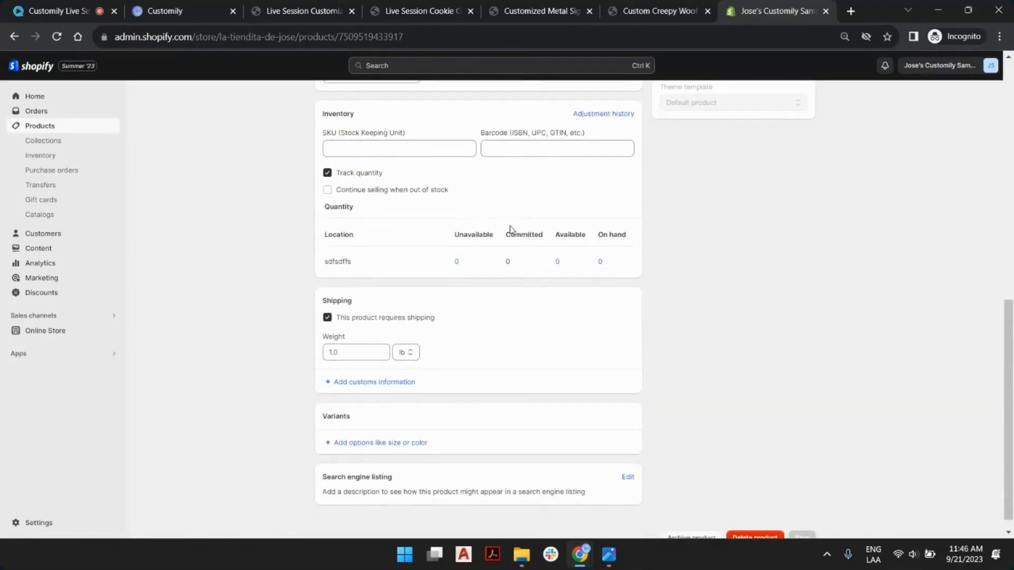
scroll(457, 271, up, 2)
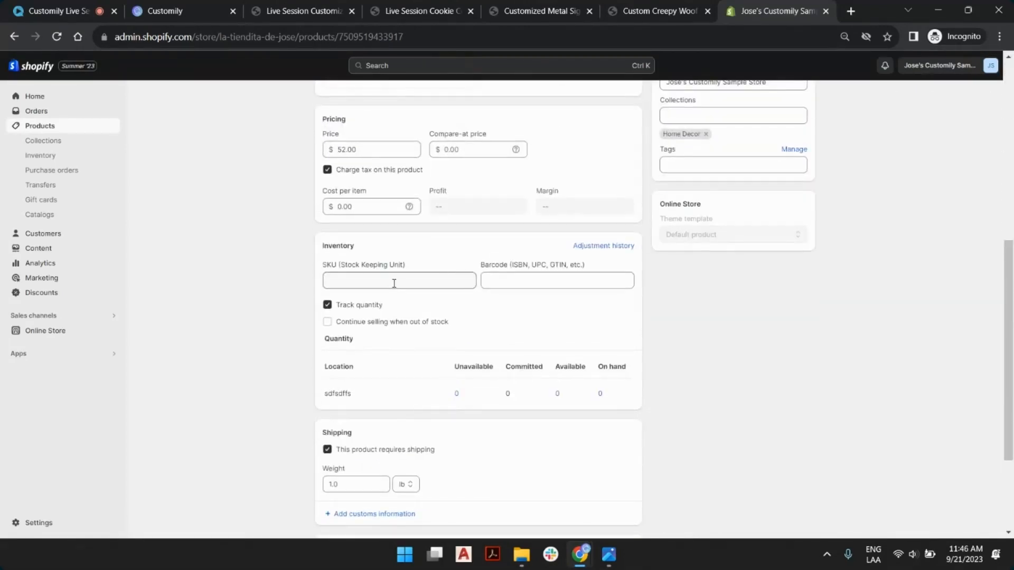
click(564, 395)
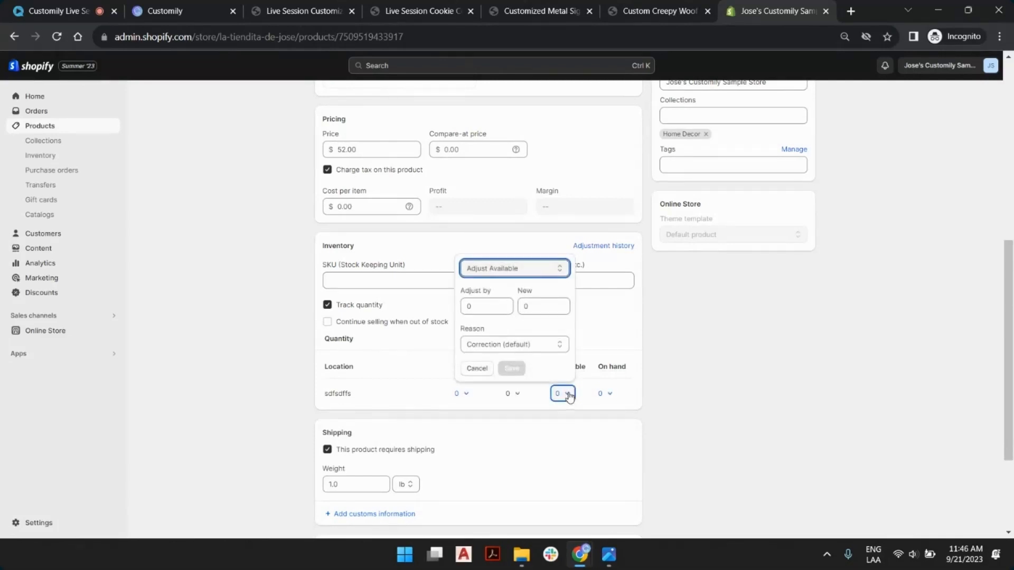
click(486, 306)
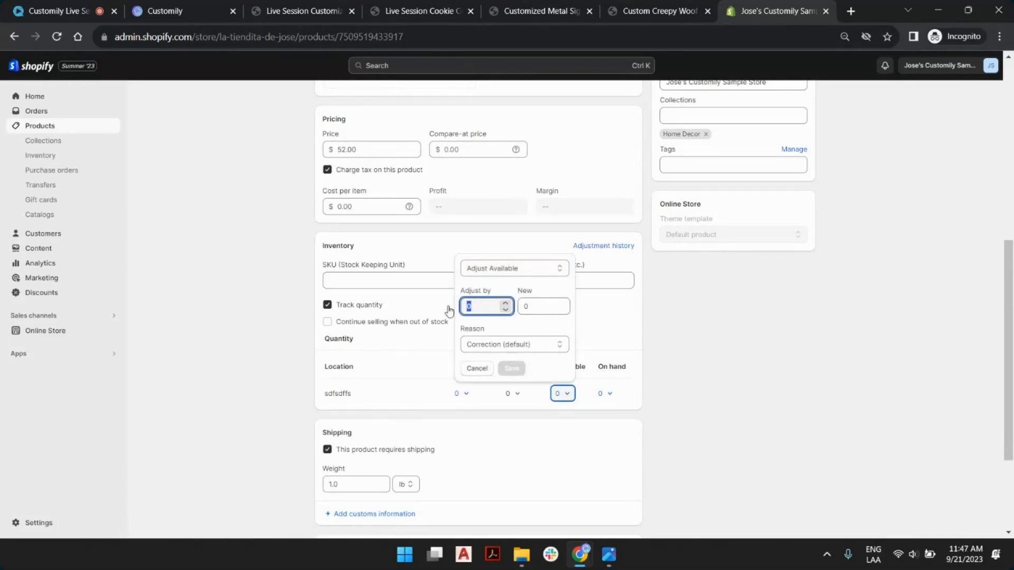
text(100)
click(764, 362)
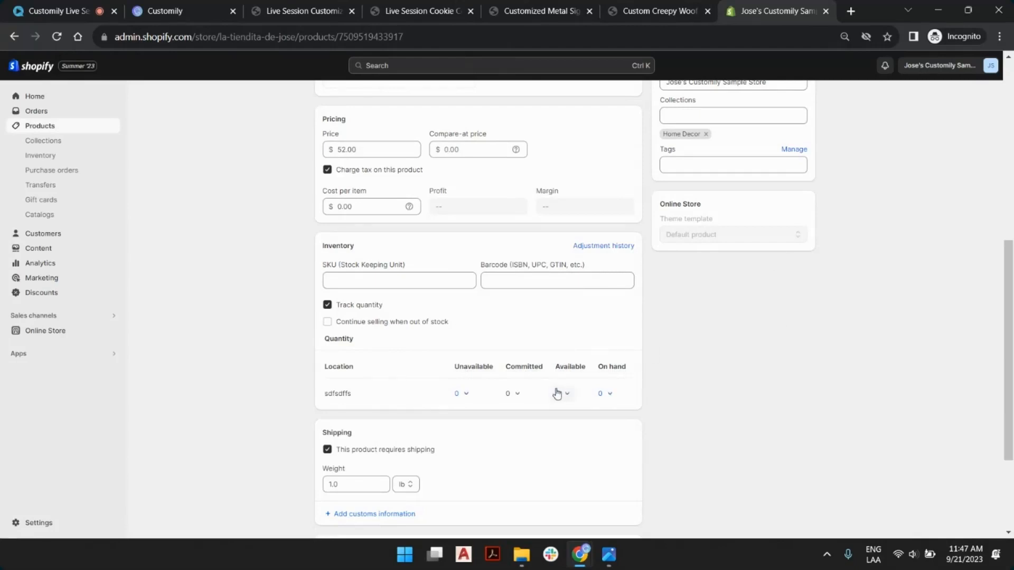
Adjust the product's available inventory quantity to 100 and save the adjustment
click(559, 393)
click(481, 307)
text(10)
click(512, 369)
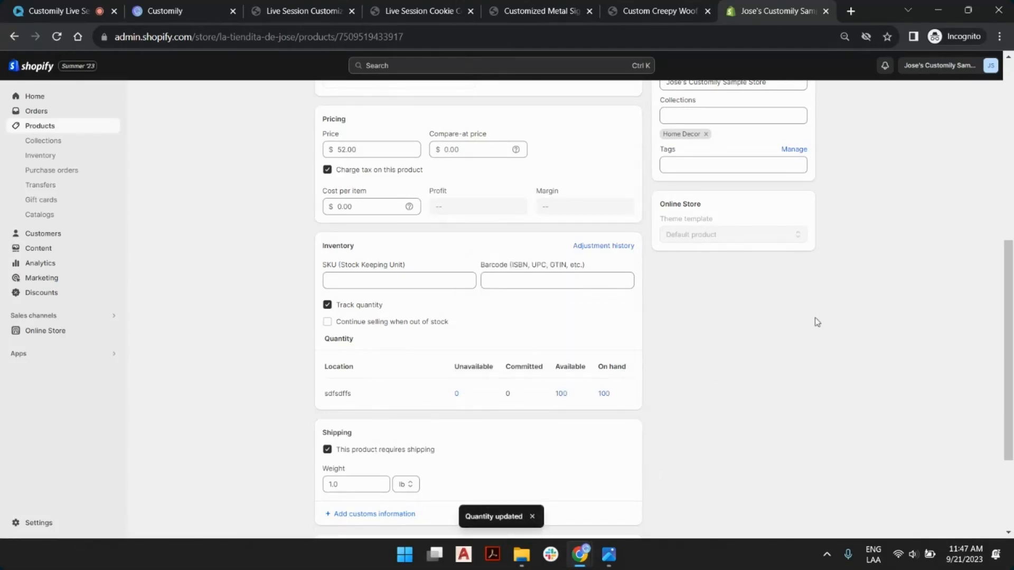
Reload the product's storefront page and test the live sign preview by filling in the customer name with a suggested sample name
click(302, 11)
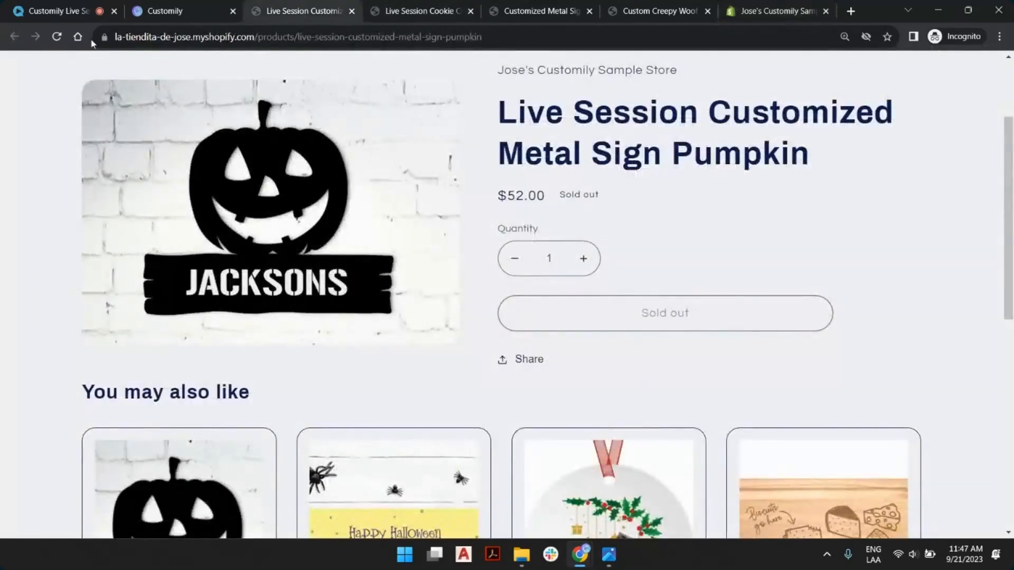
click(57, 36)
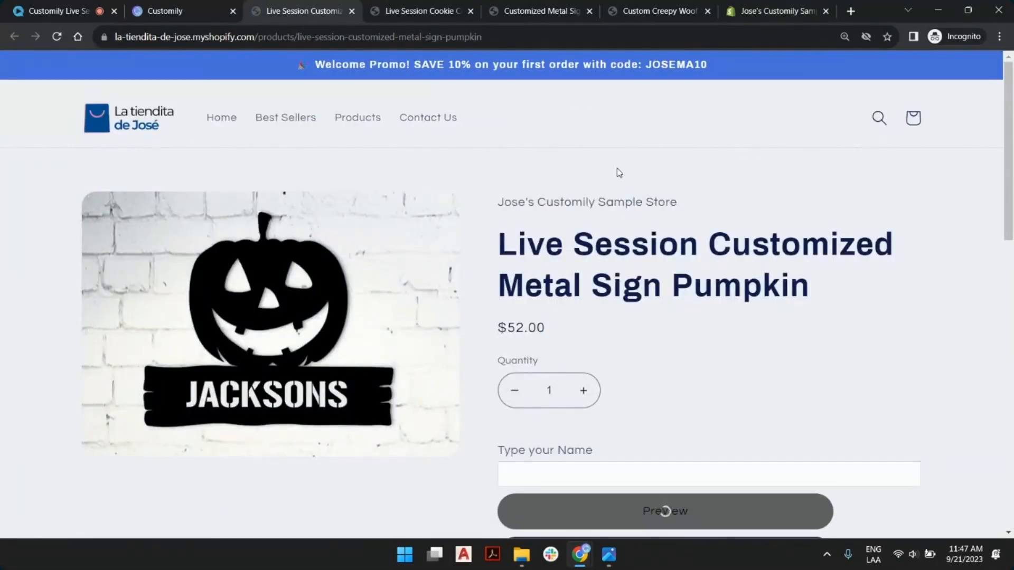
scroll(617, 168, down, 3)
click(614, 280)
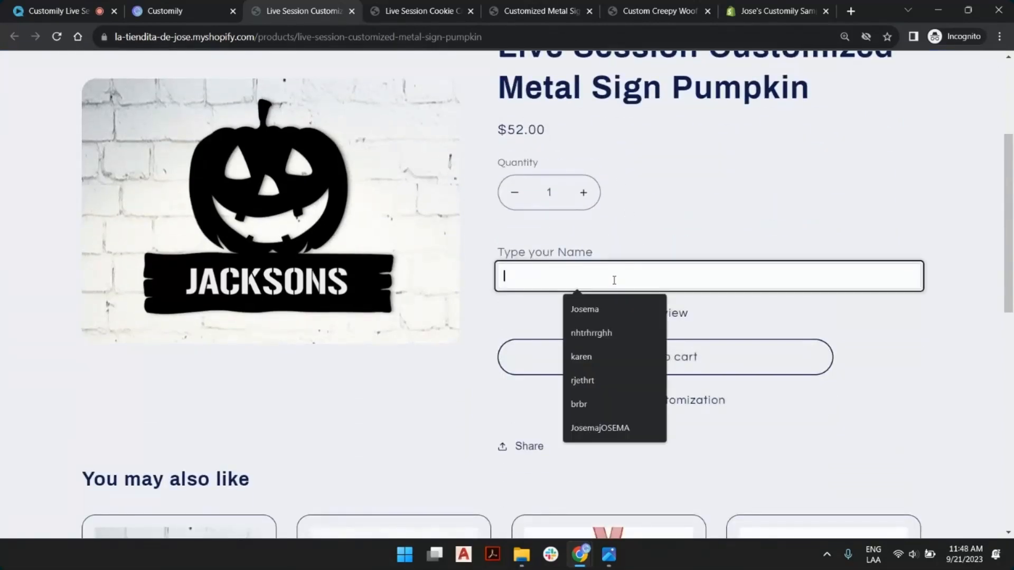
click(609, 309)
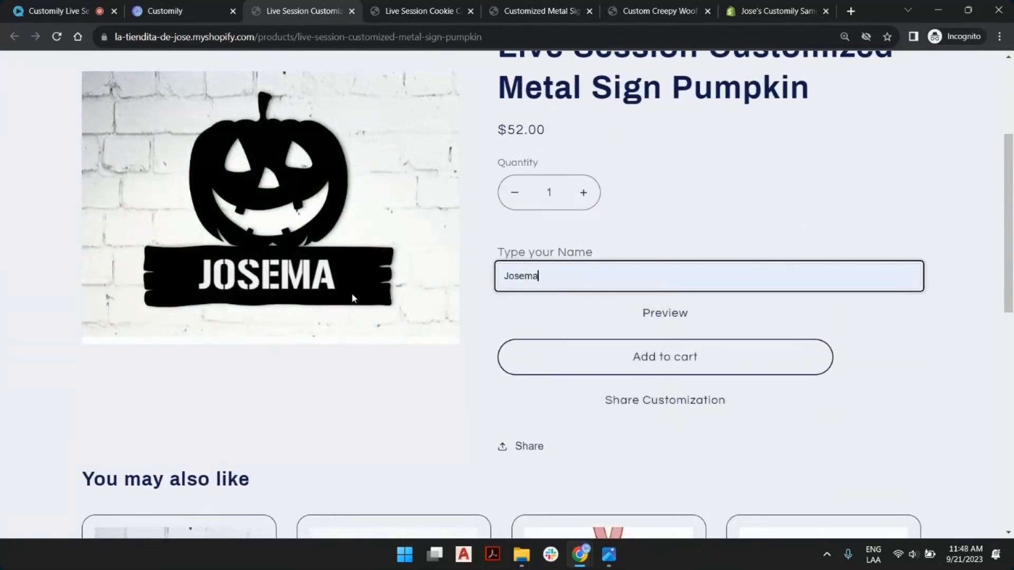
key(BackSpace)
text(a)
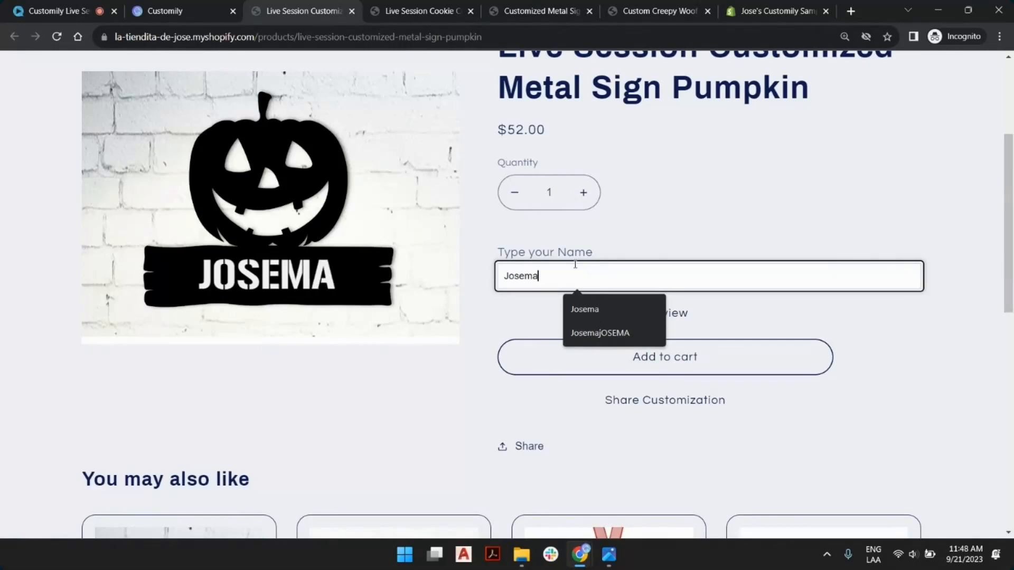
click(772, 213)
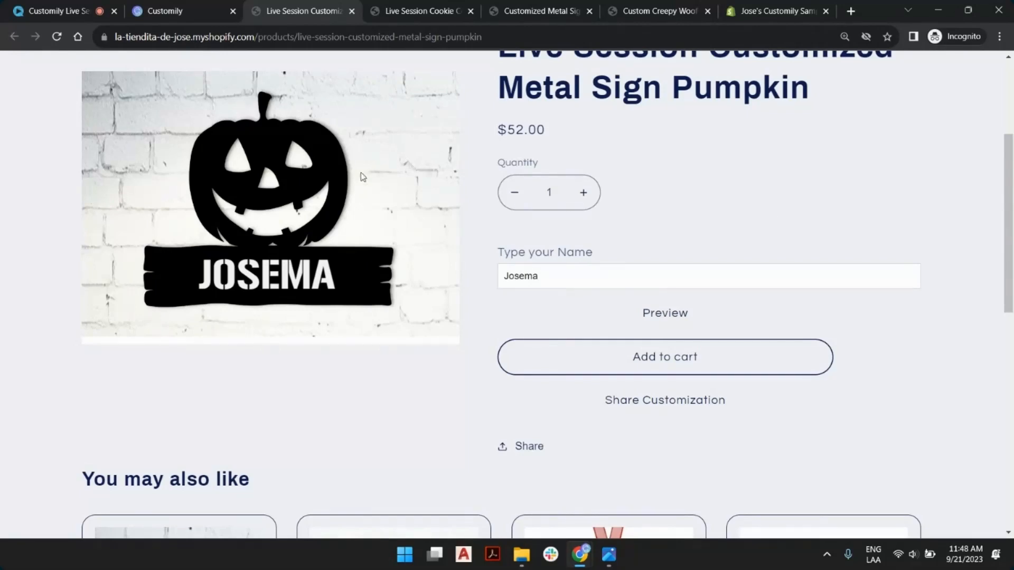
scroll(264, 296, up, 3)
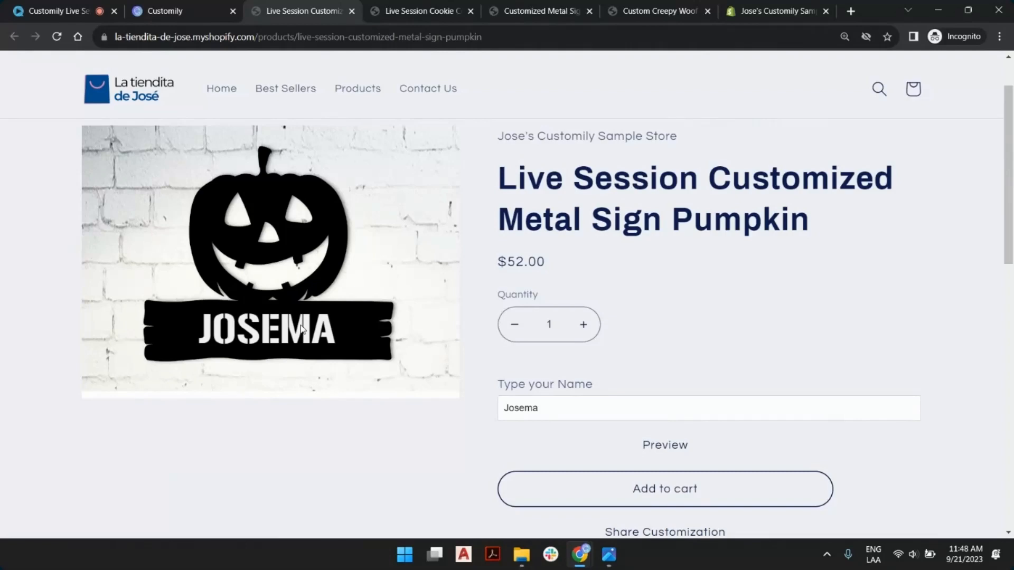
Switch back to the product's settings page in Customily
click(170, 11)
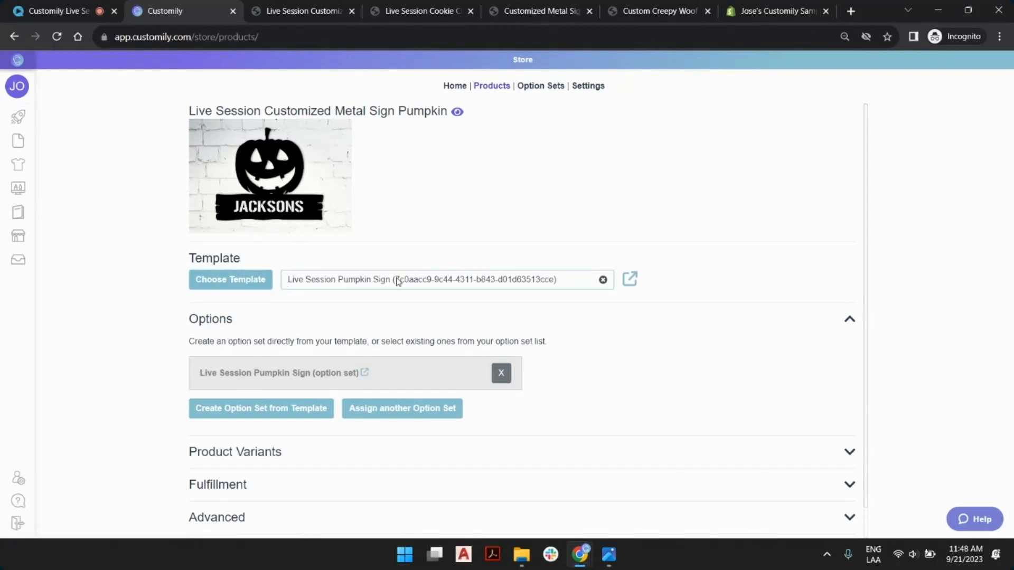
Open the product's Live Session Pumpkin Sign template for editing and proceed to its preview settings
click(634, 284)
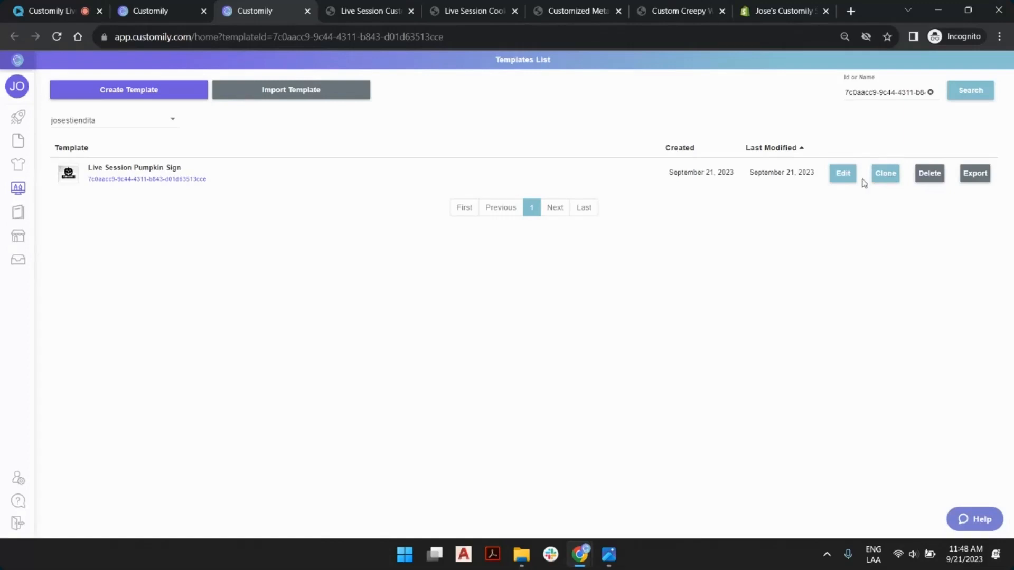
click(842, 178)
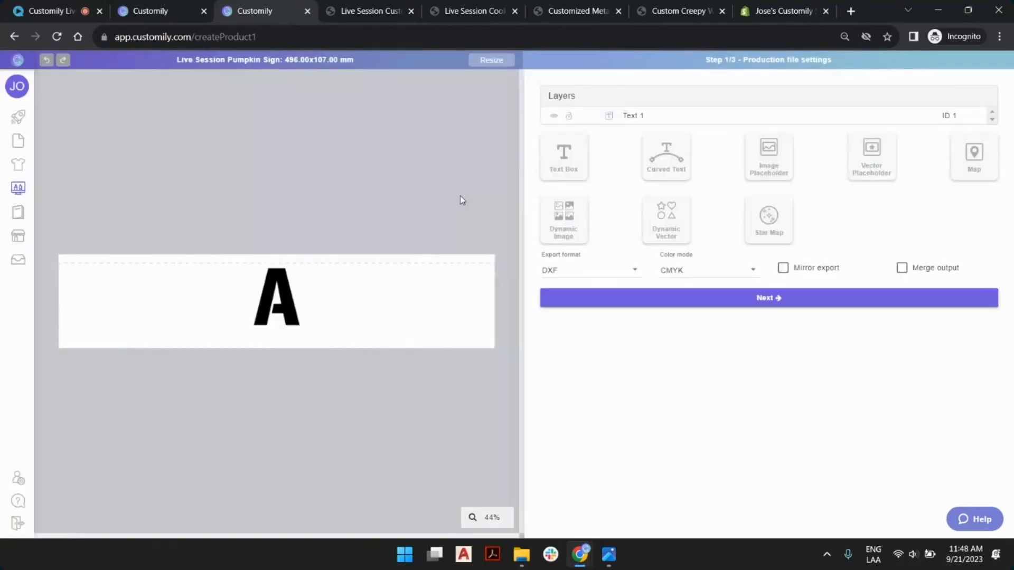
click(305, 301)
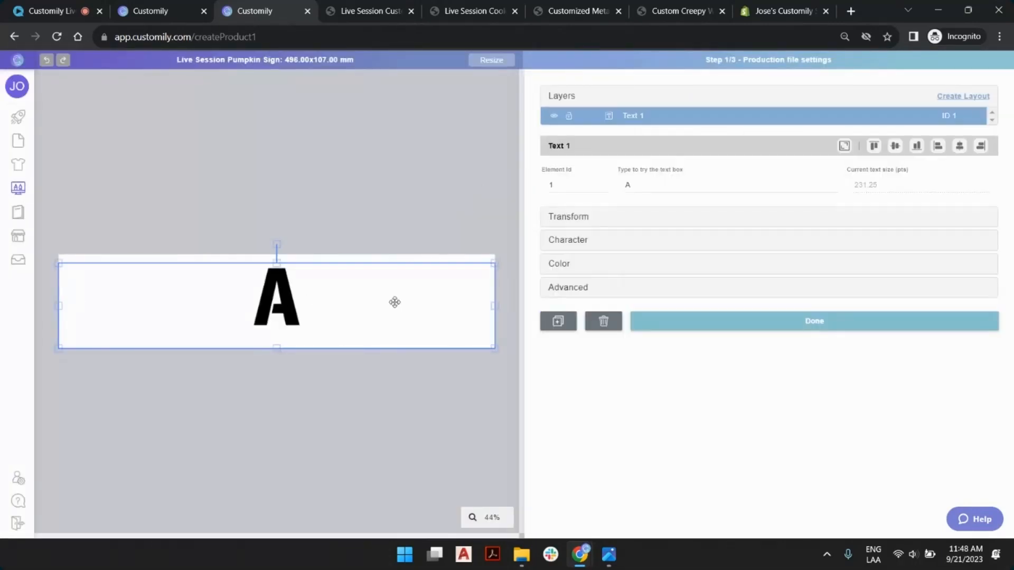
click(333, 188)
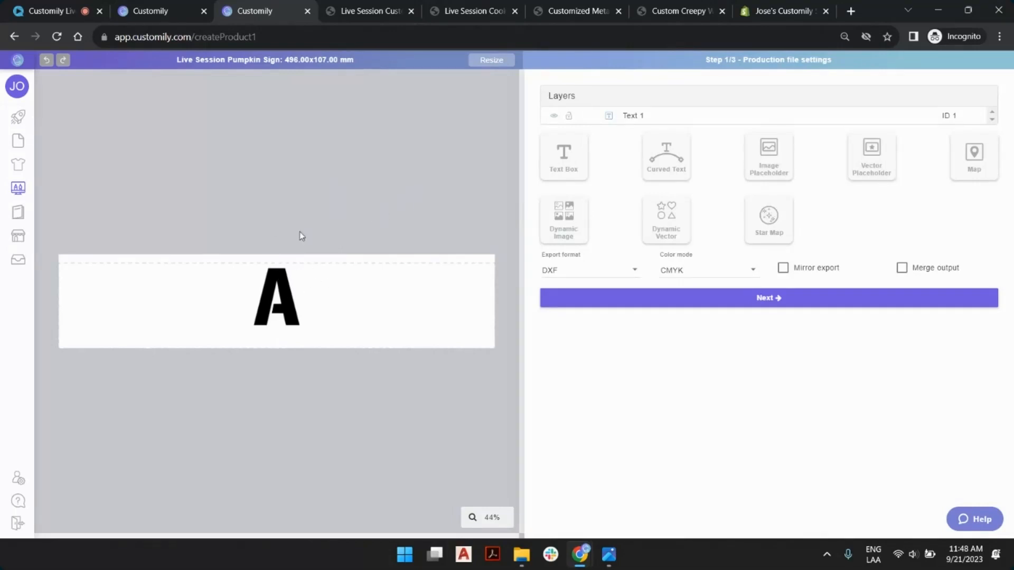
click(764, 299)
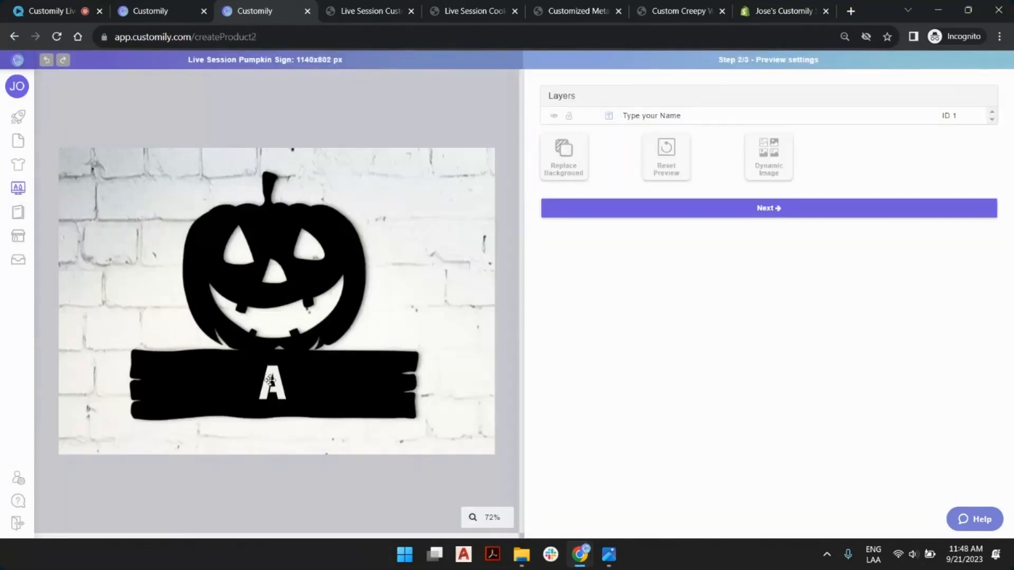
Save amber #C0890B as fill color option 2 for the name text on the sign preview
click(270, 380)
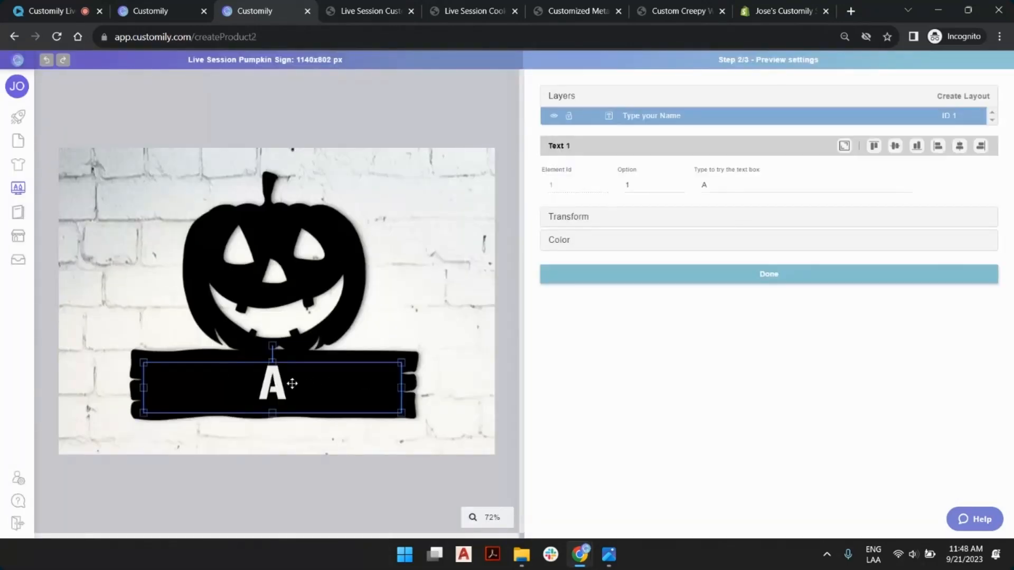
click(549, 242)
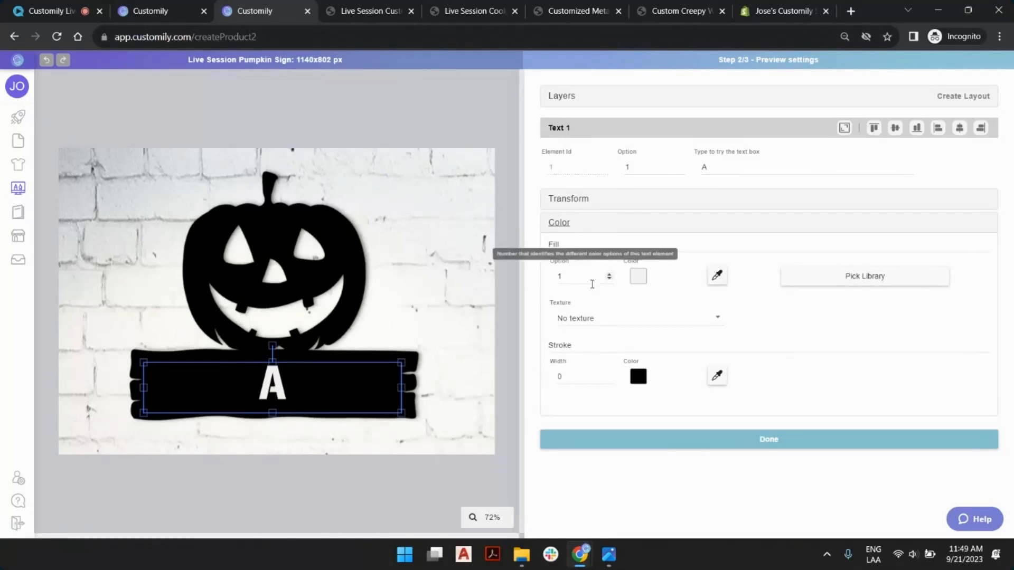
click(565, 228)
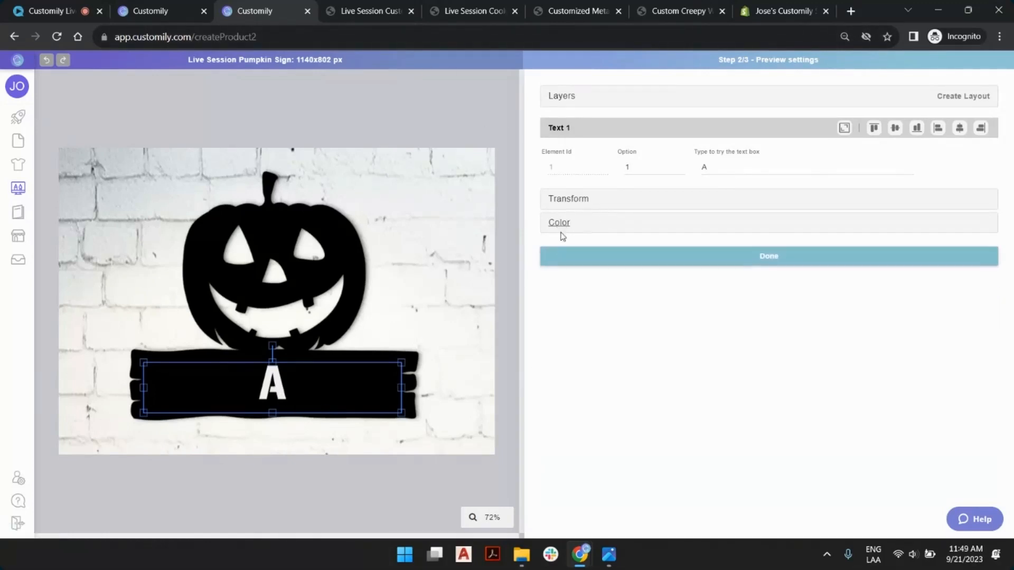
click(558, 223)
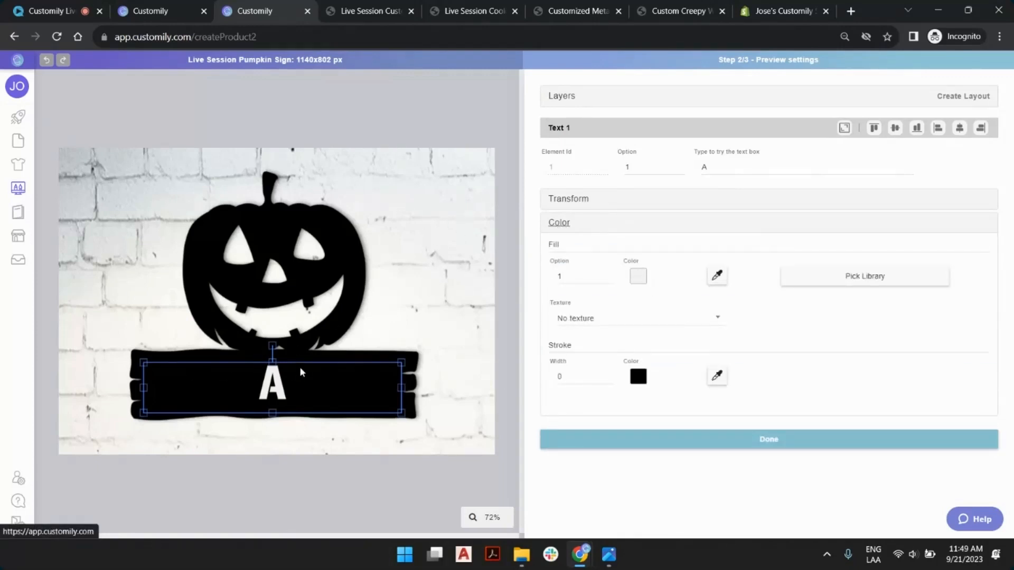
click(610, 275)
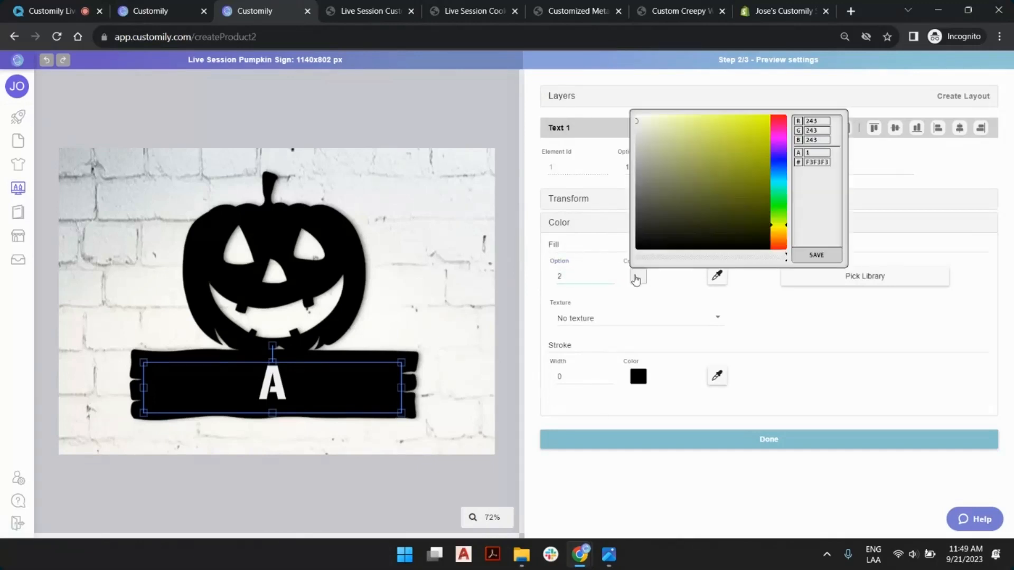
click(638, 276)
drag(784, 246, 784, 234)
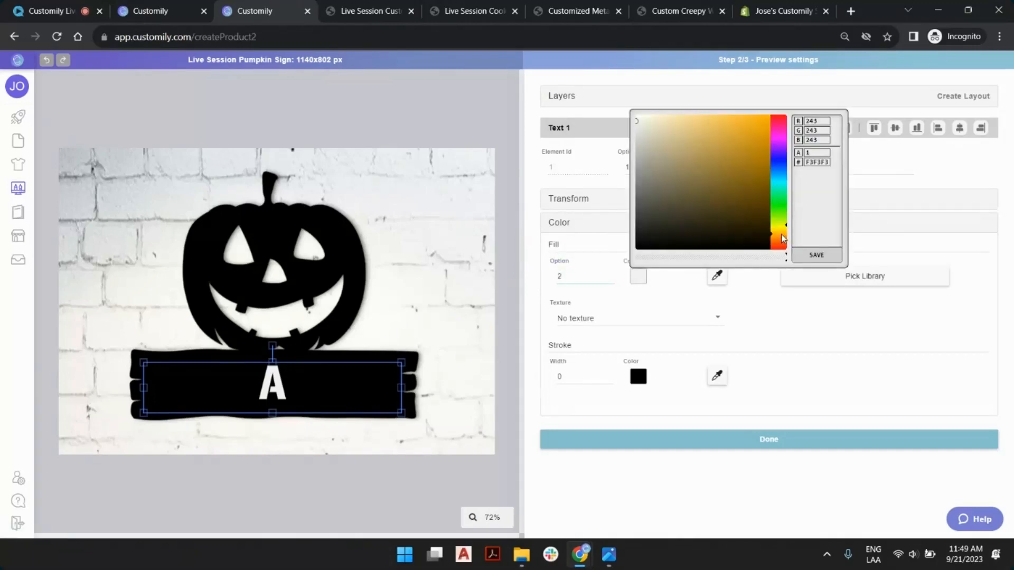
click(762, 147)
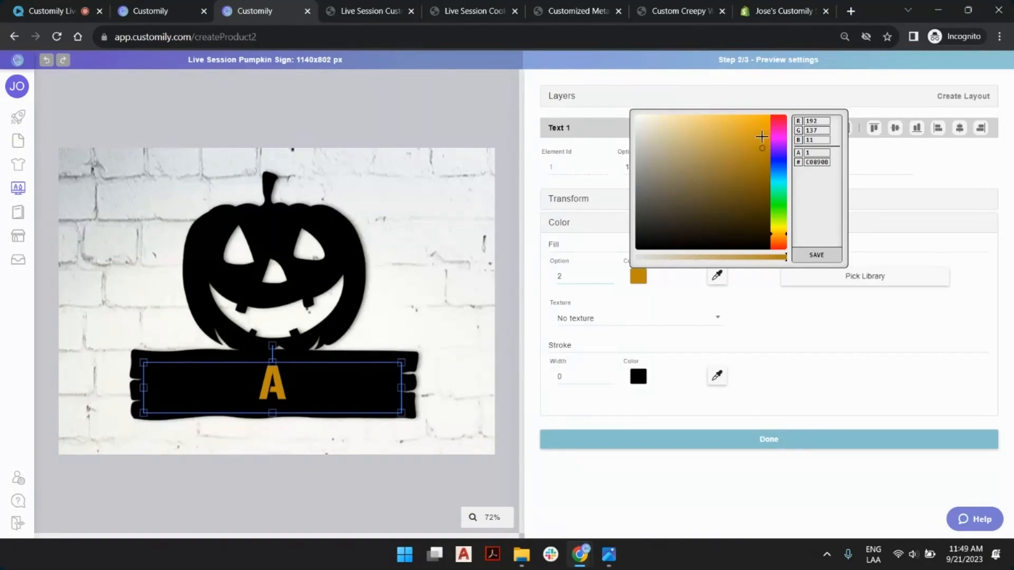
click(816, 255)
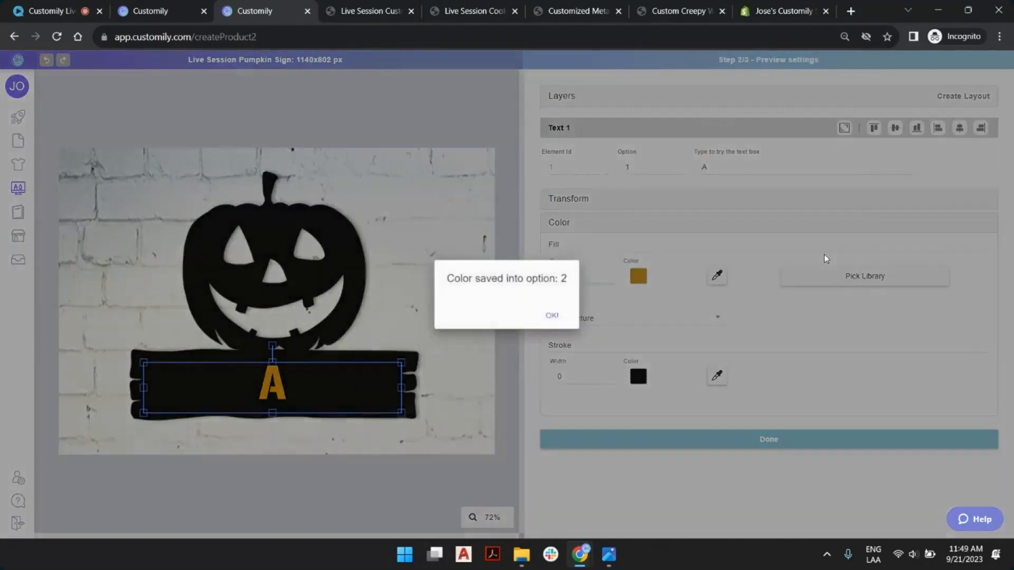
click(550, 318)
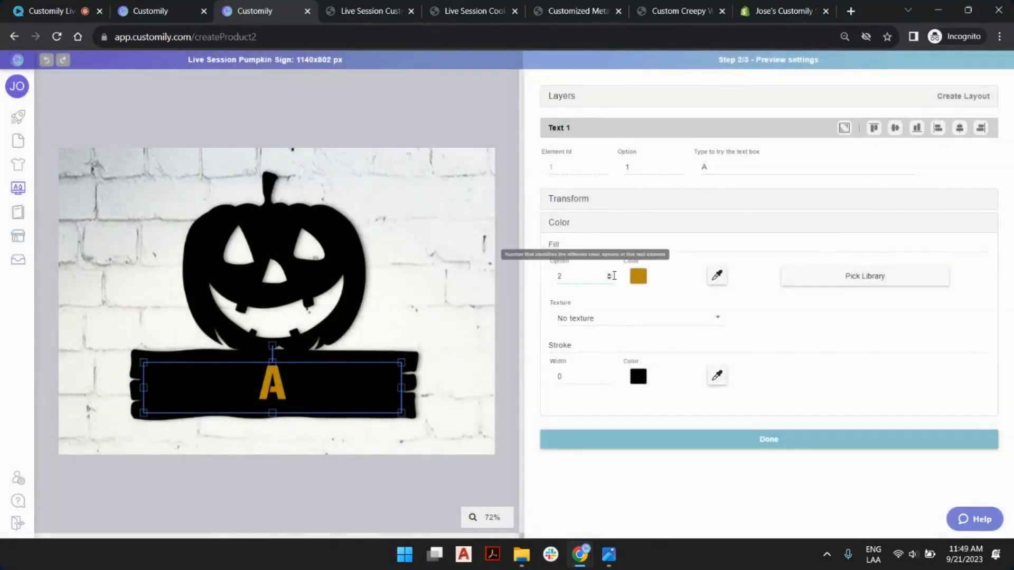
Save red #E8163A as fill color option 3 for the name text
click(611, 273)
click(638, 276)
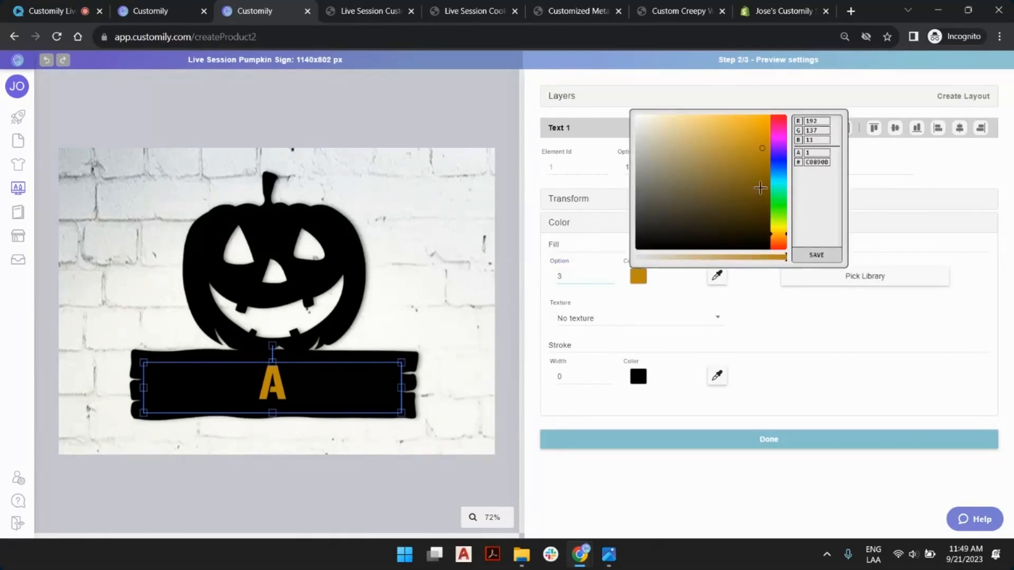
click(779, 123)
click(754, 128)
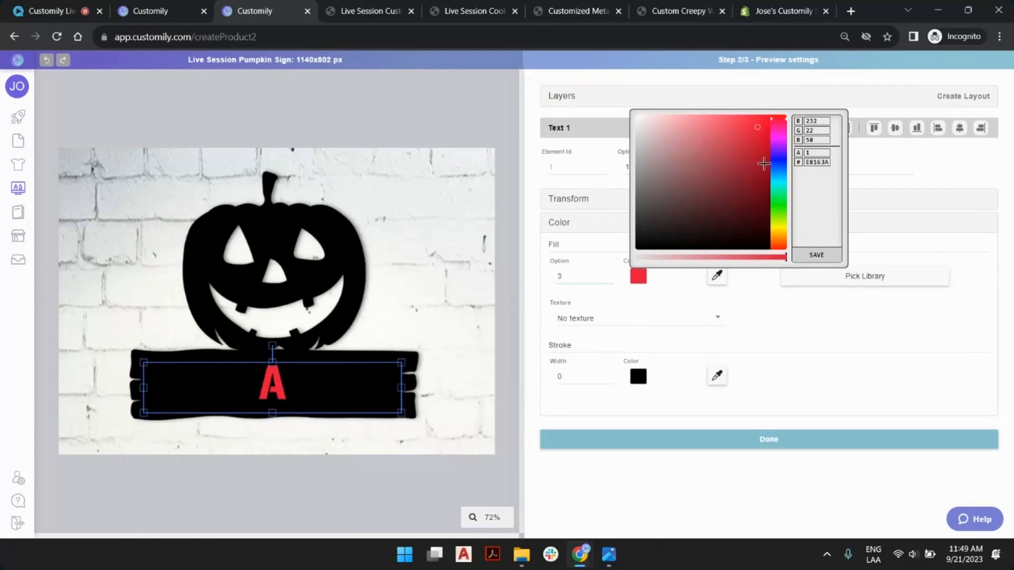
click(815, 257)
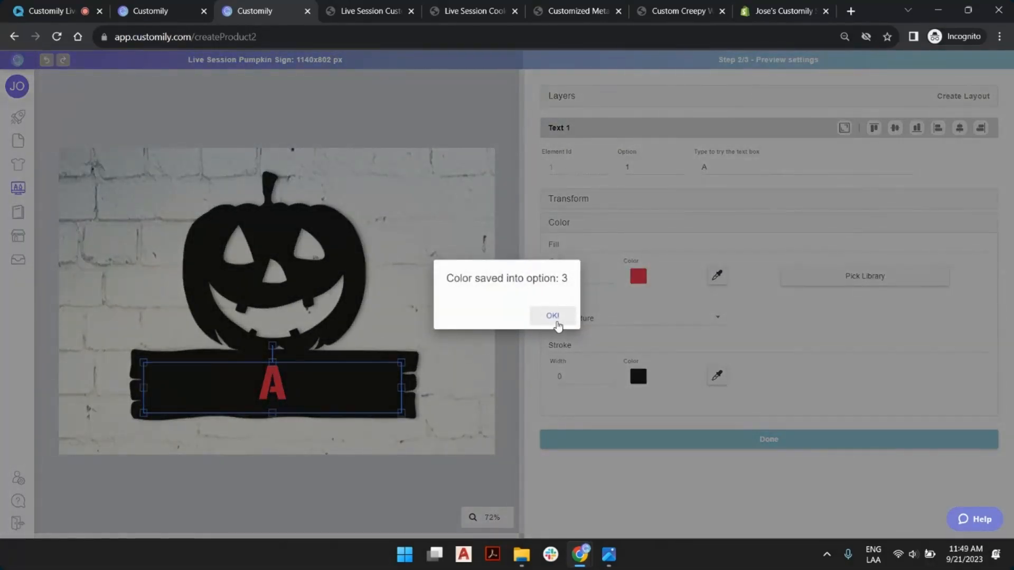
click(553, 317)
Save green #1FD28F as fill color option 4 for the name text and deselect the text
click(609, 277)
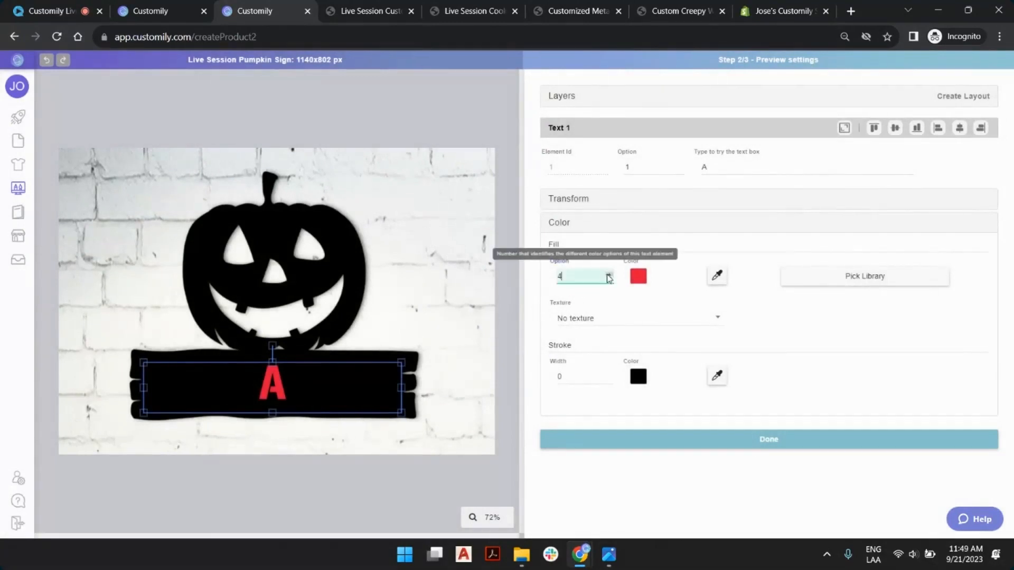
click(638, 276)
click(781, 227)
click(782, 236)
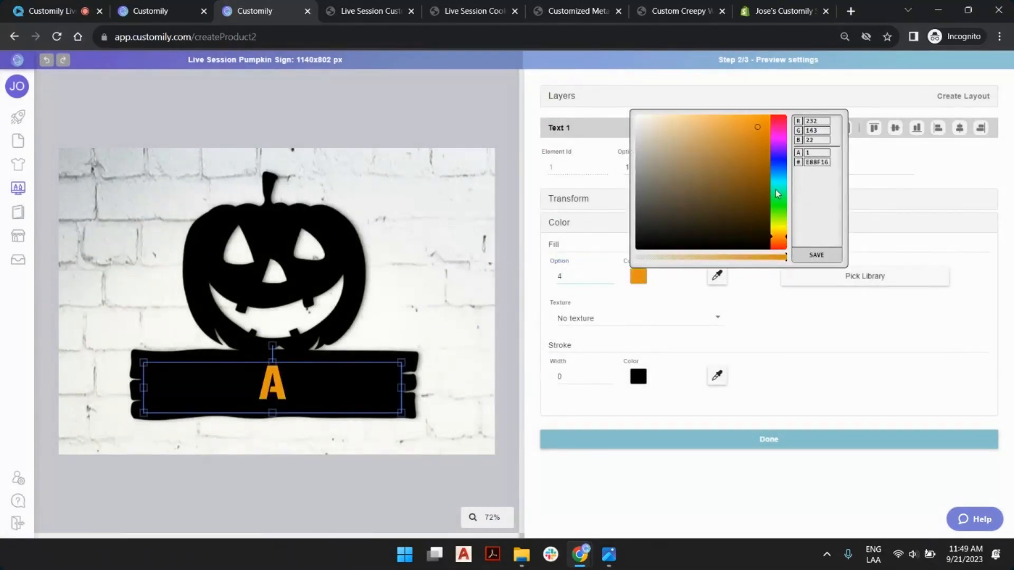
click(761, 175)
click(782, 190)
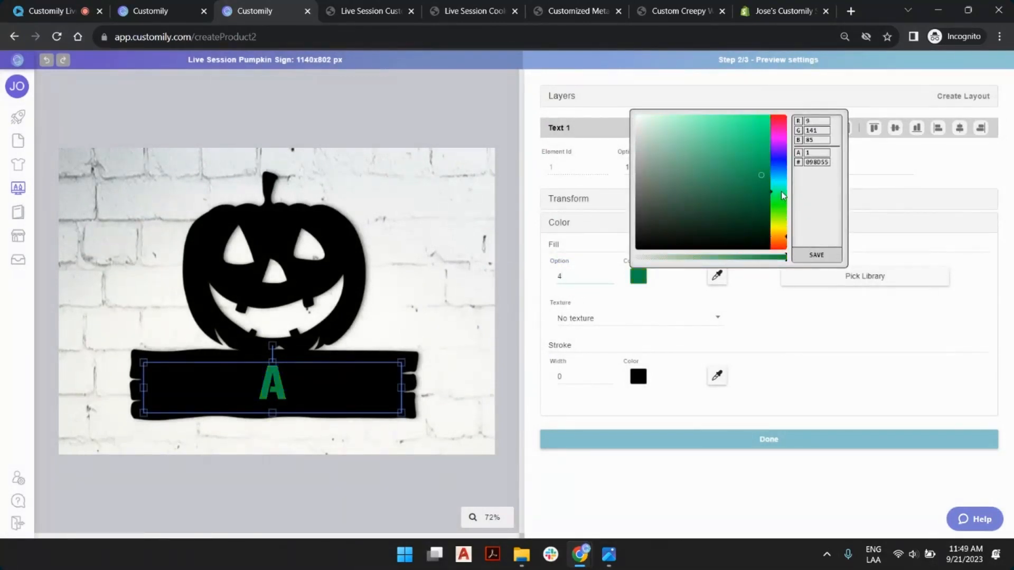
drag(755, 178, 747, 140)
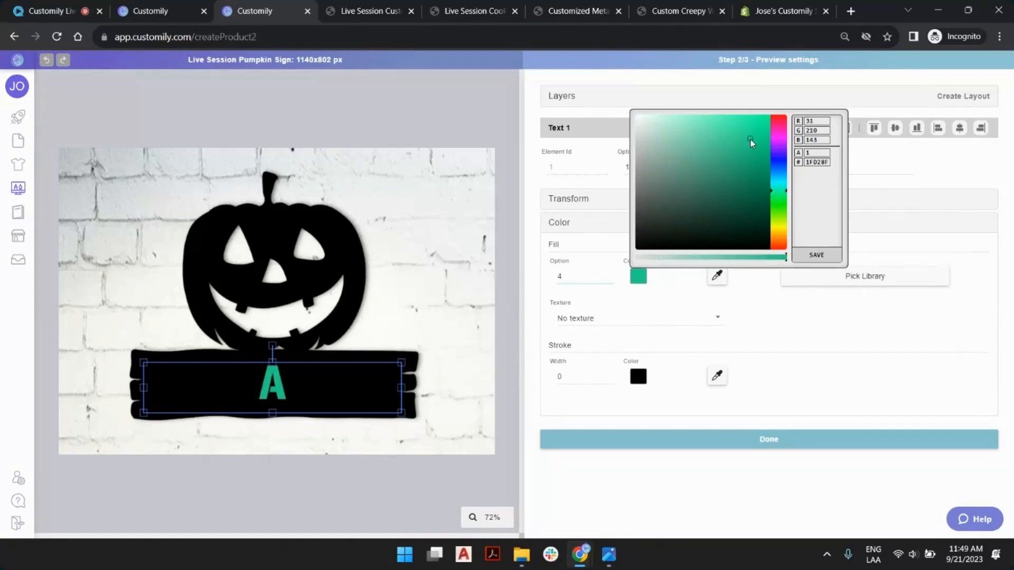
click(816, 255)
click(553, 314)
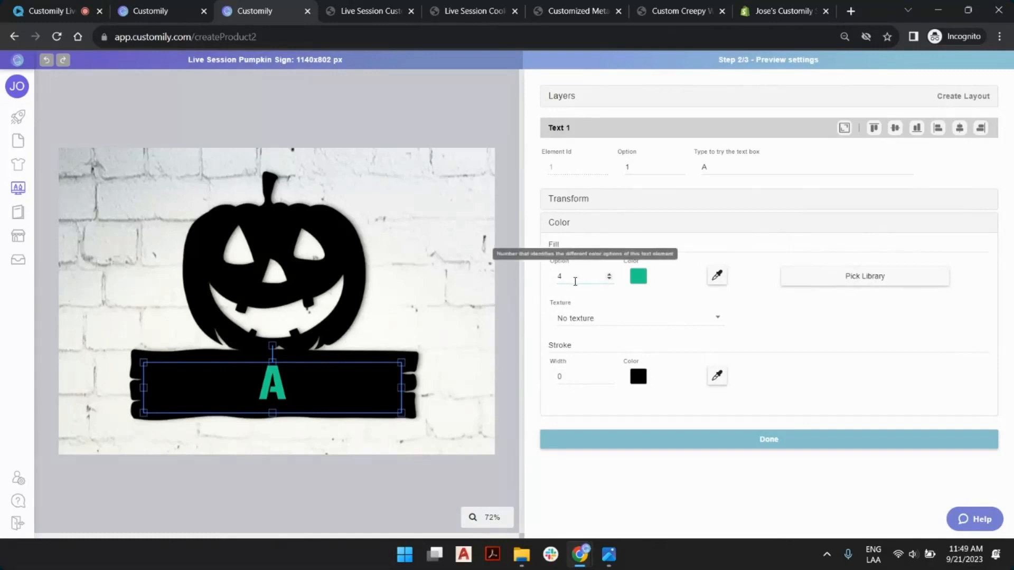
key(Escape)
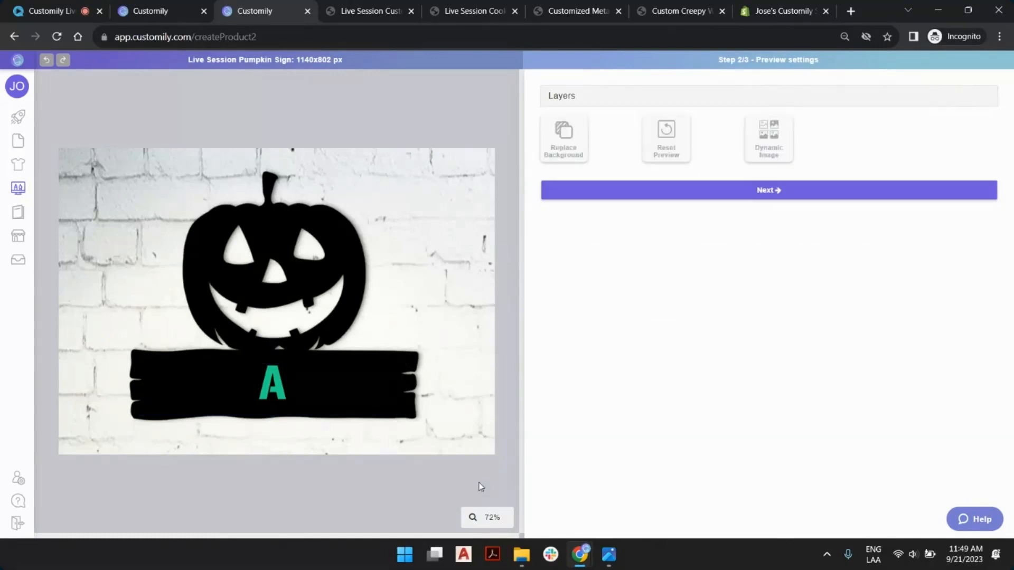
Proceed to the template review and save the updated pumpkin sign template
click(711, 192)
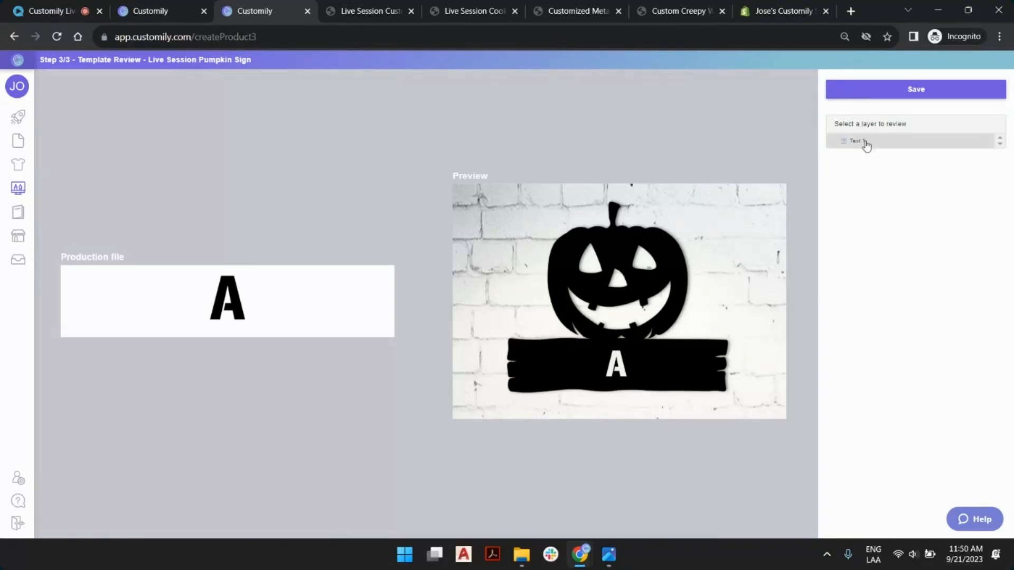
click(876, 93)
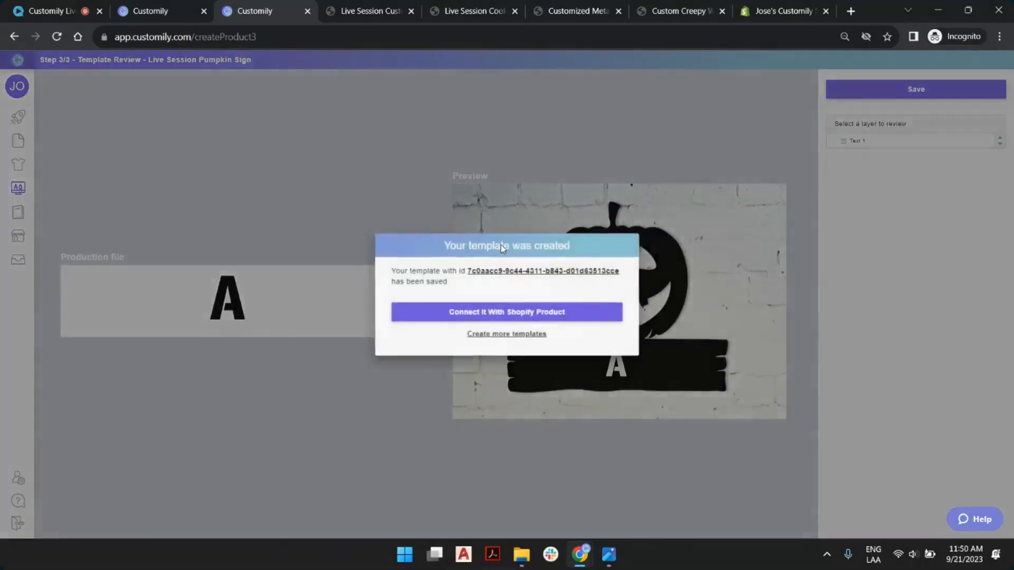
click(510, 335)
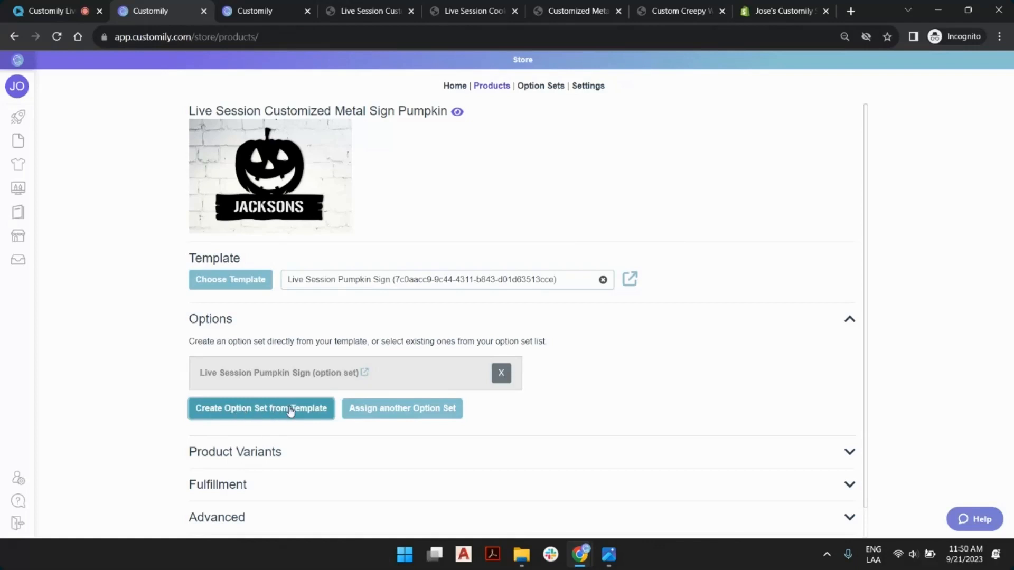
Replace the product's assigned option set with a new one created from the template, and save the product
click(222, 407)
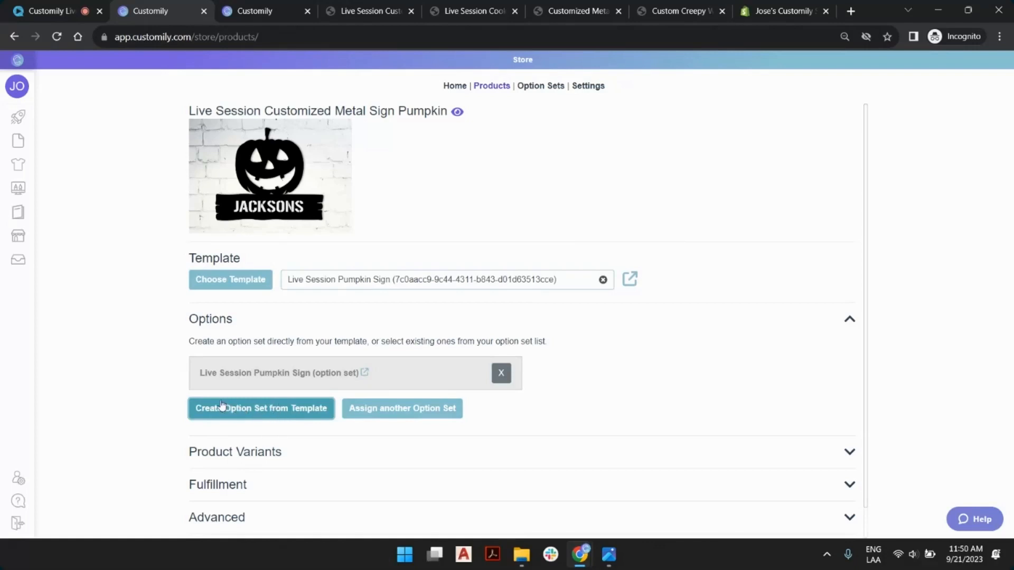
click(501, 373)
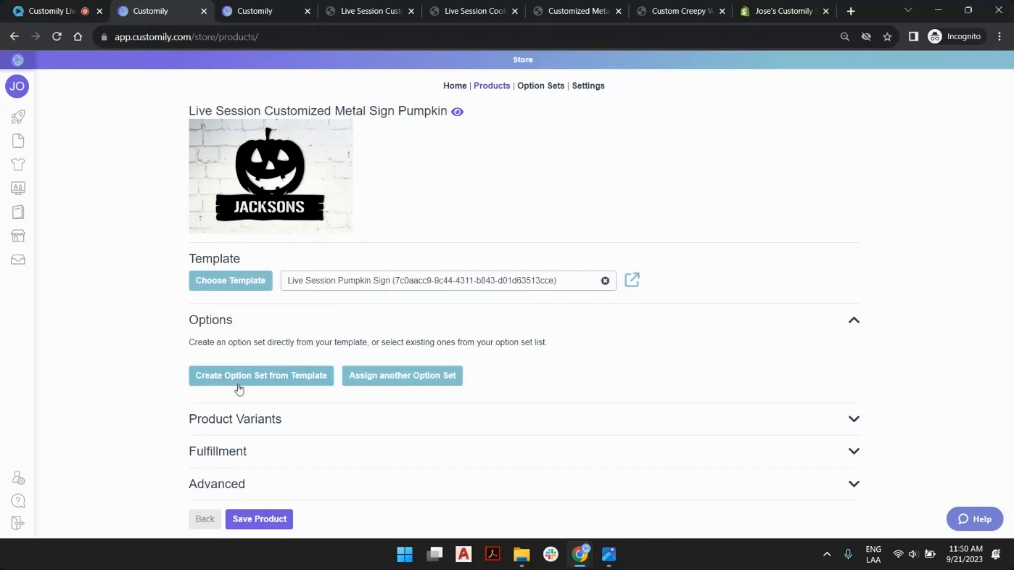
click(256, 378)
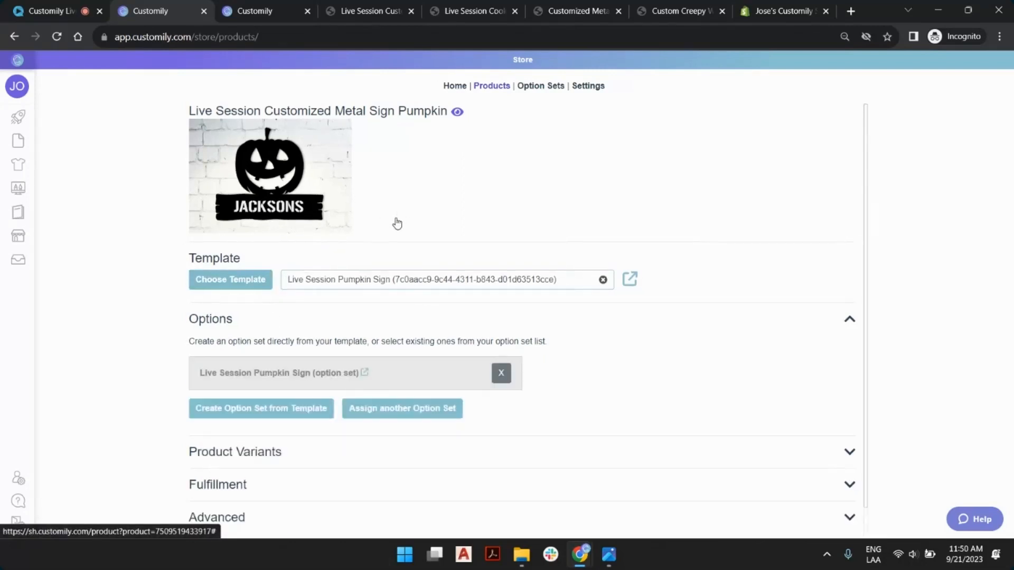
scroll(397, 233, down, 1)
click(285, 518)
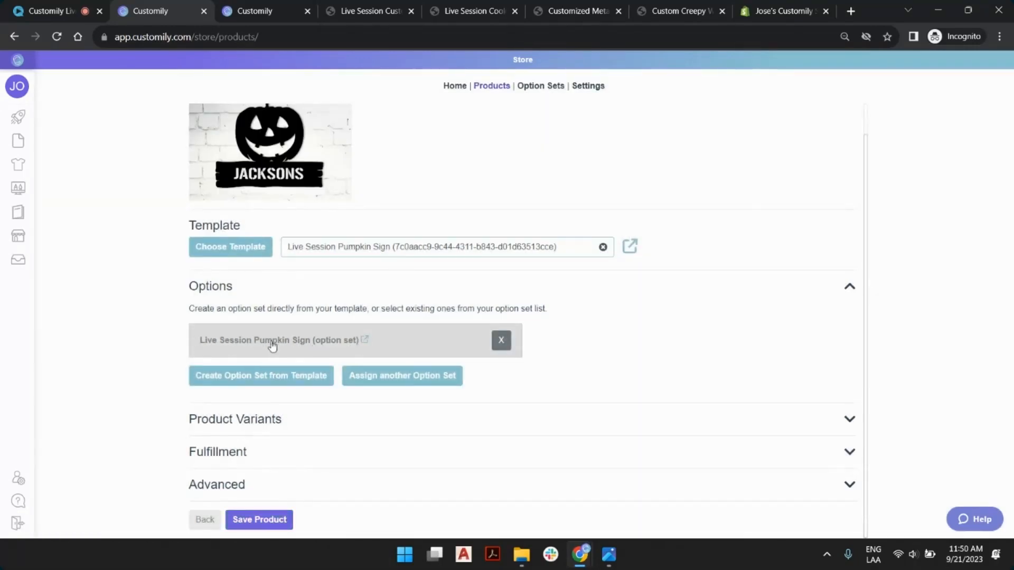
Open the Live Session Pumpkin Sign option set with the options preview enabled, and open the Type your Name Color swatch for editing
click(315, 343)
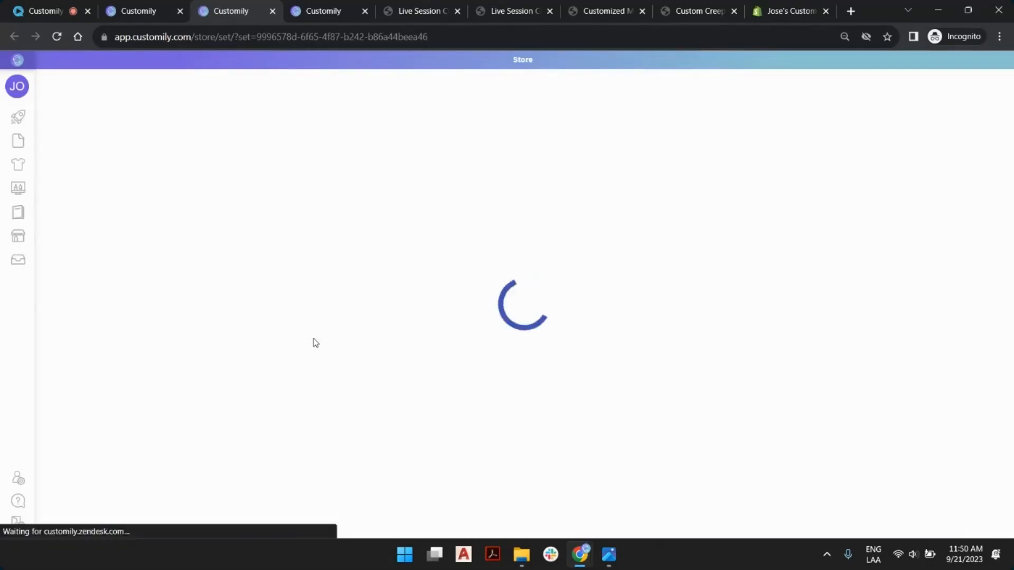
click(418, 11)
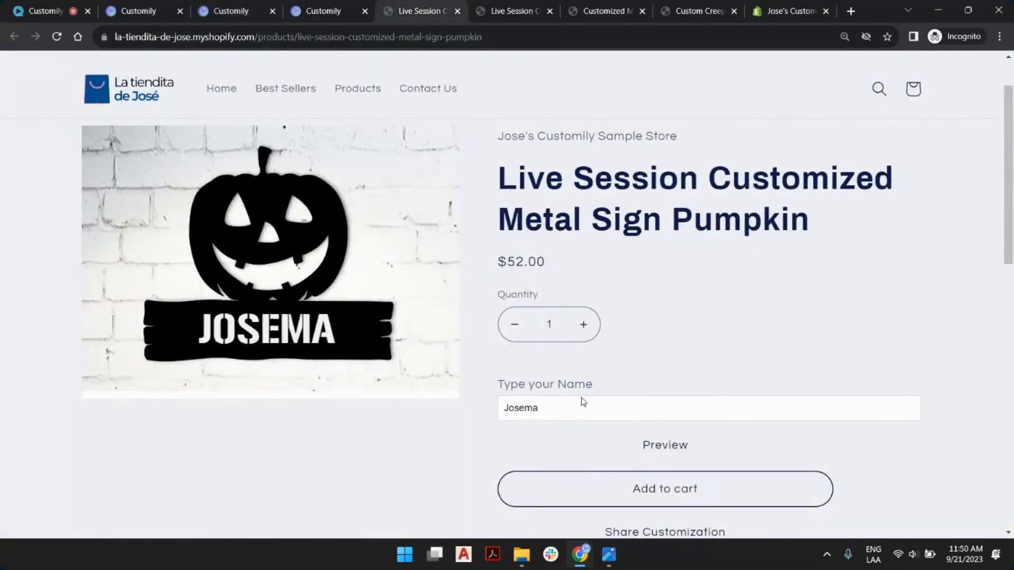
click(239, 7)
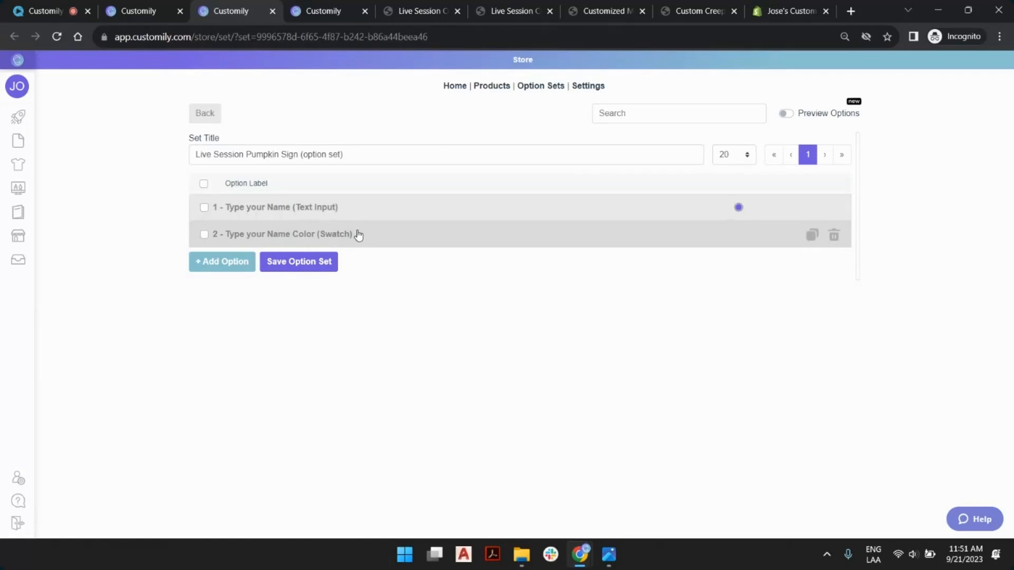
click(787, 114)
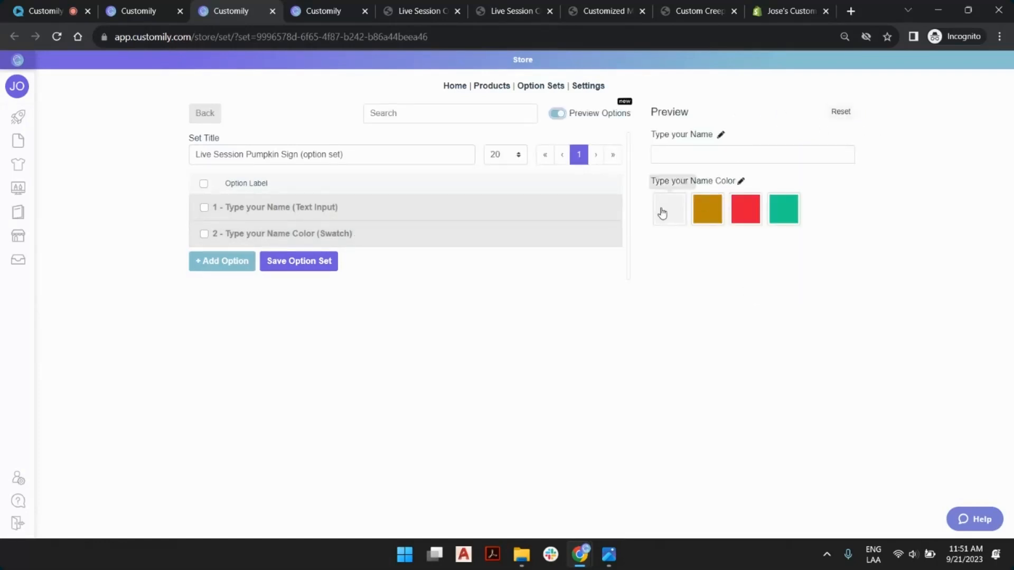
click(742, 182)
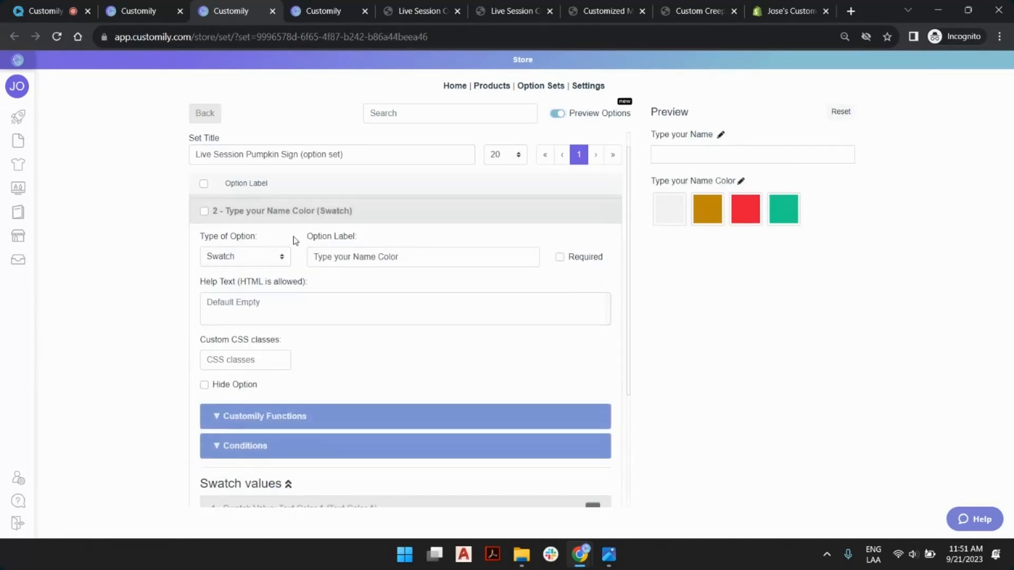
Rename the name color swatch's option label to "Pick back LED Color" and collapse the option
drag(375, 257, 284, 260)
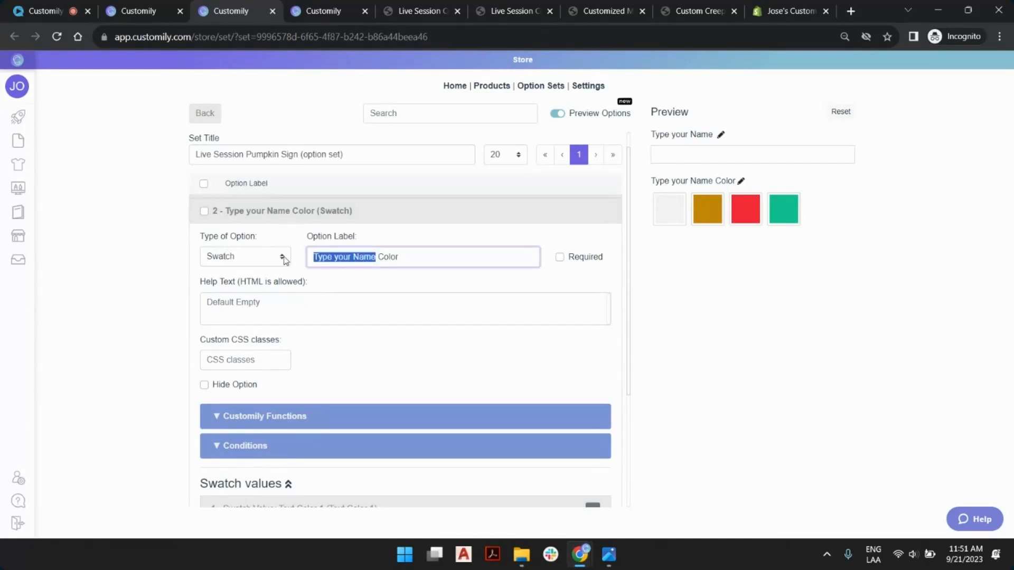
text(Pick LL)
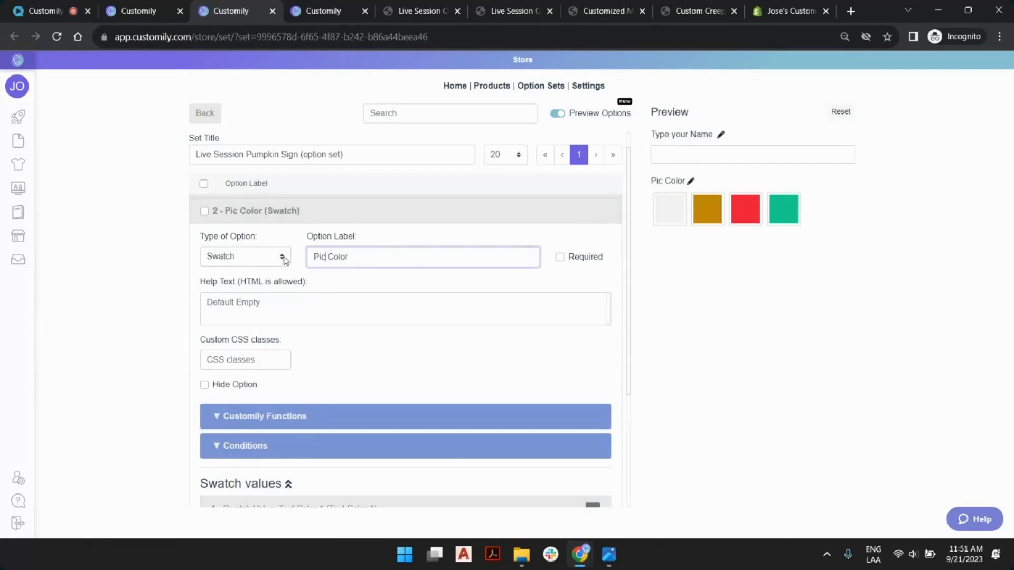
key(BackSpace)
text(ED)
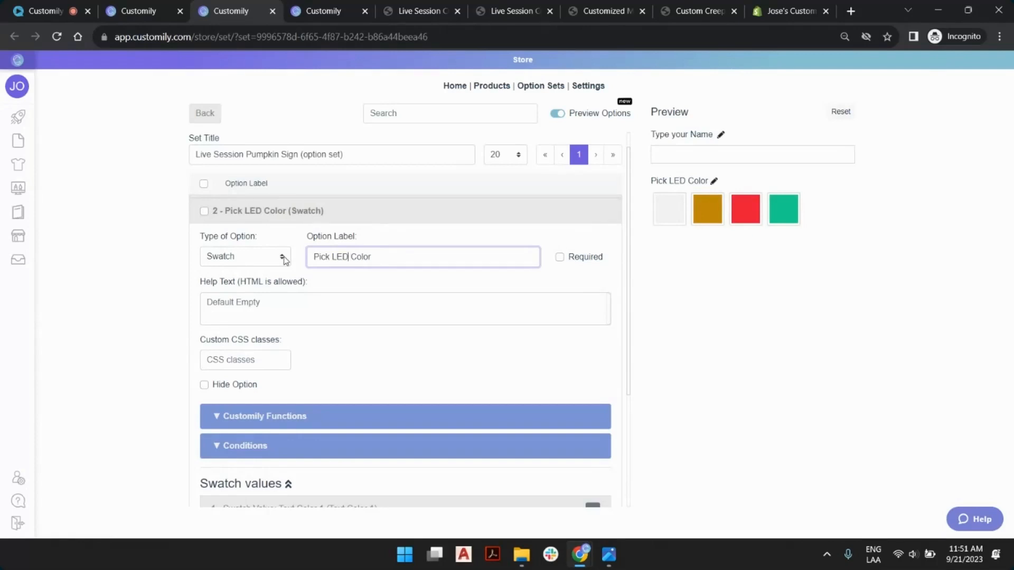
text(back)
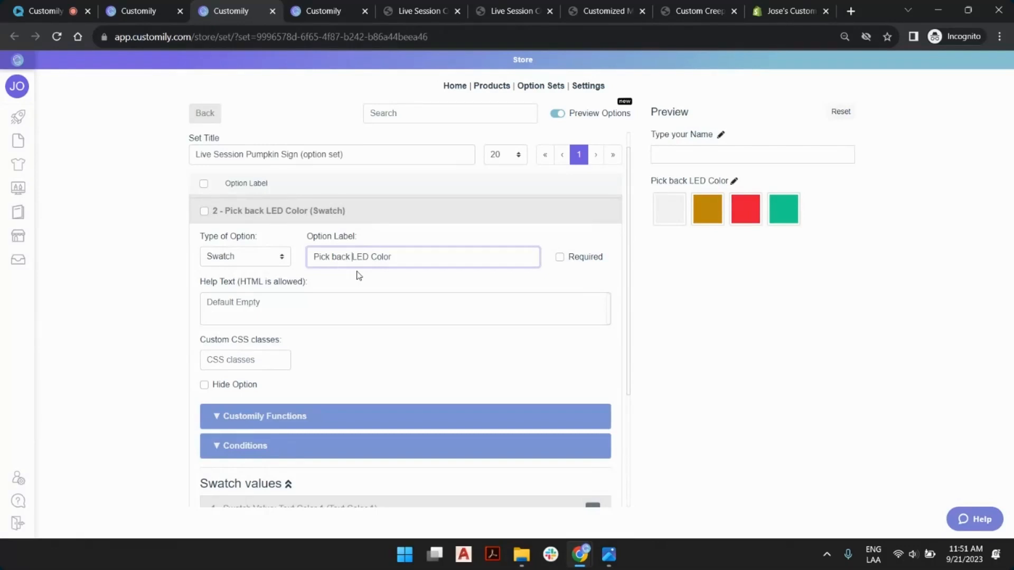
click(316, 222)
click(327, 210)
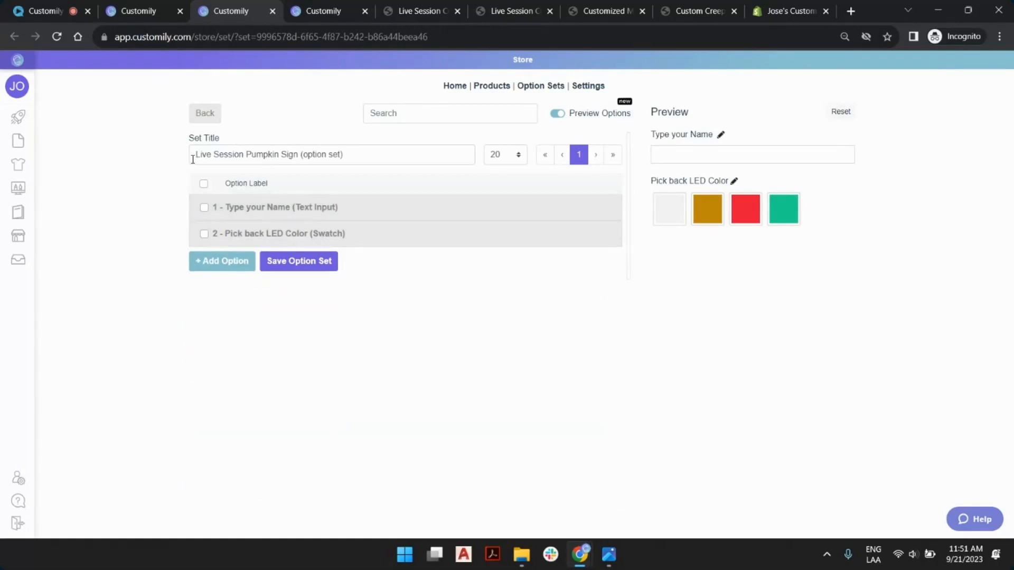
Change the set title to "Live Session Pumpkin Sign WITH COLORS (option set)" and save the option set
drag(193, 159, 300, 154)
click(301, 154)
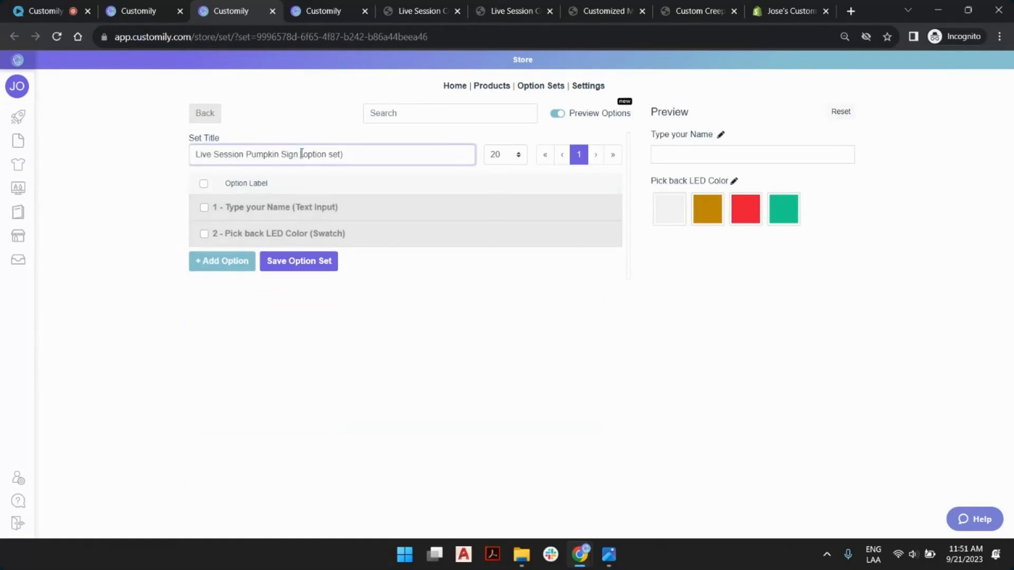
text(WITH COLORS)
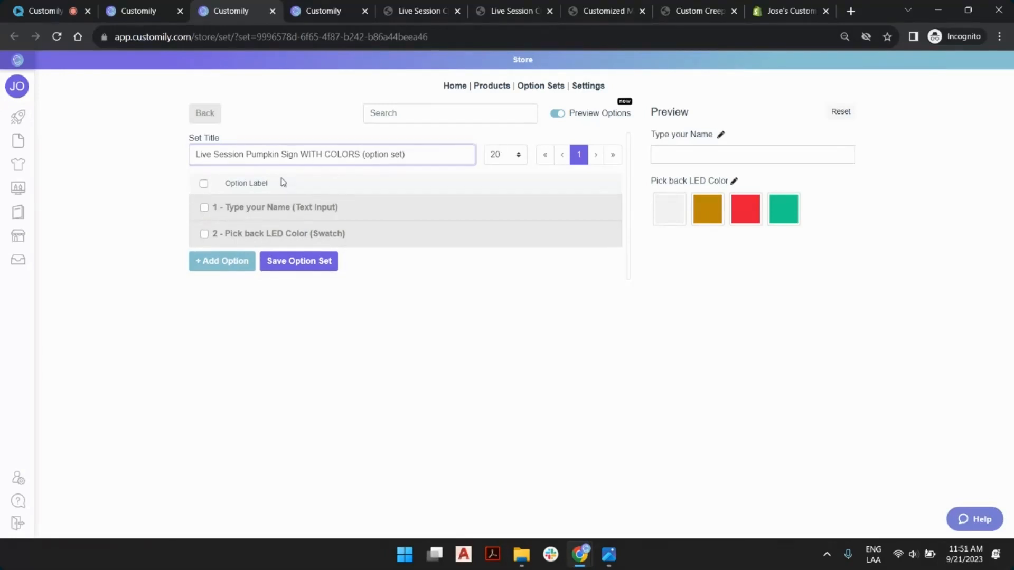
click(305, 259)
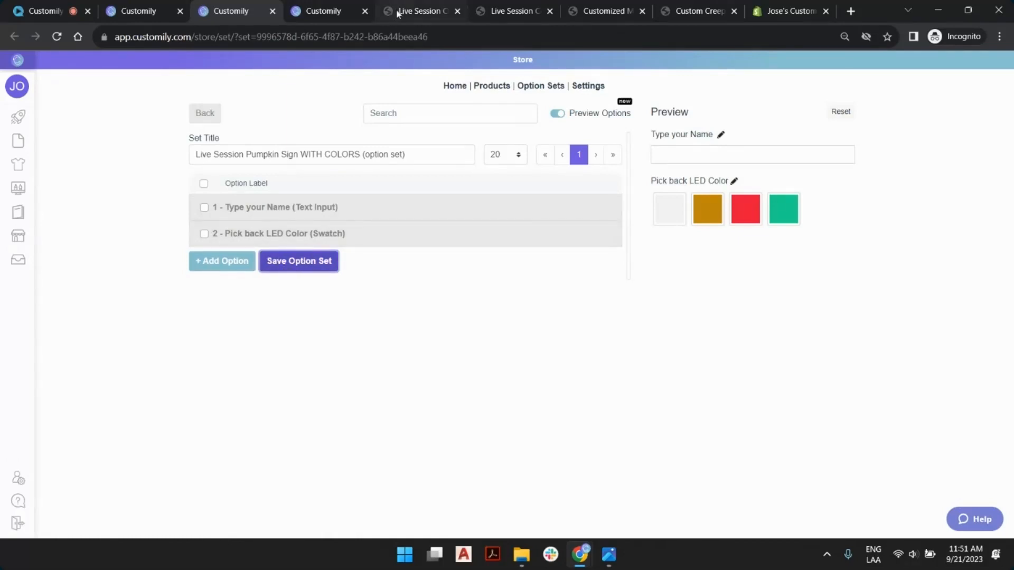
Reload the Live Session Customized Metal Sign Pumpkin store page and enter a sample possessive name in capitals for the sign
click(417, 11)
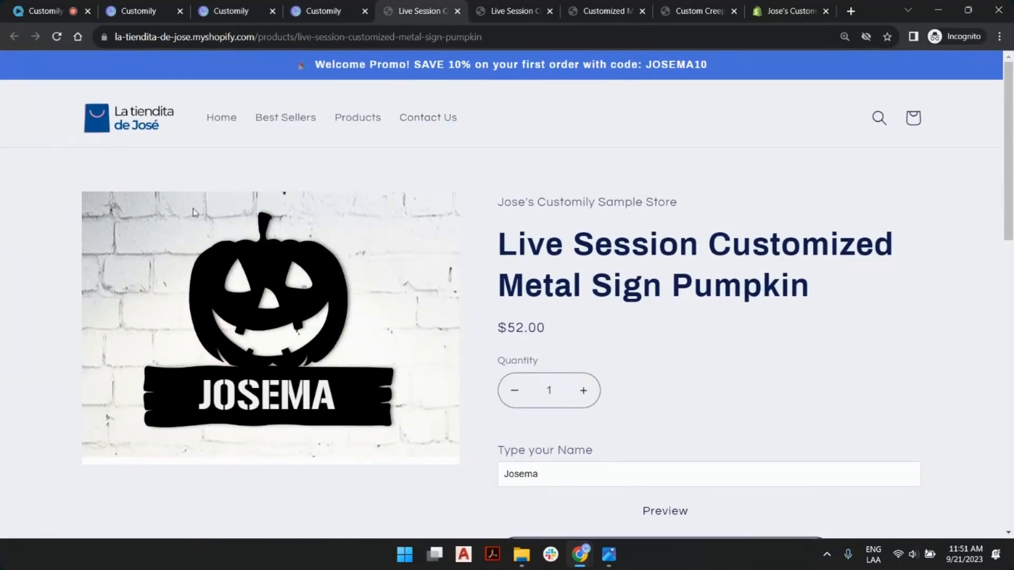
scroll(253, 277, down, 6)
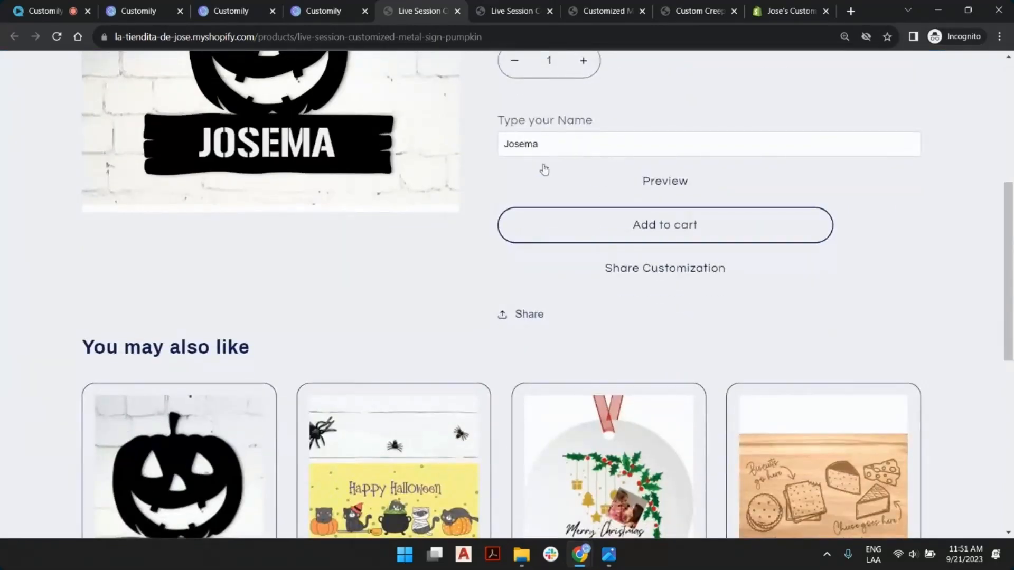
scroll(577, 165, up, 6)
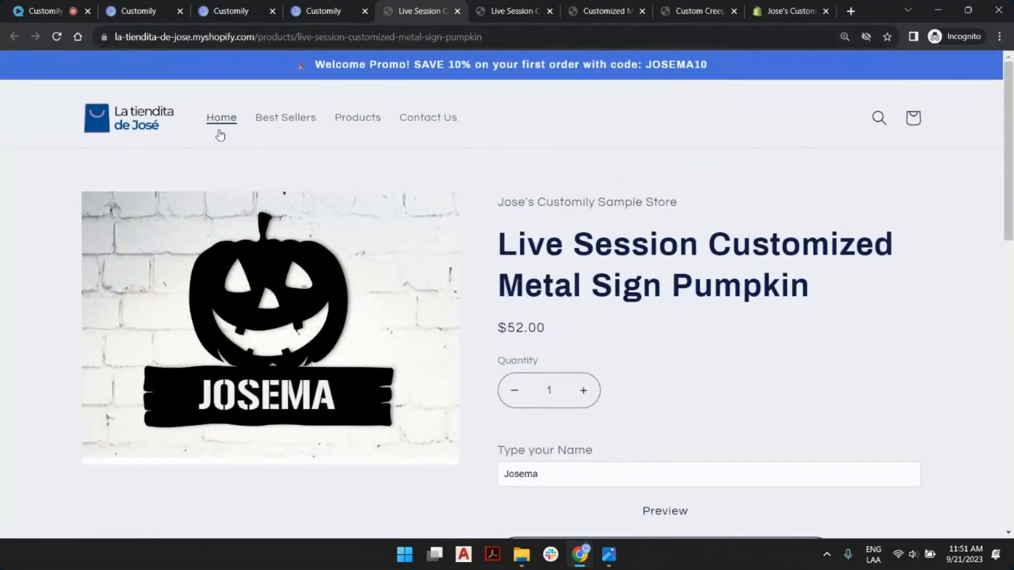
click(57, 37)
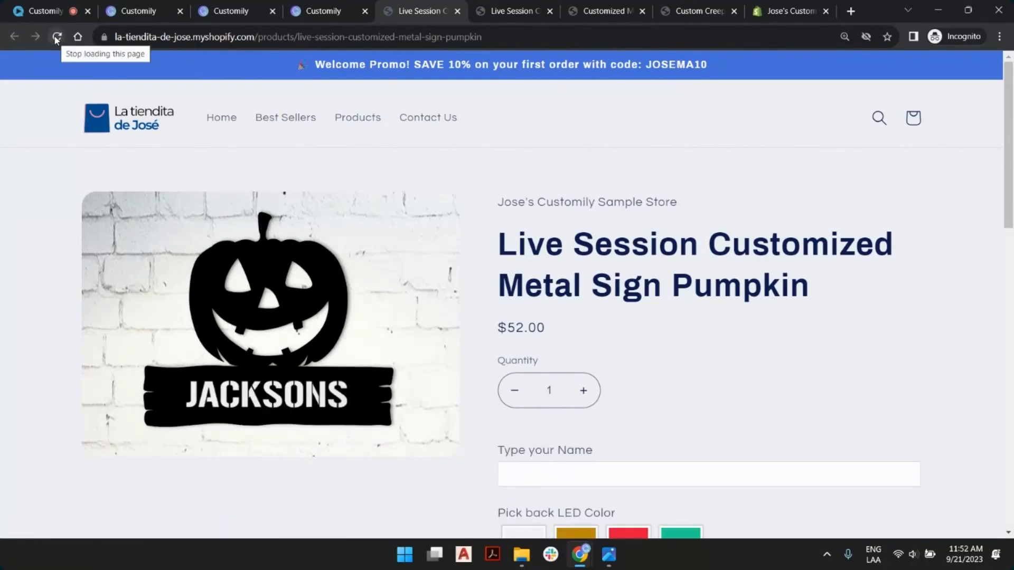
scroll(521, 192, down, 3)
click(618, 278)
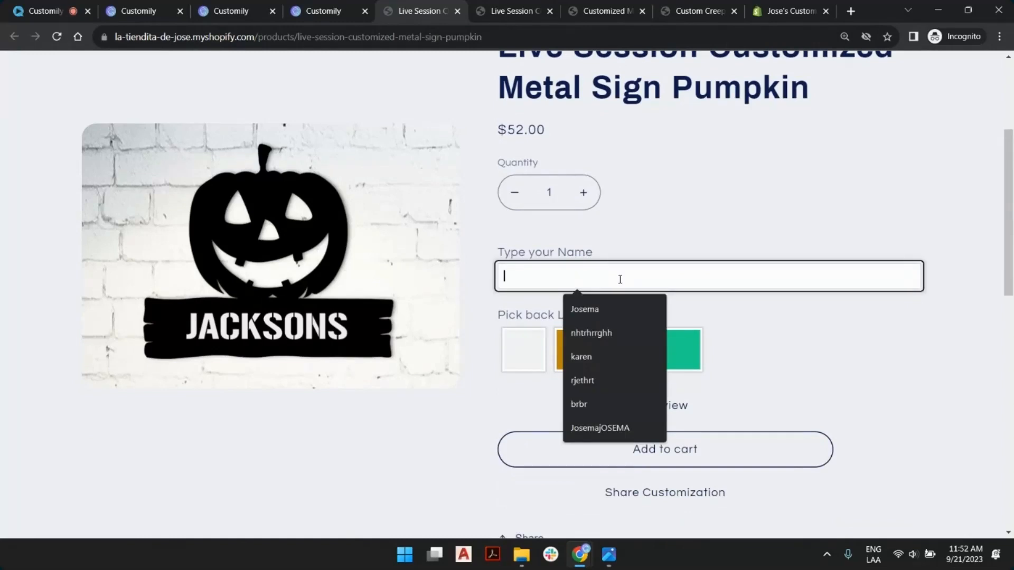
text(CECILIA)
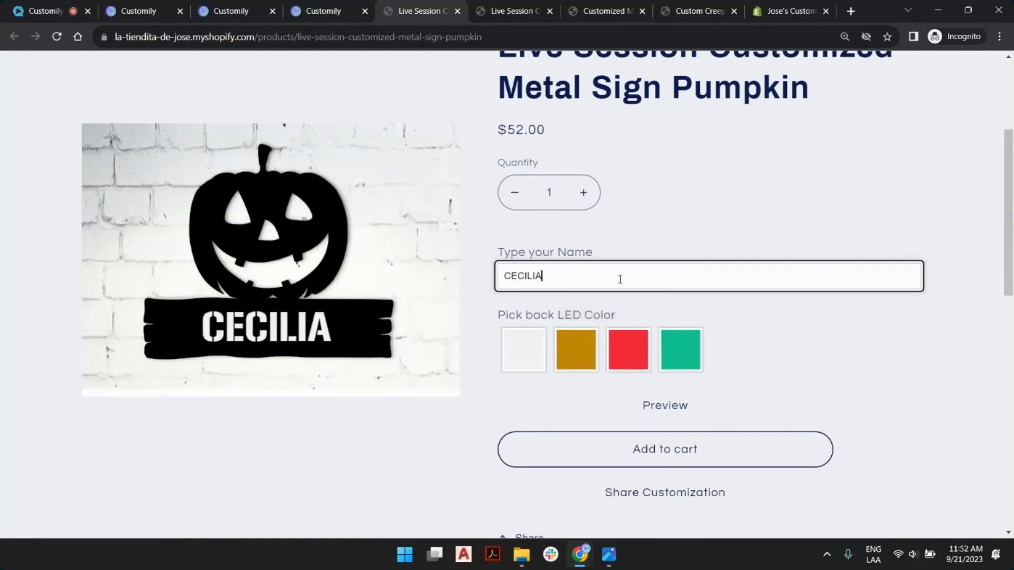
text('S)
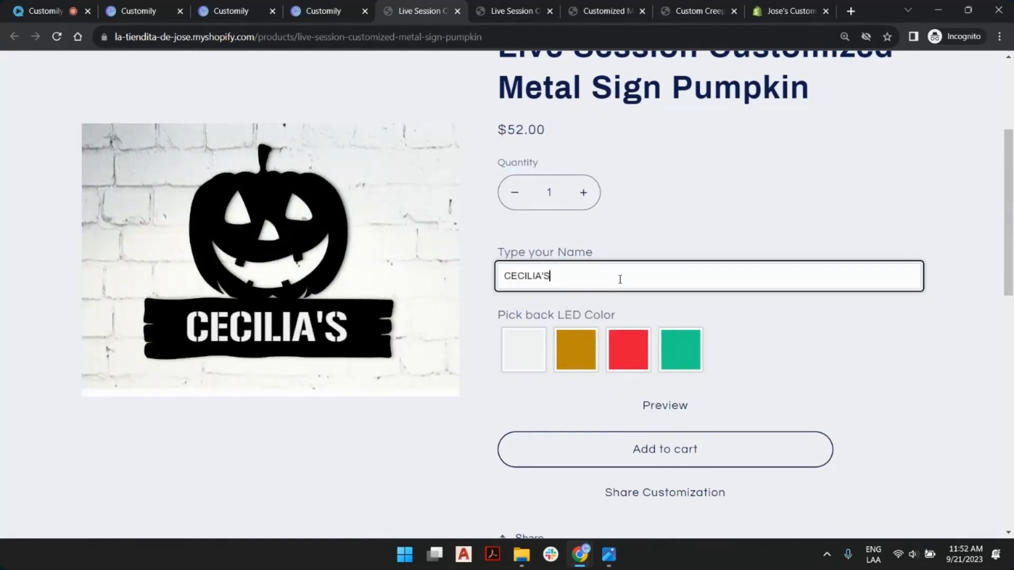
Try the gold, red and green back LED colors on the sign's name, leaving gold (Text Color 2) selected
click(579, 350)
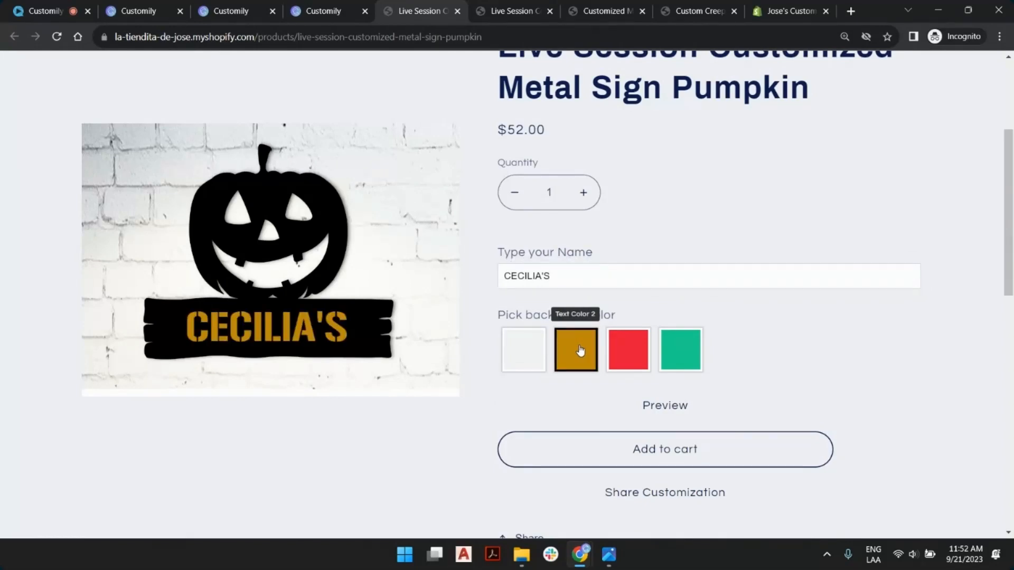
click(628, 350)
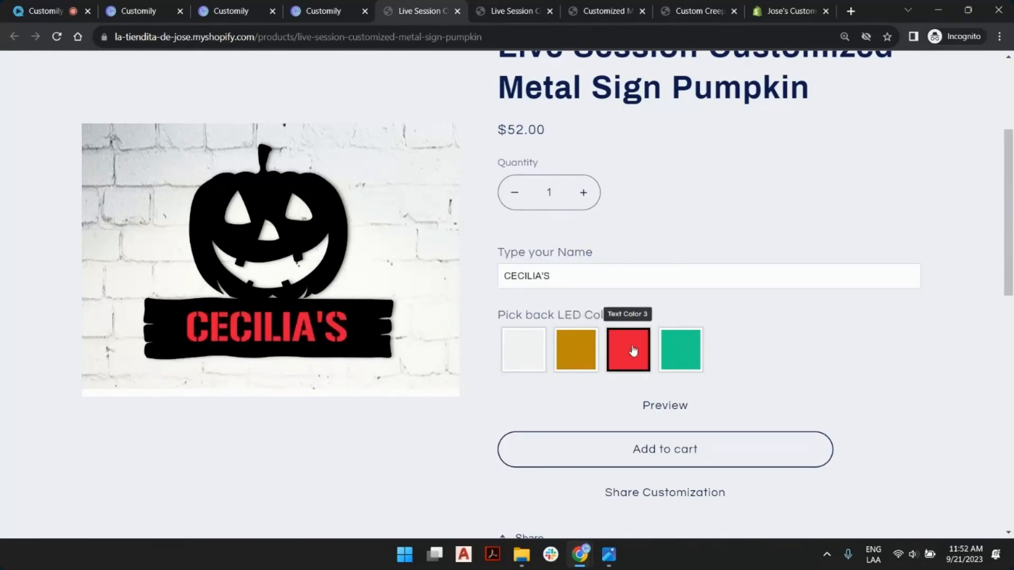
click(687, 348)
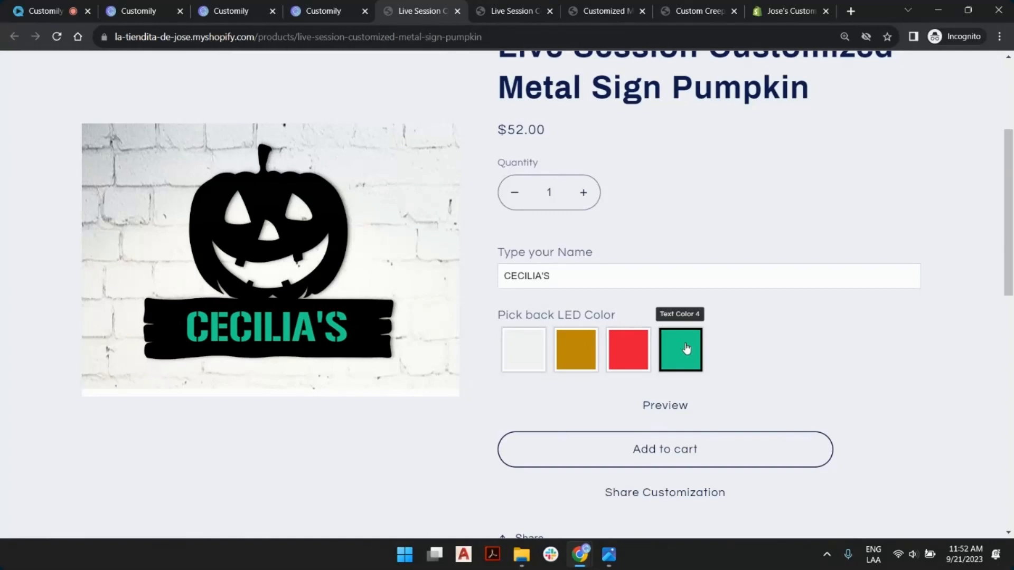
click(628, 349)
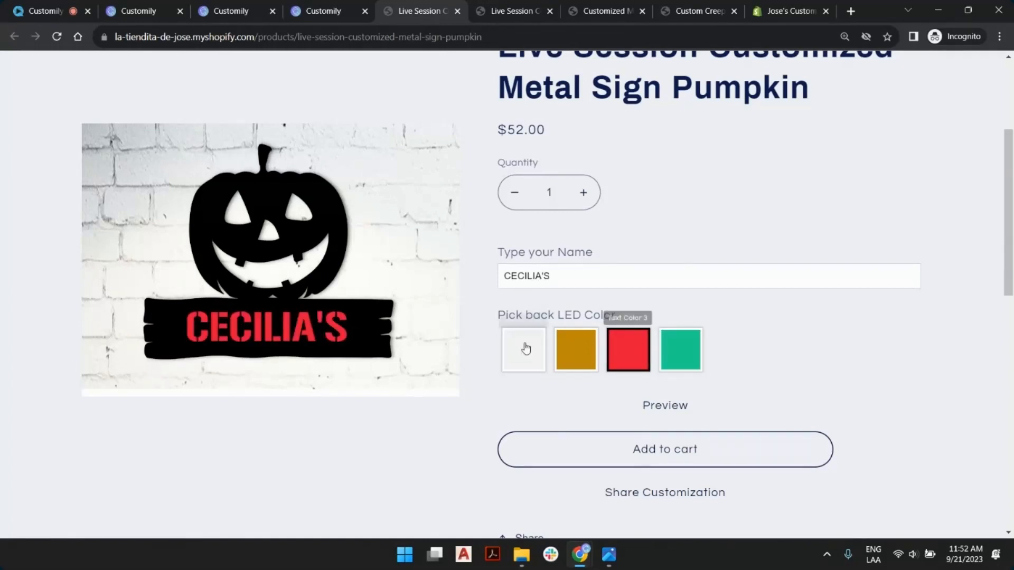
click(576, 348)
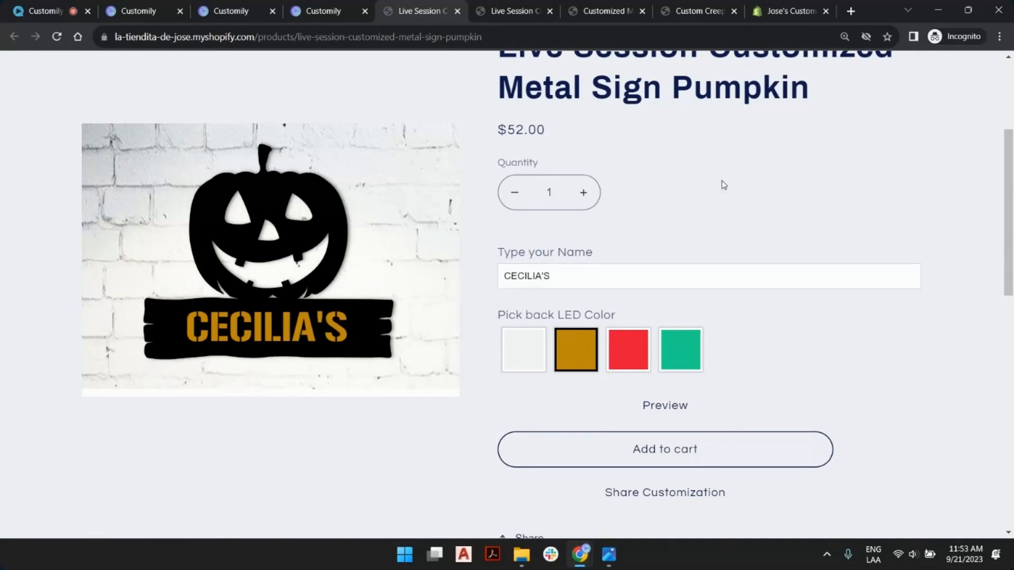
Examine the Live Session Cookie Creepy Meow store page and the choices offered for the number of cats
click(494, 10)
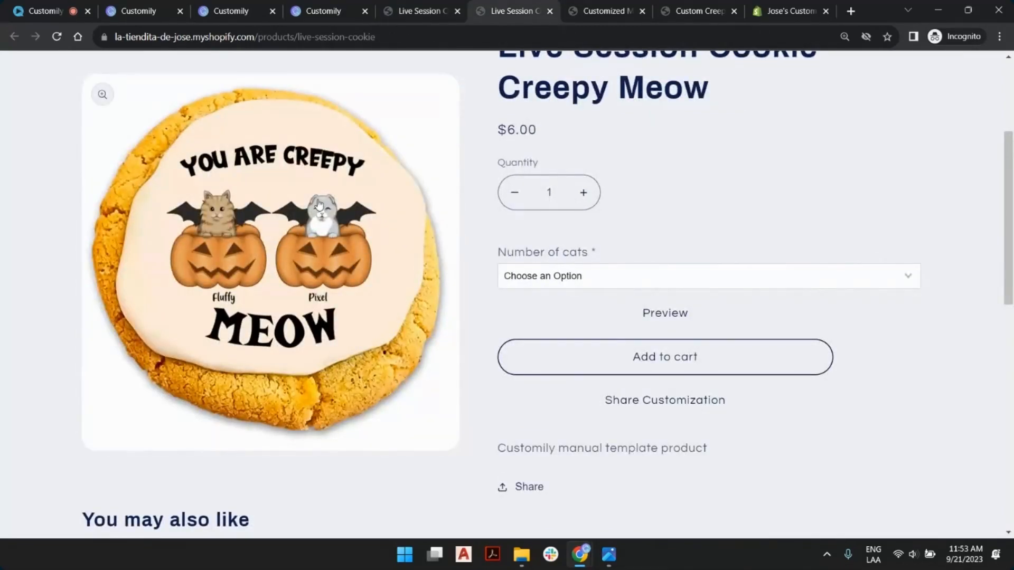
scroll(317, 203, up, 4)
scroll(494, 242, down, 1)
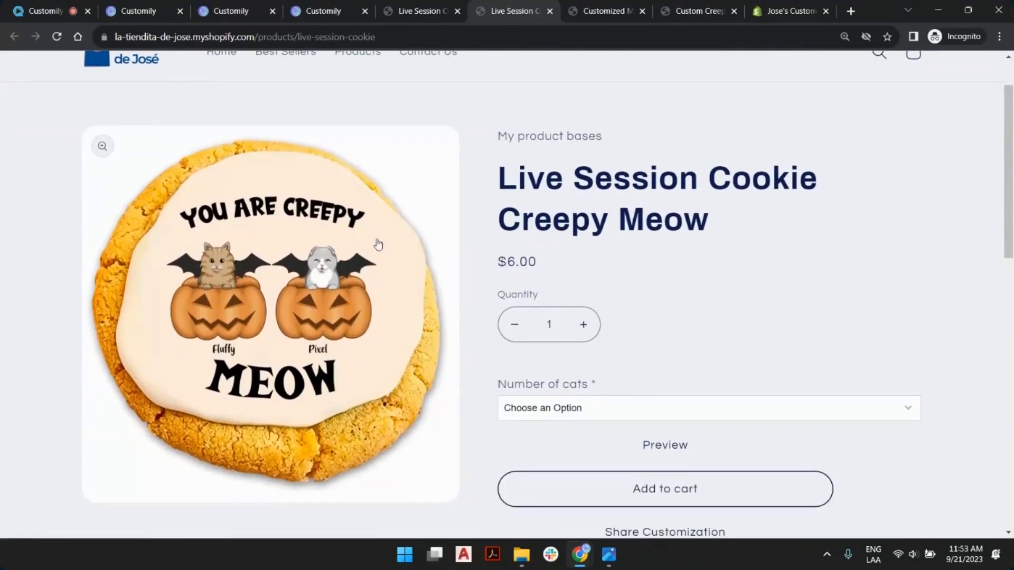
click(546, 401)
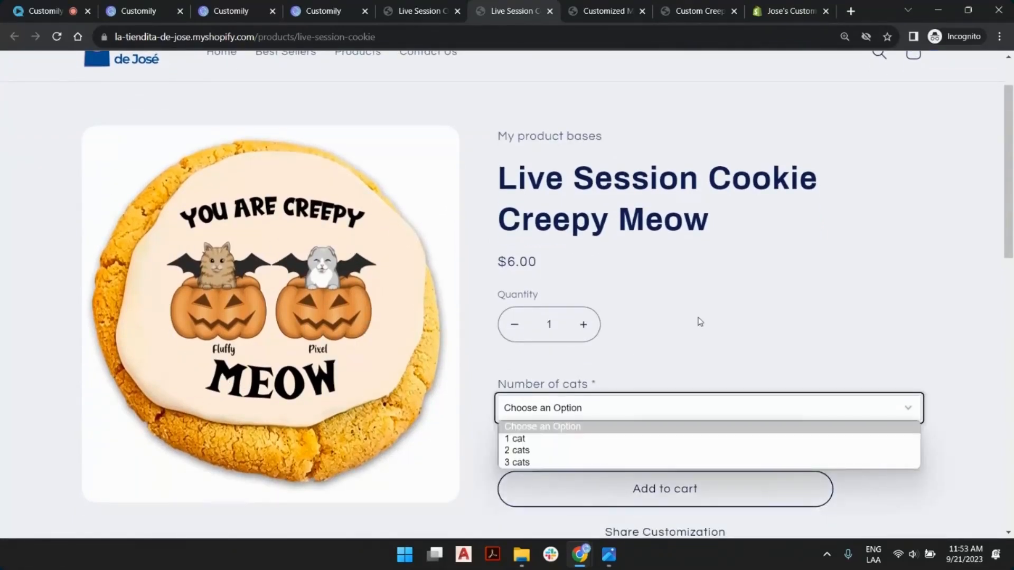
scroll(697, 321, down, 2)
click(549, 277)
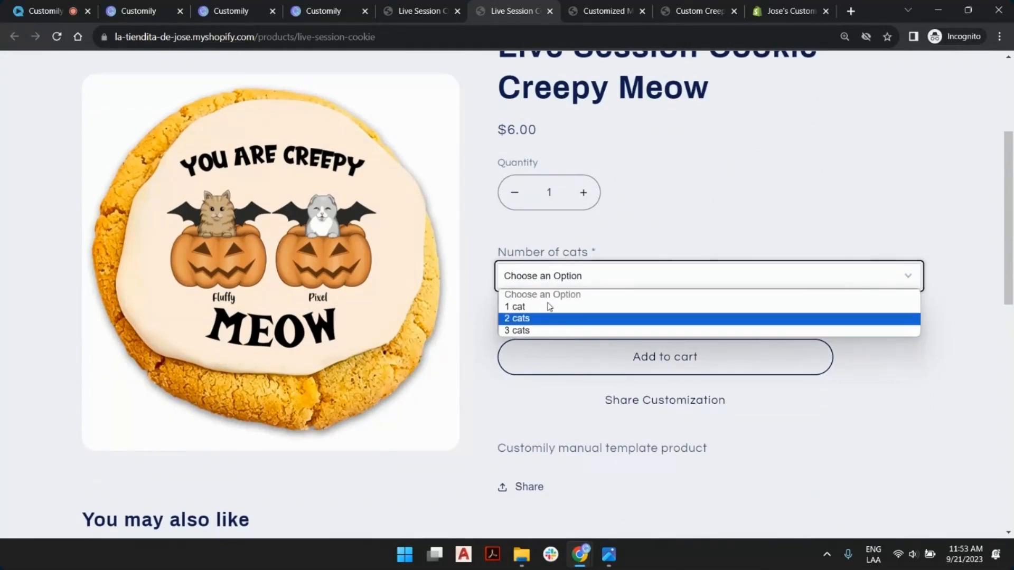
click(660, 212)
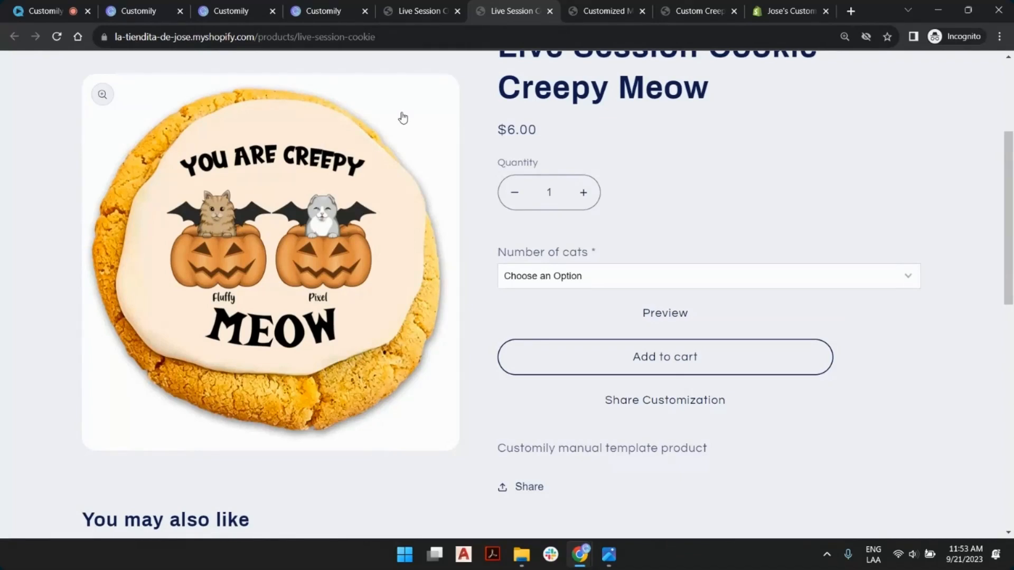
Return to the Customily store products, search for "cooki" and open the Live Session Cookie Creepy Meow product
click(251, 5)
click(149, 7)
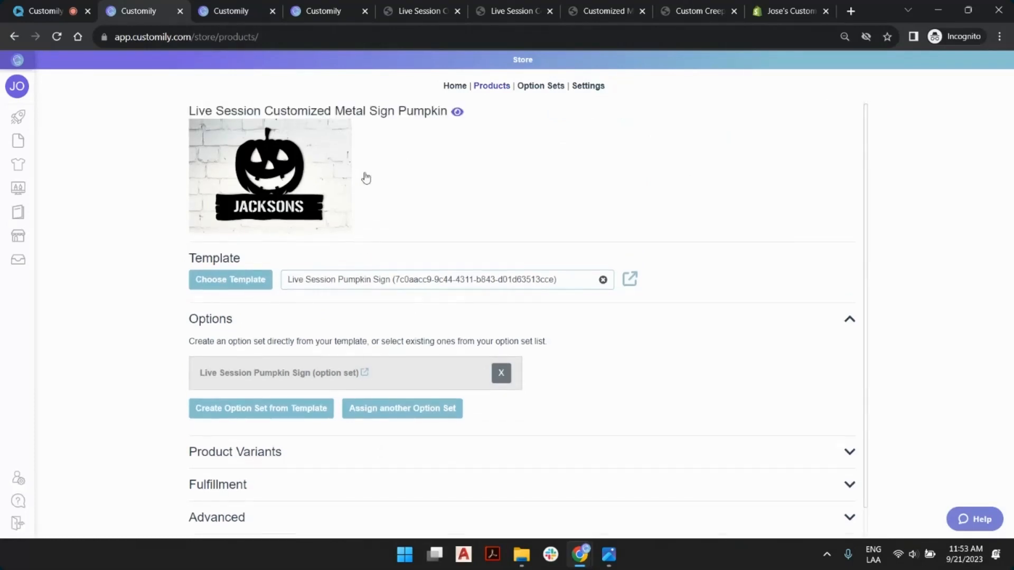
mouse_move(19, 238)
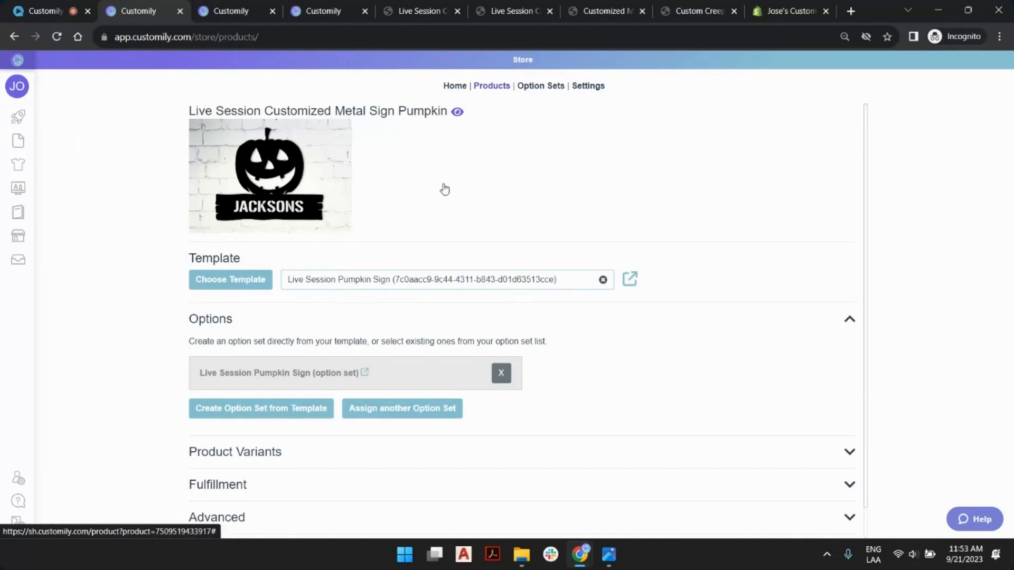
click(498, 90)
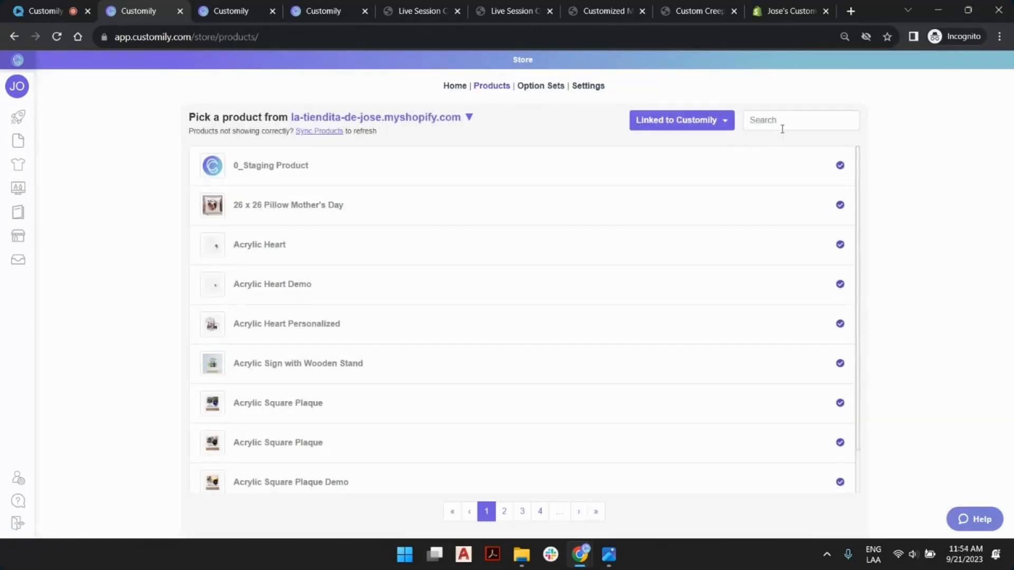
click(785, 120)
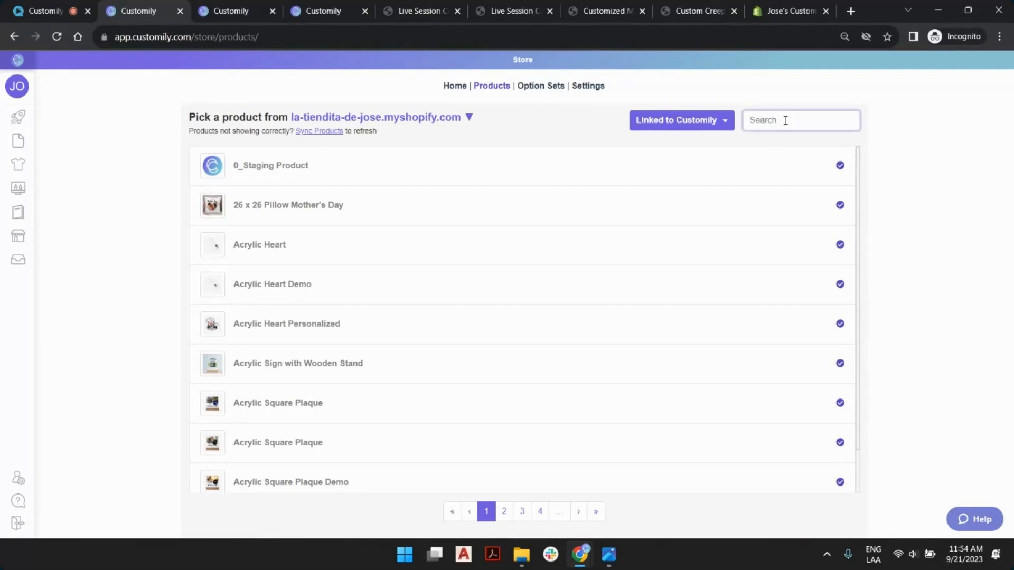
text(cooki)
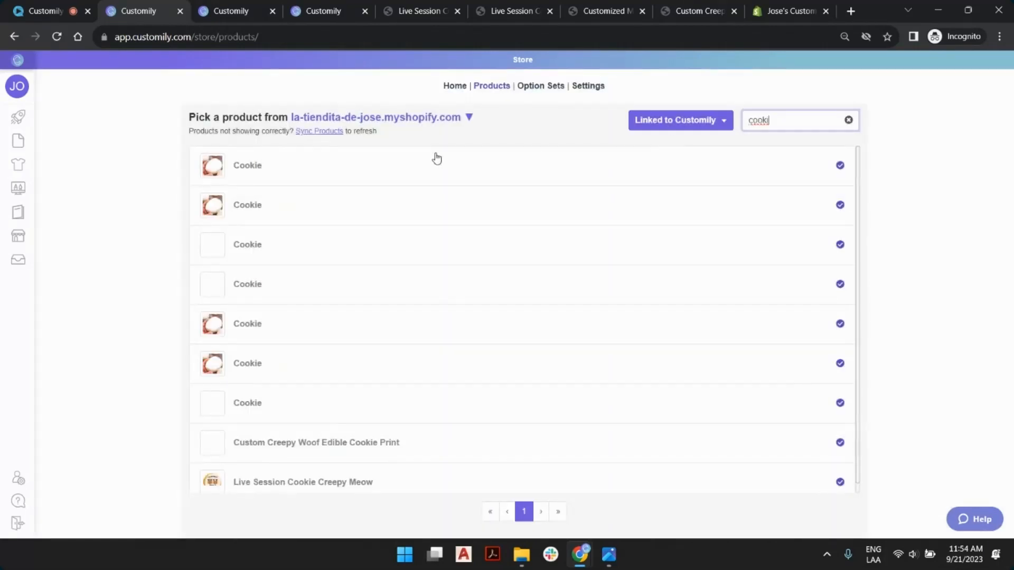
scroll(417, 364, down, 1)
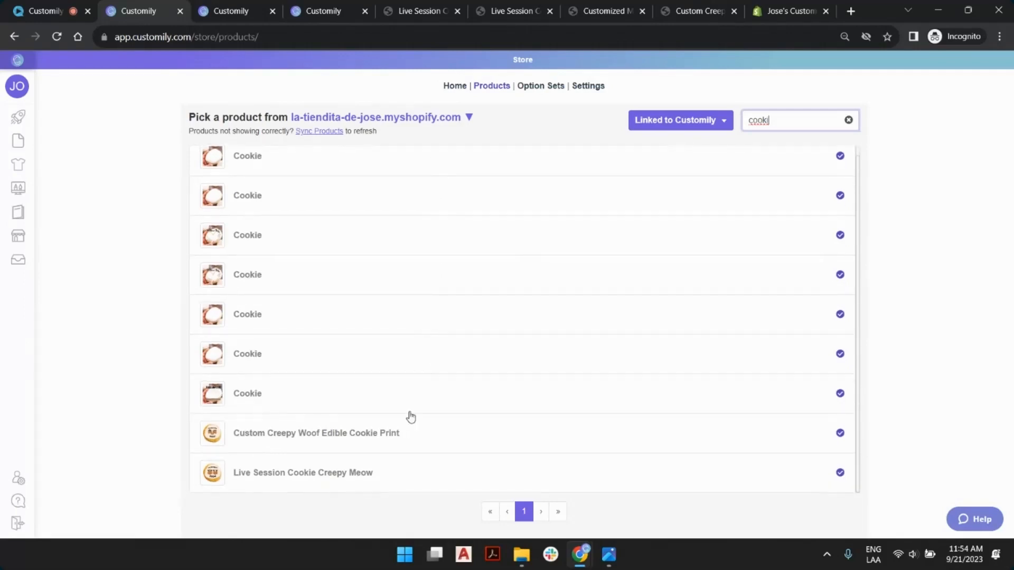
click(342, 478)
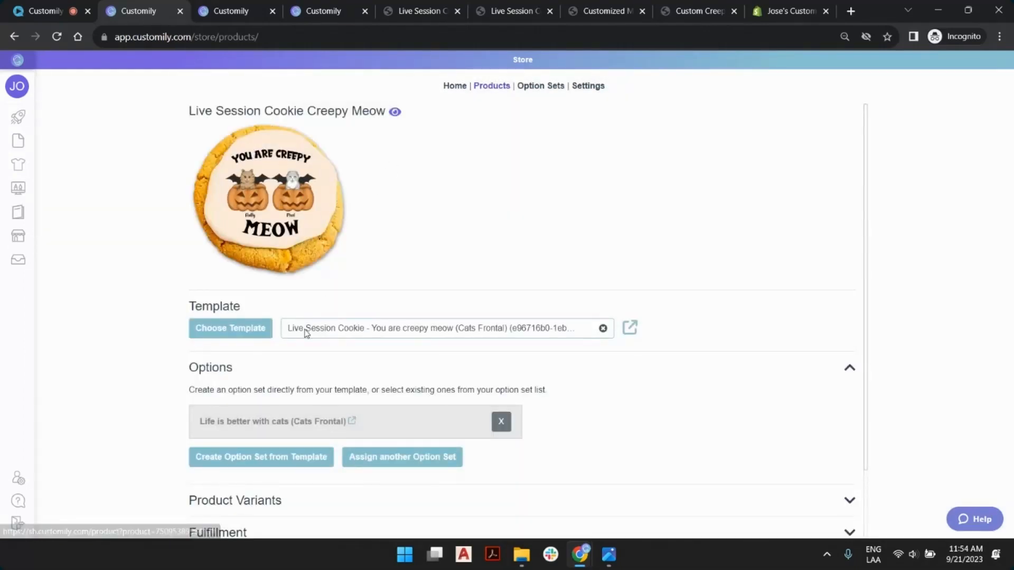
Open the cookie product's linked template in the templates list and close the two older Customily tabs beside it
click(630, 333)
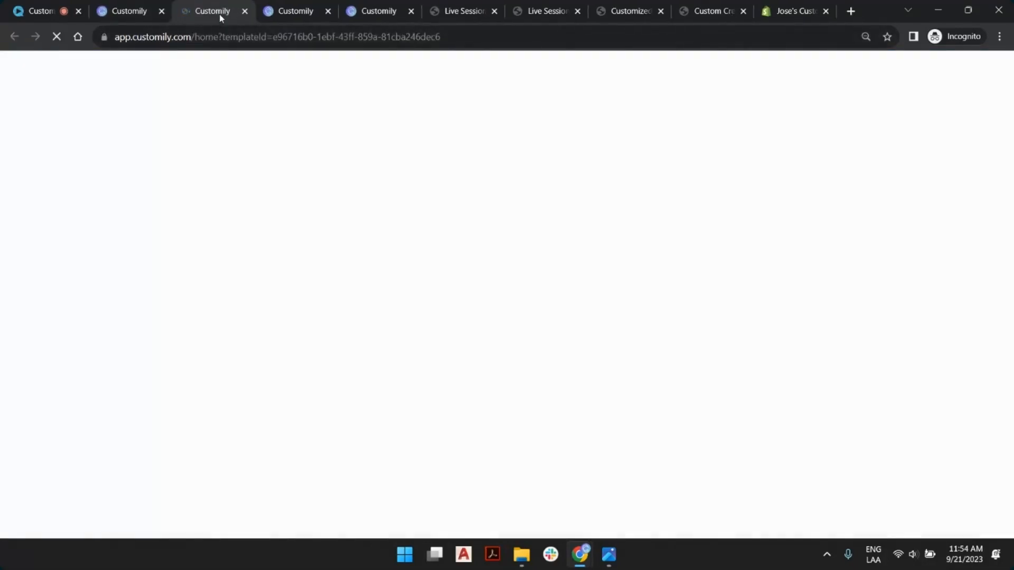
click(328, 11)
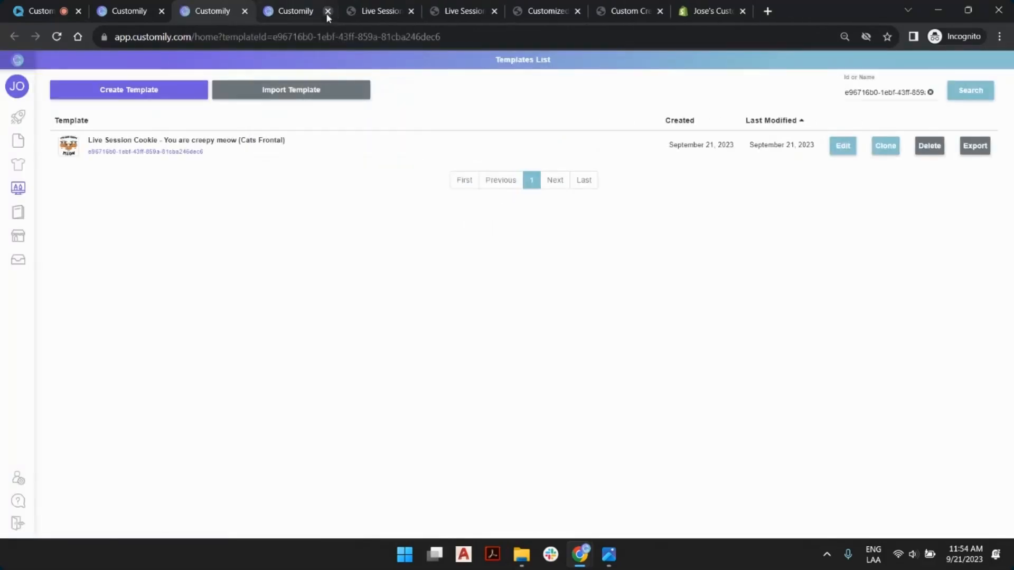
click(328, 11)
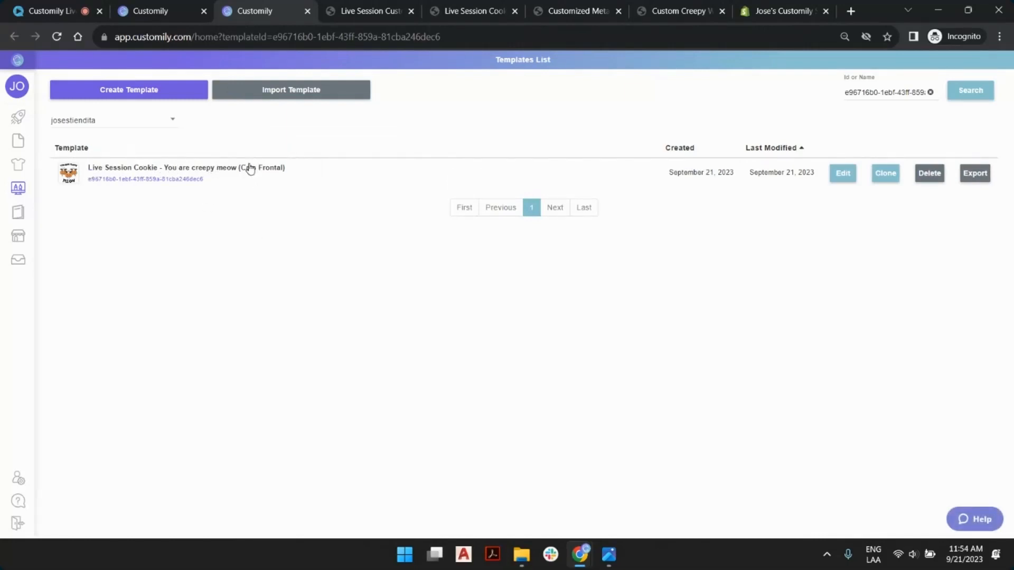
Clone the Live Session Cookie creepy meow template and search the templates list for "creepy meow"
click(885, 175)
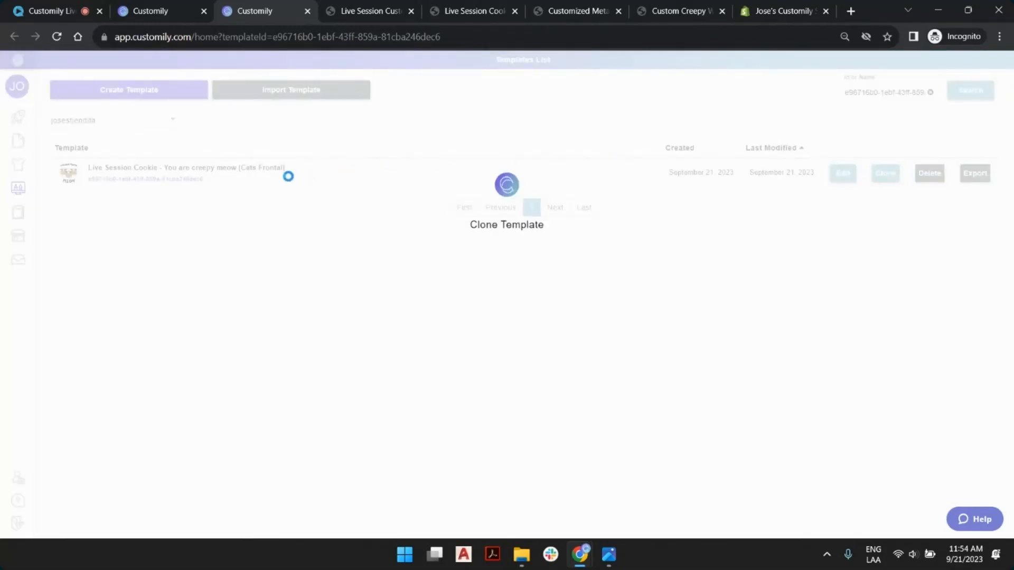
triple_click(876, 94)
text(c)
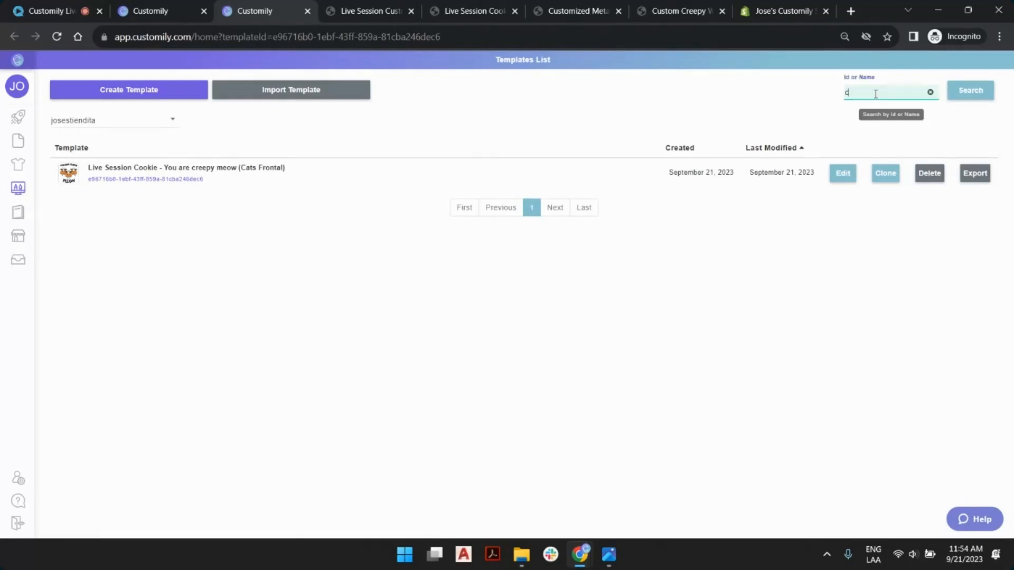
text(reepy meow)
key(Return)
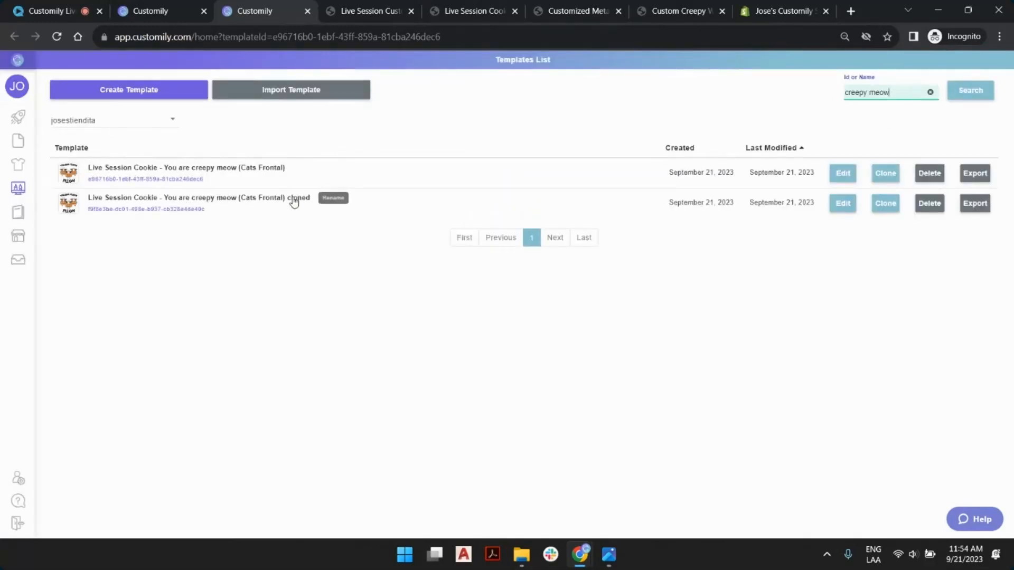
Rename the cloned template to "Live Session Cookie - You are creepy meow 4 CATS"
click(294, 202)
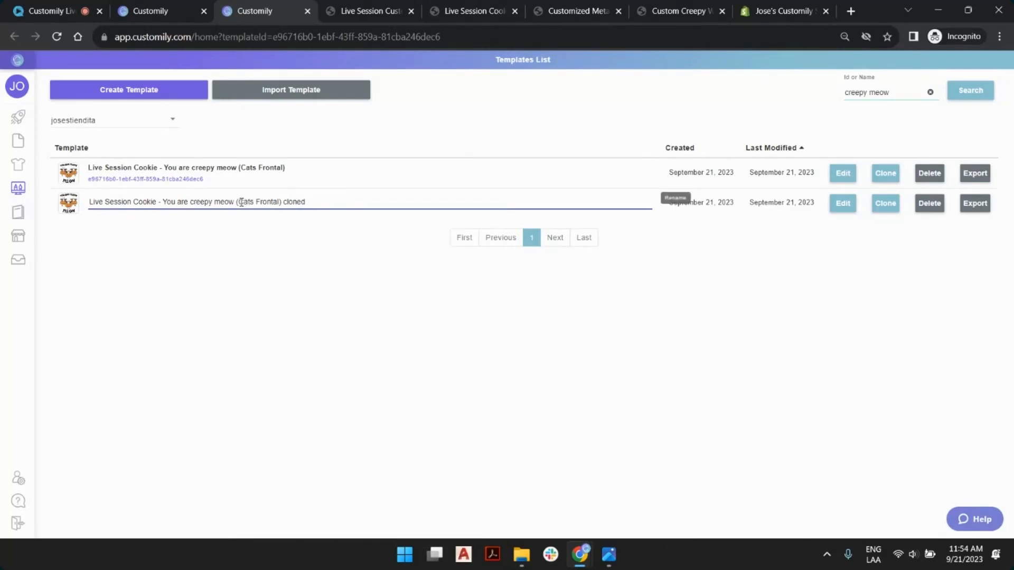
drag(240, 203, 366, 203)
key(BackSpace)
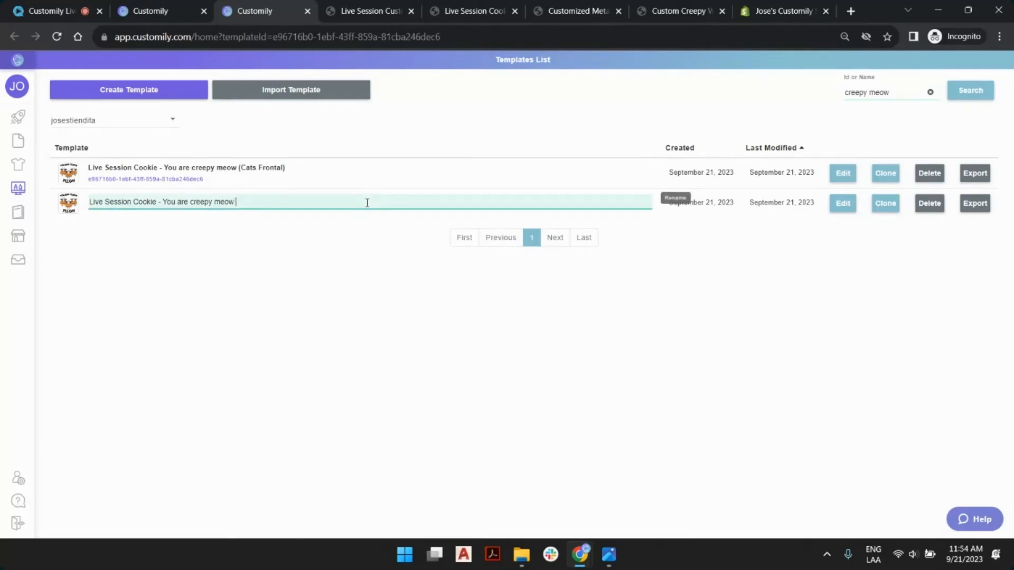
key(Return)
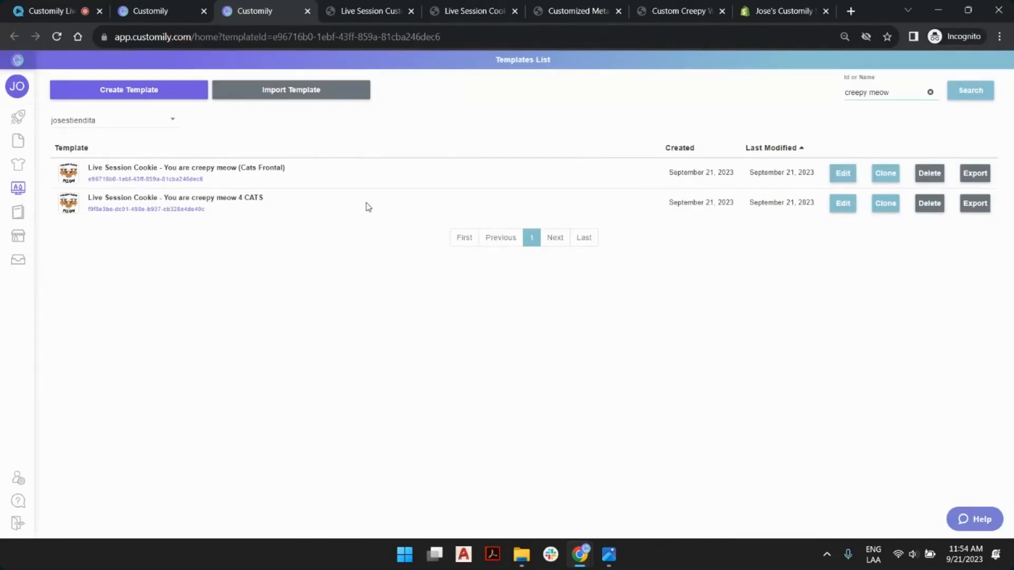
Open the 4 CATS template for editing and check its canvas dimensions
mouse_move(230, 173)
mouse_move(184, 187)
click(843, 205)
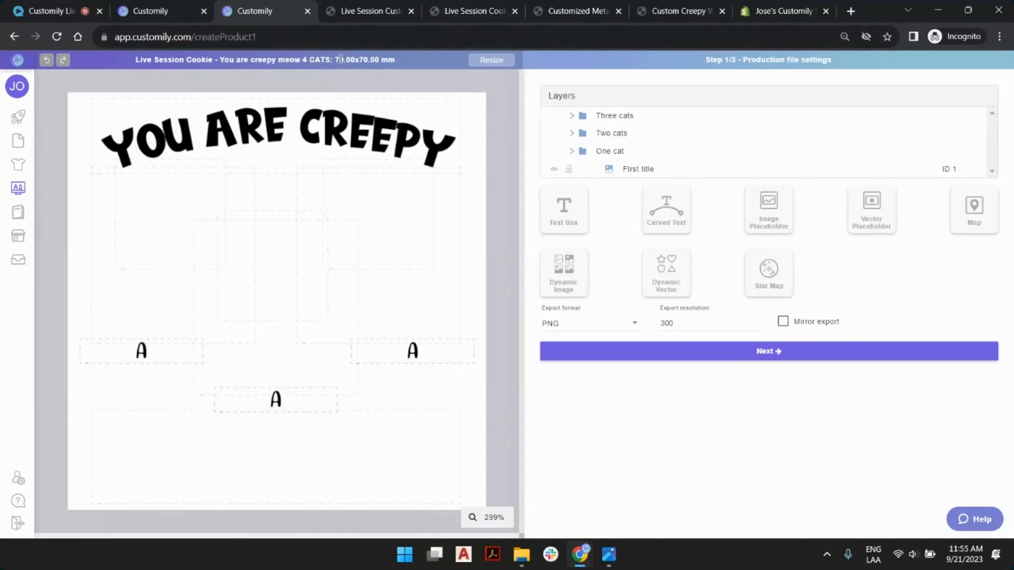
drag(337, 59, 379, 60)
click(378, 61)
Examine the First title layer and the elements of the One cat, Two cats and Three cats layouts
click(640, 170)
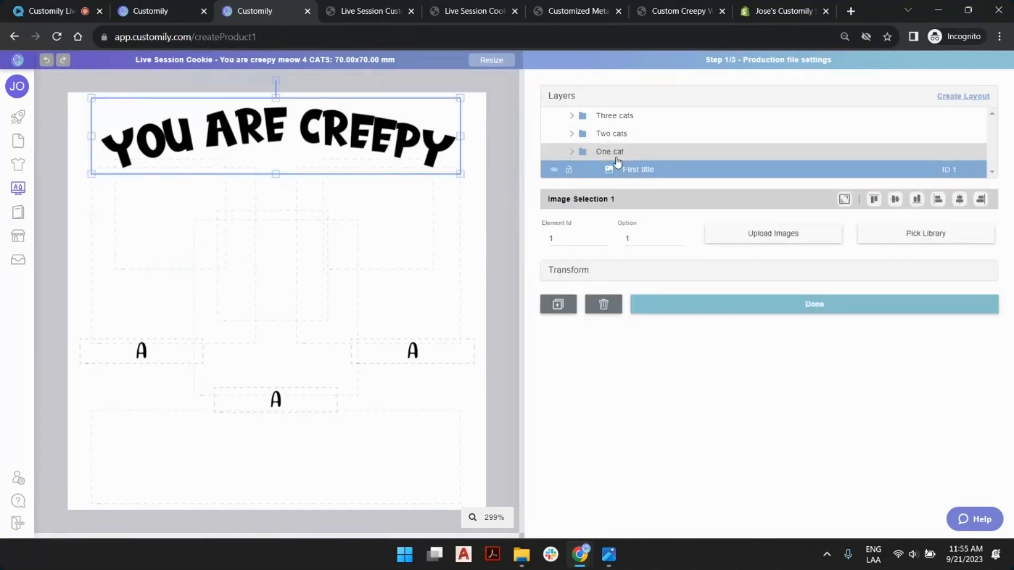
click(615, 156)
click(612, 136)
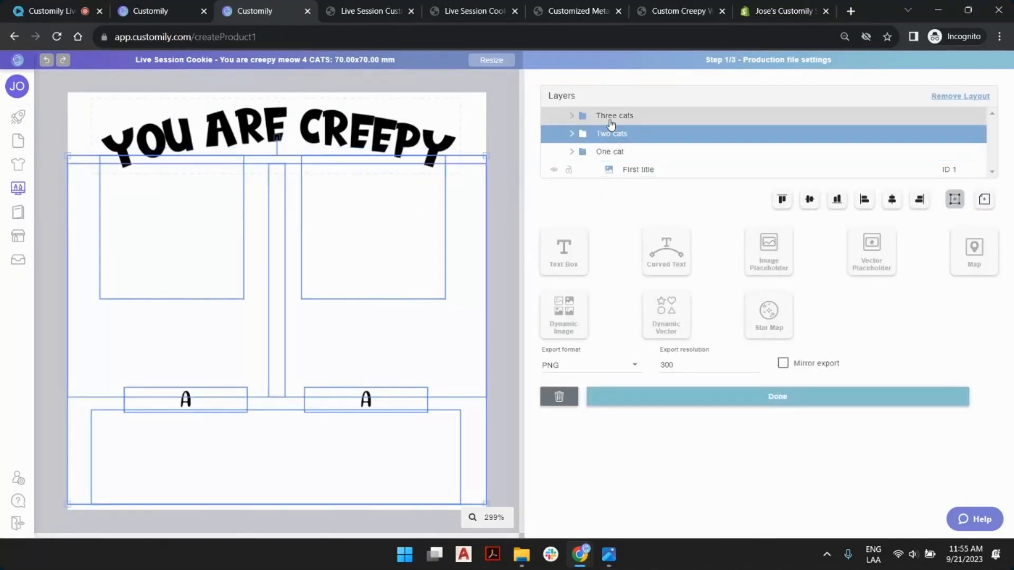
click(611, 122)
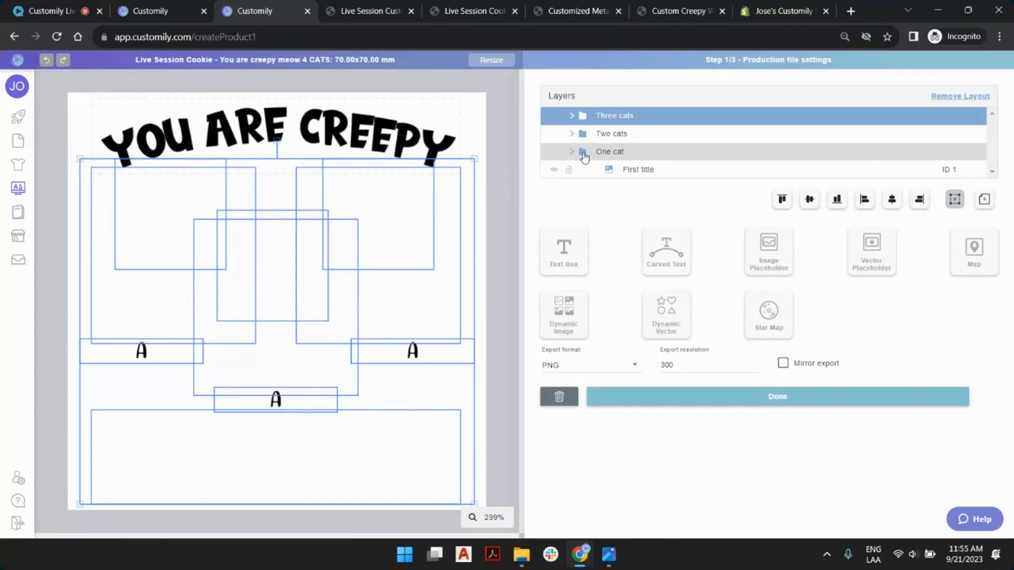
click(603, 153)
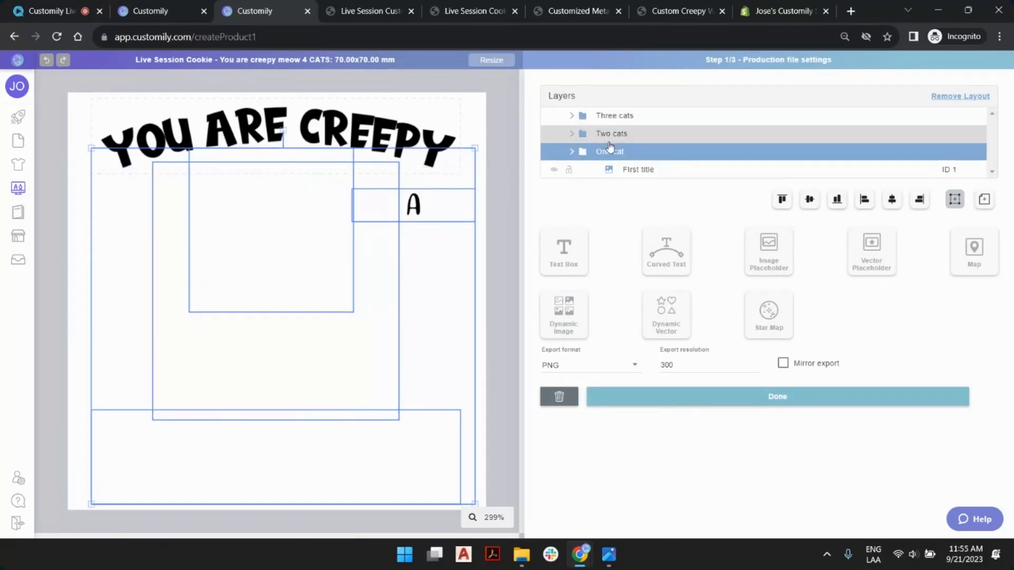
Expand the One cat layout and set the sample text of its Cat name layer to "test"
click(571, 151)
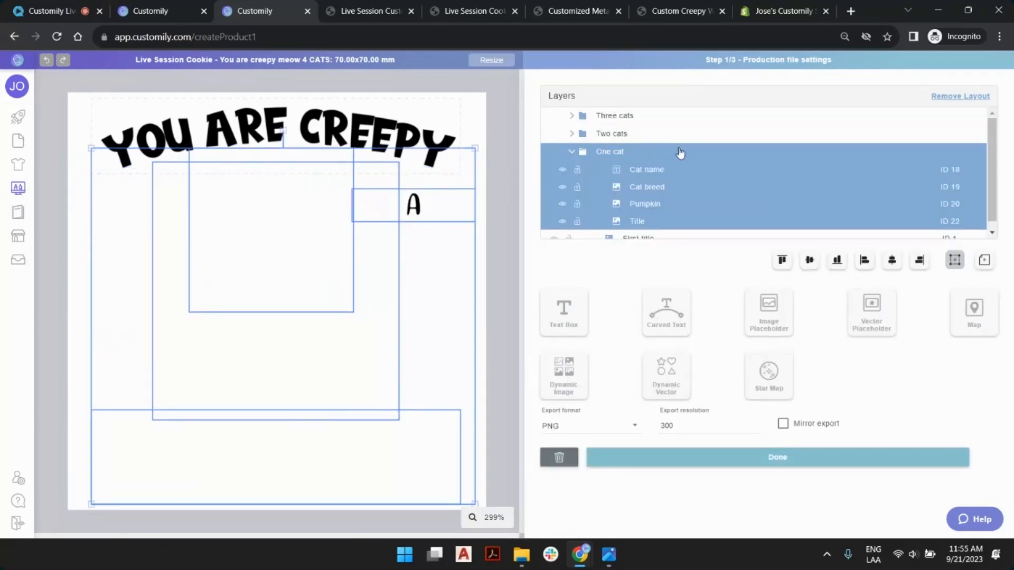
scroll(659, 201, down, 1)
click(657, 165)
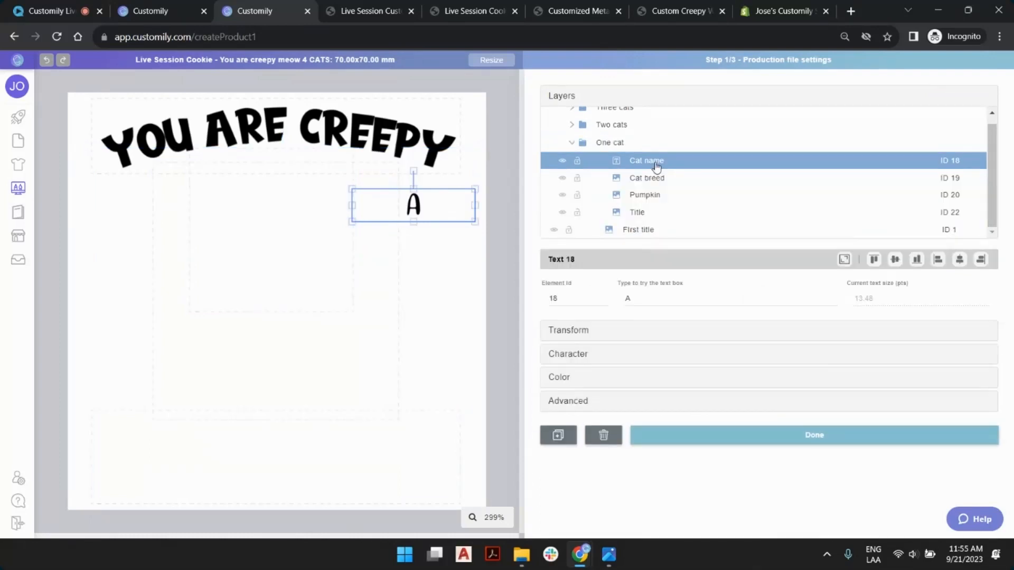
double_click(638, 299)
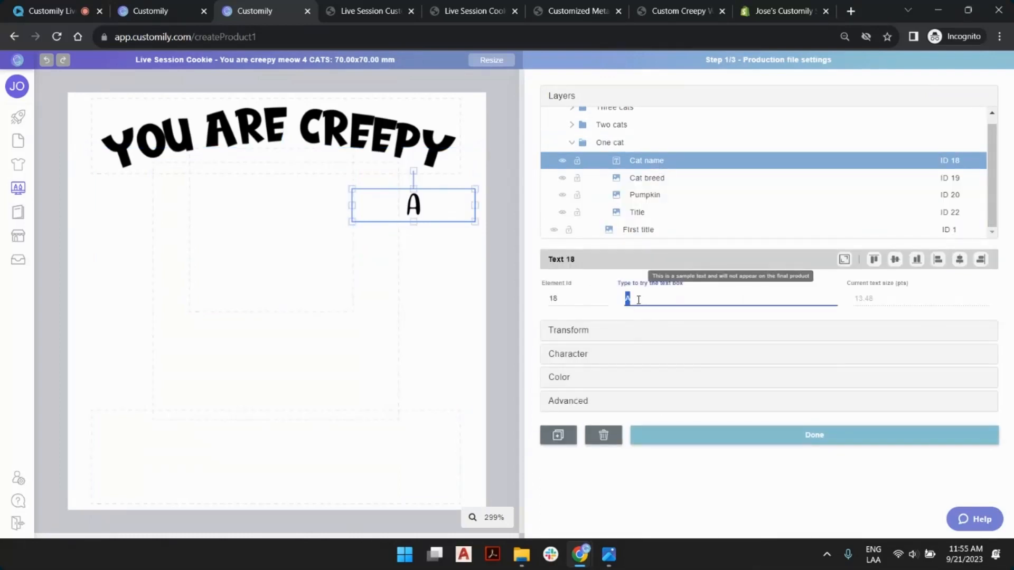
text(test)
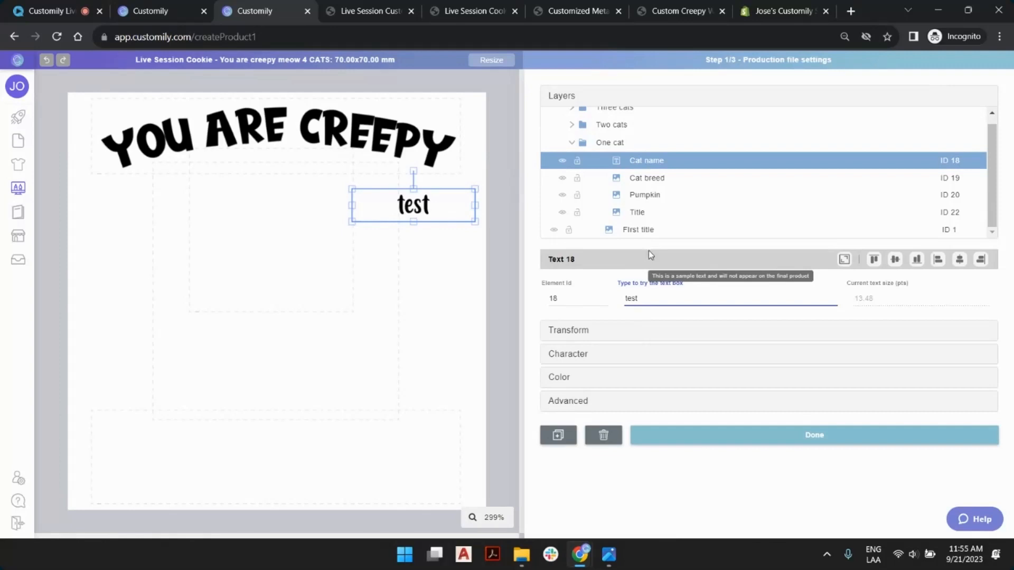
Set the One cat layout's Cat breed image to option 63 from its linked cat library
click(657, 178)
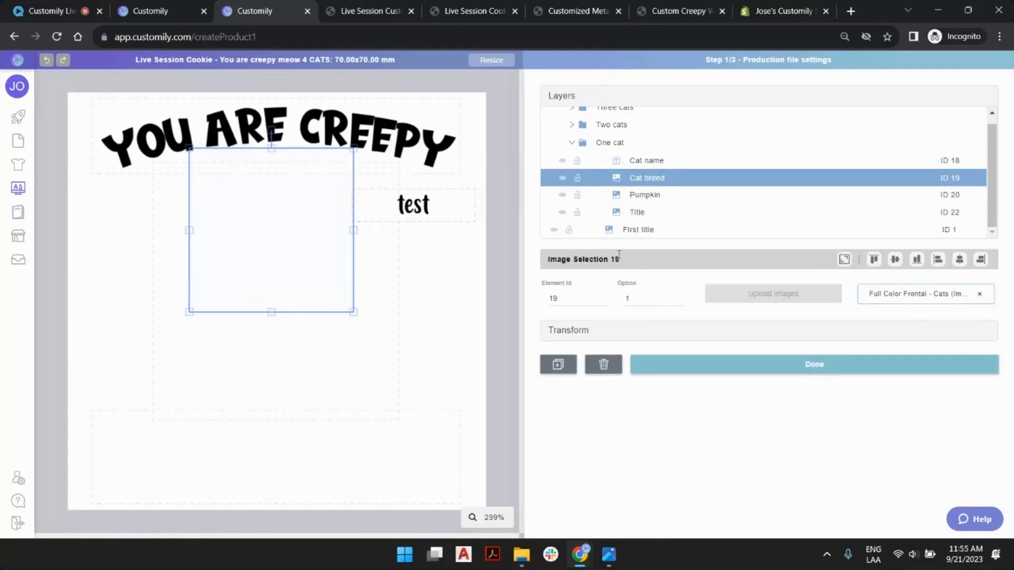
click(506, 225)
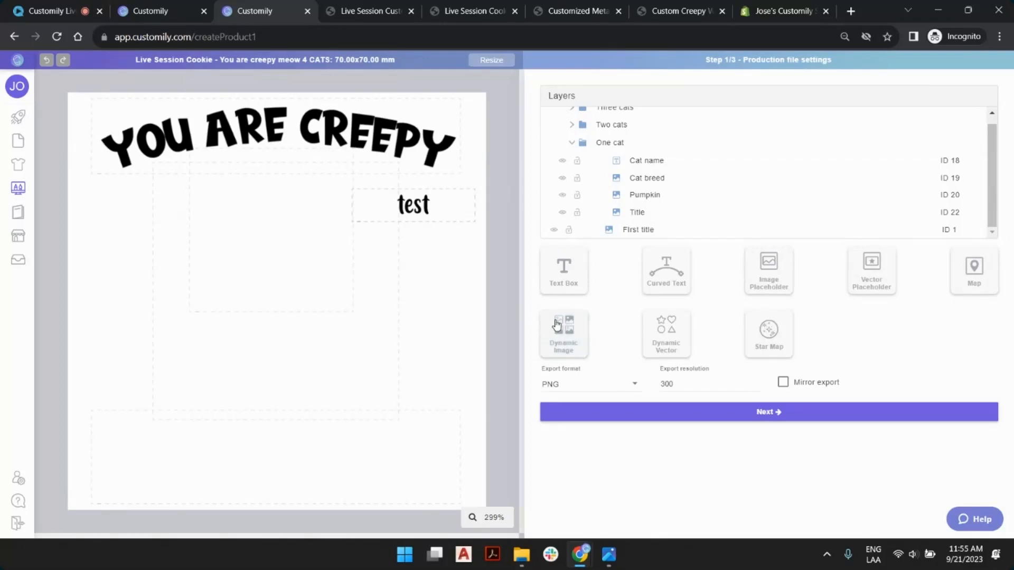
click(252, 202)
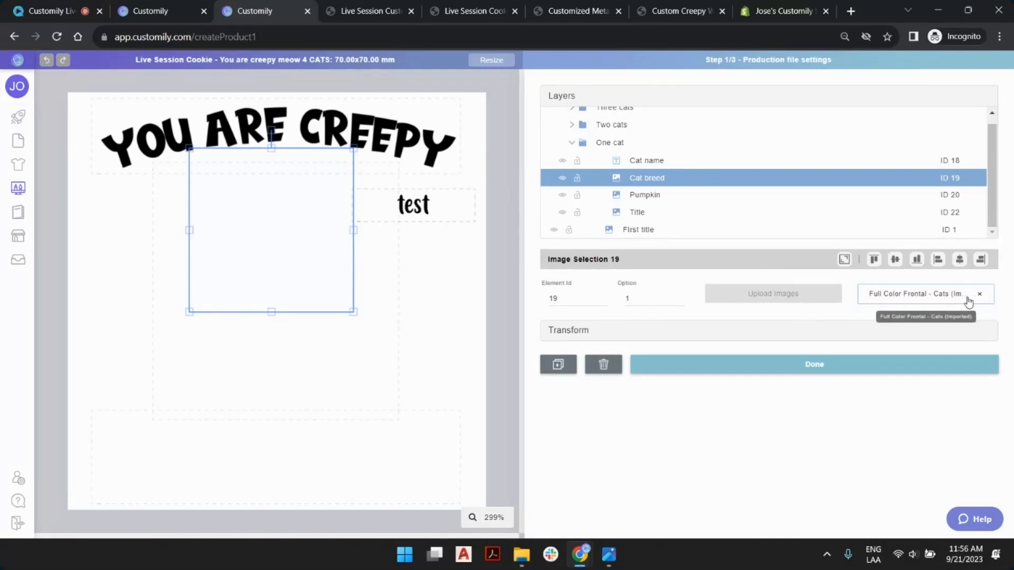
click(680, 297)
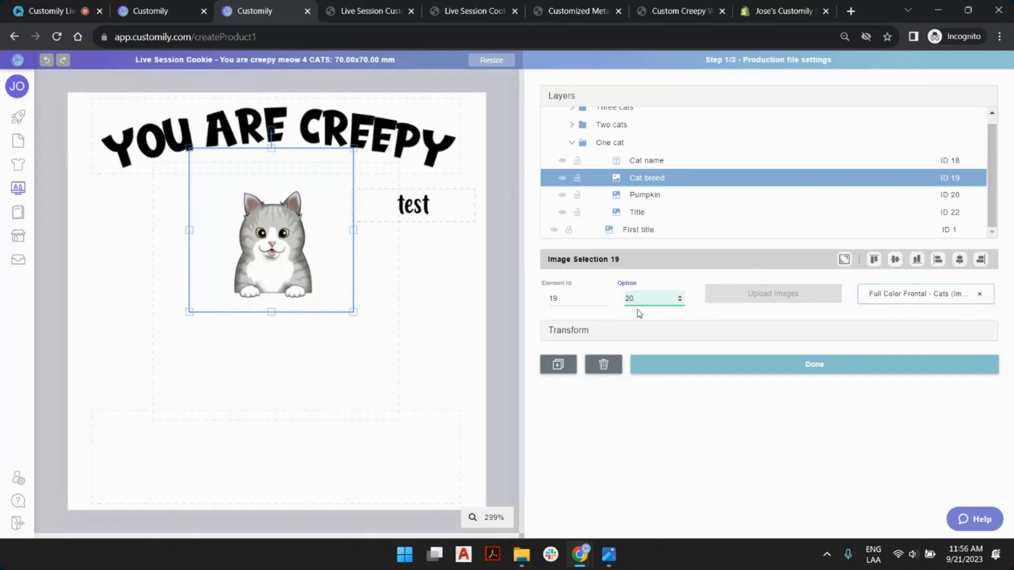
key(ctrl+a)
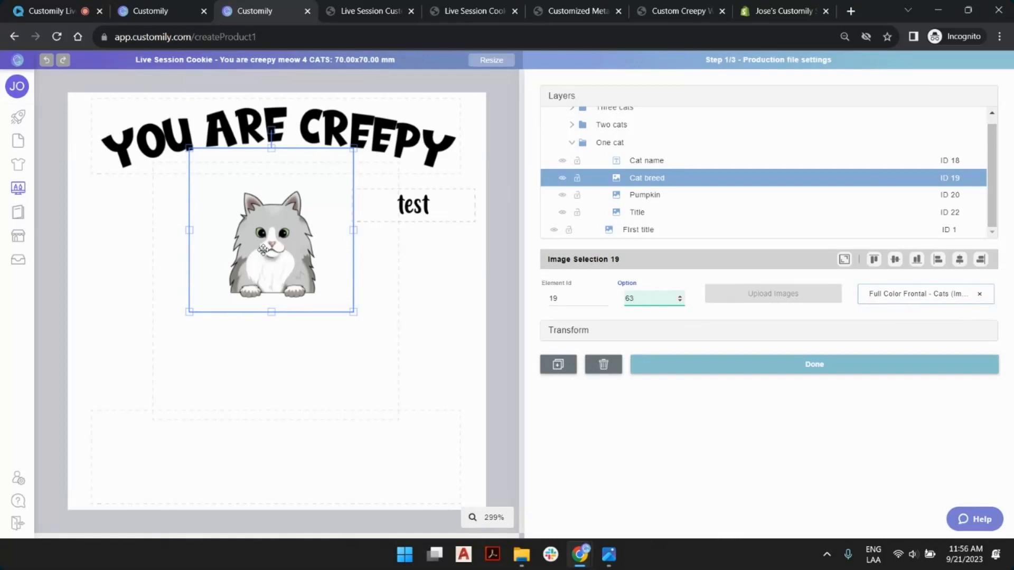
Set both the Pumpkin and the Title images of the One cat layout to option 2
click(688, 196)
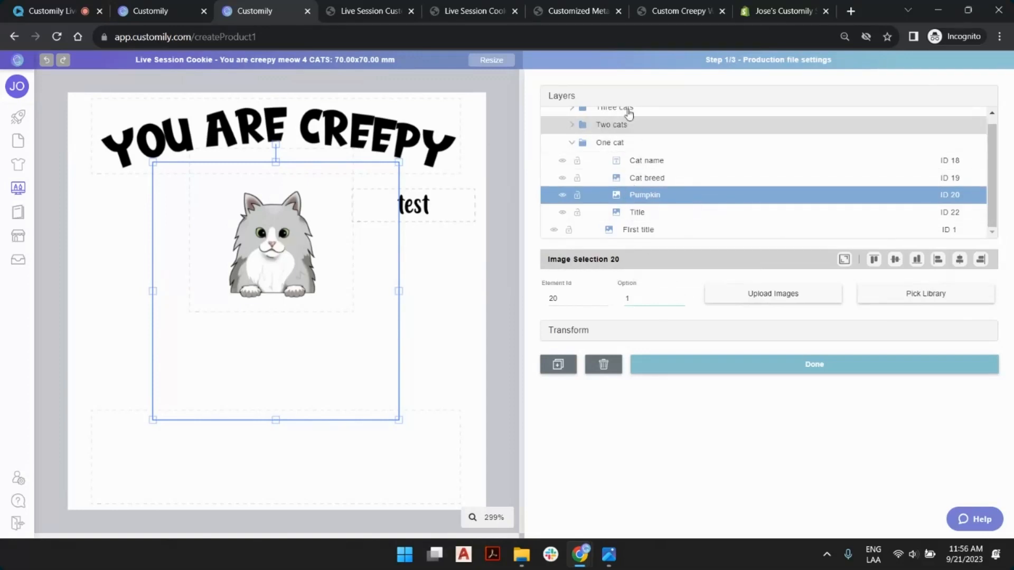
click(615, 126)
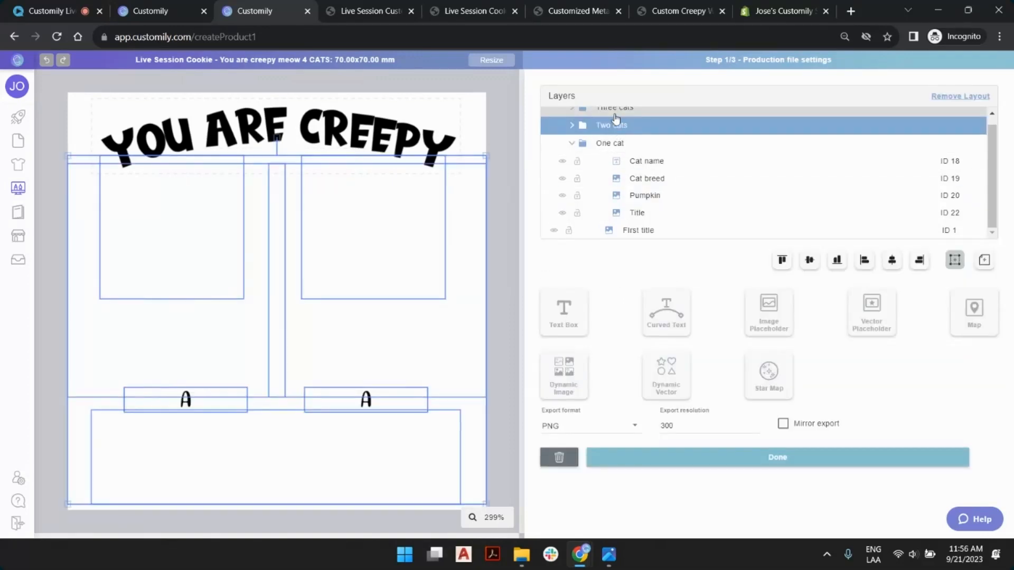
click(610, 143)
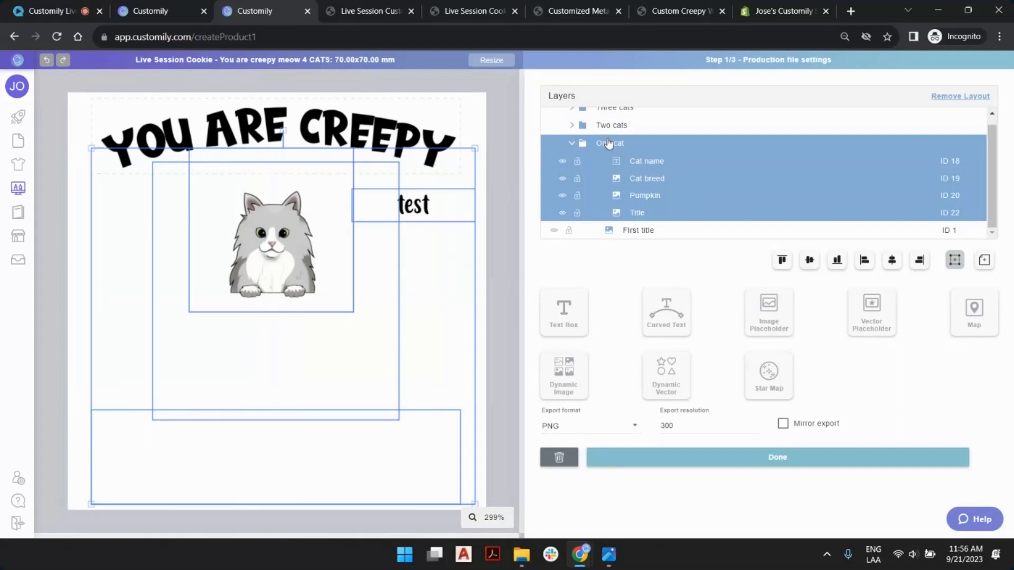
click(649, 195)
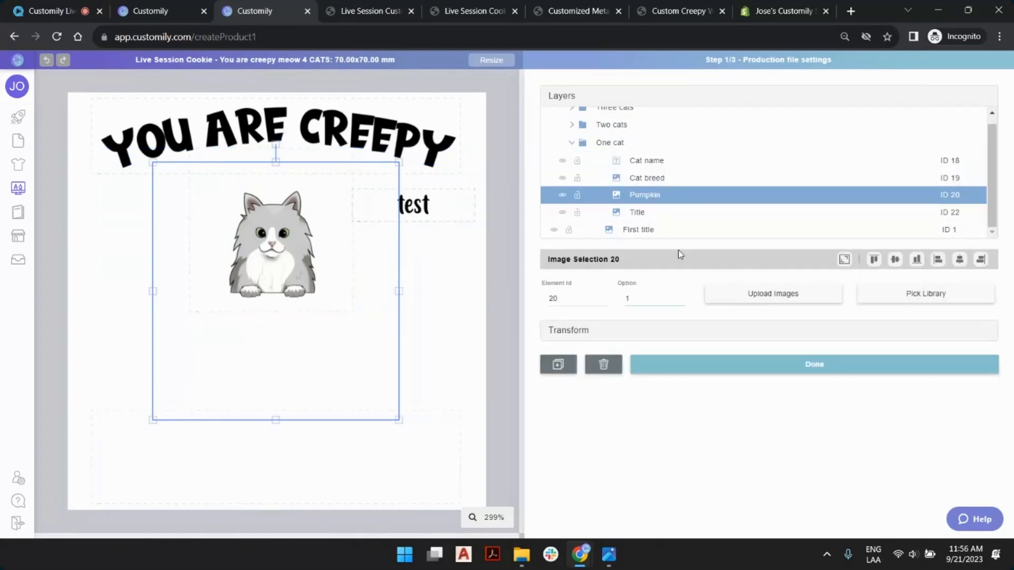
click(681, 296)
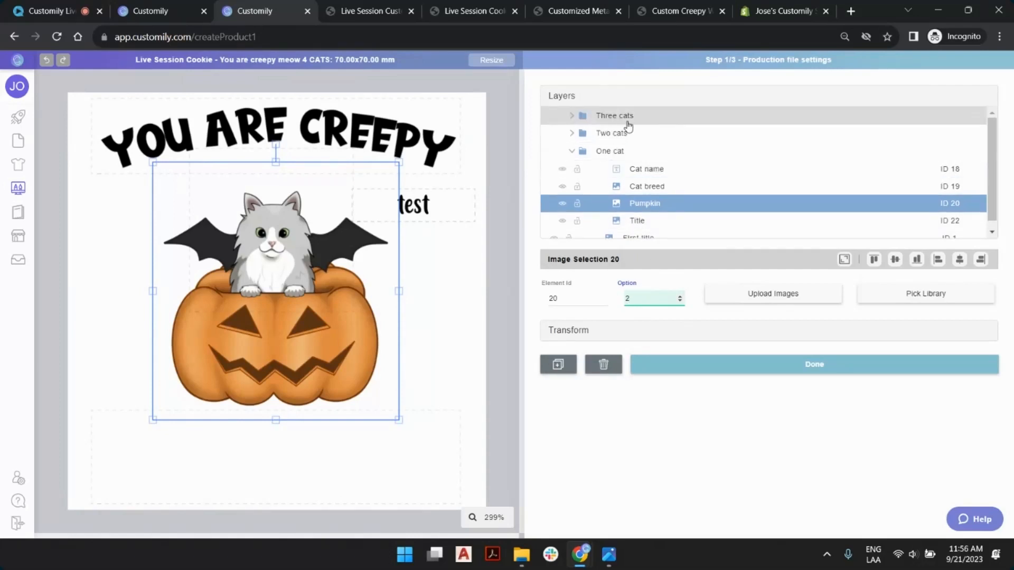
click(644, 221)
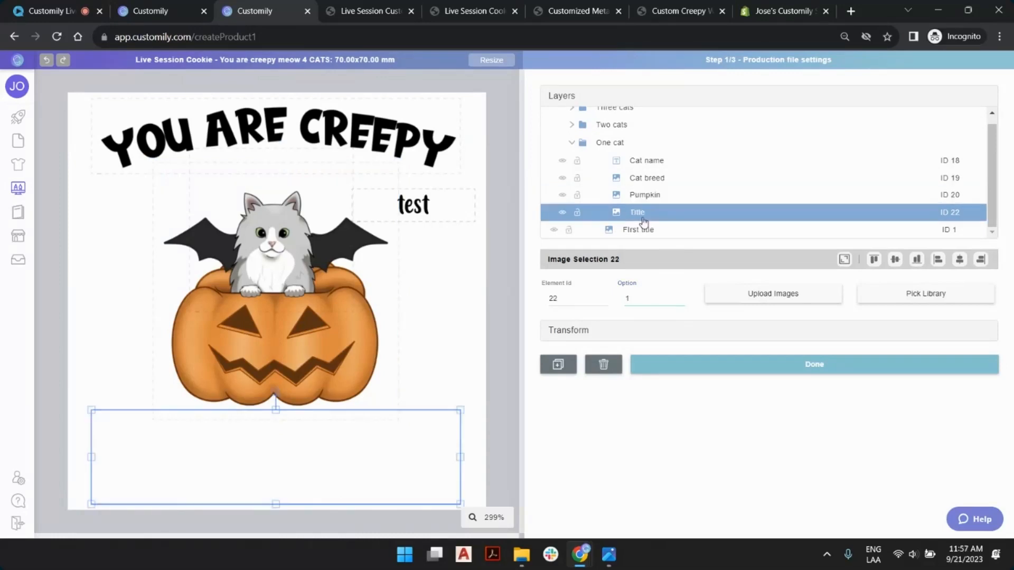
click(679, 297)
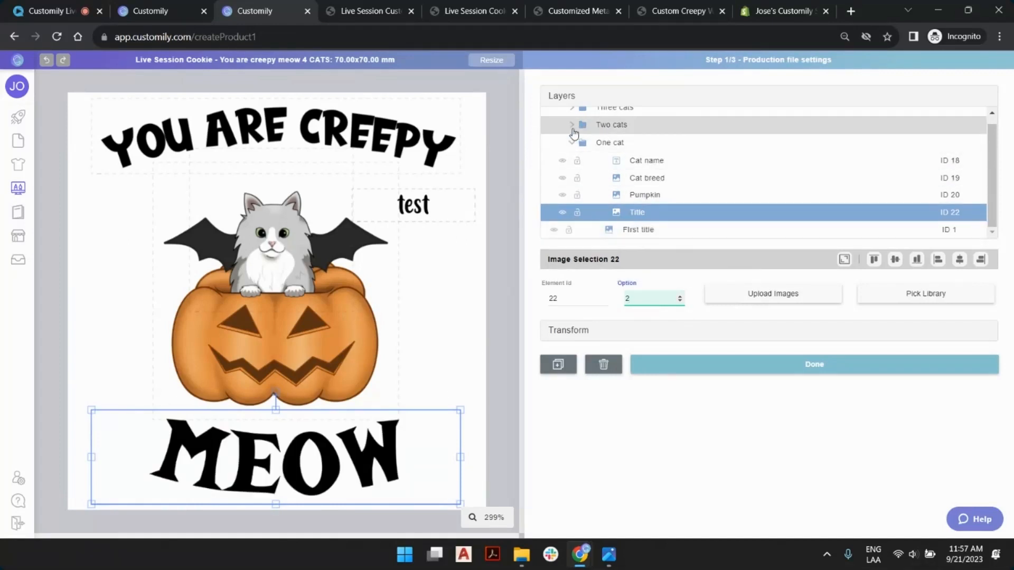
Expand the Two cats layout, check its two pumpkin layers and set its Title image to option 2
click(583, 127)
scroll(658, 179, down, 3)
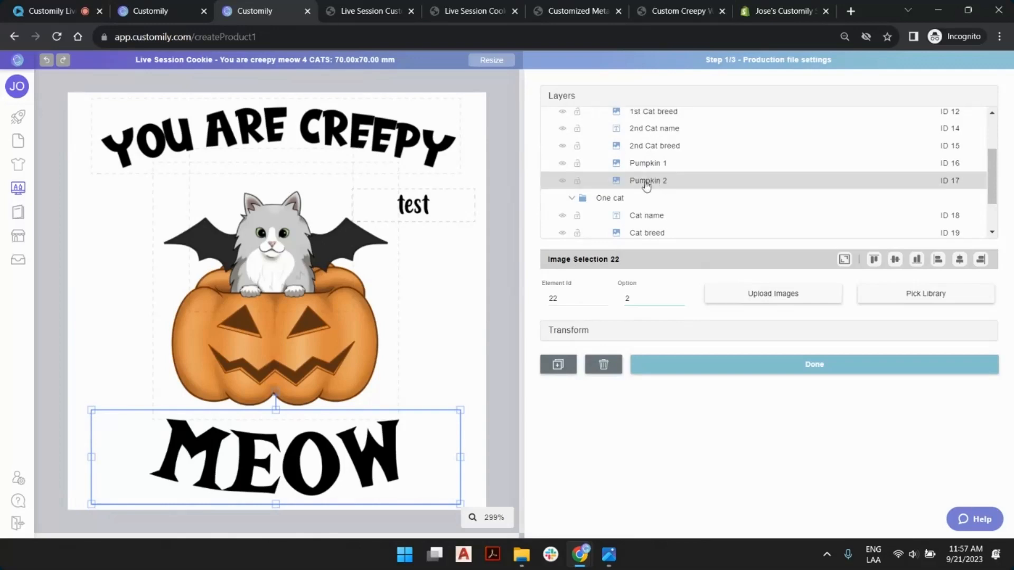
click(653, 168)
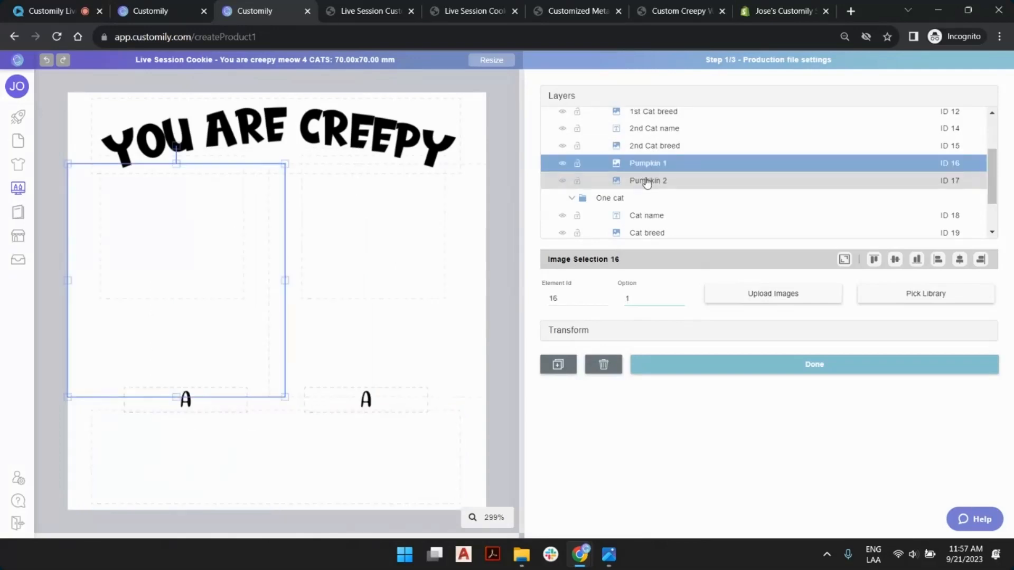
click(645, 181)
scroll(648, 174, up, 3)
click(643, 152)
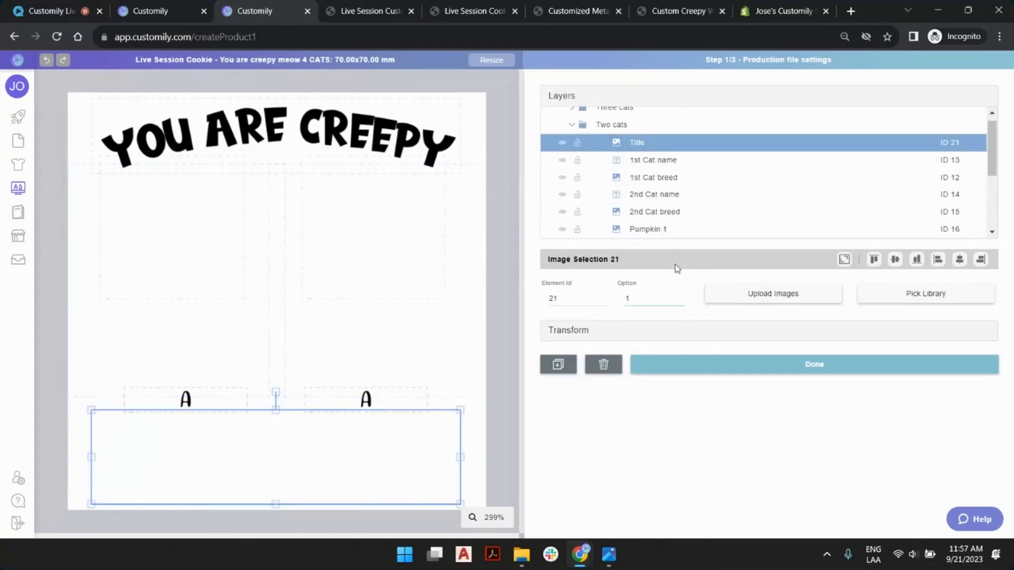
click(680, 296)
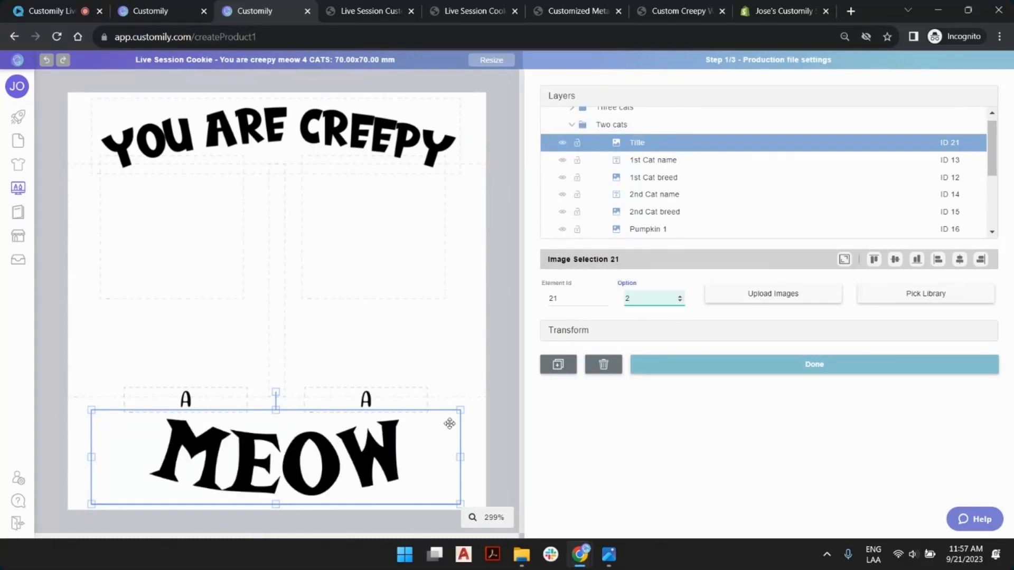
Review the One cat layout, collapse the expanded layouts and compare them with the Three cats layout
scroll(581, 124, down, 5)
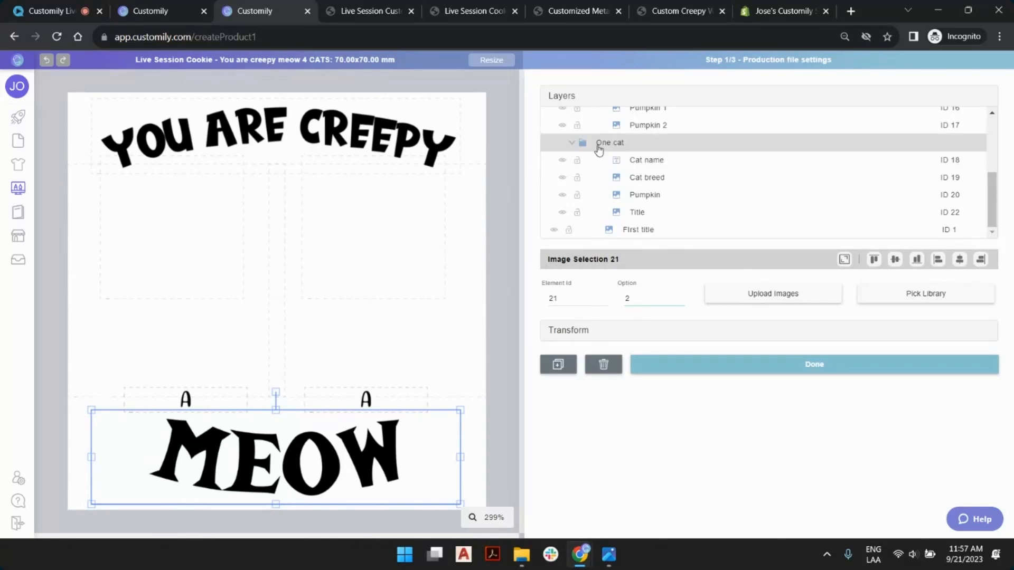
click(599, 149)
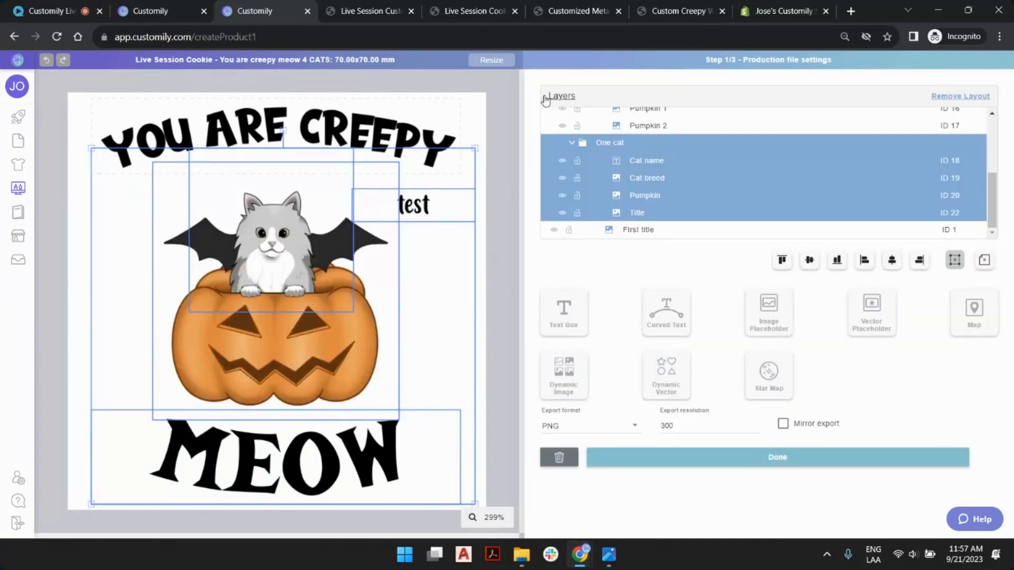
scroll(571, 147, up, 5)
click(570, 134)
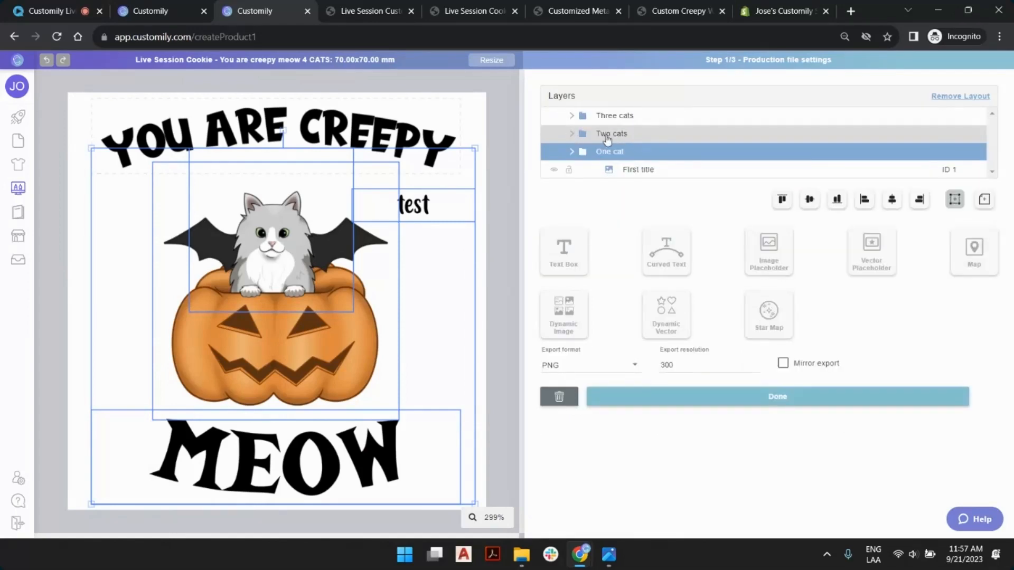
click(609, 134)
click(611, 116)
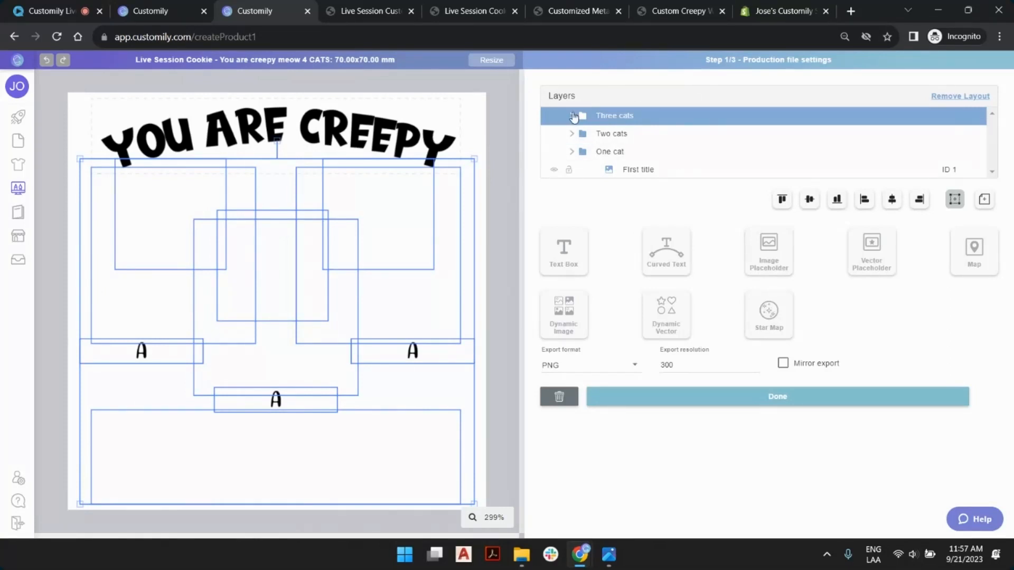
Compare the Two cats and Three cats layouts and set the Three cats 1st Cat name sample text to "cmd + c"
click(608, 135)
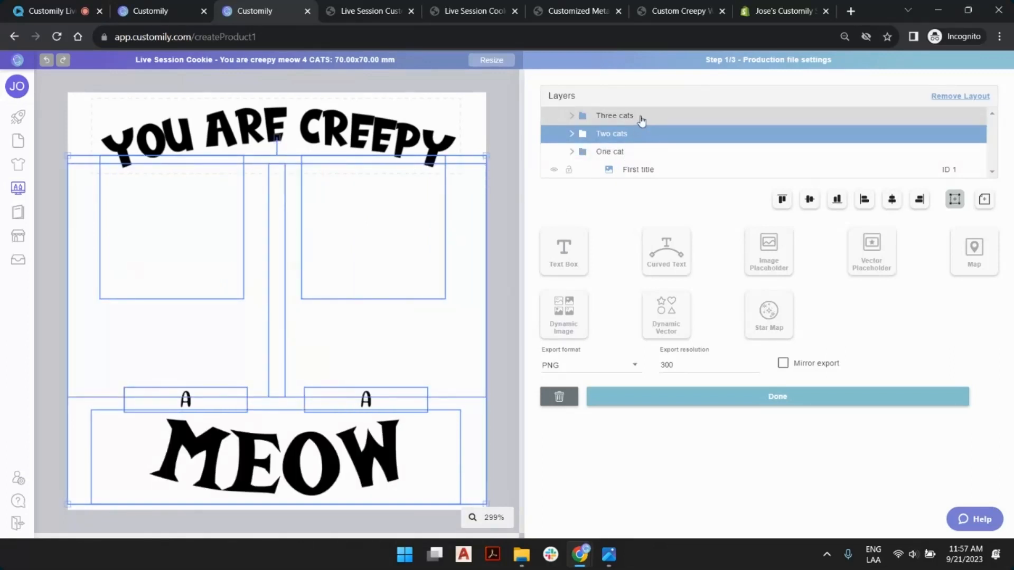
click(625, 118)
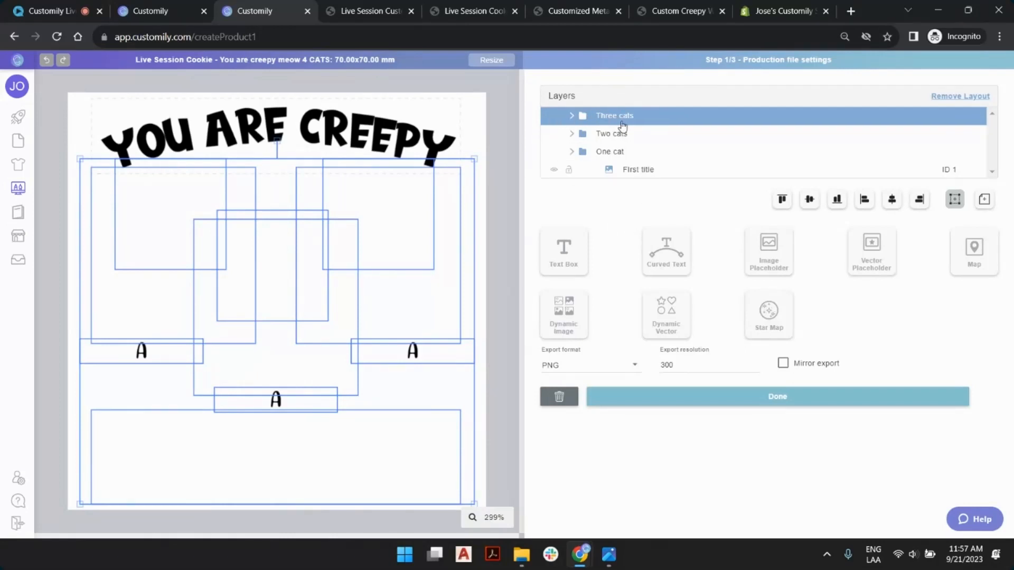
click(584, 121)
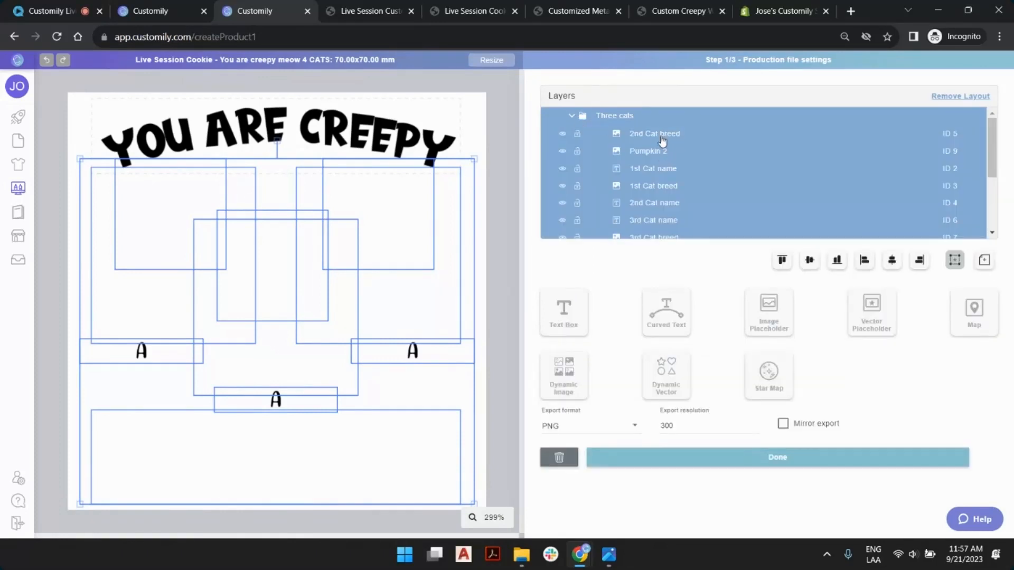
click(651, 169)
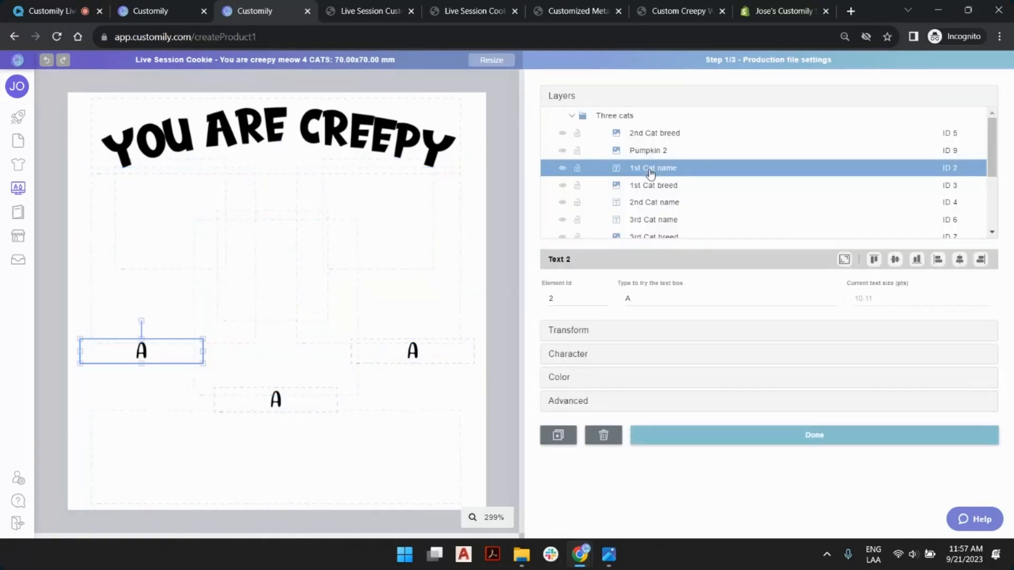
click(658, 303)
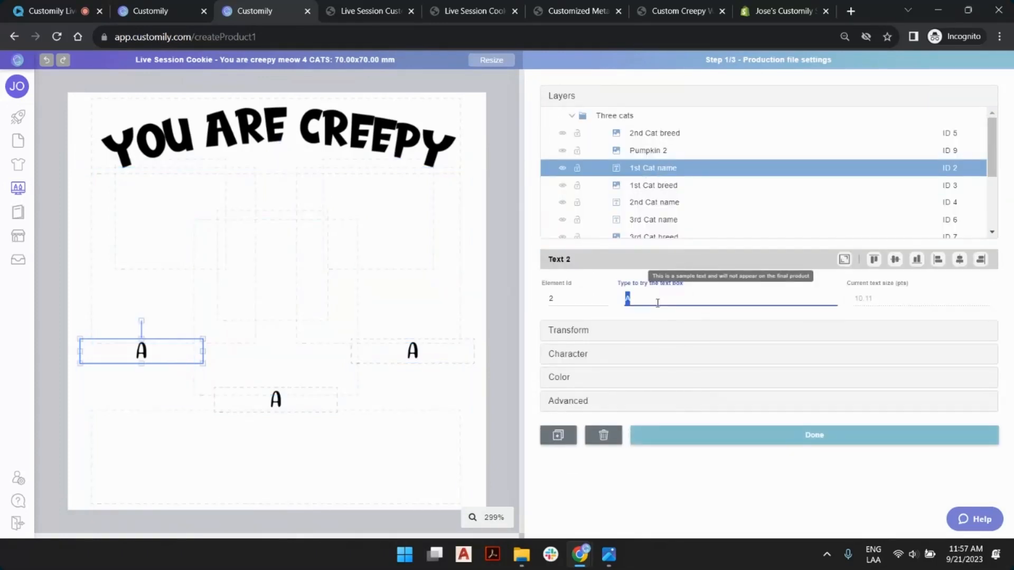
text(ctrl + c)
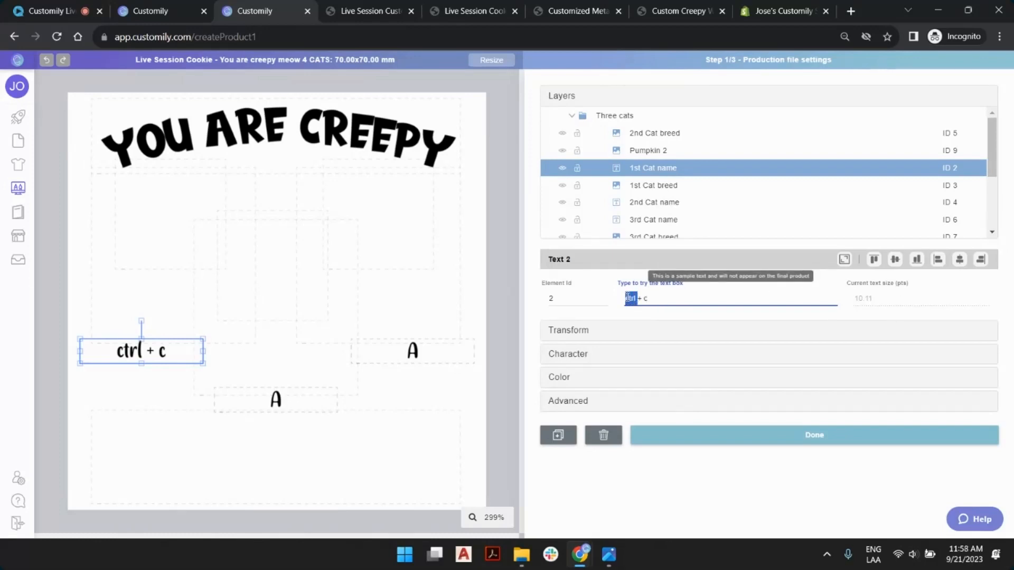
text(cmd)
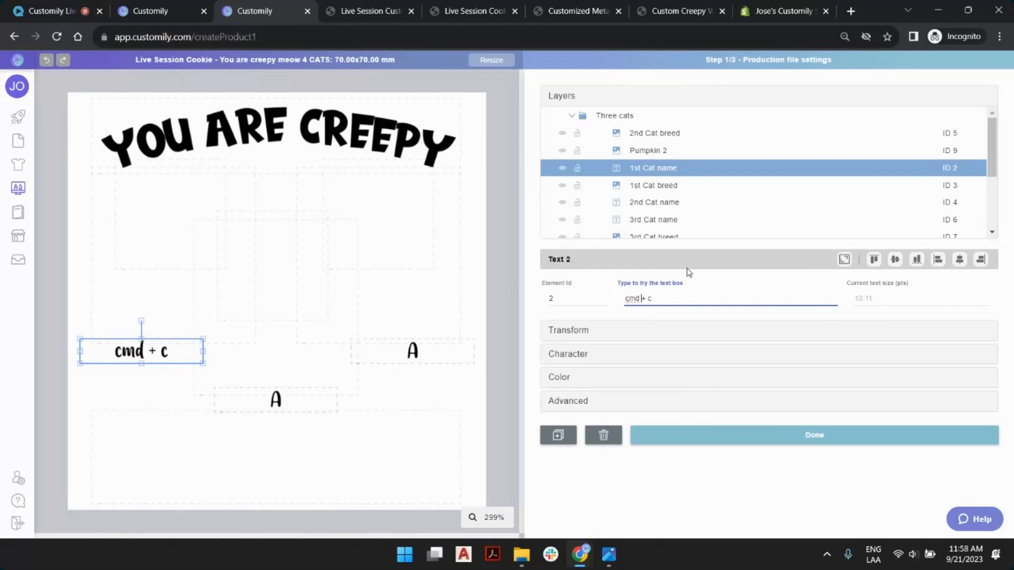
Select the whole Three cats layout and change its 1st Cat name sample text to "cmd + v"
click(608, 121)
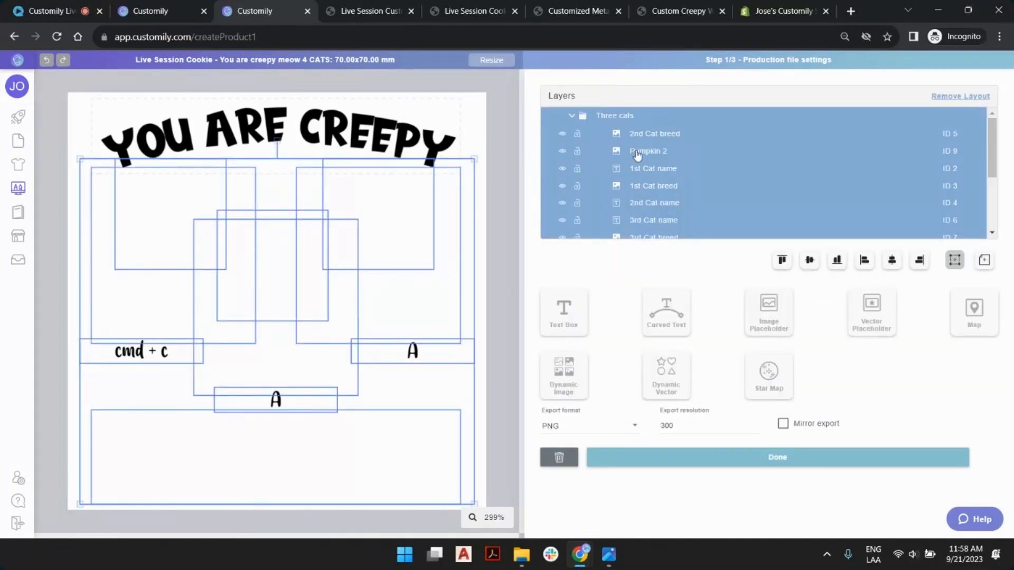
click(637, 168)
click(652, 298)
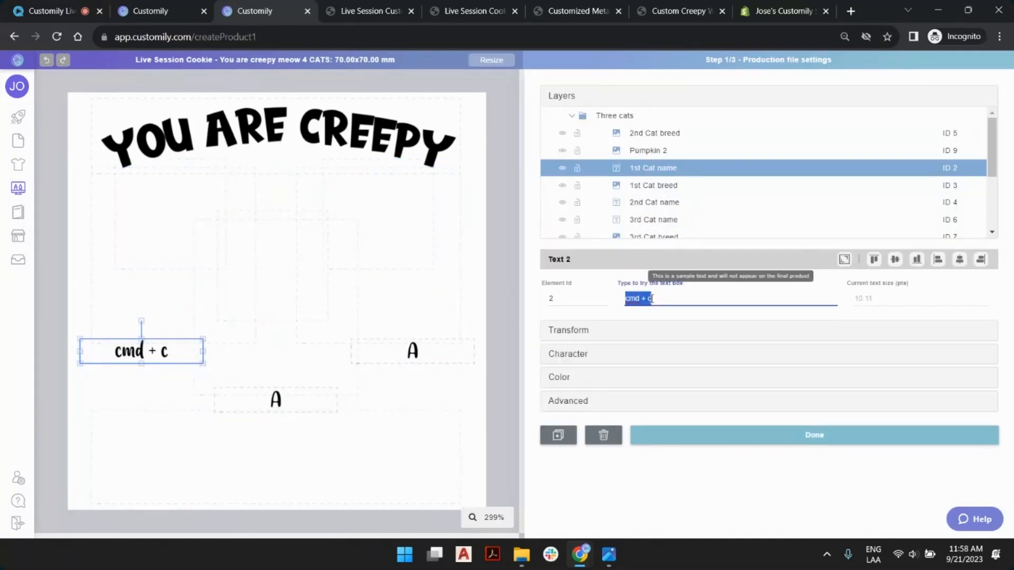
click(663, 305)
key(BackSpace)
text(v)
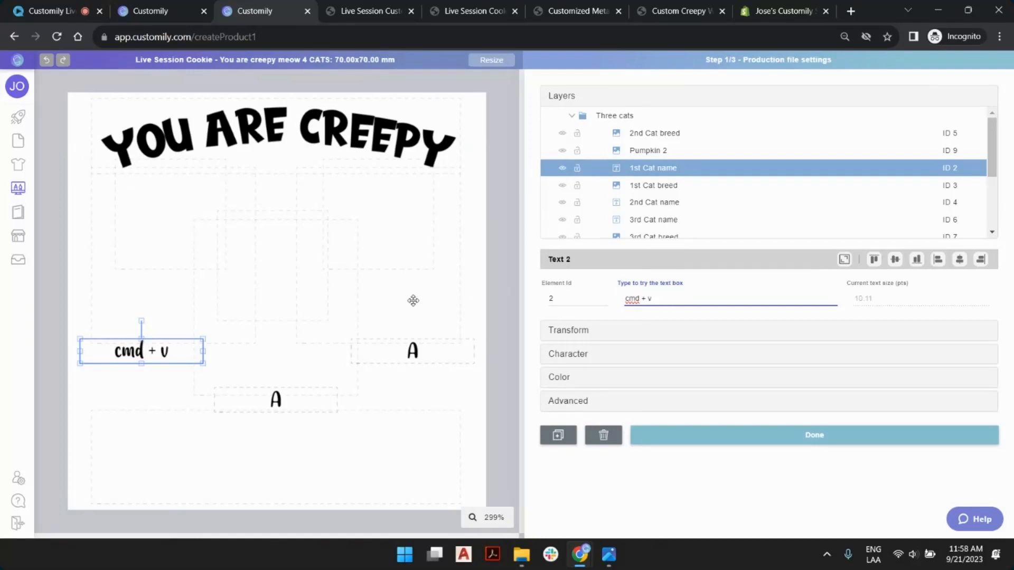
Paste a copy of the Three cats layout and move it back over the original's position on the canvas
click(502, 216)
click(572, 116)
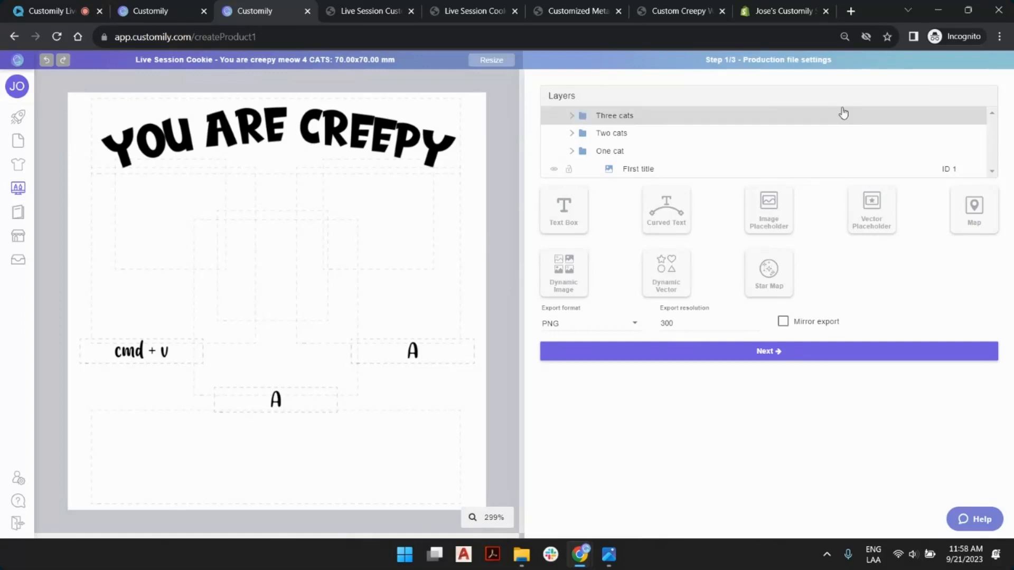
key(ctrl+v)
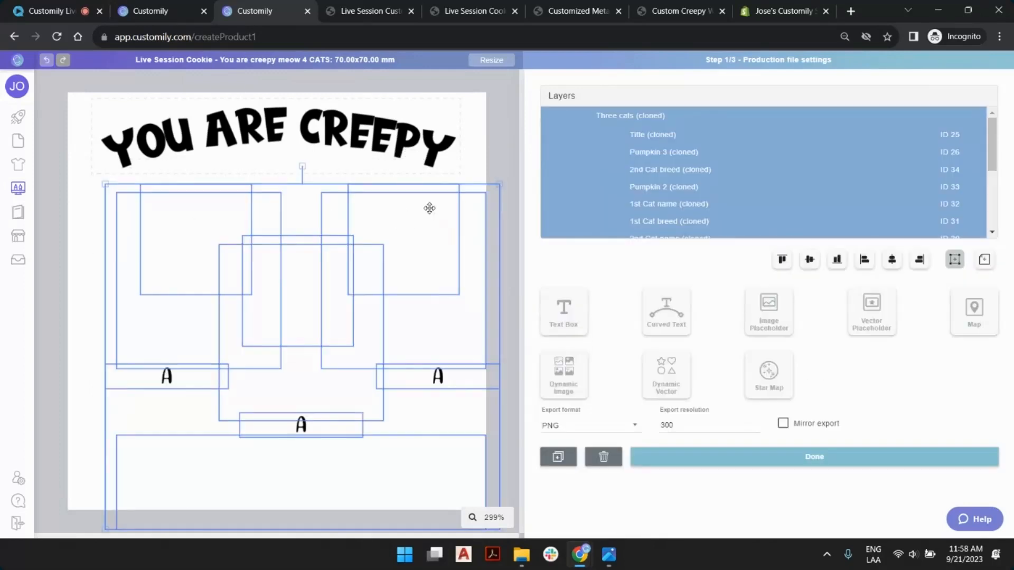
click(578, 117)
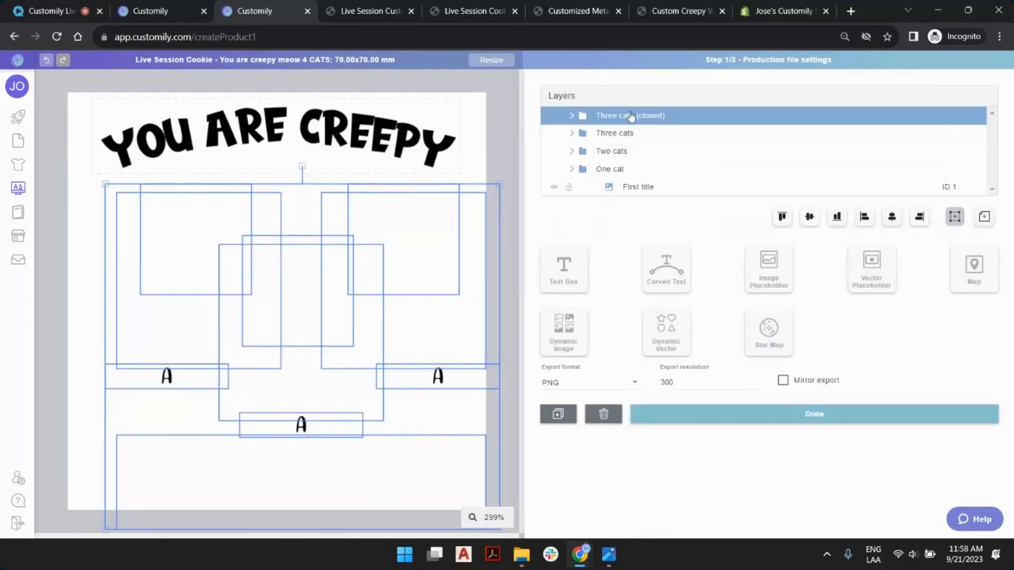
mouse_move(401, 254)
mouse_down()
mouse_move(423, 204)
mouse_move(331, 251)
mouse_move(391, 224)
mouse_move(382, 219)
mouse_up()
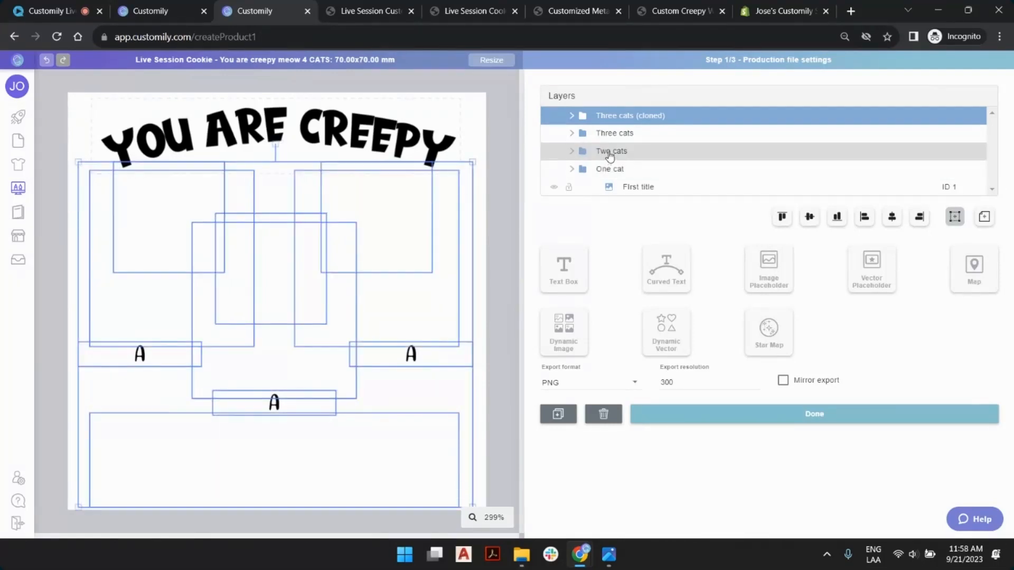
Rename the cloned Three cats layout as "Four cats"
double_click(635, 117)
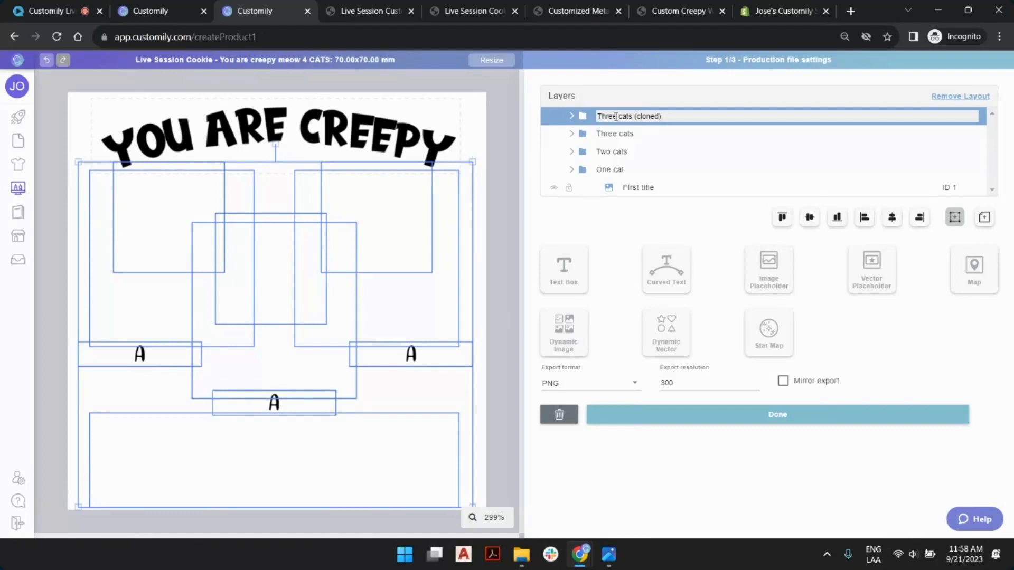
text(Four)
key(Return)
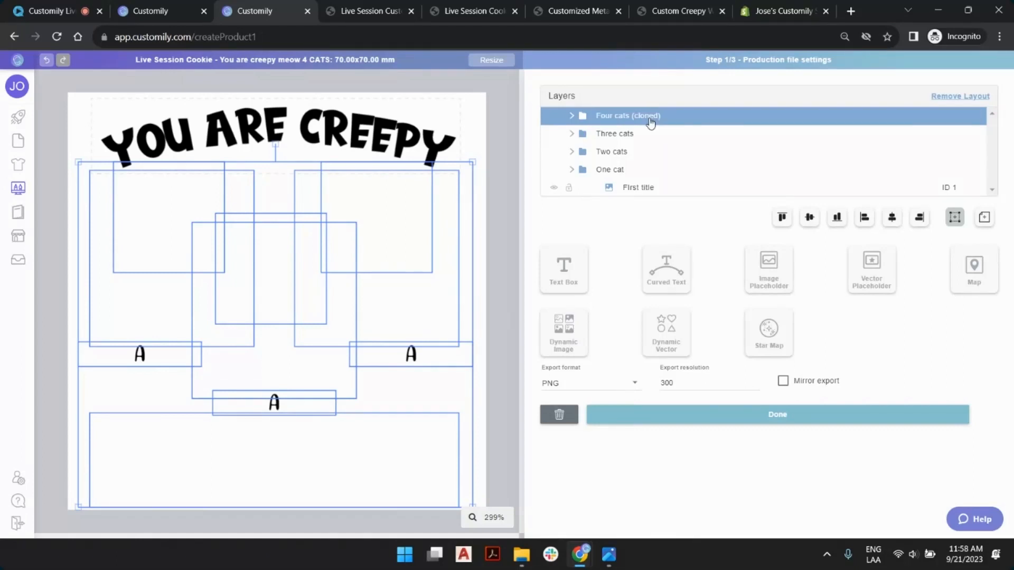
double_click(650, 120)
drag(634, 116, 704, 129)
key(BackSpace)
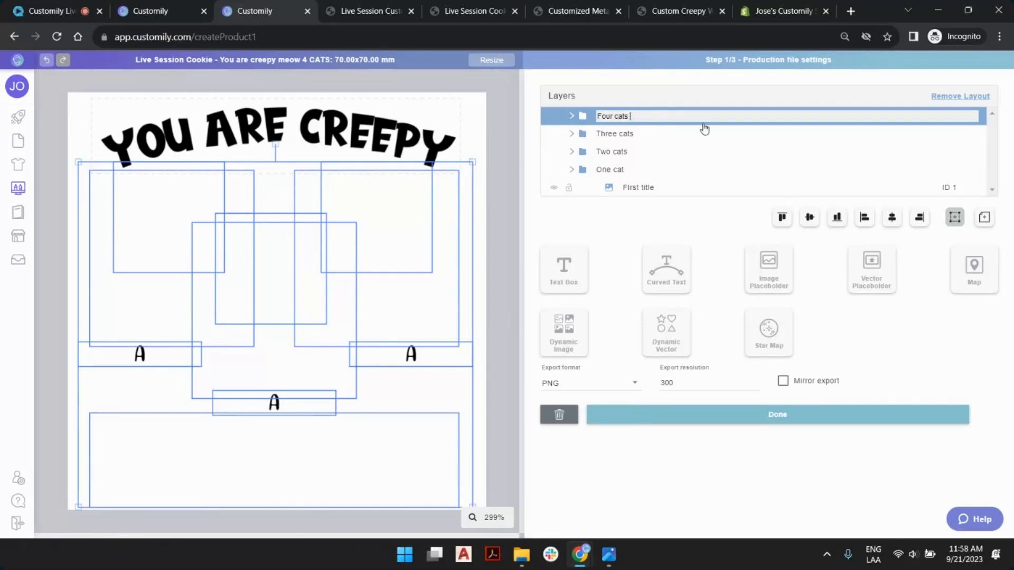
key(Return)
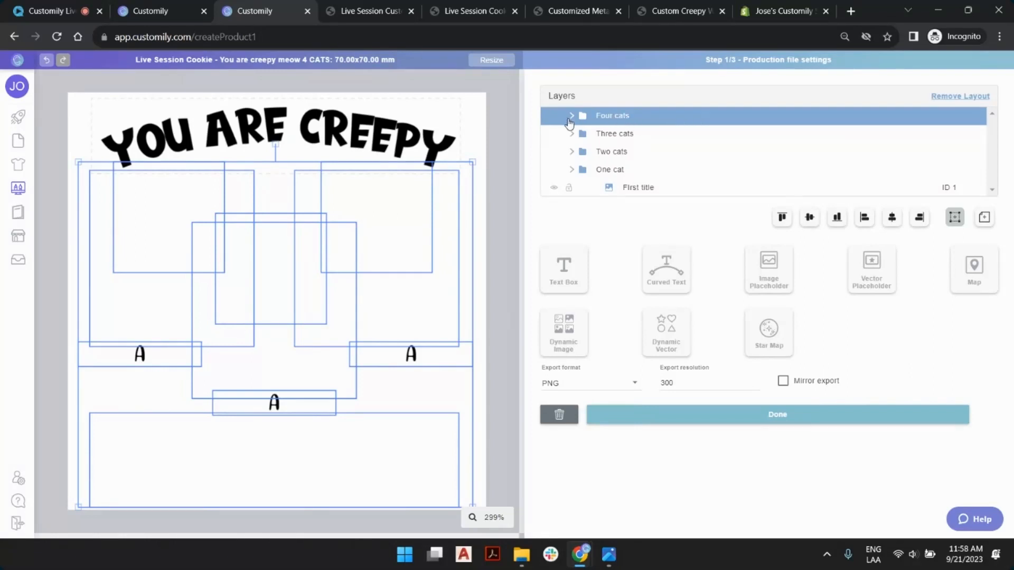
Expand the Four cats layout and set its Title and Pumpkin 3 images to option 2
click(571, 116)
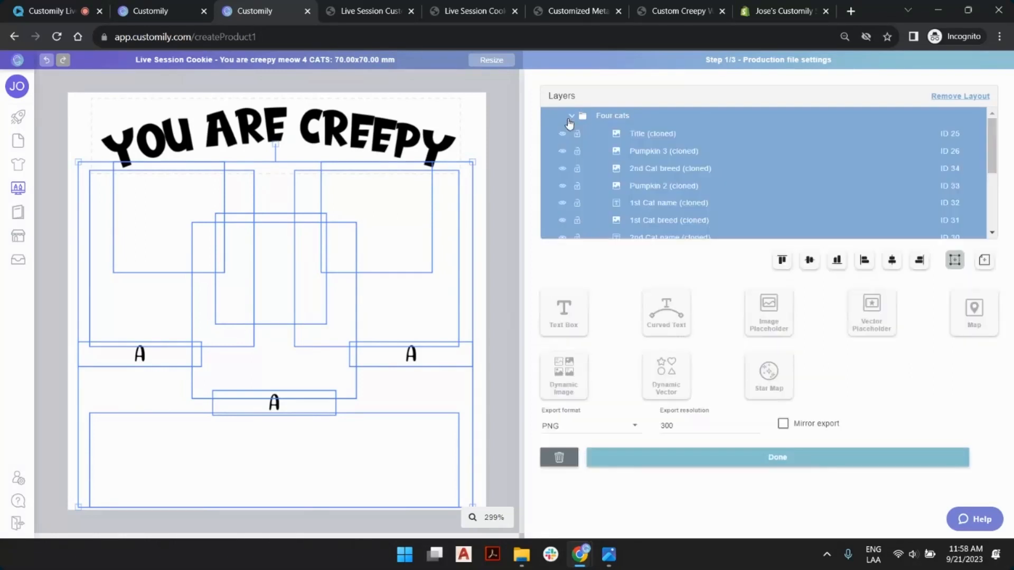
click(657, 139)
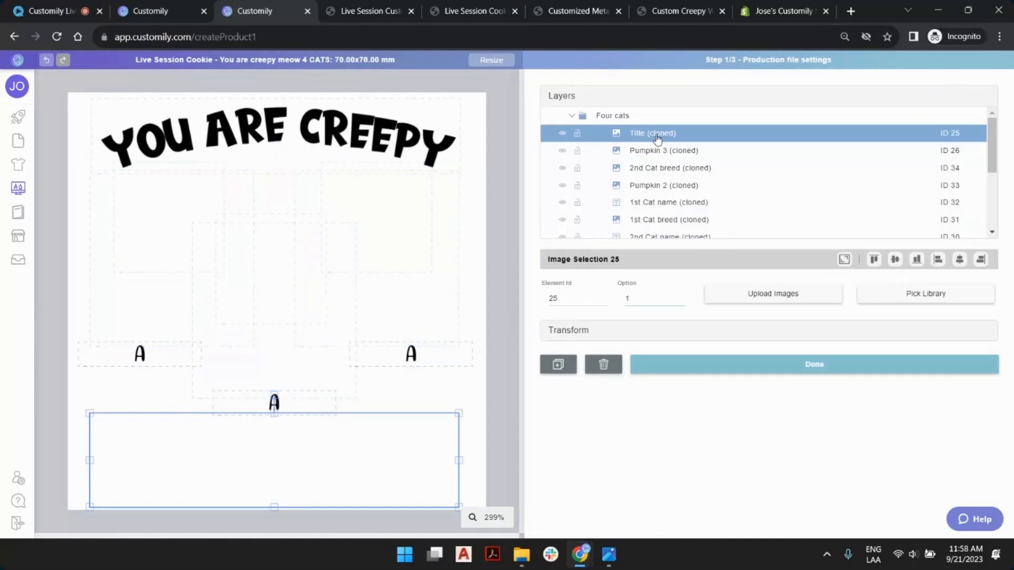
click(680, 296)
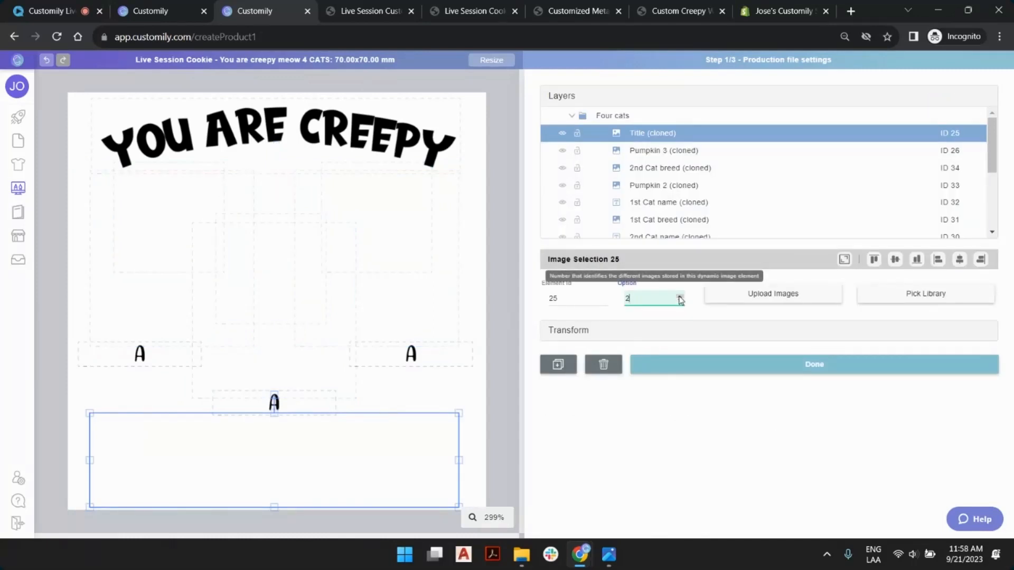
click(669, 154)
click(679, 297)
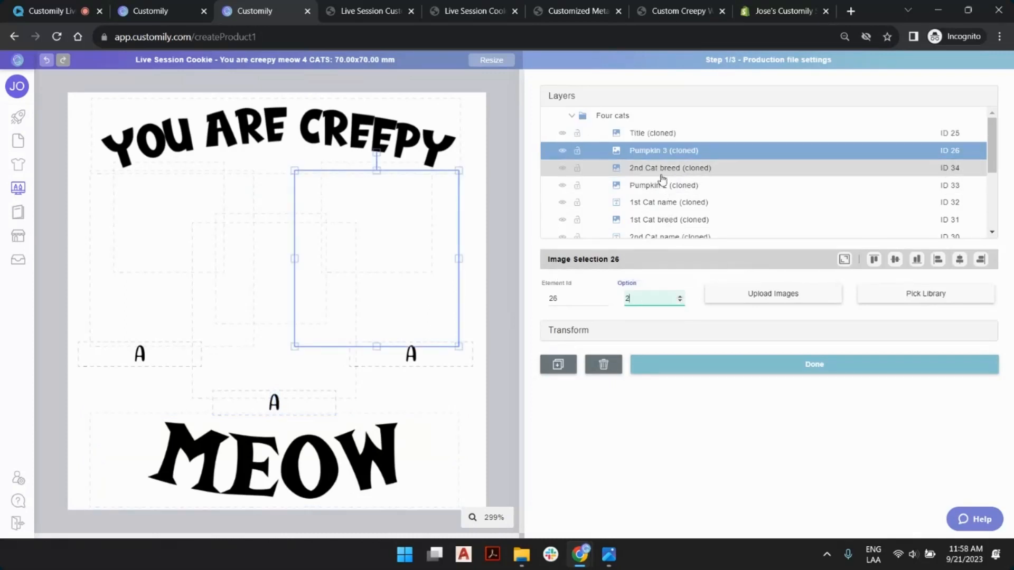
Set the 2nd Cat breed, Pumpkin 2 and 1st Cat breed images of the Four cats layout to option 2
click(662, 170)
click(680, 296)
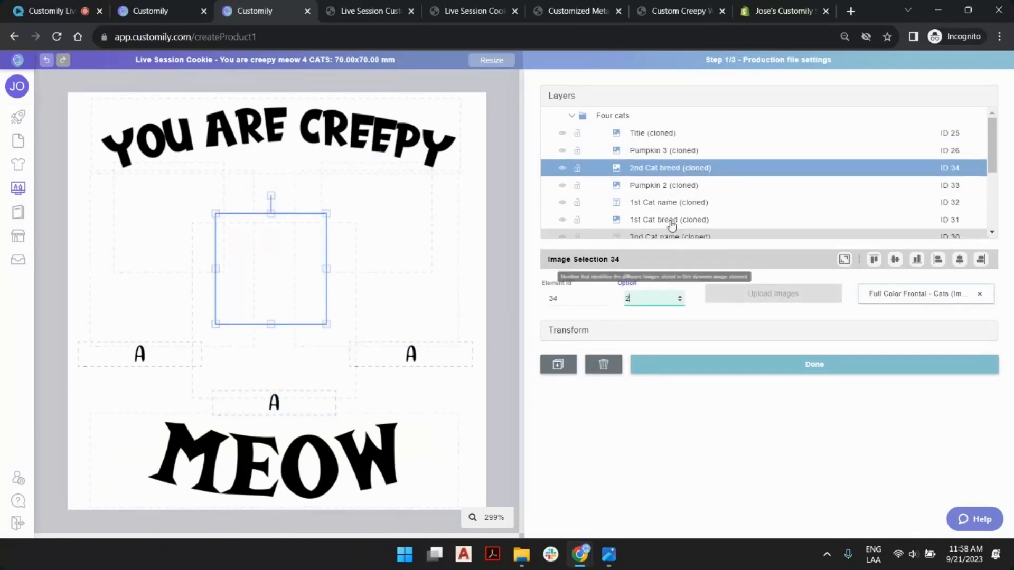
click(657, 186)
click(680, 296)
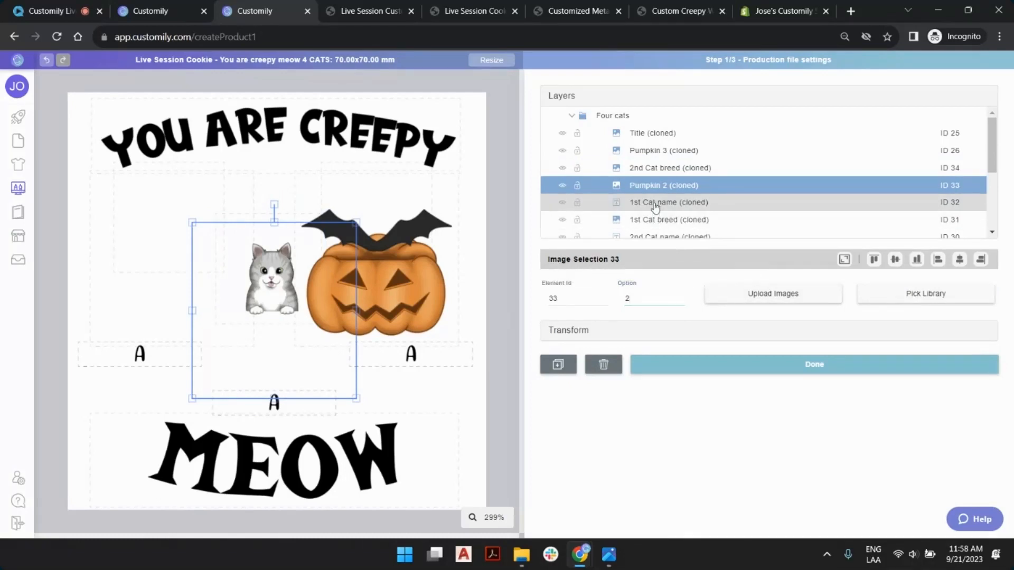
click(655, 204)
click(654, 220)
click(679, 296)
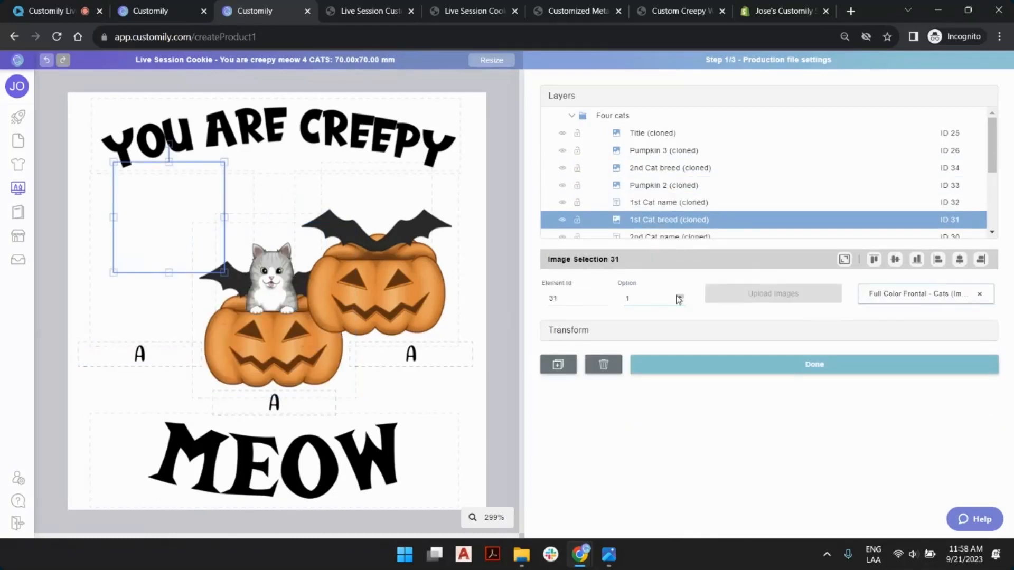
Set the 3rd Cat breed and Pumpkin 1 images of the Four cats layout to option 2
scroll(668, 221, down, 2)
click(662, 171)
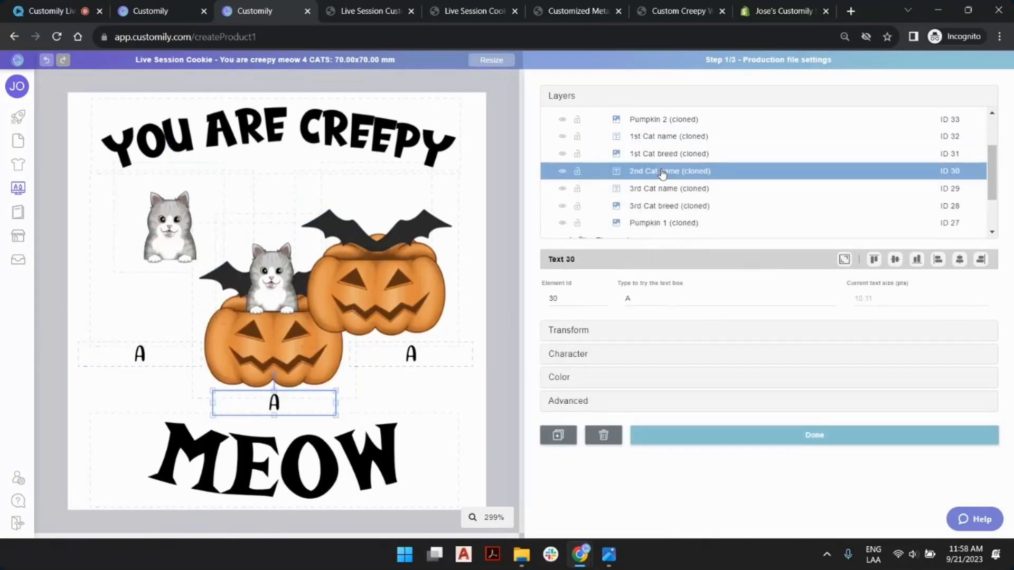
click(654, 194)
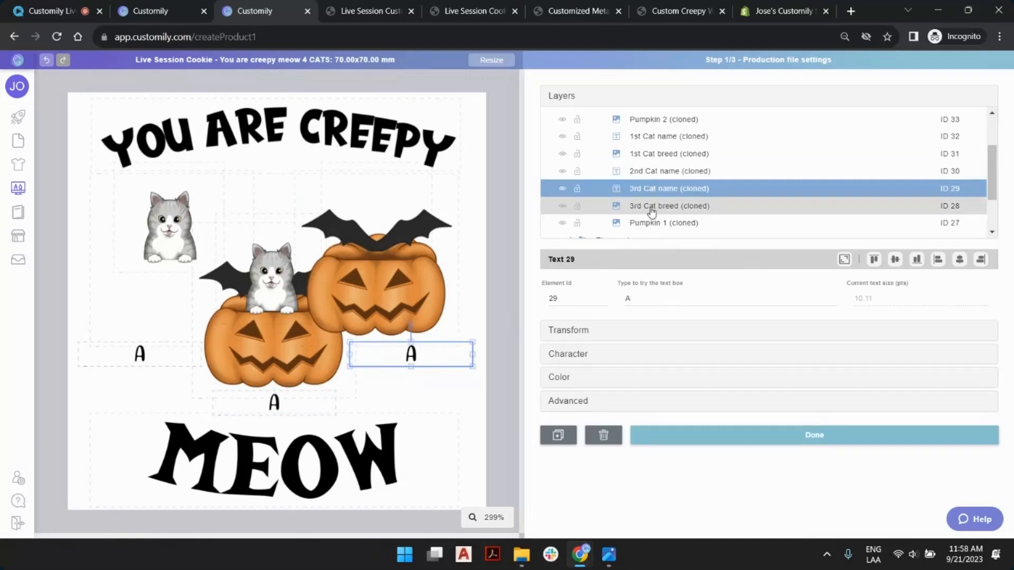
click(652, 207)
click(679, 296)
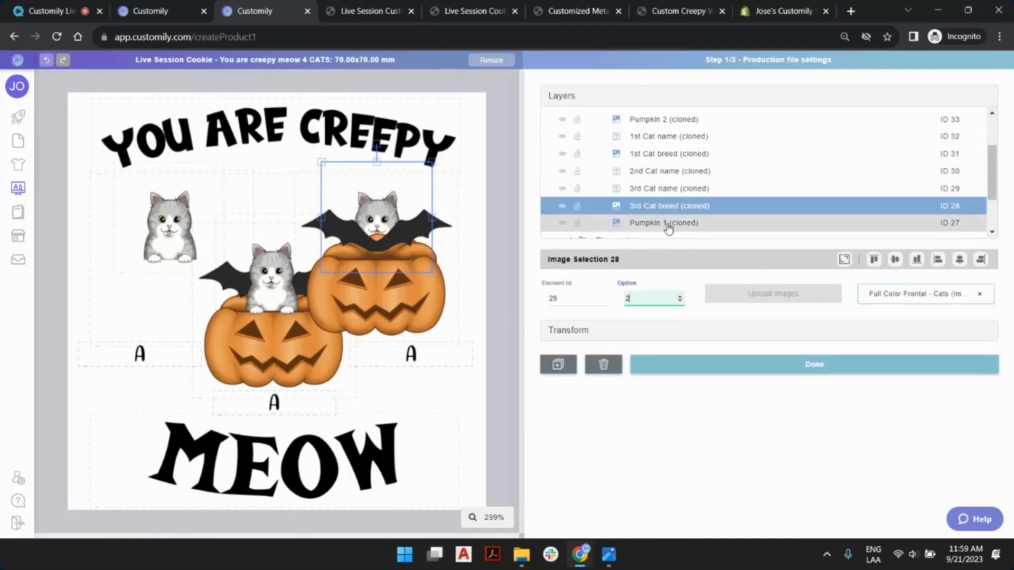
click(668, 225)
click(679, 296)
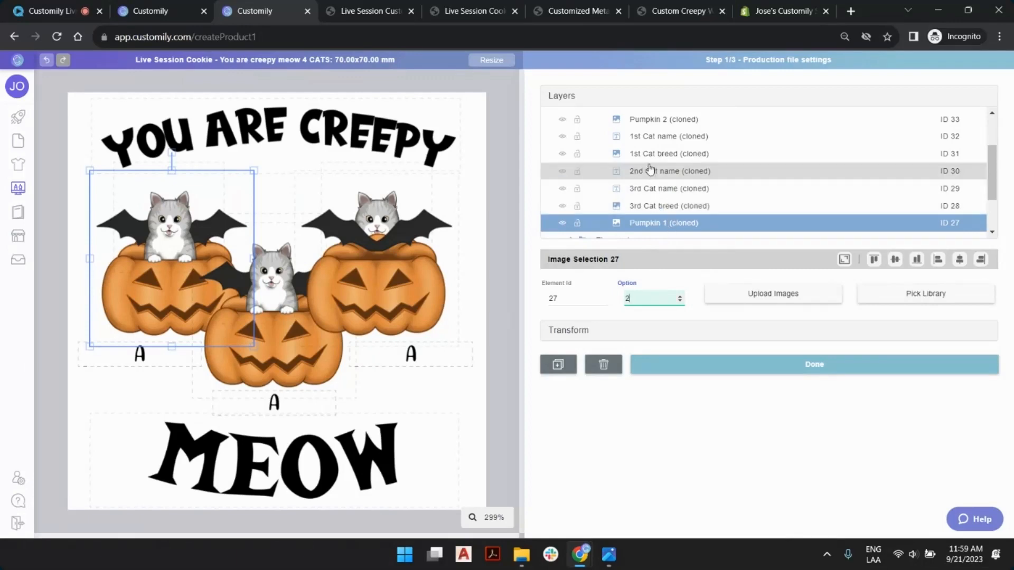
Reorder the Four cats layers: 1st Cat name and 1st Cat breed directly above Pumpkin 1, Pumpkin 3 directly below 3rd Cat breed
drag(657, 154, 659, 205)
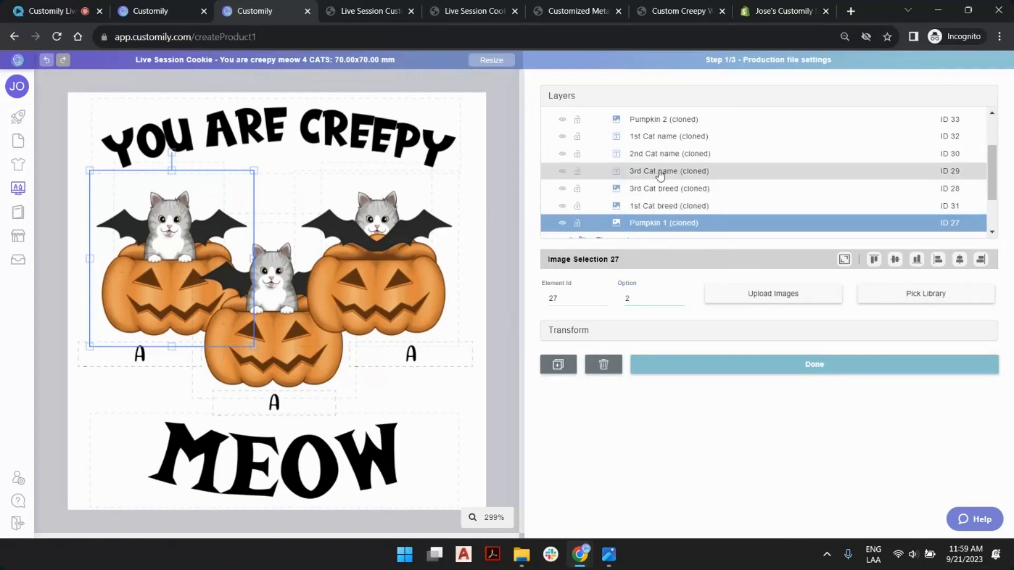
drag(658, 136, 658, 199)
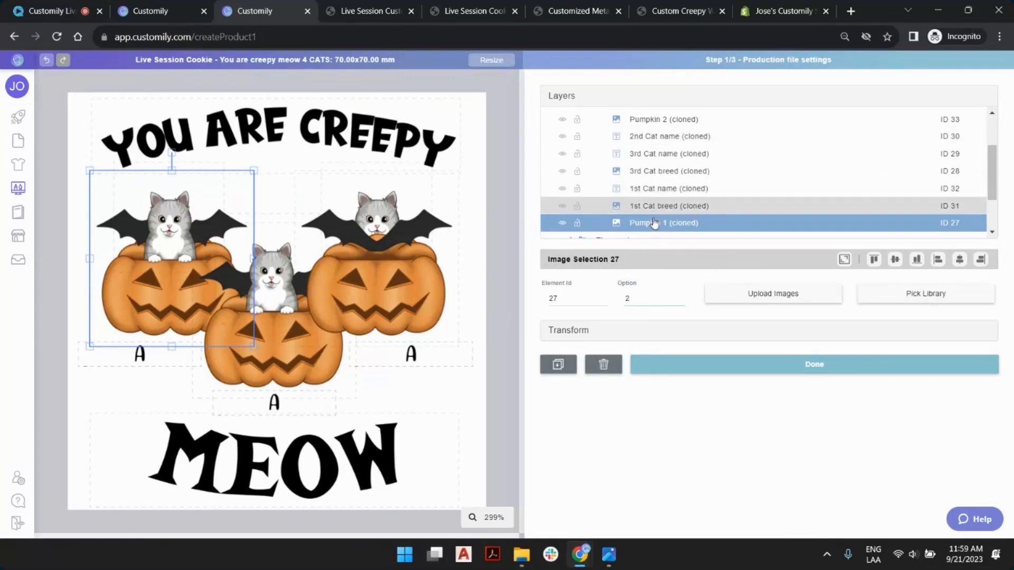
click(655, 174)
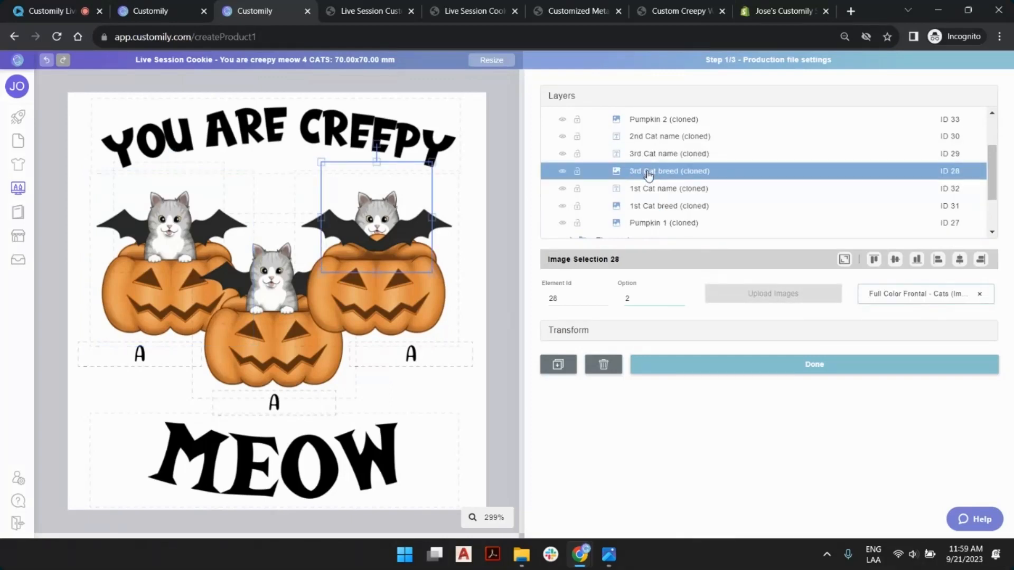
scroll(654, 182, up, 2)
scroll(658, 184, down, 2)
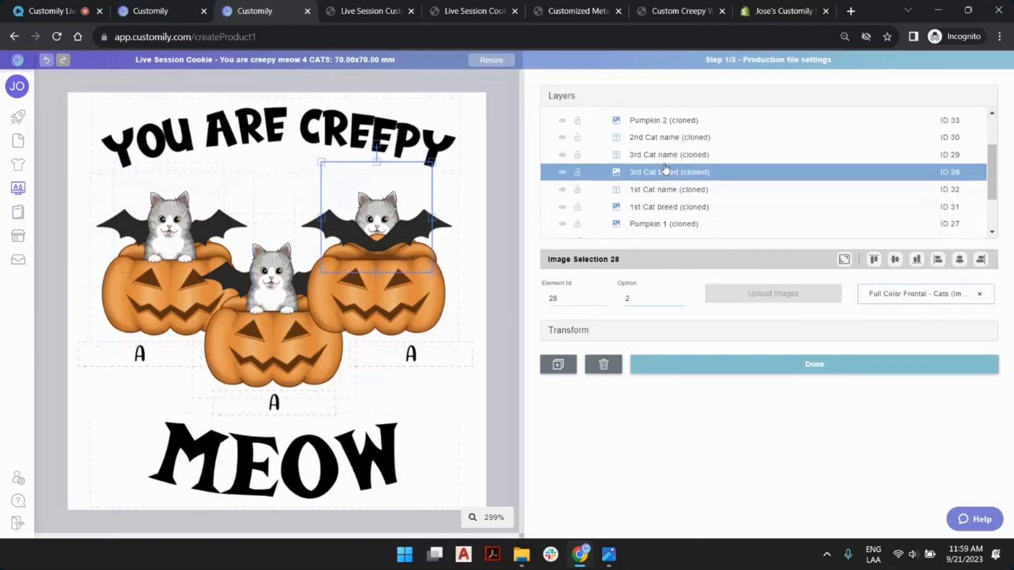
scroll(667, 192, up, 2)
click(668, 187)
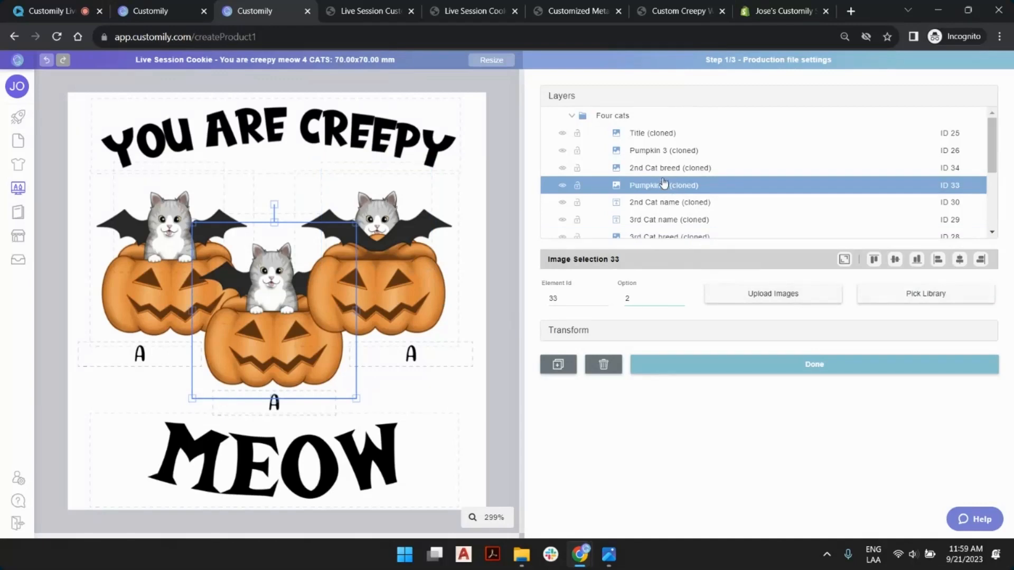
click(644, 167)
mouse_move(645, 153)
mouse_down()
mouse_move(654, 222)
mouse_move(662, 165)
mouse_move(666, 176)
mouse_up()
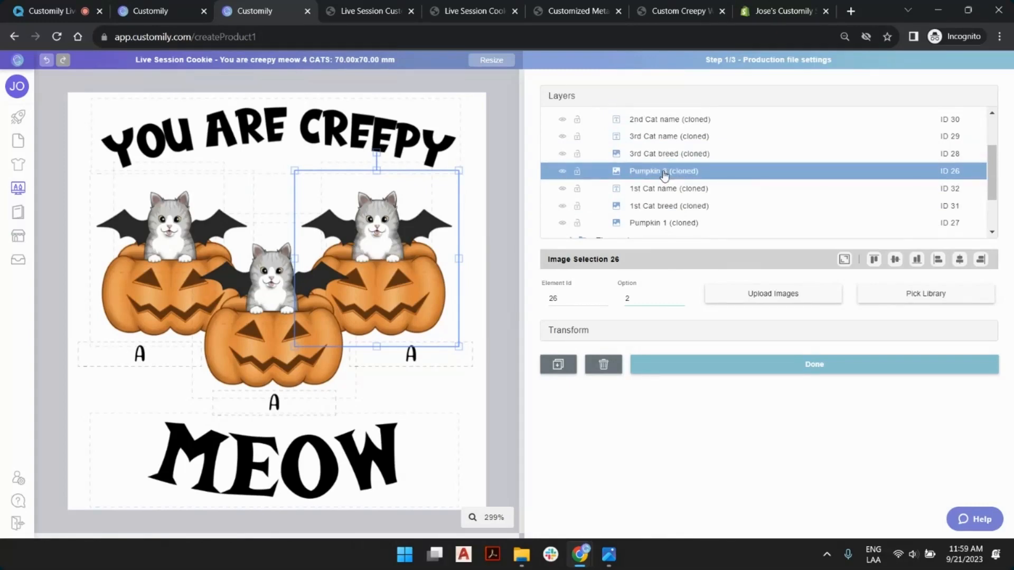
Move the 2nd Cat name layer directly above 2nd Cat breed in the Four cats layout
click(662, 159)
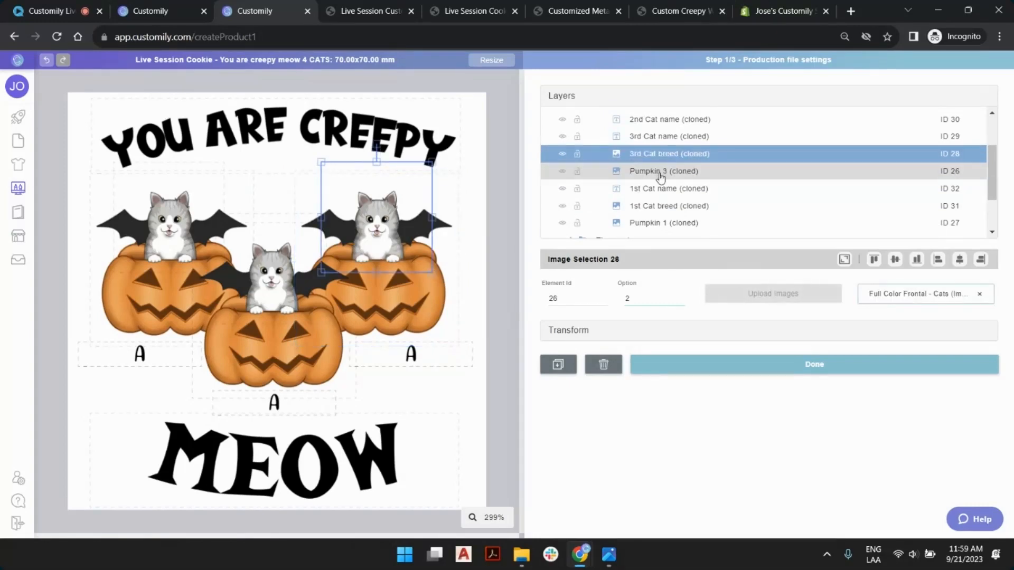
scroll(654, 174, up, 2)
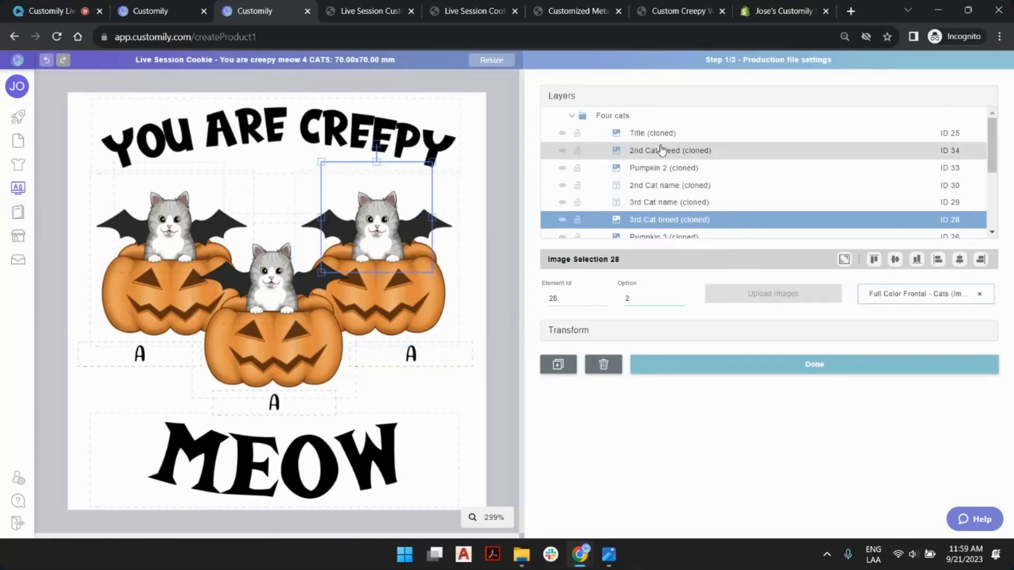
mouse_move(655, 185)
mouse_down()
mouse_move(653, 154)
mouse_move(651, 169)
mouse_up()
scroll(652, 199, down, 1)
scroll(652, 200, down, 1)
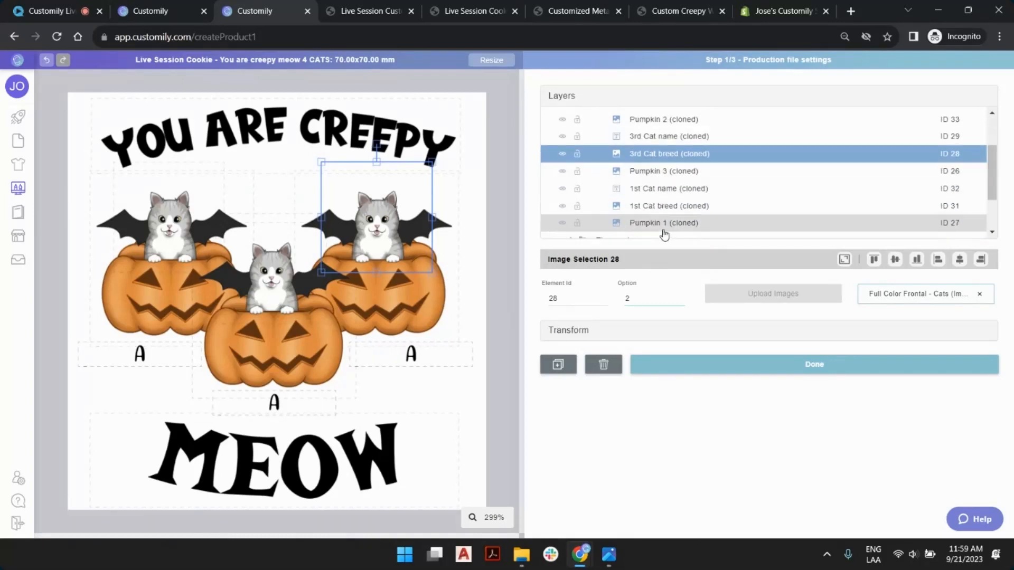
click(660, 143)
scroll(652, 169, up, 3)
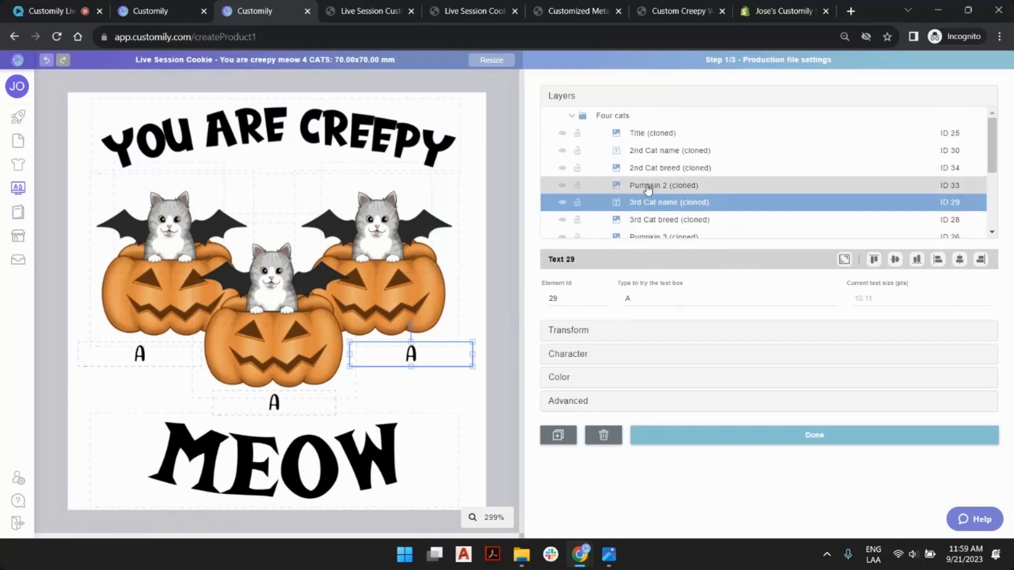
click(648, 190)
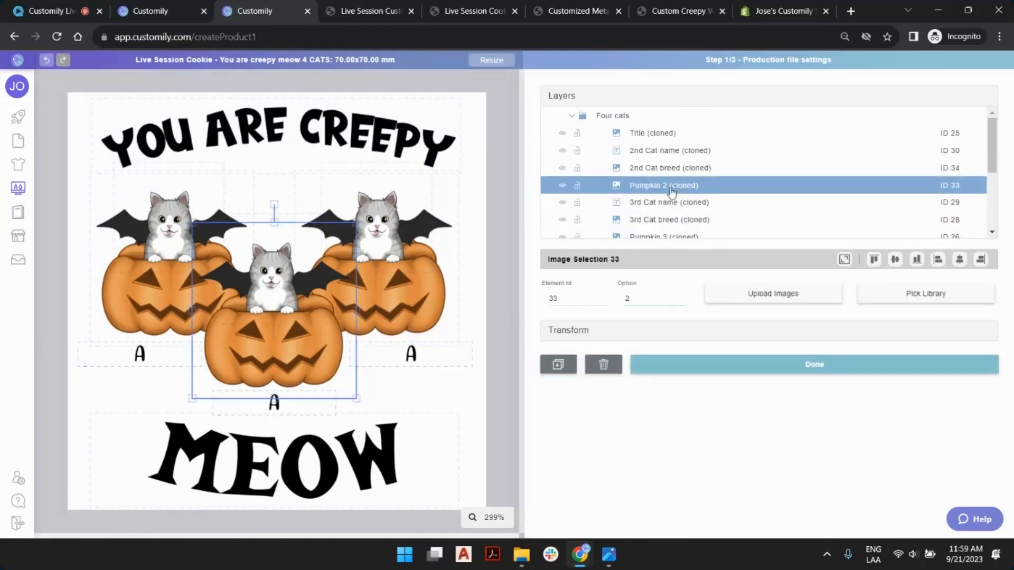
click(649, 167)
click(646, 154)
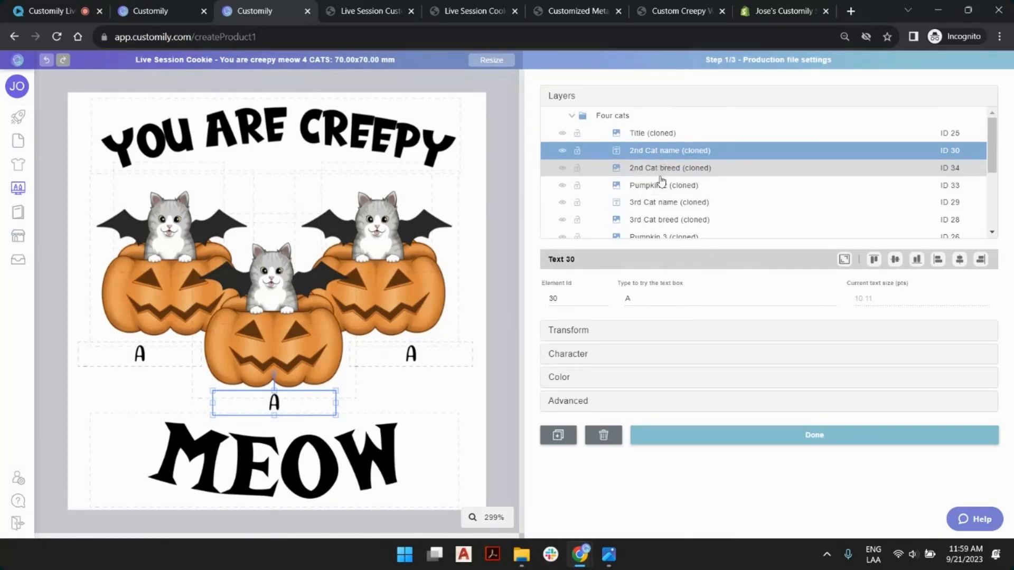
click(496, 204)
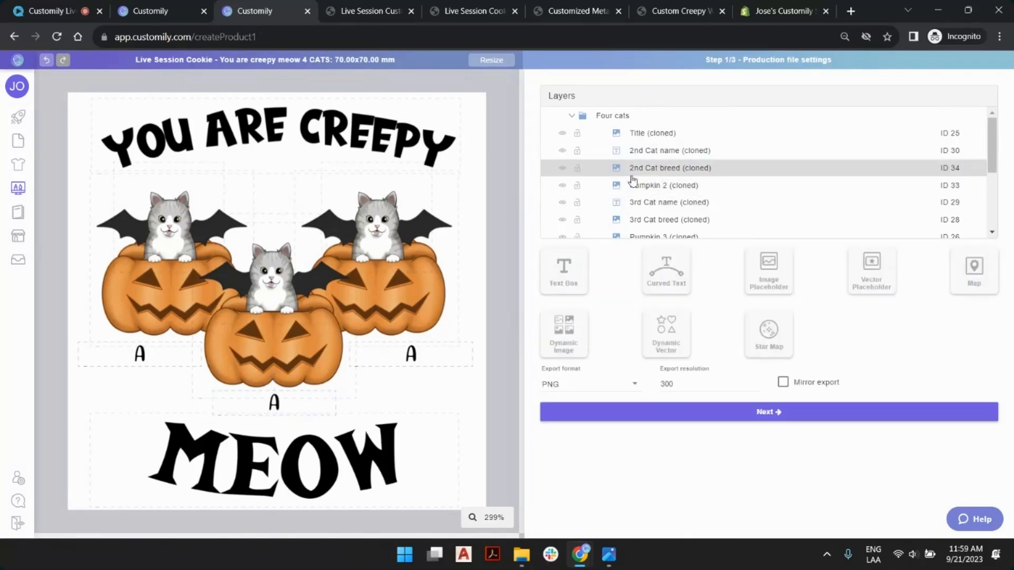
Duplicate the 2nd Cat name, 2nd Cat breed and Pumpkin 2 elements together and place the copies level with the originals, to their right
click(681, 203)
shift+click(663, 228)
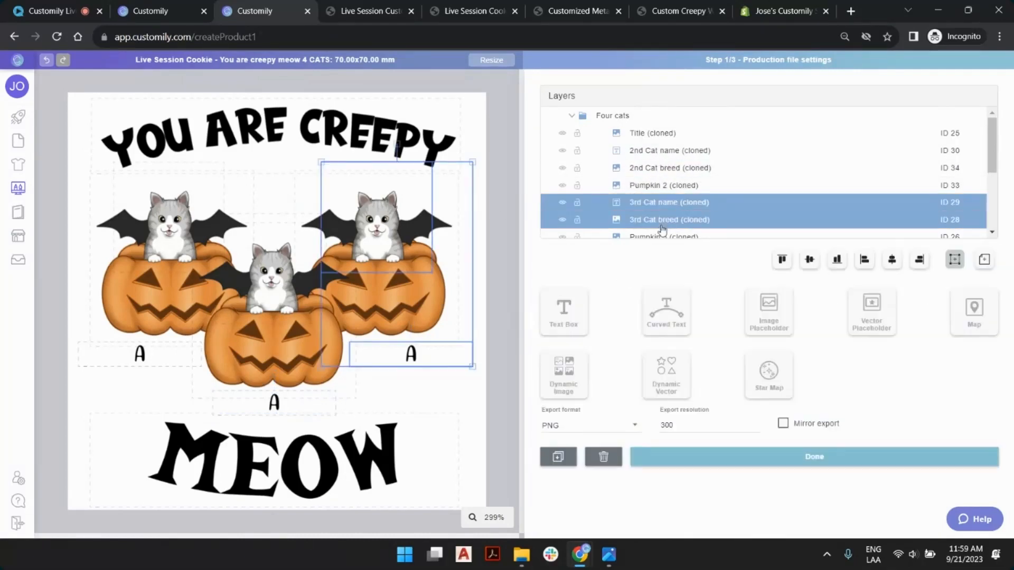
click(655, 153)
shift+click(654, 167)
shift+click(653, 185)
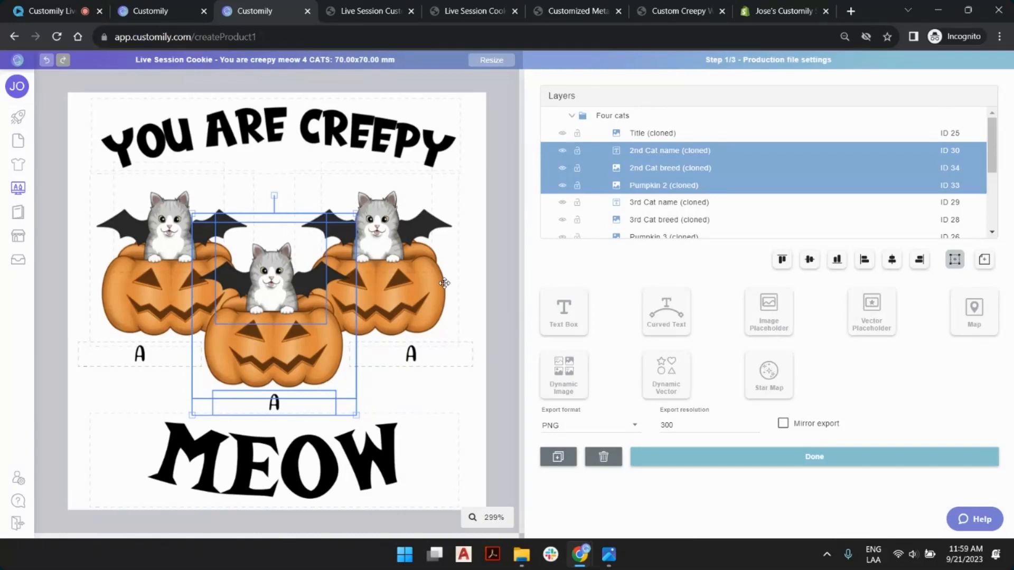
key(ctrl+d)
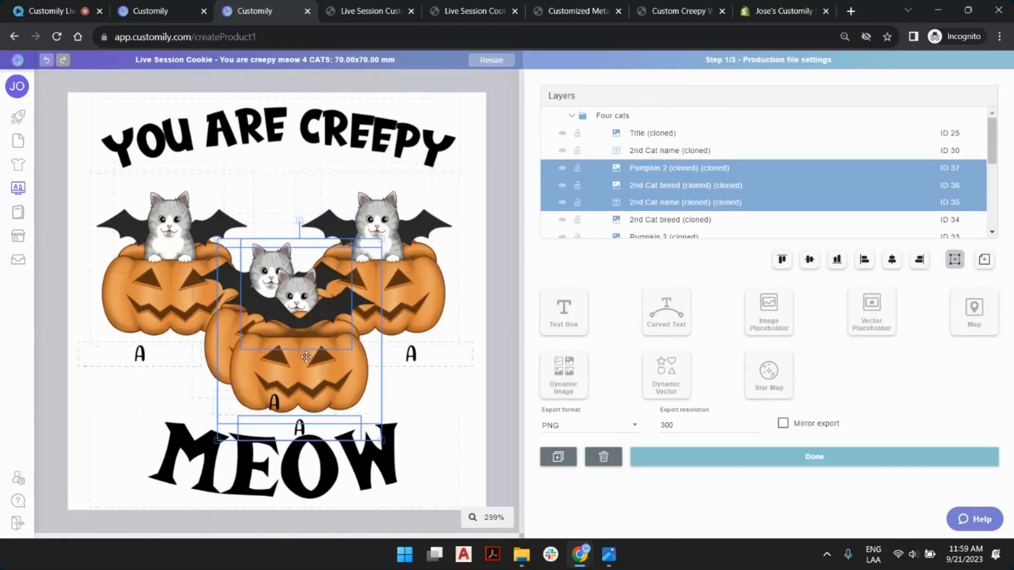
mouse_move(307, 357)
mouse_down()
mouse_move(404, 321)
mouse_move(405, 333)
mouse_up()
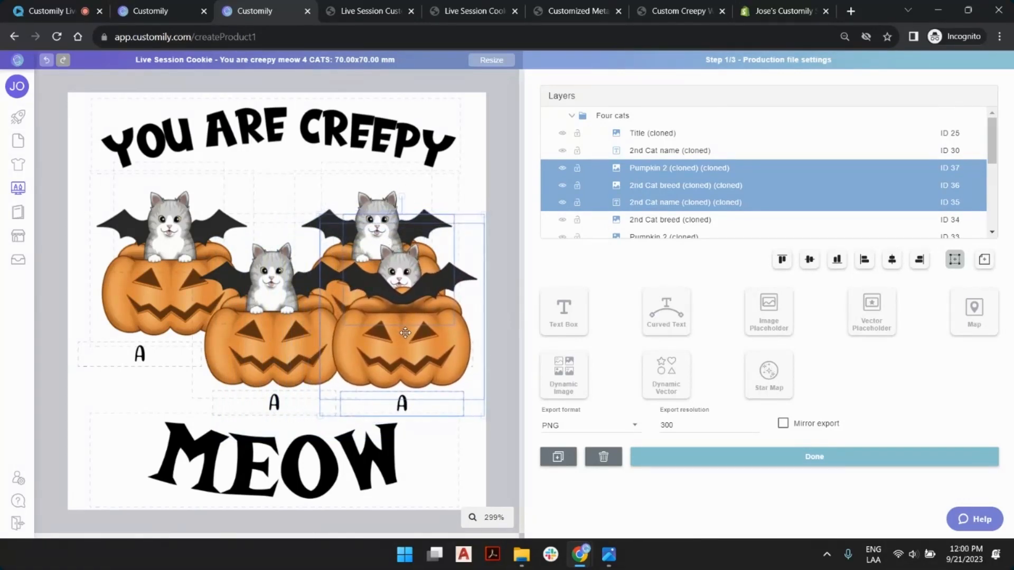
Shift the 1st Cat name, 1st Cat breed and Pumpkin 1 elements together slightly to the left on the canvas
scroll(650, 180, down, 5)
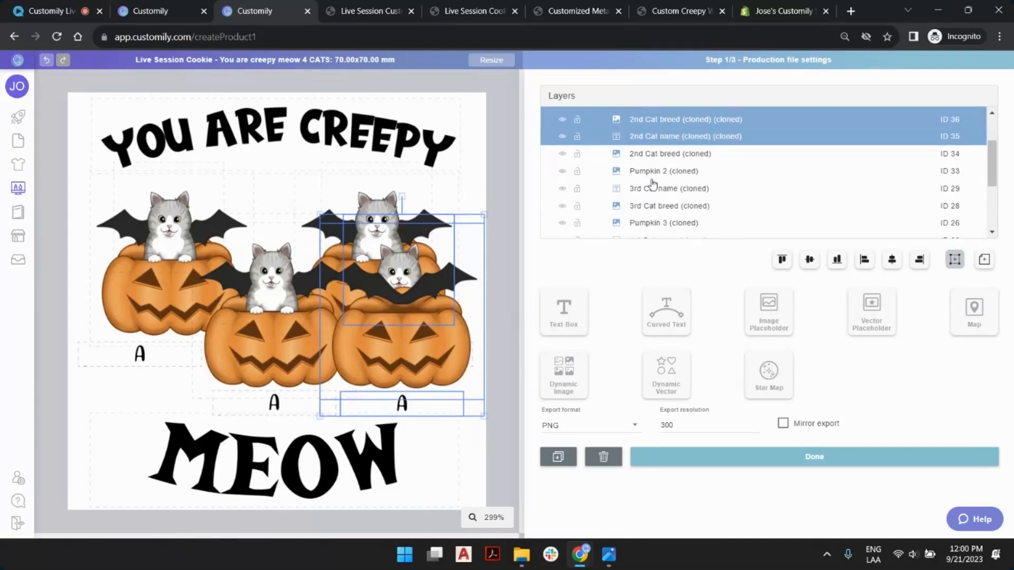
click(664, 157)
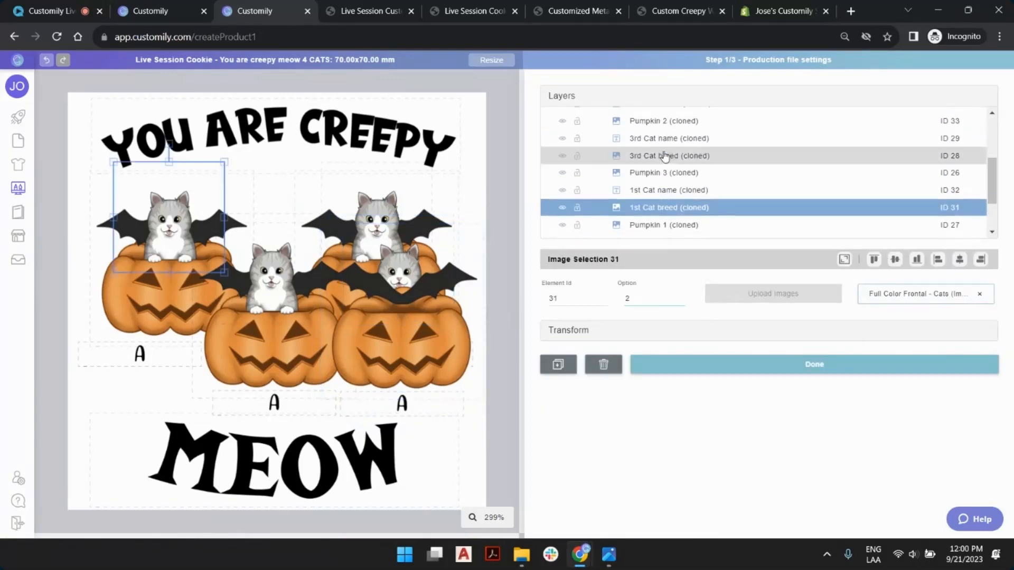
scroll(664, 179, up, 2)
shift+click(664, 191)
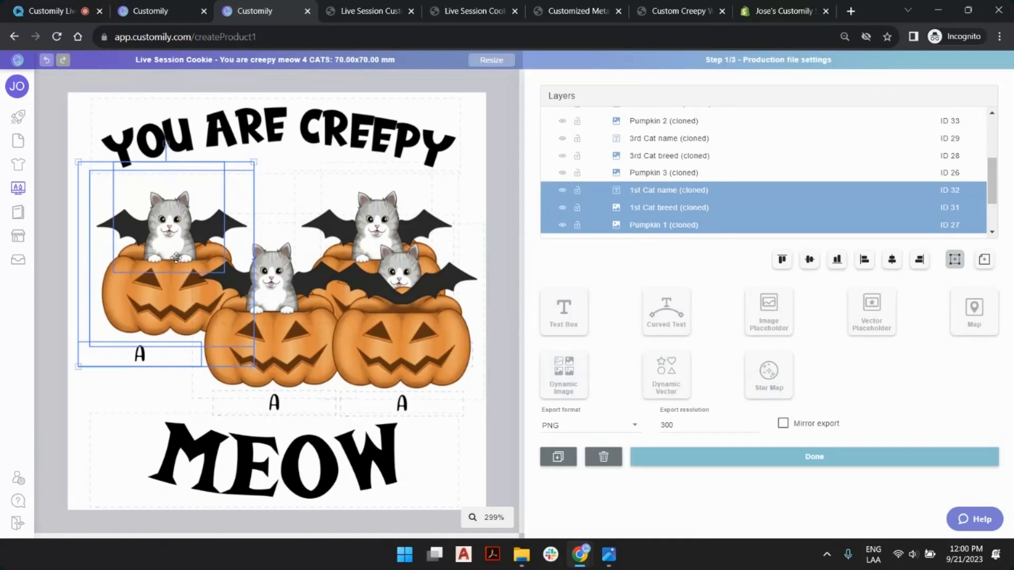
drag(175, 258, 166, 256)
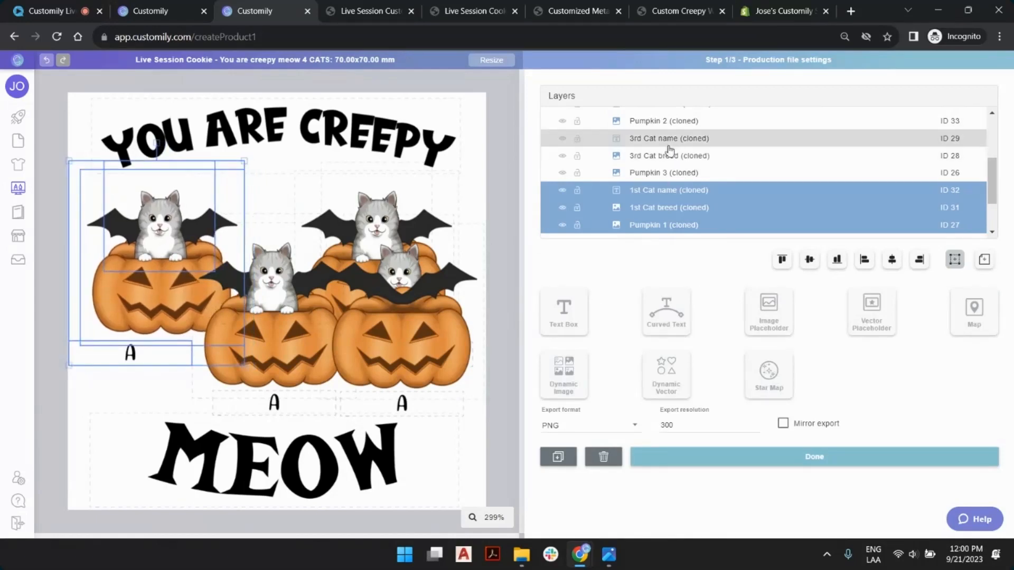
Rename the 2nd Cat name layer with ID 30 as 4th Cat name (cloned)
click(660, 172)
scroll(660, 174, up, 3)
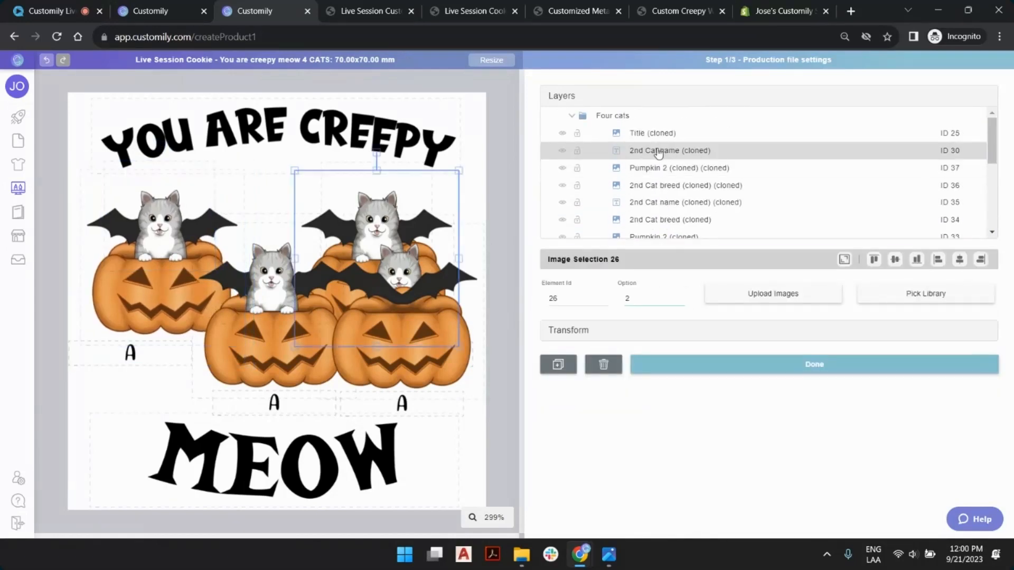
click(658, 152)
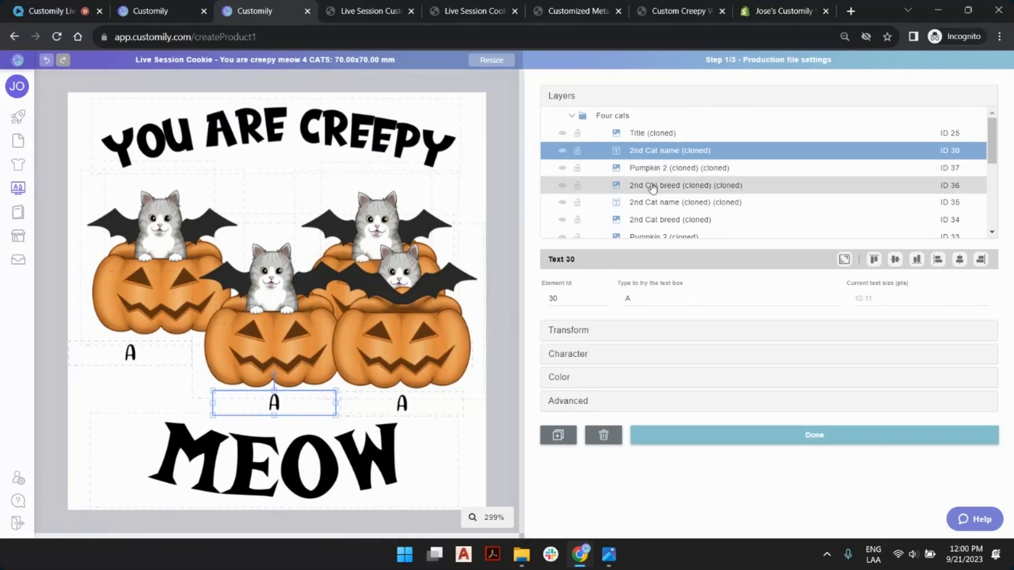
double_click(636, 151)
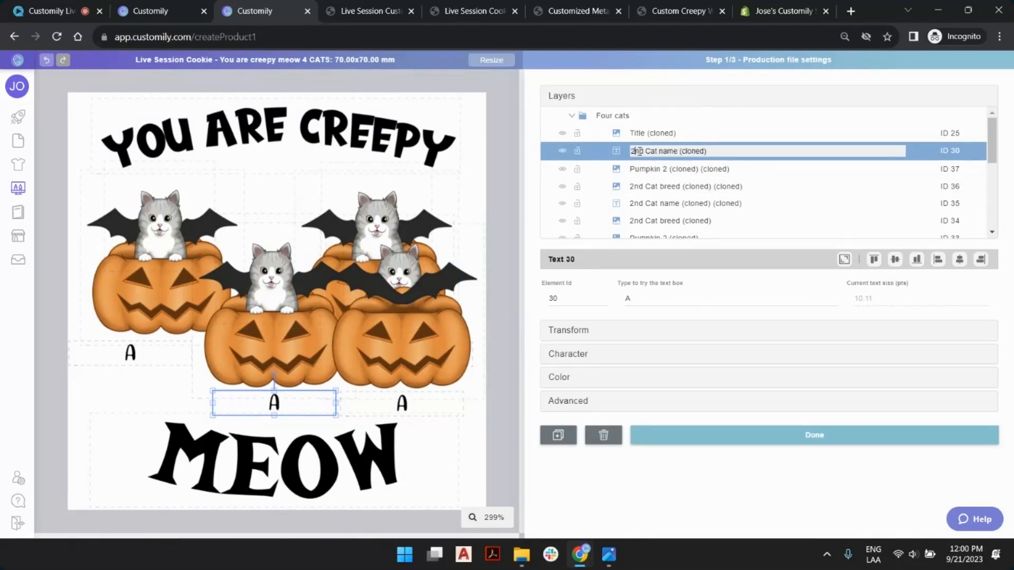
key(BackSpace)
text(4)
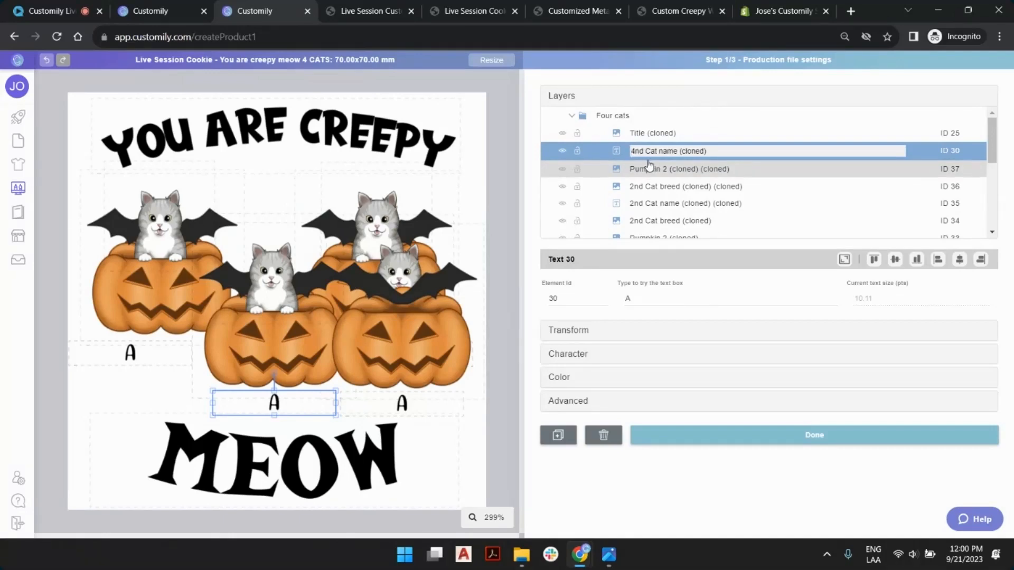
text(th)
key(Delete)
key(Delete)
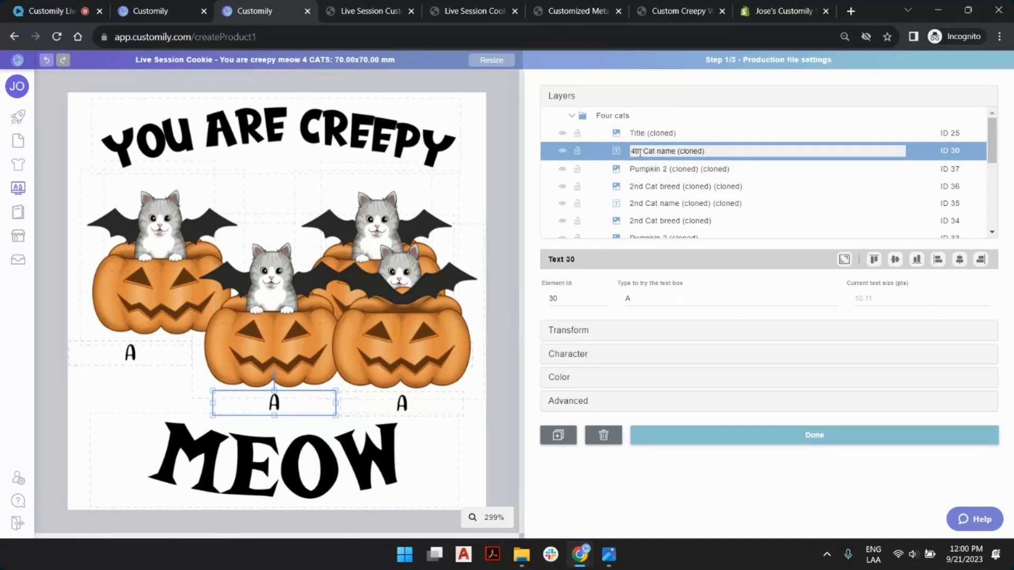
key(Return)
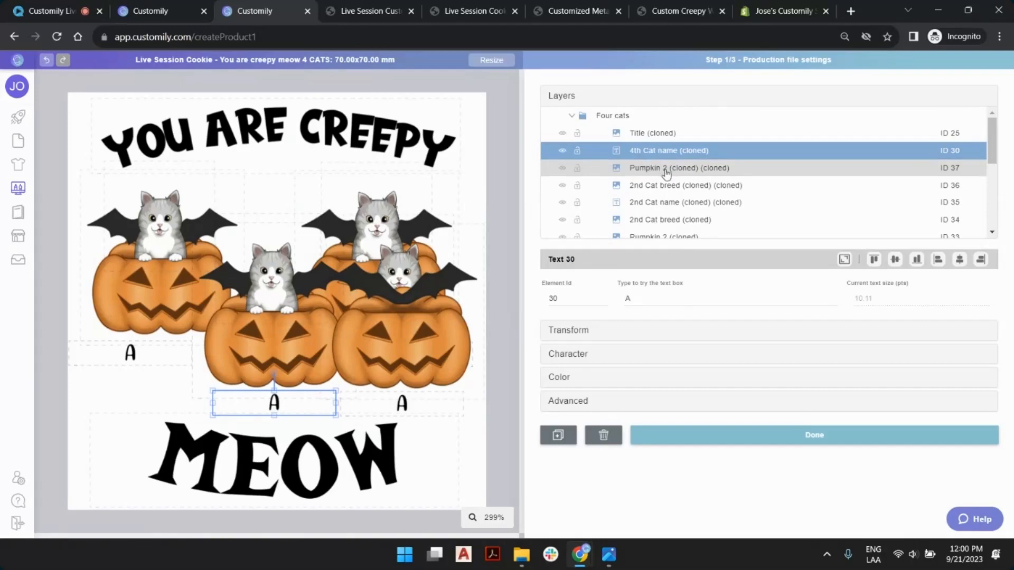
Rename the duplicated Pumpkin 2 layer to Pumpkin 4 and the duplicated 2nd Cat breed layer to 4th Cat breed, keeping their cloned suffixes
click(647, 169)
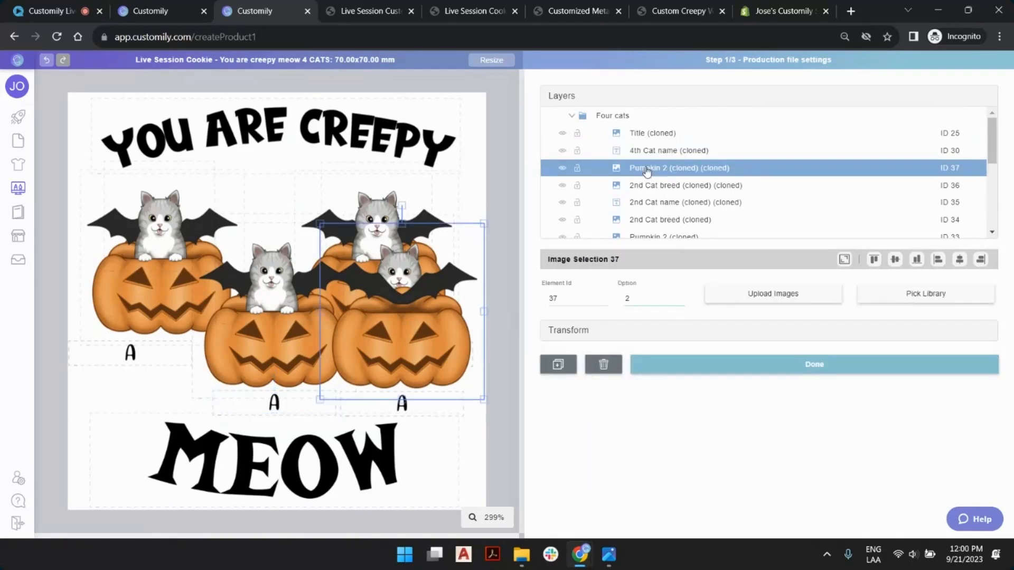
double_click(667, 170)
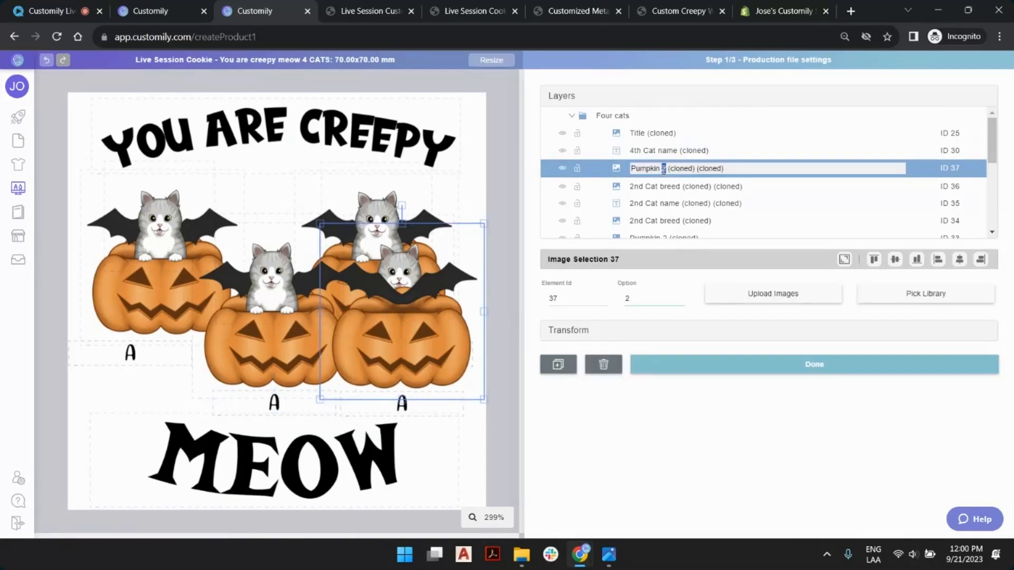
text(4)
click(664, 193)
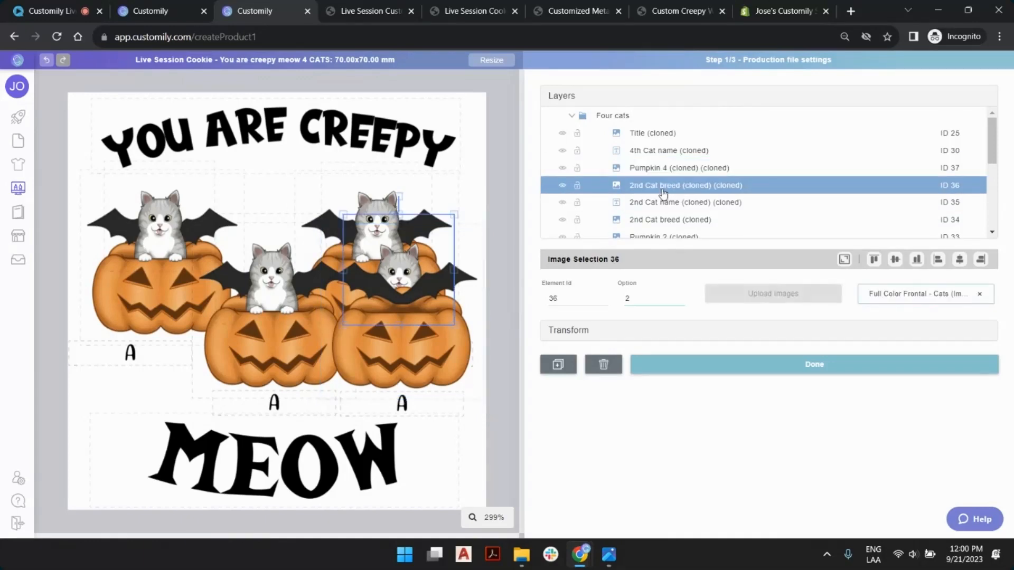
double_click(637, 186)
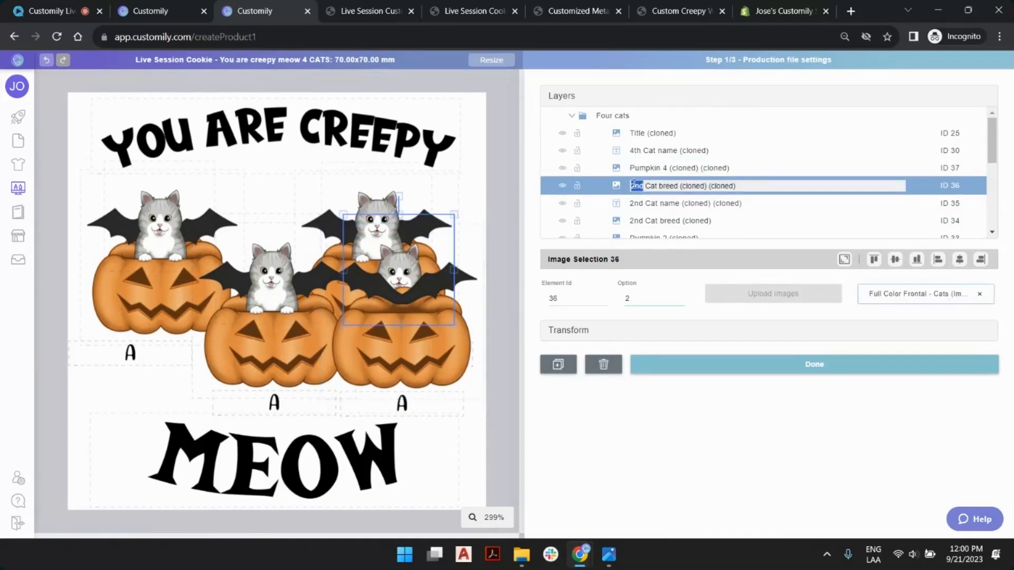
text(4th)
key(Return)
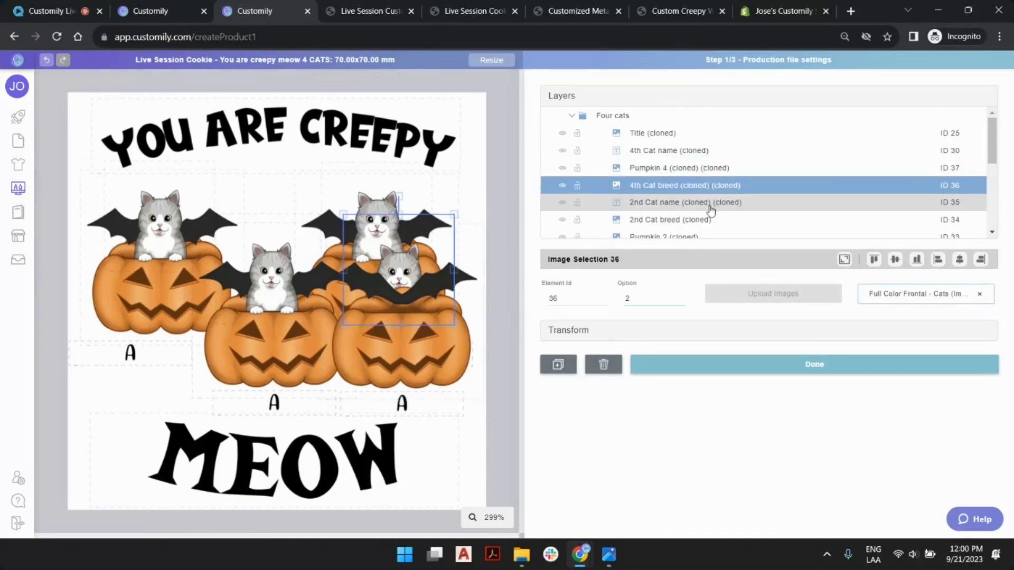
Reorder the layers so Pumpkin 4 sits directly below 4th Cat breed, and swap the positions of the ID 30 and ID 35 cat name layers
click(651, 168)
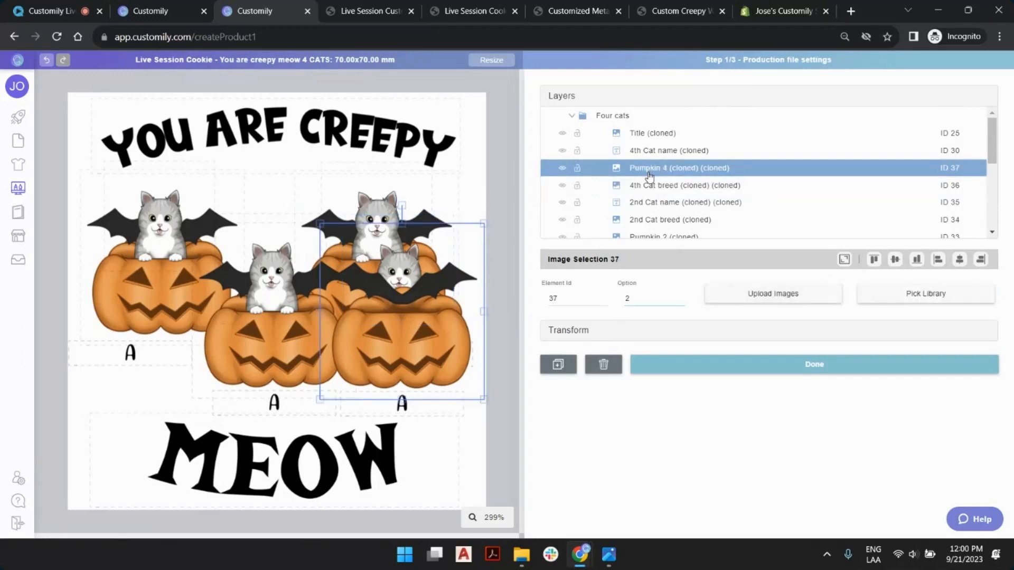
drag(650, 168, 645, 187)
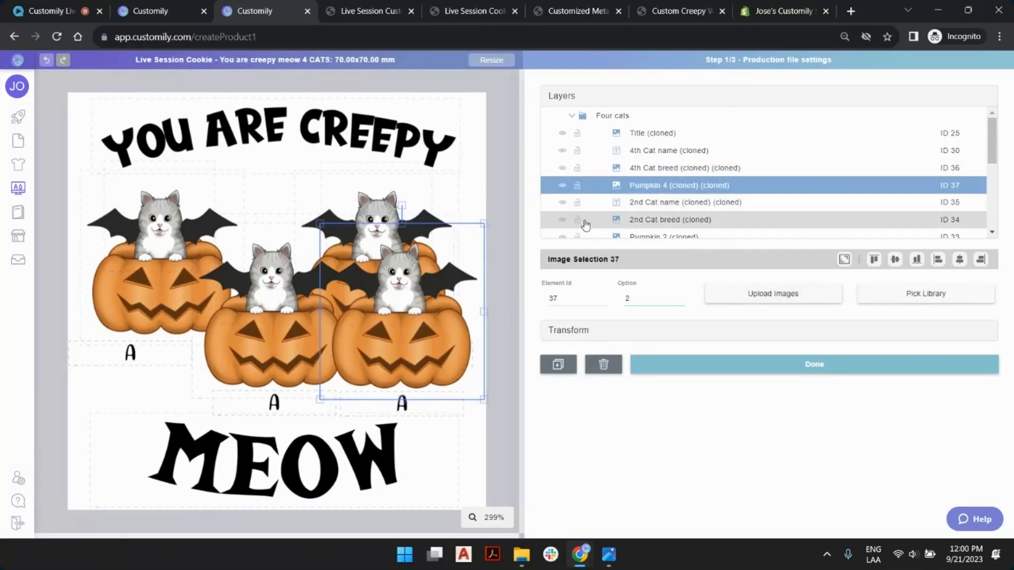
click(650, 201)
scroll(653, 199, down, 1)
shift+click(654, 153)
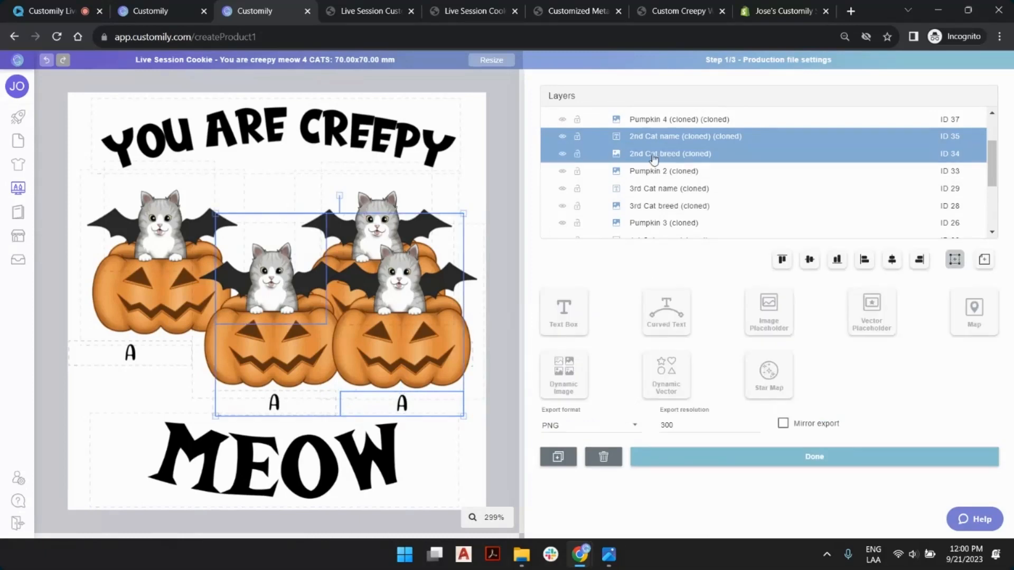
click(655, 140)
scroll(653, 150, up, 1)
click(656, 153)
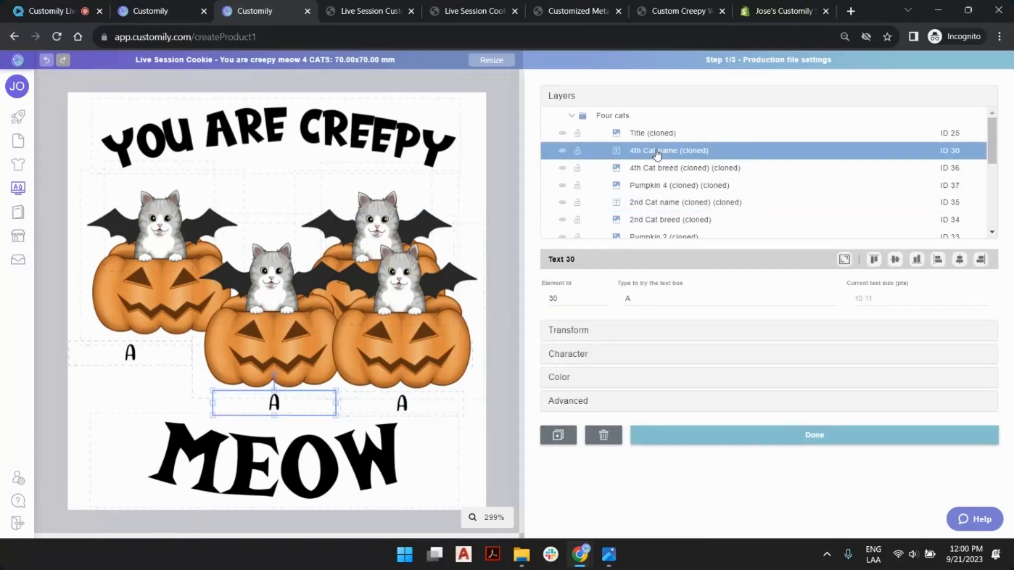
mouse_move(659, 153)
mouse_down()
mouse_move(657, 201)
mouse_move(655, 142)
mouse_move(650, 153)
mouse_up()
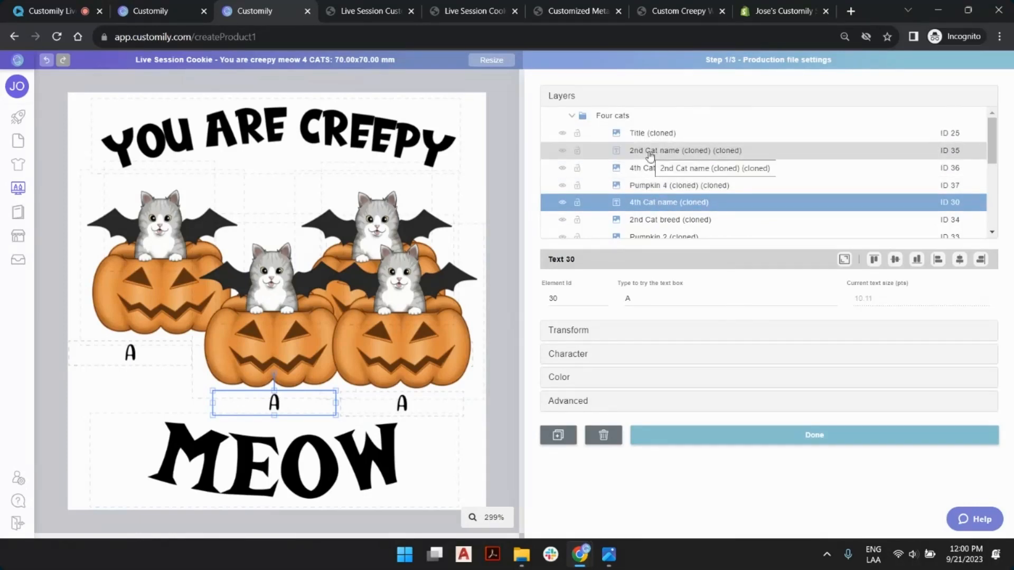
click(653, 222)
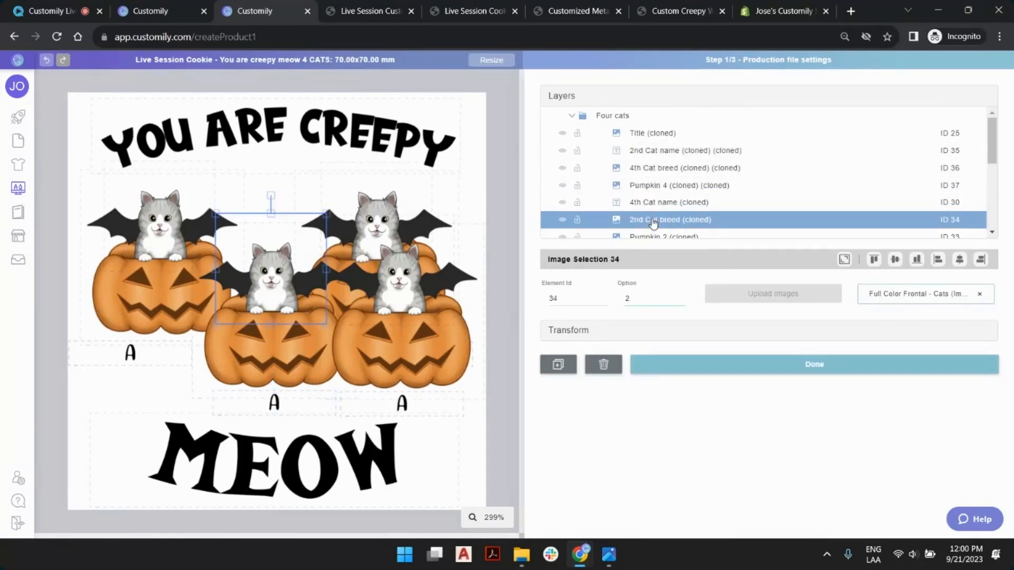
click(643, 206)
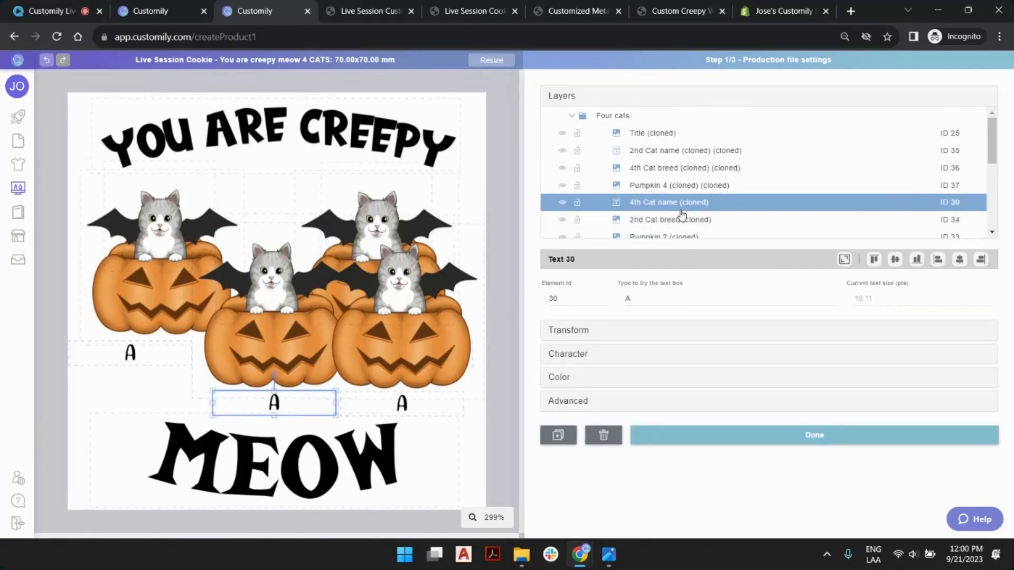
Rename the cat name layer with ID 30, directly above 2nd Cat breed, as 2nd Cat name (cloned)
double_click(644, 206)
drag(629, 206, 629, 206)
double_click(639, 203)
key(BackSpace)
key(BackSpace)
key(BackSpace)
key(Delete)
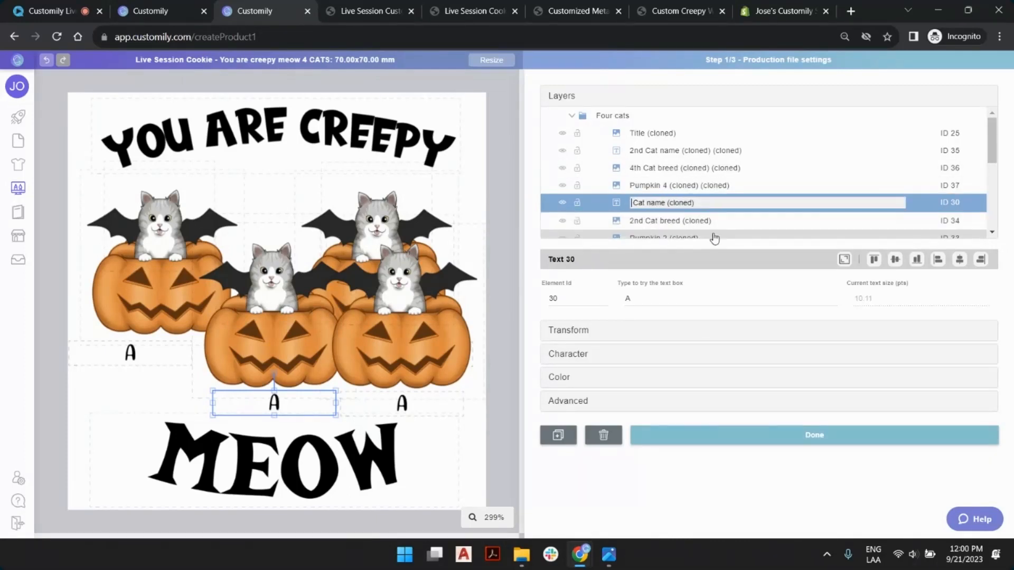
text(2nd)
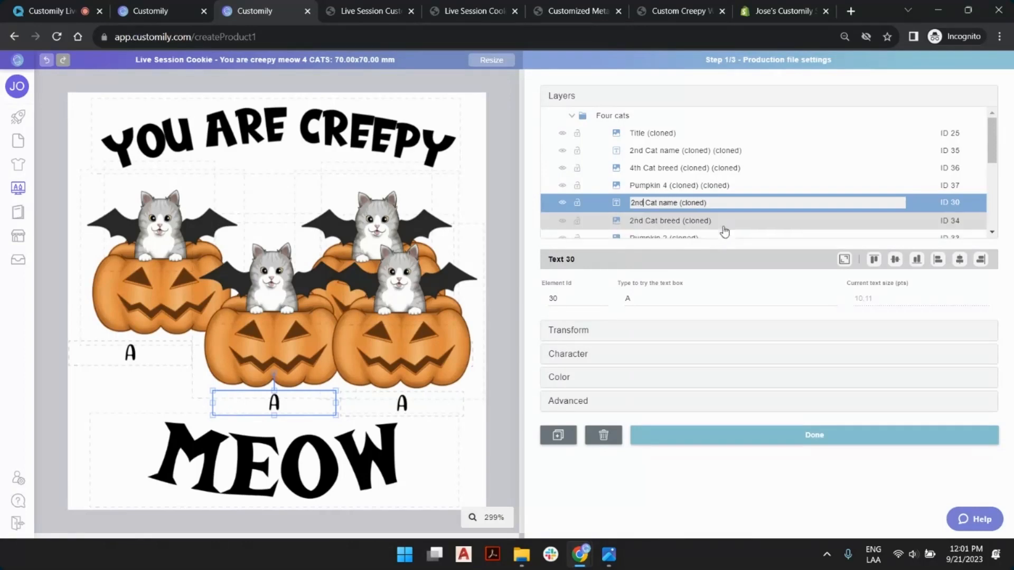
Rename the cat name layer with ID 35, directly above 4th Cat breed, as 4th Cat name (cloned) (cloned)
click(640, 158)
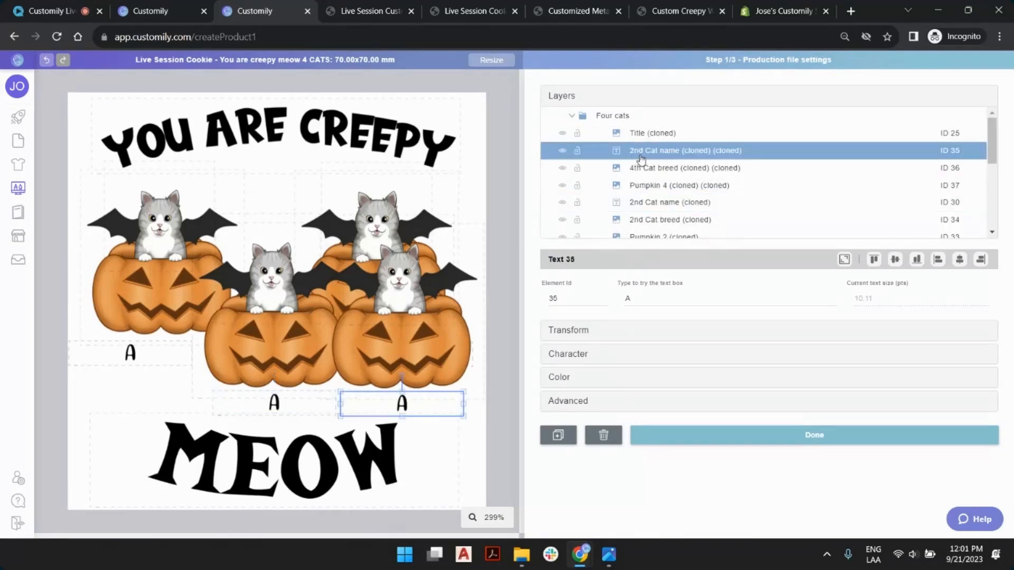
double_click(641, 154)
text(4)
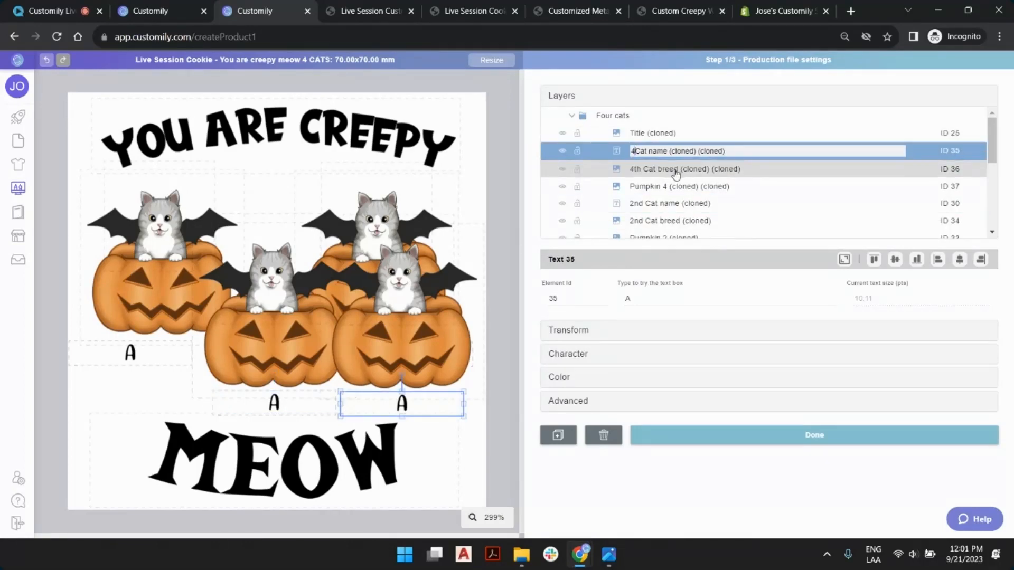
text(th)
key(Return)
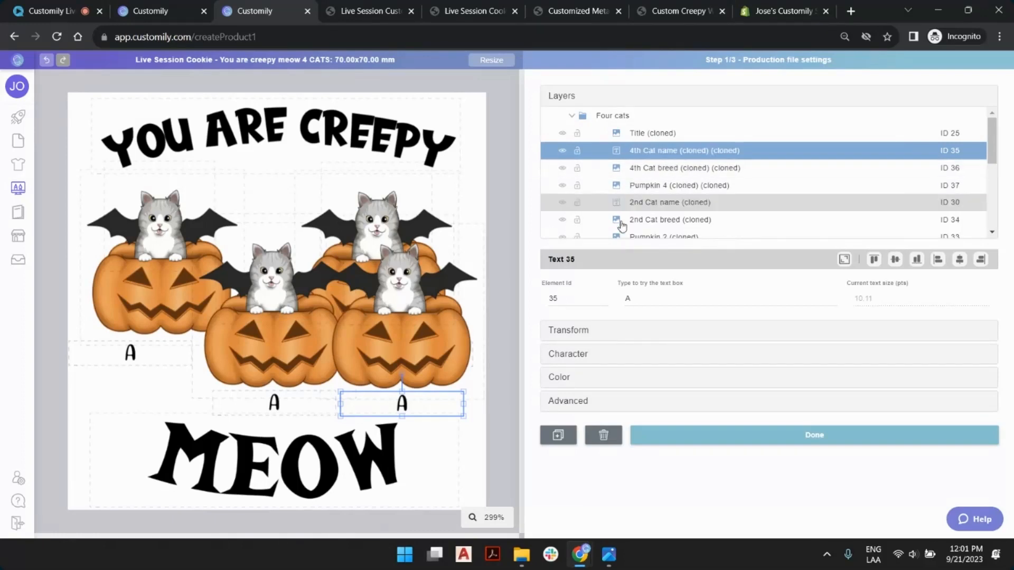
Move the 2nd cat's name, breed and Pumpkin 2 together to the left, opening a gap beside the 4th cat's pumpkin
shift+click(663, 186)
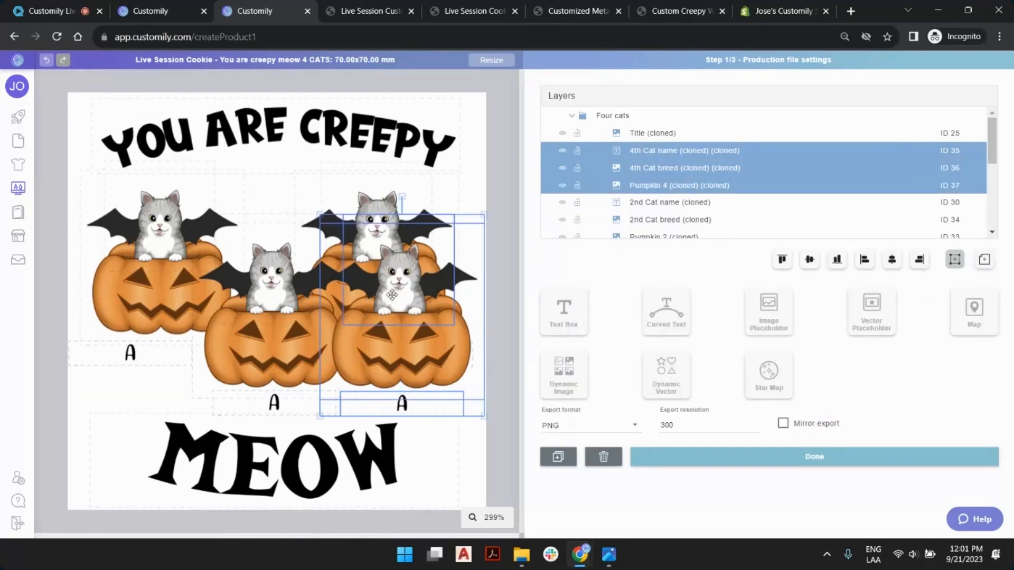
click(628, 203)
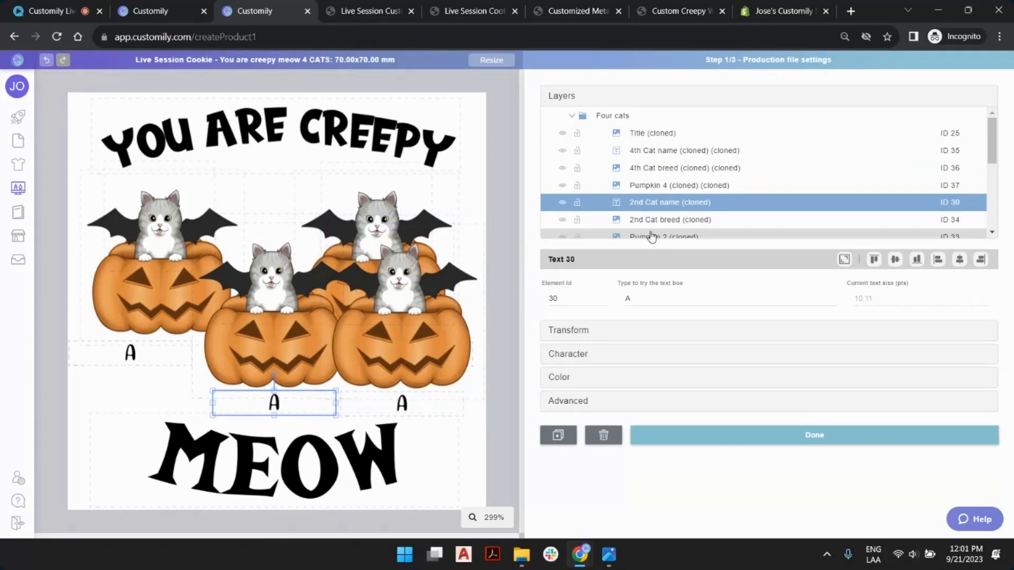
scroll(653, 238, down, 3)
shift+click(663, 159)
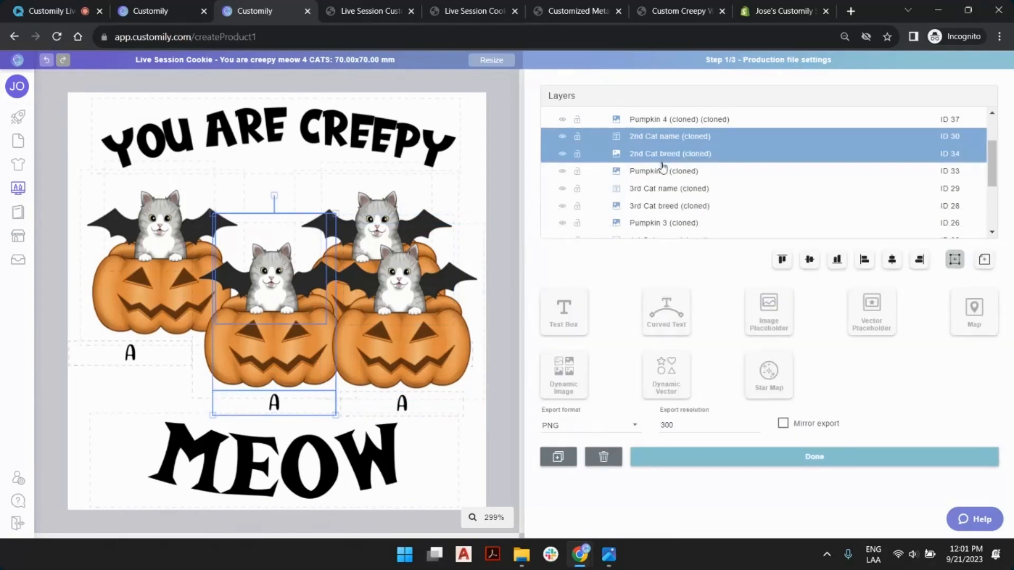
shift+click(662, 166)
drag(277, 331, 250, 332)
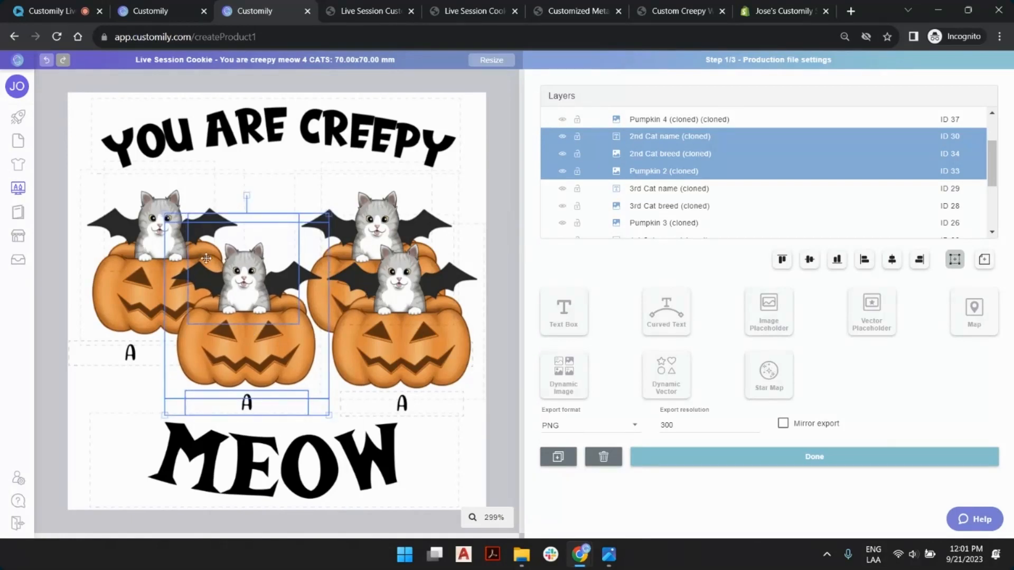
Shift the 3rd cat's name, breed and Pumpkin 3 together to the left, then deselect them
click(653, 189)
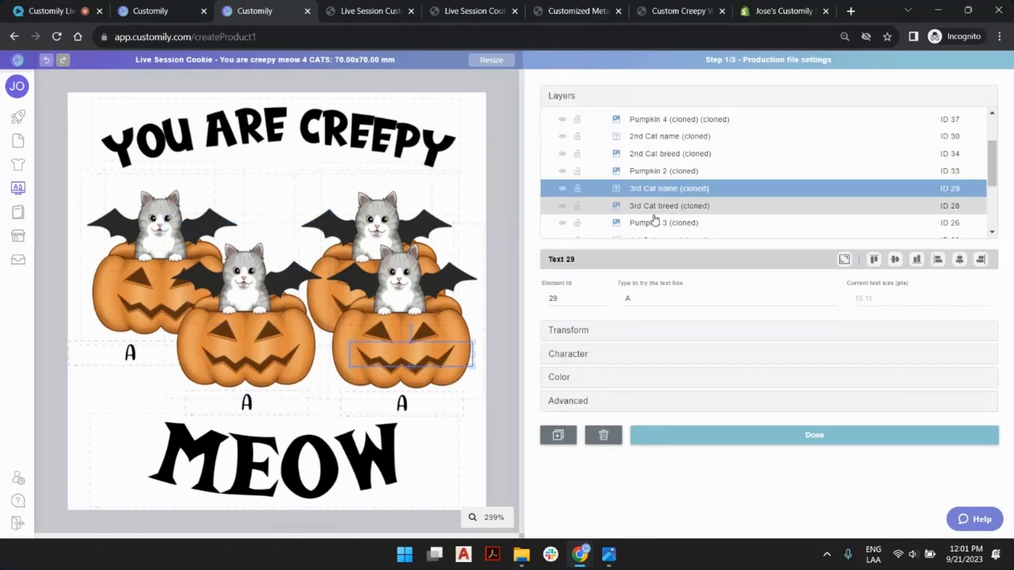
shift+click(652, 225)
drag(404, 192, 368, 189)
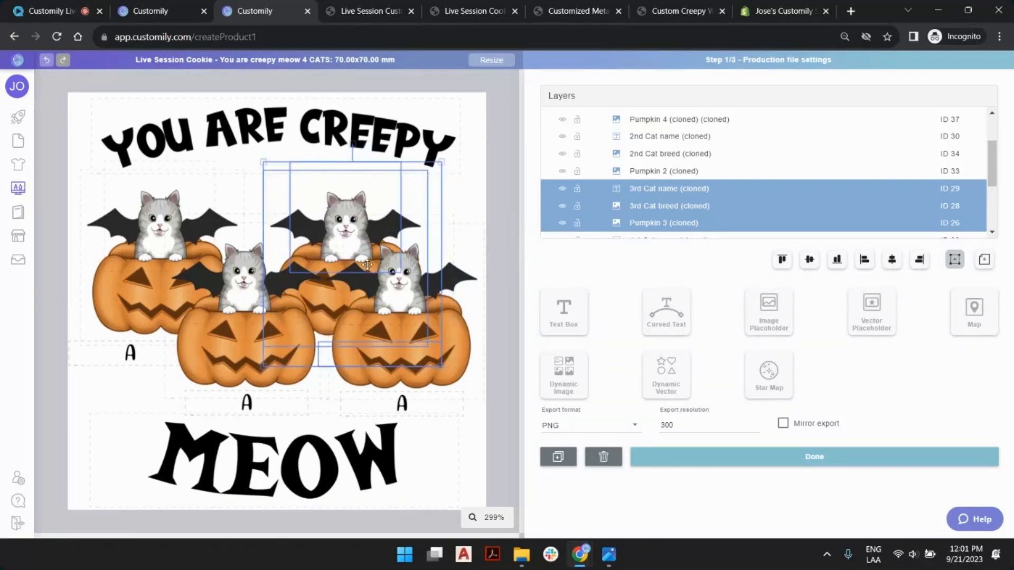
click(518, 194)
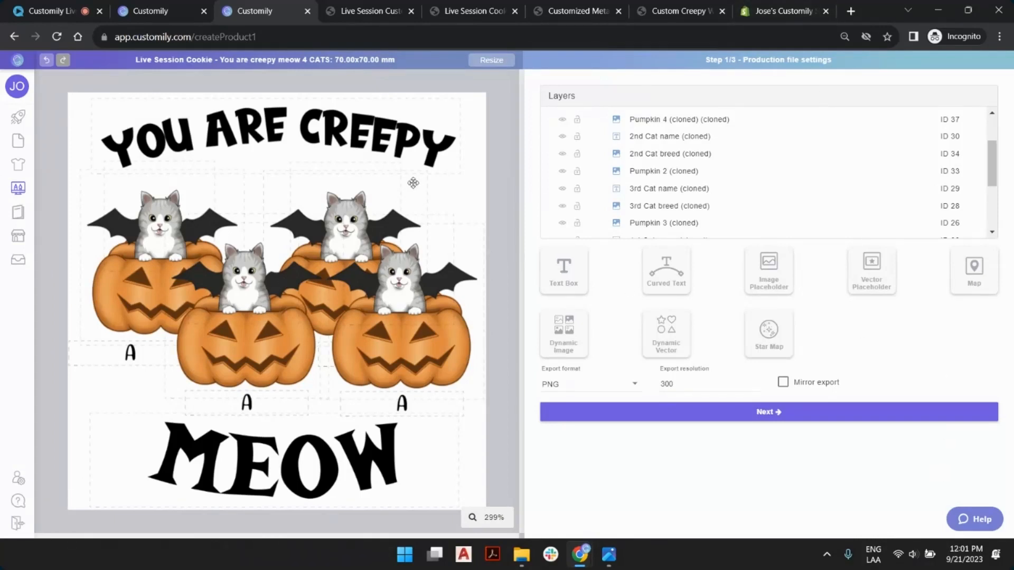
Proceed to the preview settings and check the placement of the One cat, Two cats and Three cats groups on the cookie
click(771, 417)
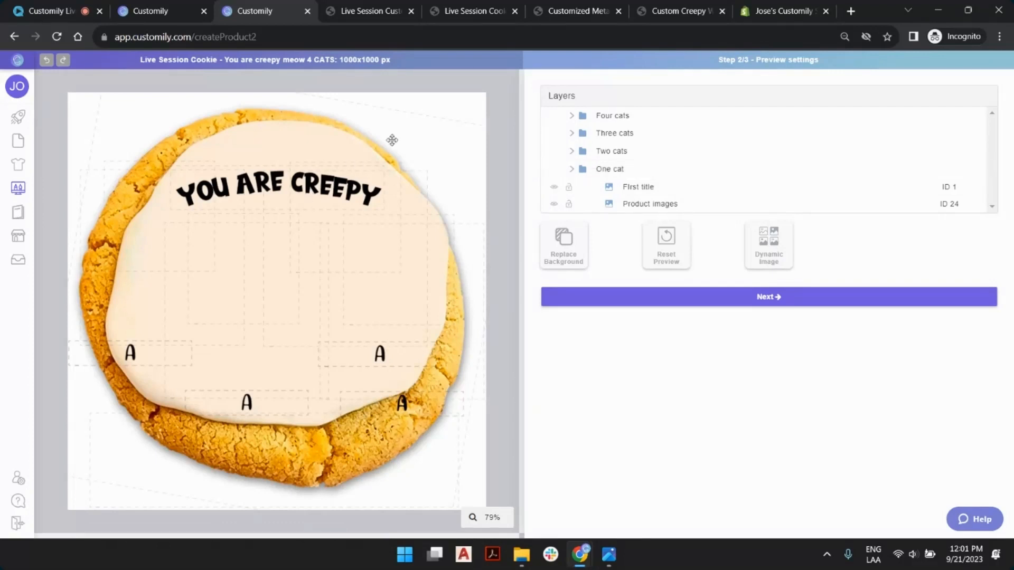
click(605, 171)
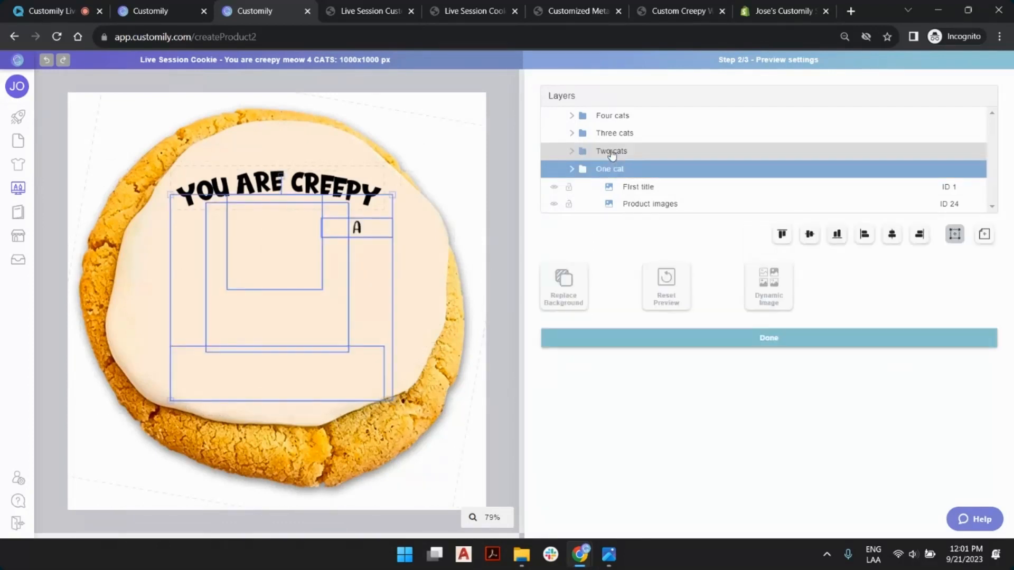
click(612, 152)
click(614, 139)
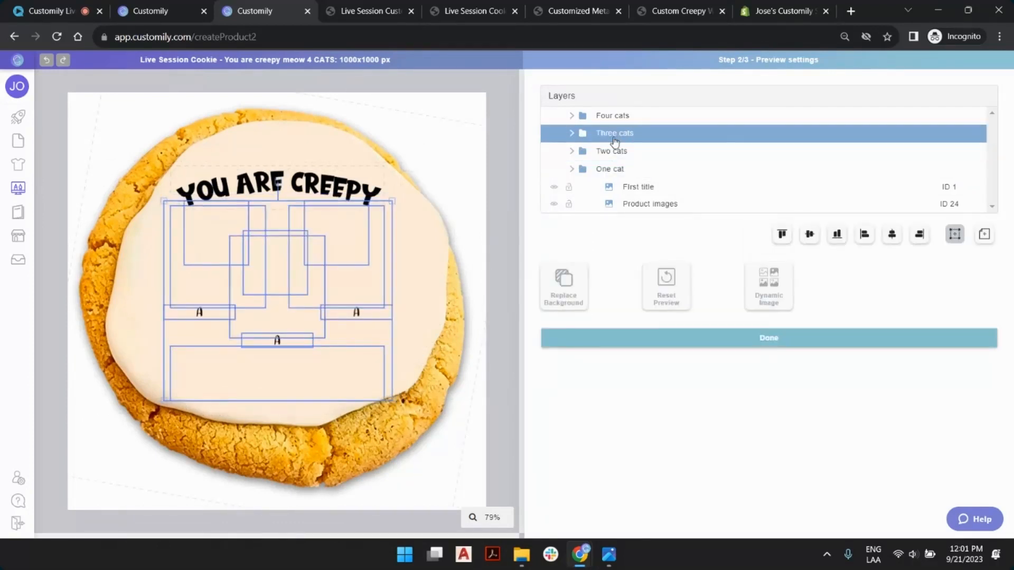
Scale the Four cats group down to fit the cookie's icing and position it just below the YOU ARE CREEPY title
click(614, 117)
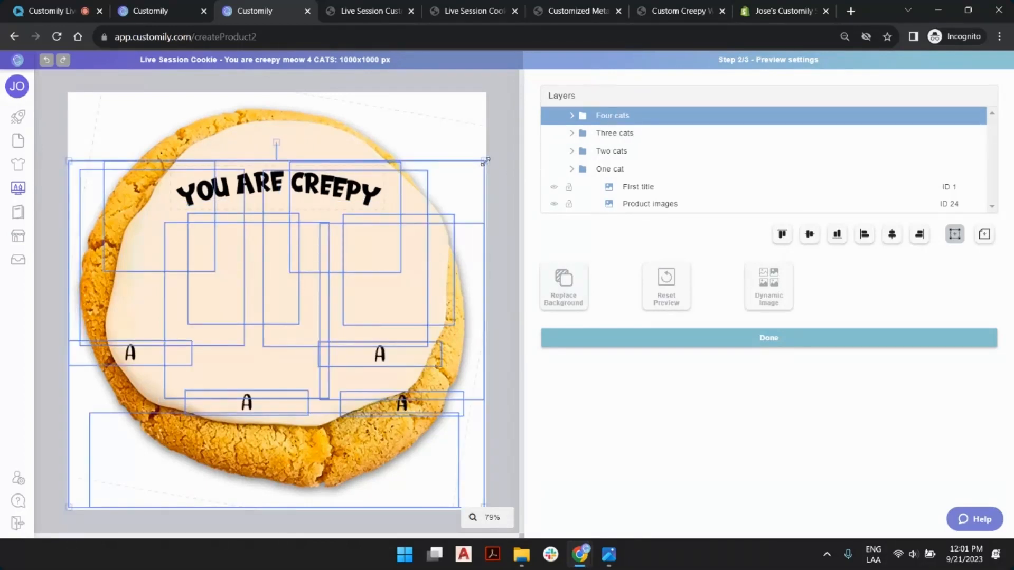
drag(484, 161, 400, 232)
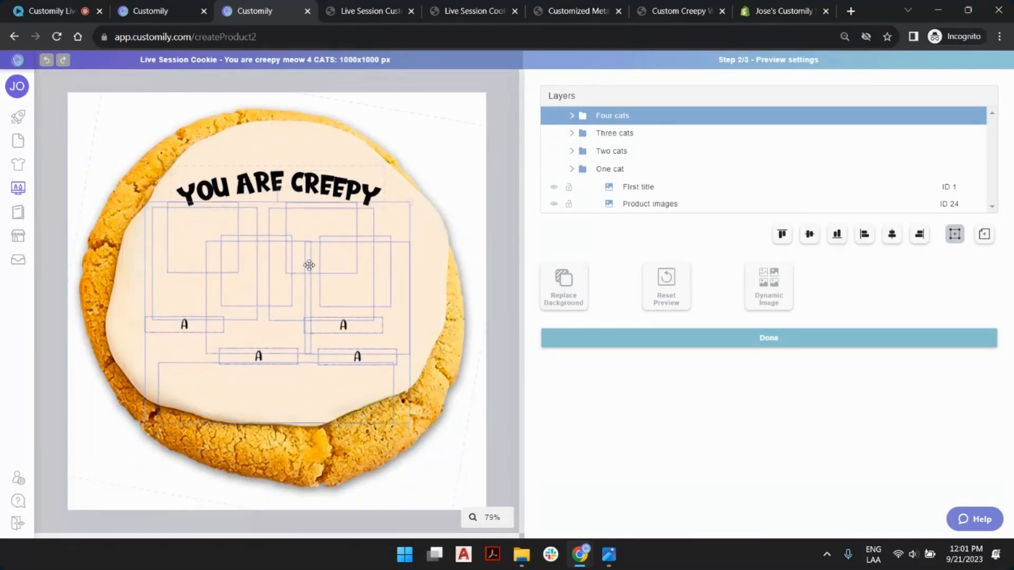
drag(407, 193, 398, 205)
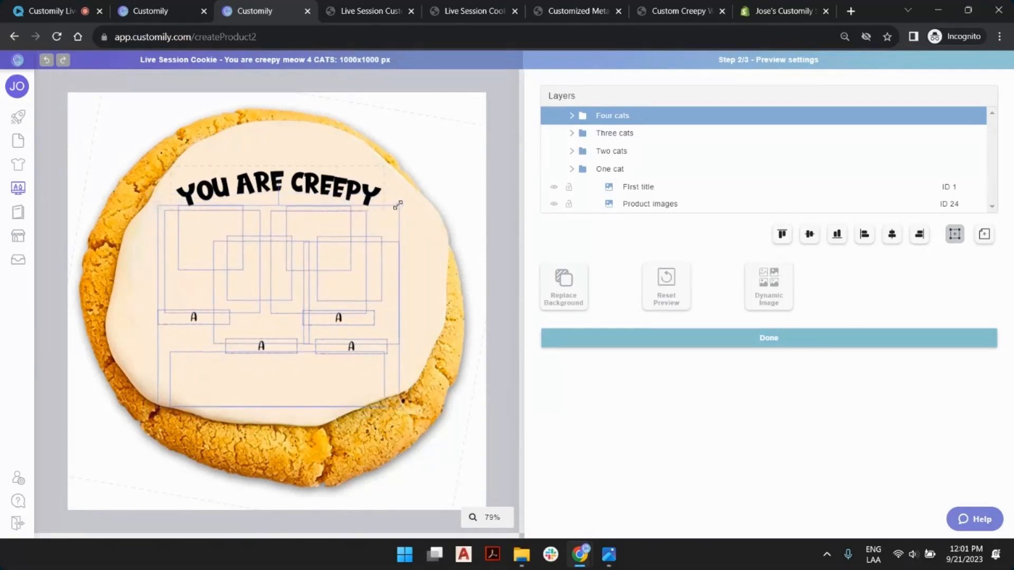
drag(350, 271, 351, 265)
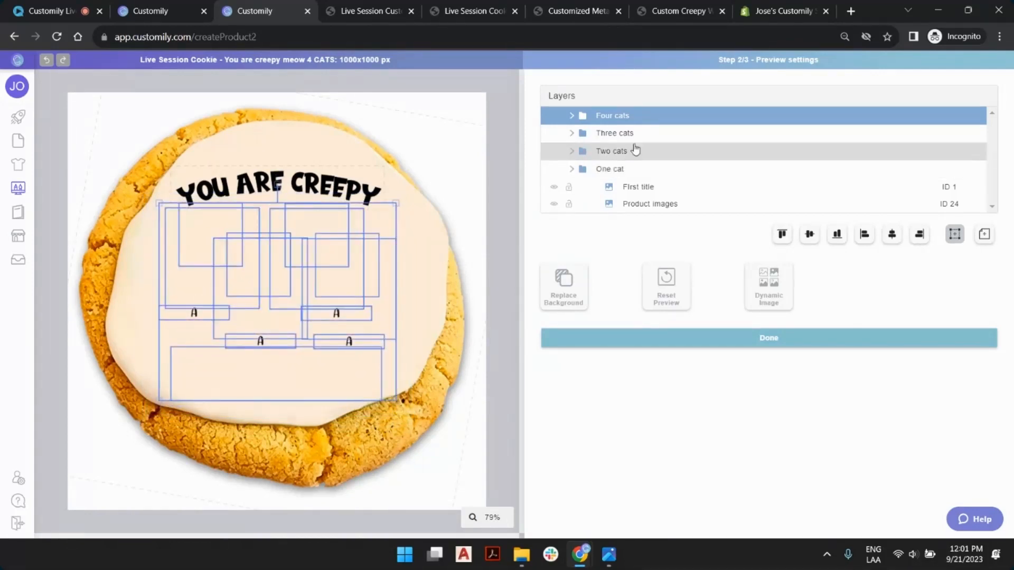
Expand the Four cats group and examine the placement of the 4th cat's and 2nd cat's layers on the cookie
click(572, 116)
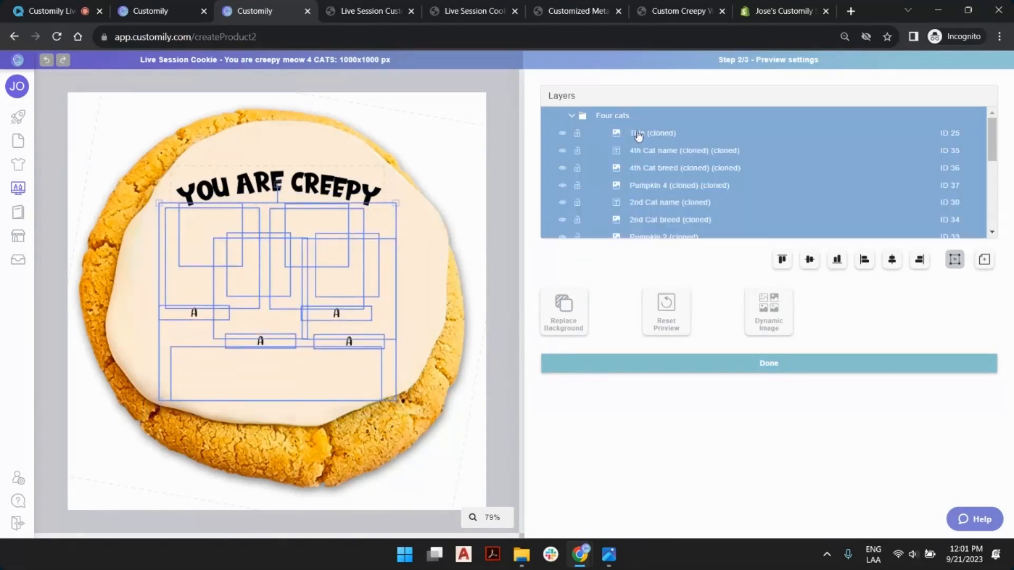
click(661, 152)
shift+click(662, 168)
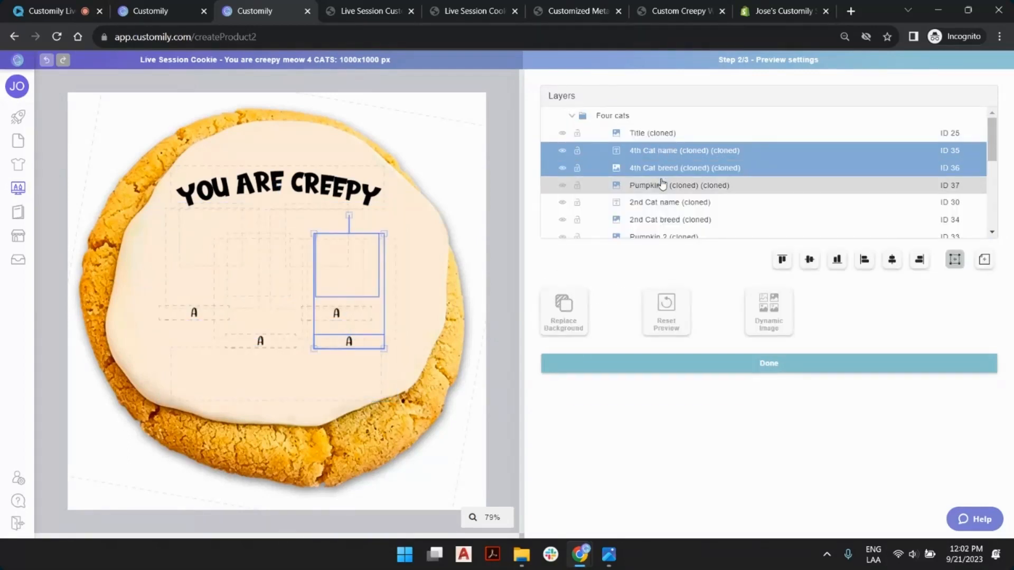
shift+click(662, 185)
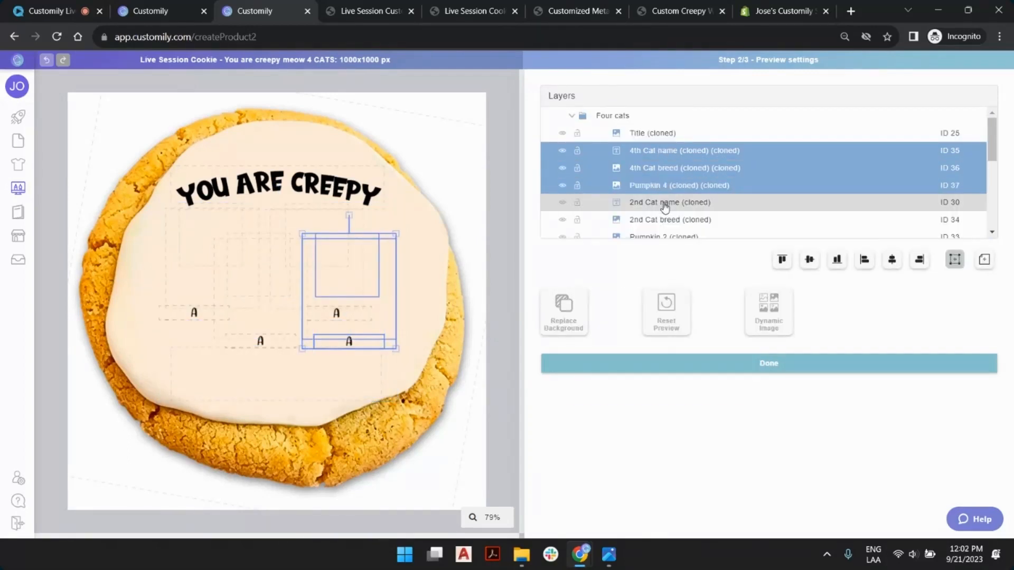
click(663, 203)
shift+click(661, 220)
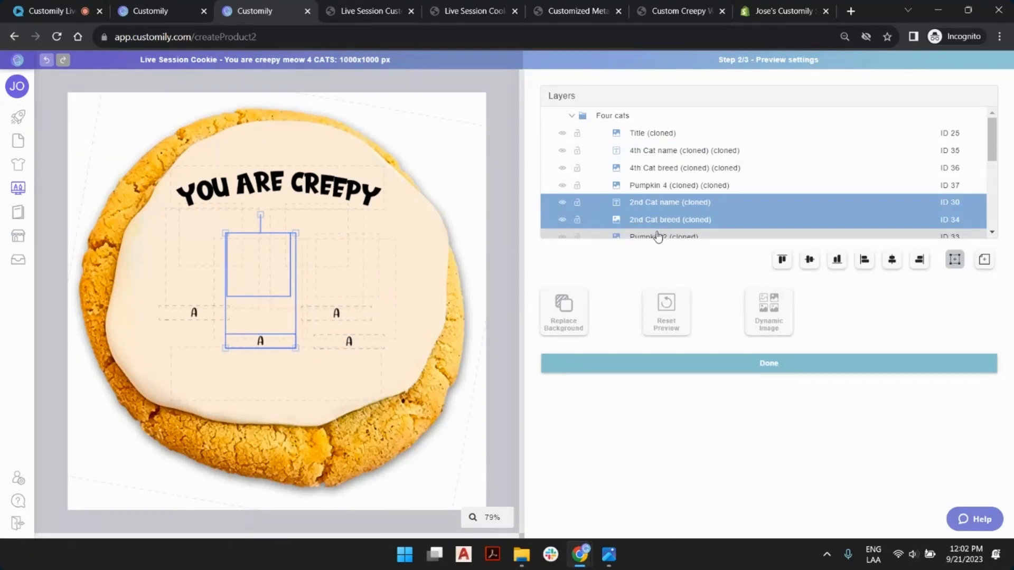
scroll(658, 211, down, 3)
Nudge 3rd Cat name, 3rd Cat breed and Pumpkin 3 together to the left, closer to the 1st cat
click(663, 123)
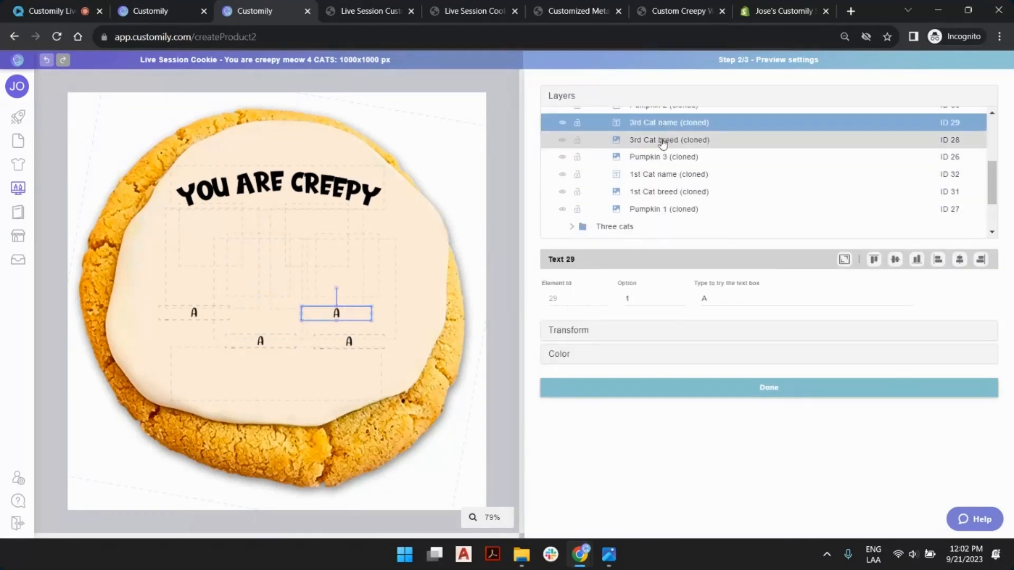
shift+click(663, 140)
shift+click(658, 156)
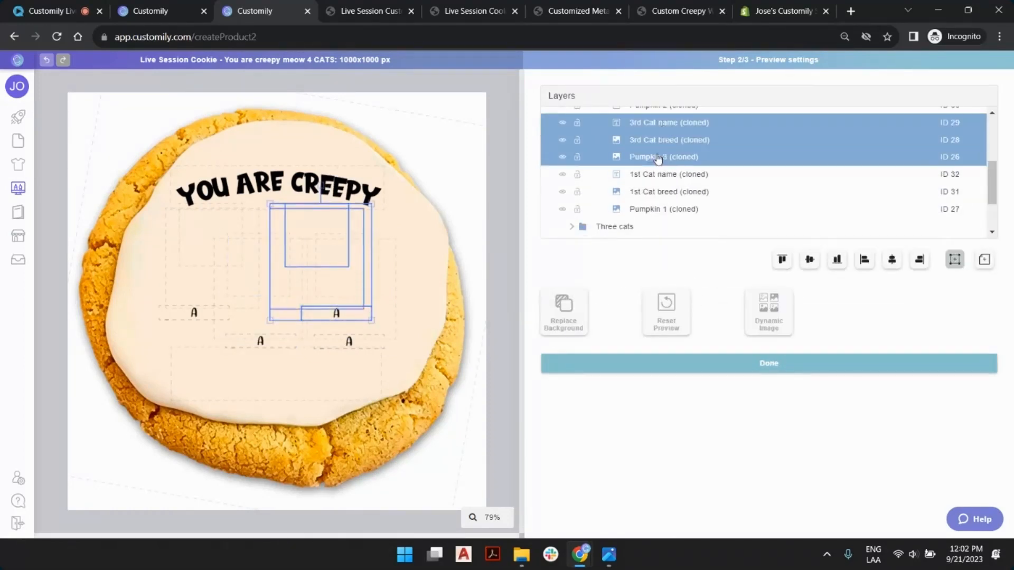
key(Left)
key(Left)
key(Left)
key(Left)
key(Left)
key(Left)
key(Left)
key(Left)
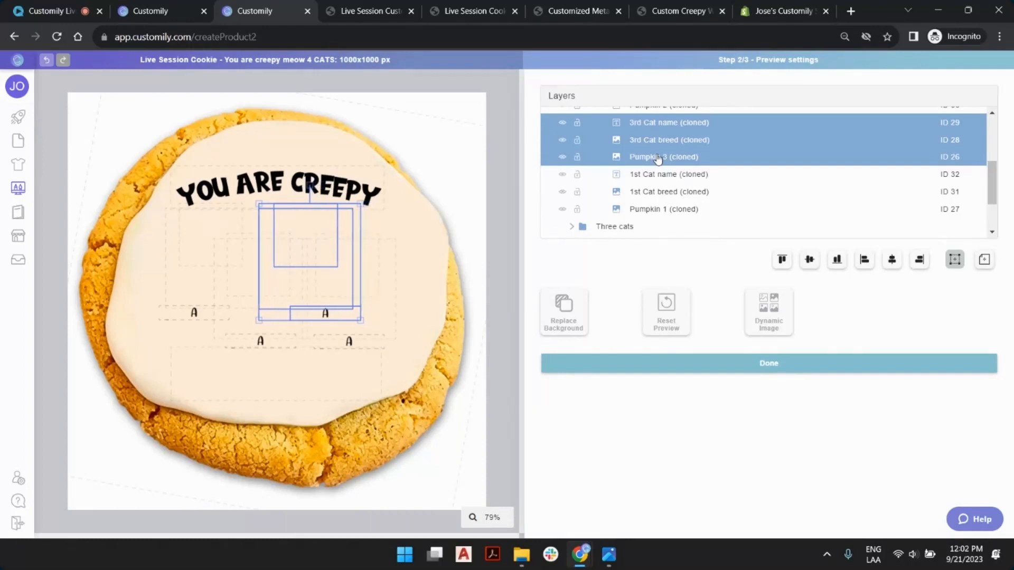
key(Left)
key(Left)
key(Left)
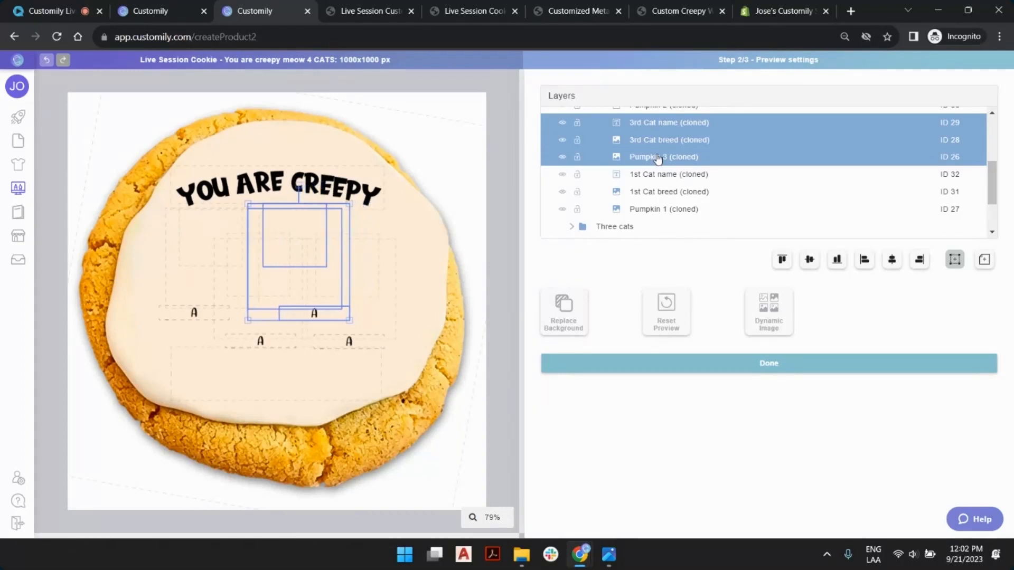
Set Pumpkin 3 and 3rd Cat breed in the Four cats group to image option 2
click(659, 158)
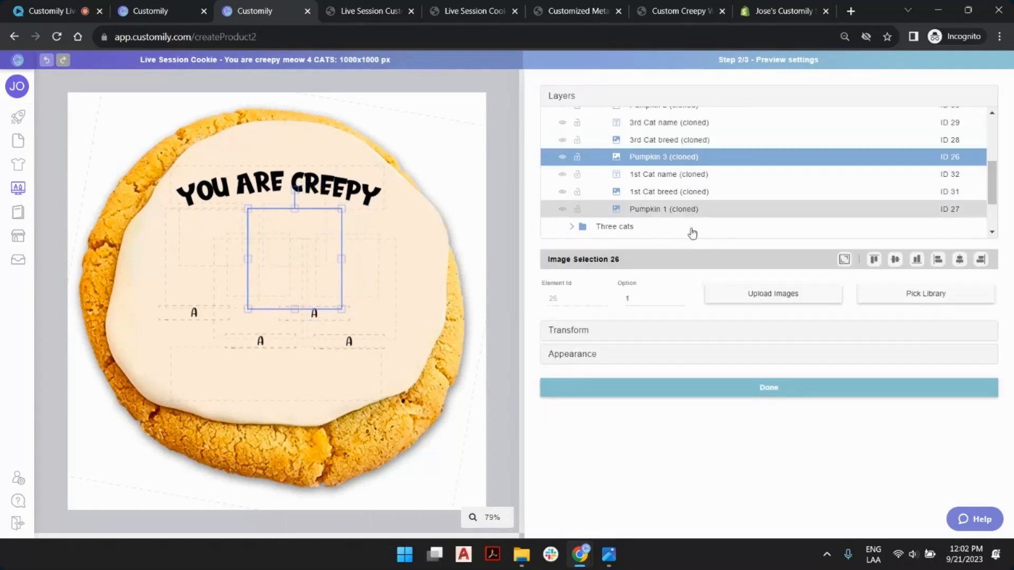
click(680, 294)
click(689, 140)
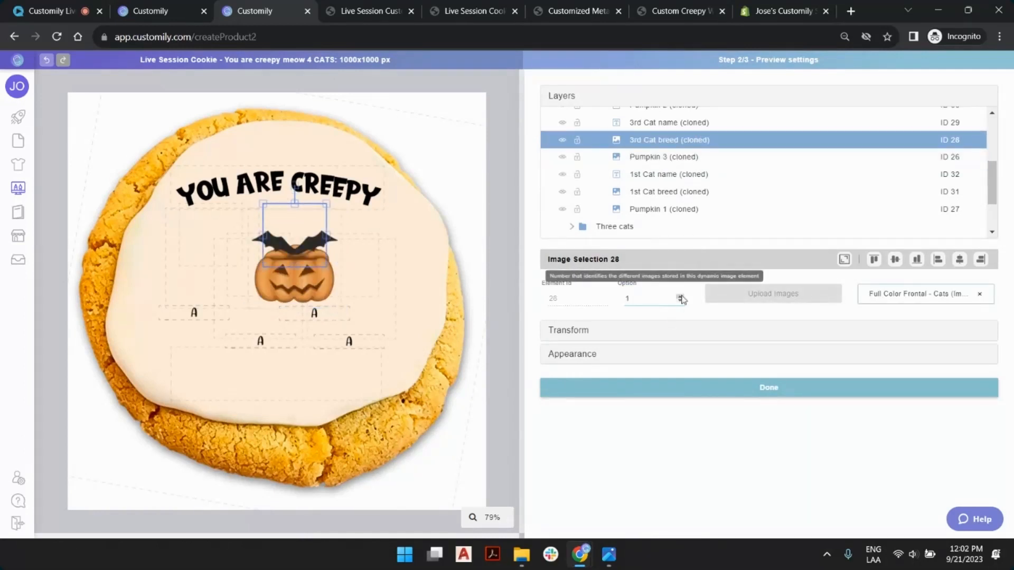
click(680, 297)
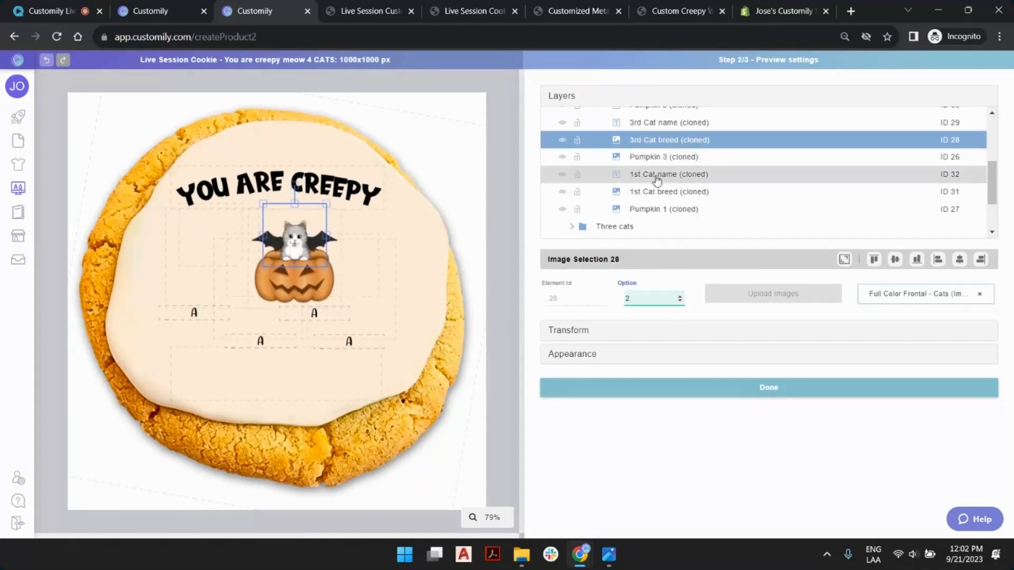
Set 1st Cat breed and Pumpkin 1 in the Four cats group to image option 2
click(658, 192)
click(680, 296)
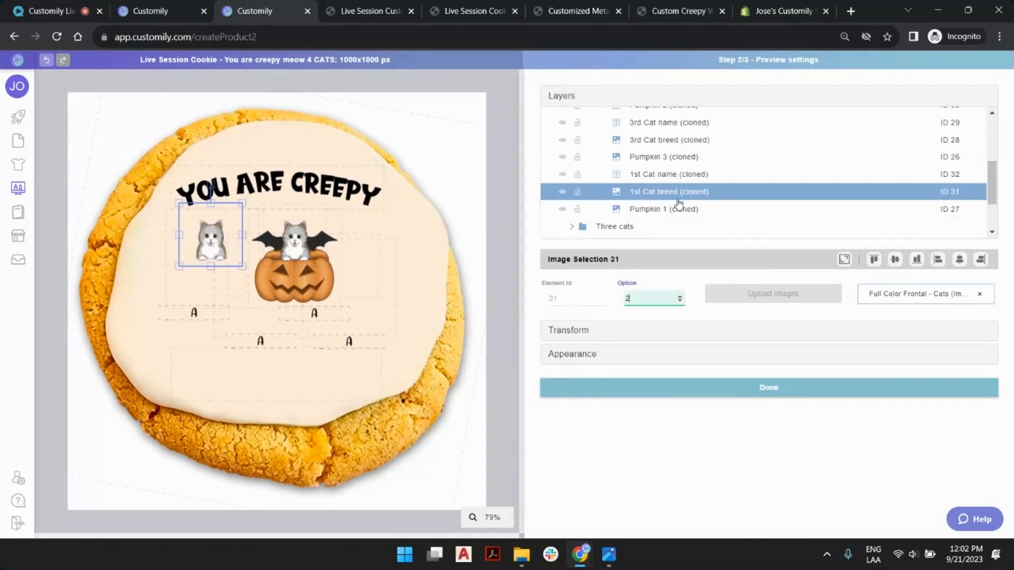
click(680, 209)
click(681, 297)
Set 2nd Cat breed and Pumpkin 2 in the Four cats group to image option 2
scroll(657, 169, up, 3)
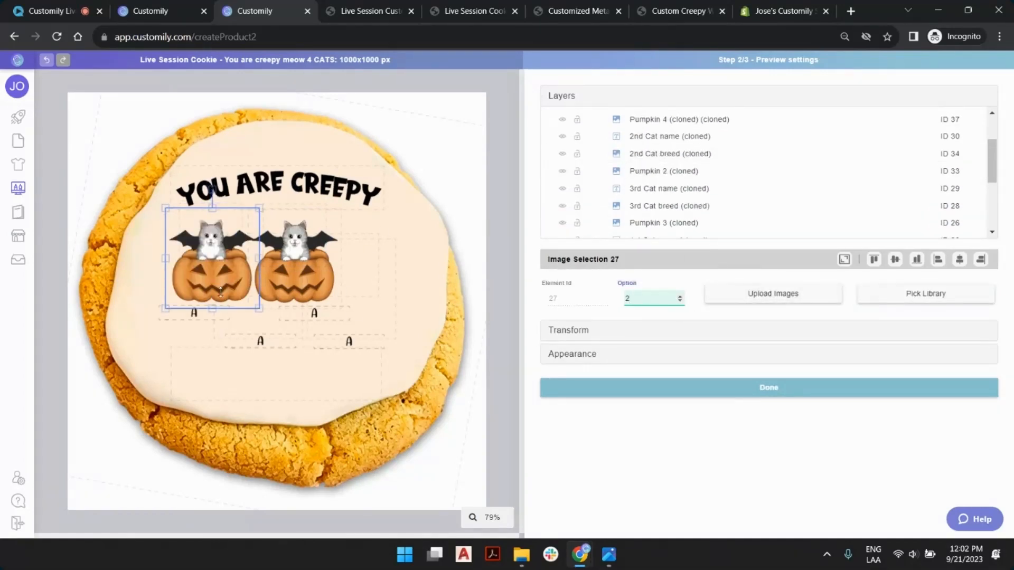
click(660, 192)
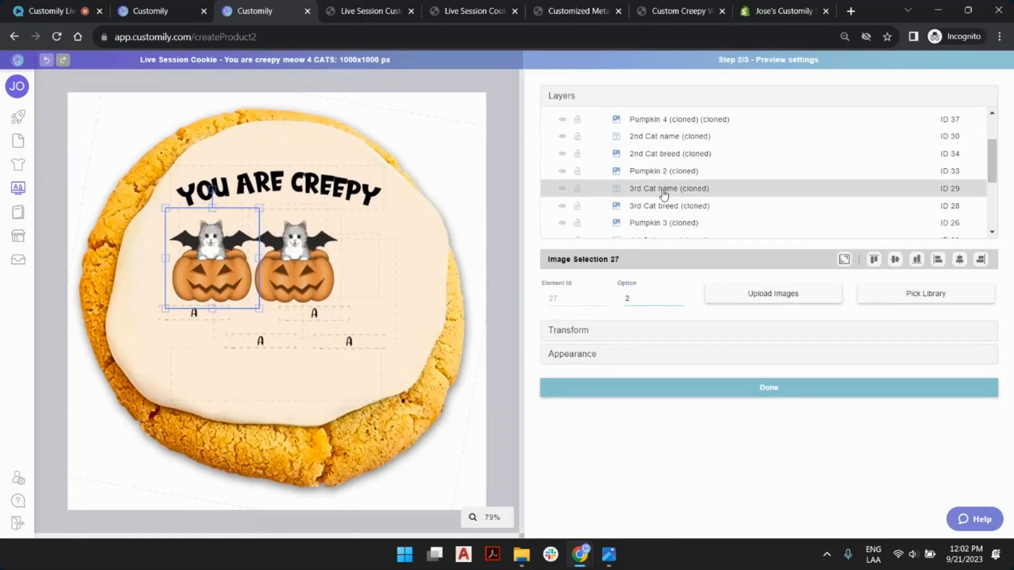
click(661, 174)
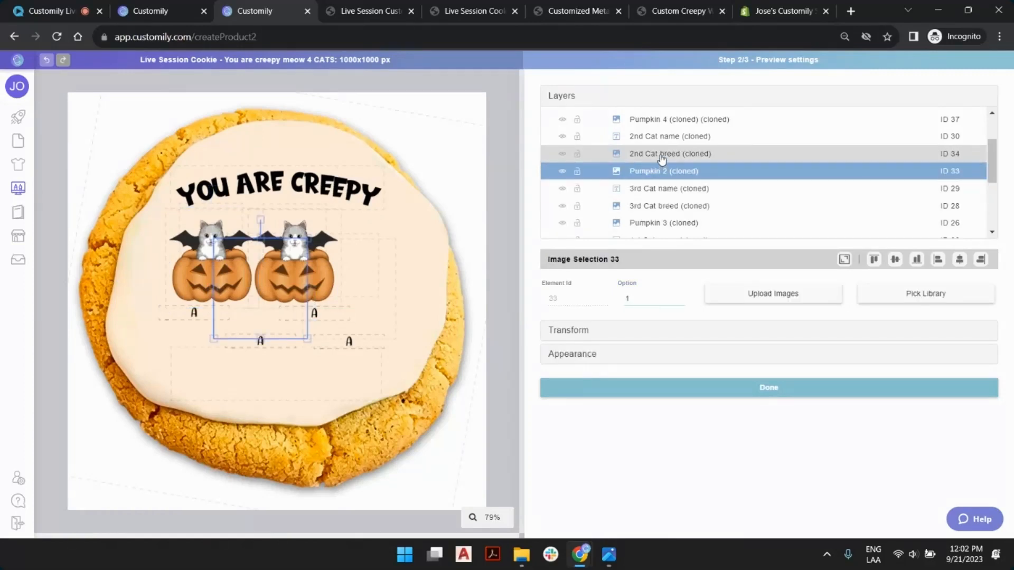
click(662, 157)
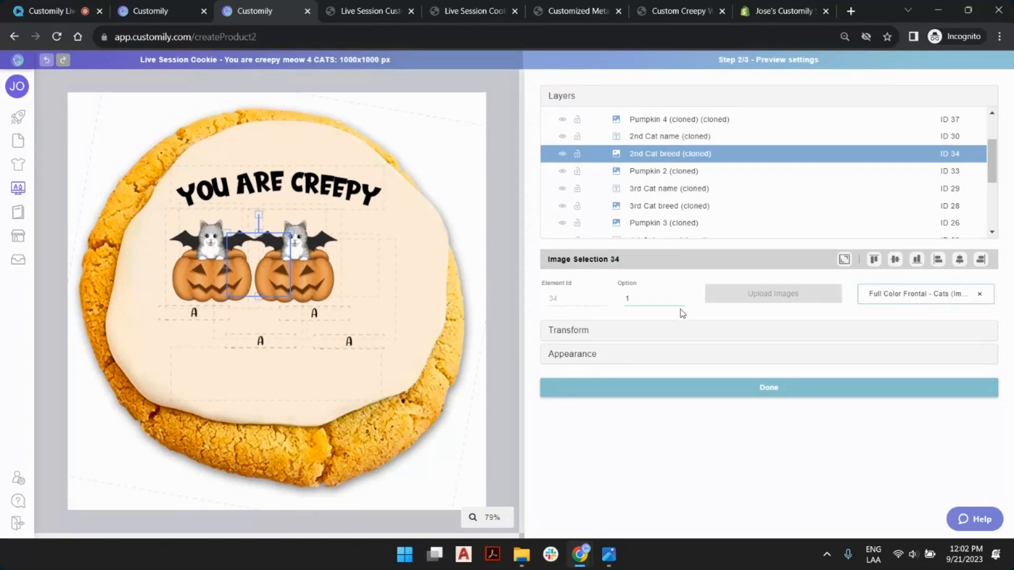
click(681, 299)
click(655, 137)
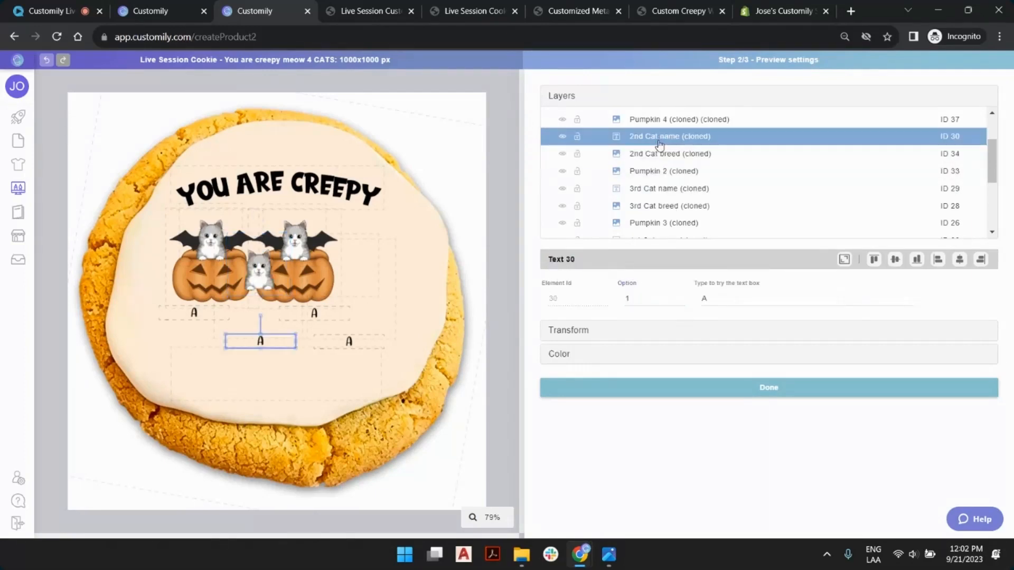
click(652, 172)
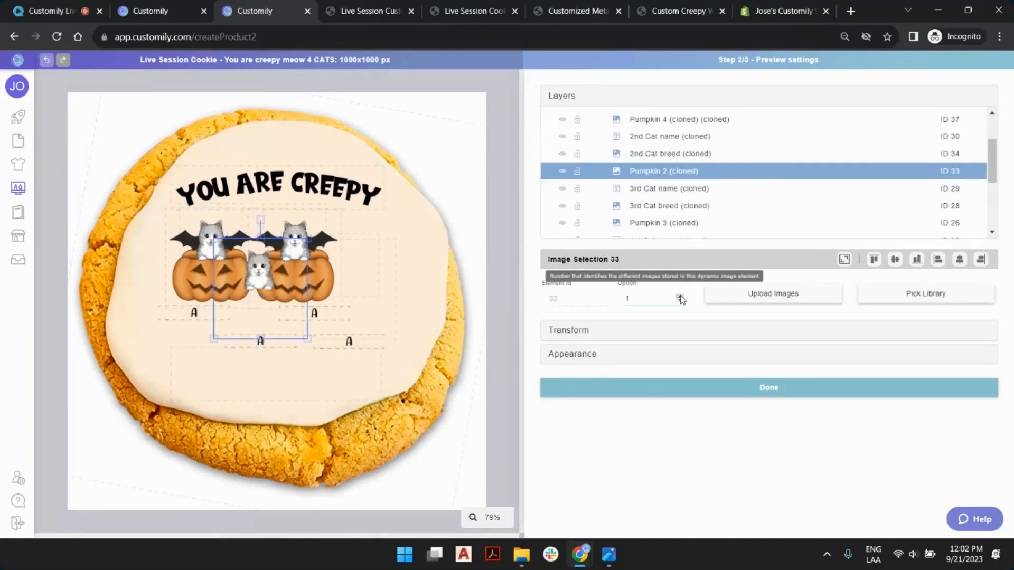
click(680, 296)
Set Pumpkin 4 and 4th Cat breed in the Four cats group to image option 2
scroll(671, 158, up, 2)
click(667, 190)
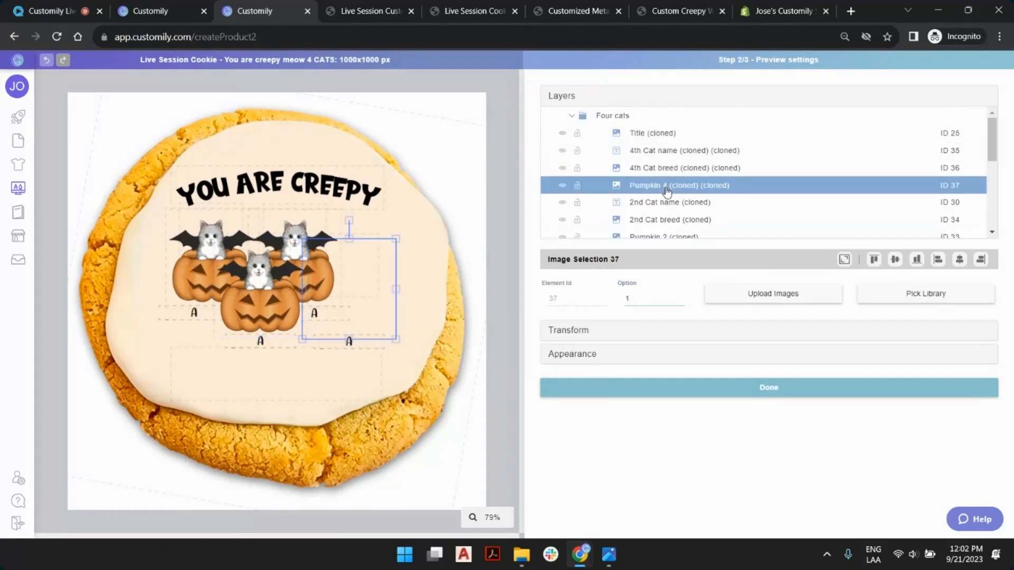
click(681, 298)
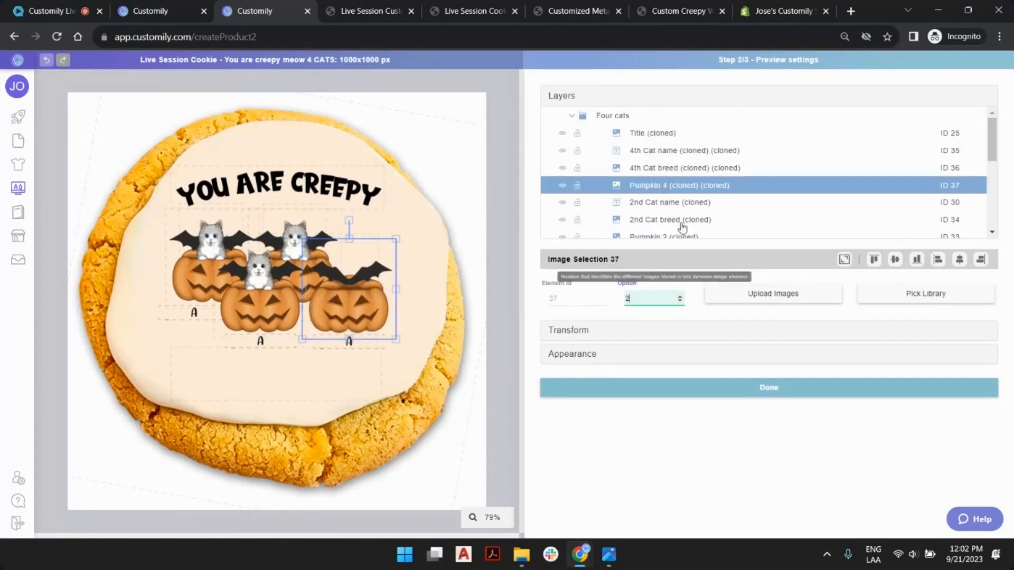
click(660, 169)
click(681, 297)
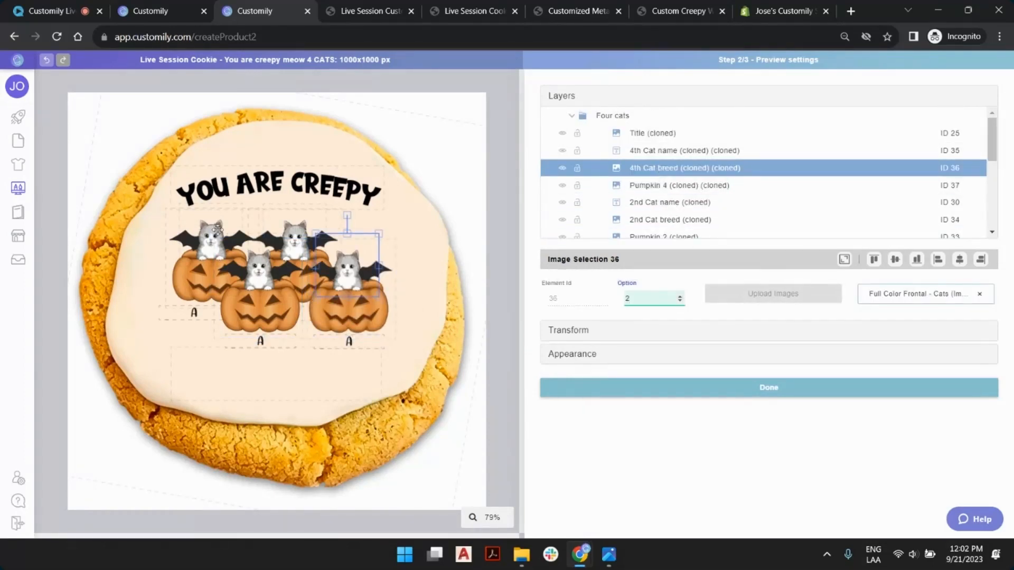
Shift 3rd Cat name slightly left on the cookie and reorder its layer directly below Title in the Four cats group
click(668, 206)
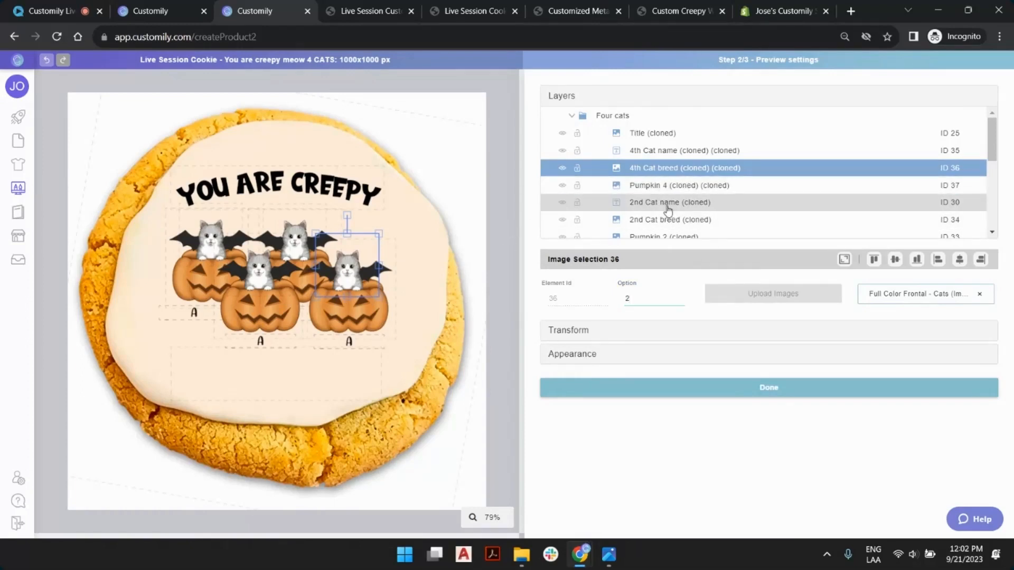
click(649, 154)
scroll(650, 157, down, 2)
click(653, 189)
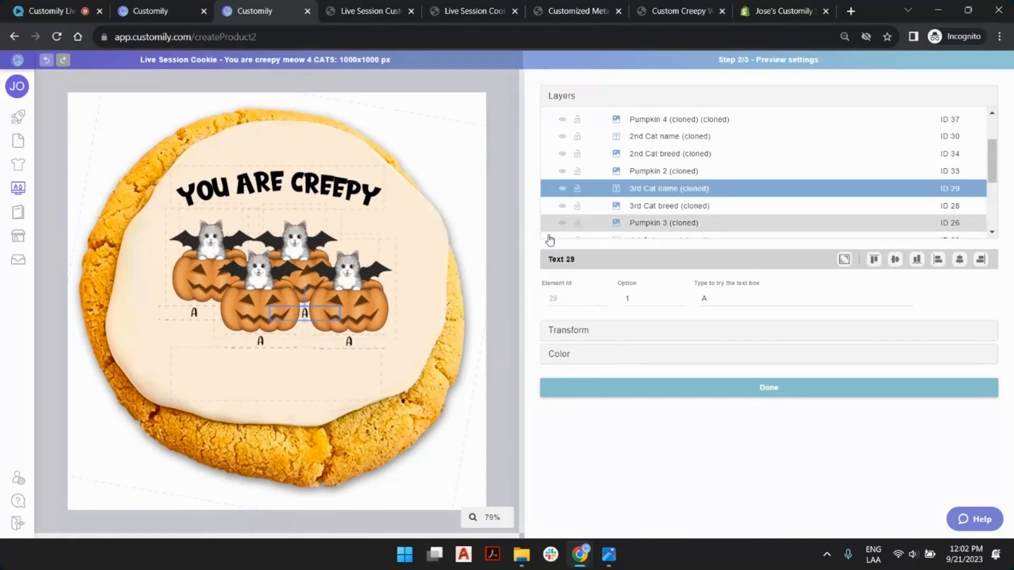
mouse_move(653, 189)
mouse_down()
mouse_move(656, 113)
mouse_move(657, 151)
mouse_up()
click(514, 310)
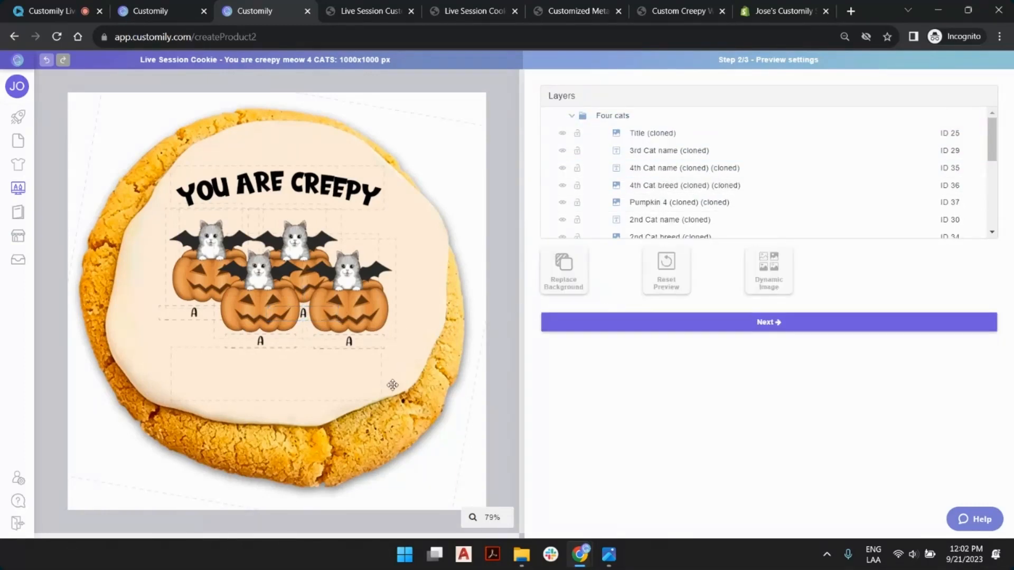
View the template review, return to the preview settings and check the 3rd and 4th cat name layers in the Four cats group
click(689, 324)
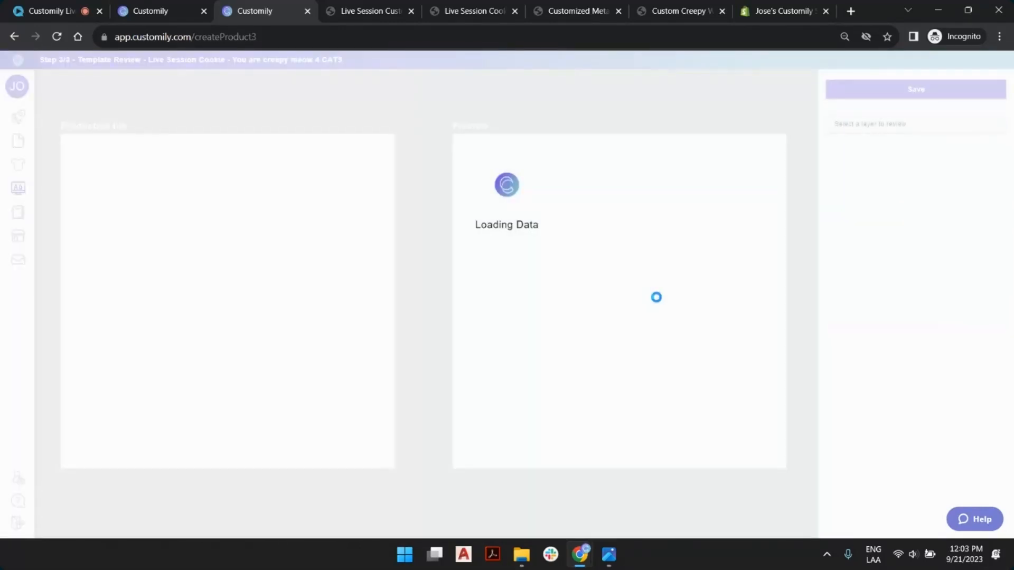
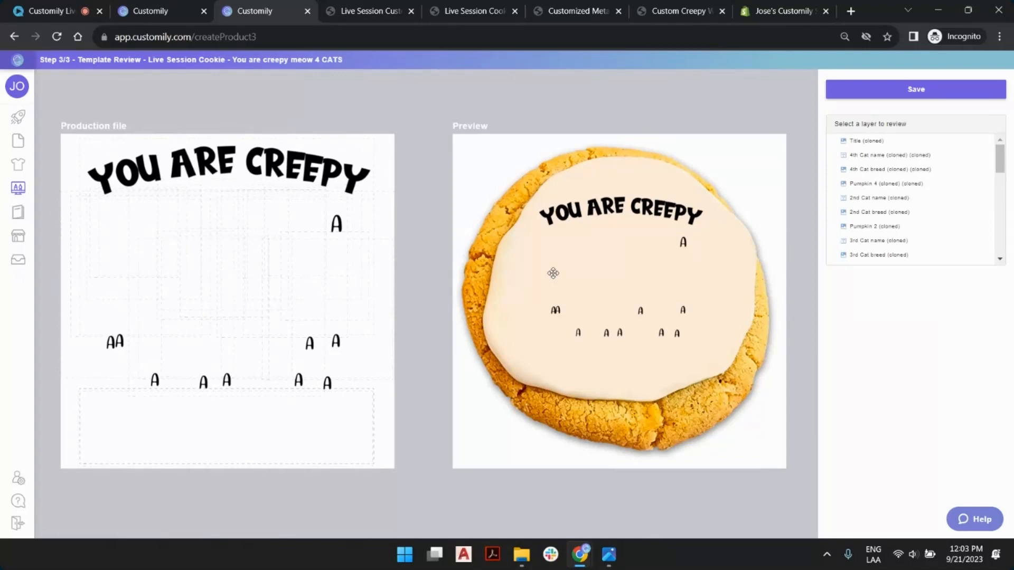
click(14, 37)
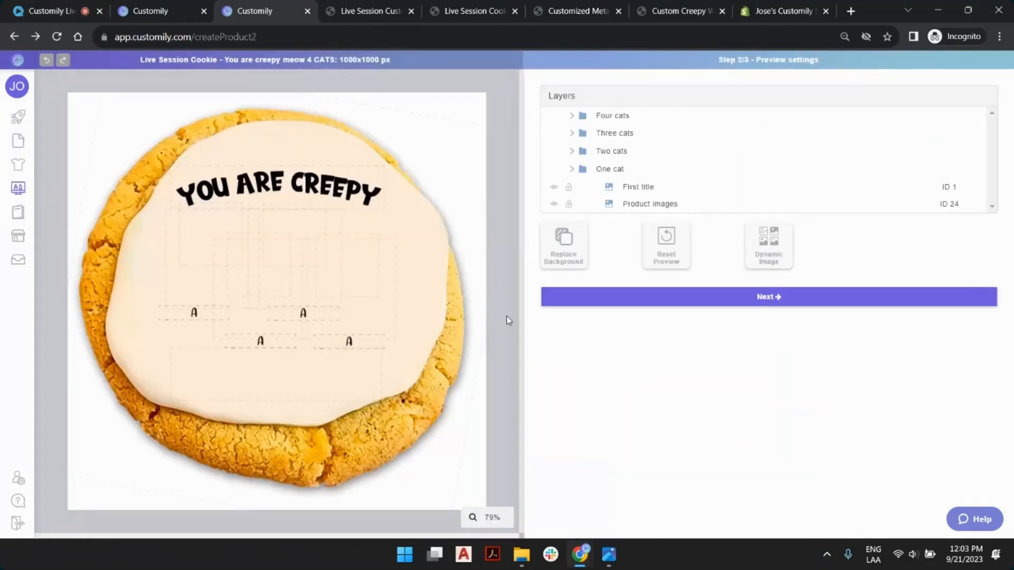
click(570, 122)
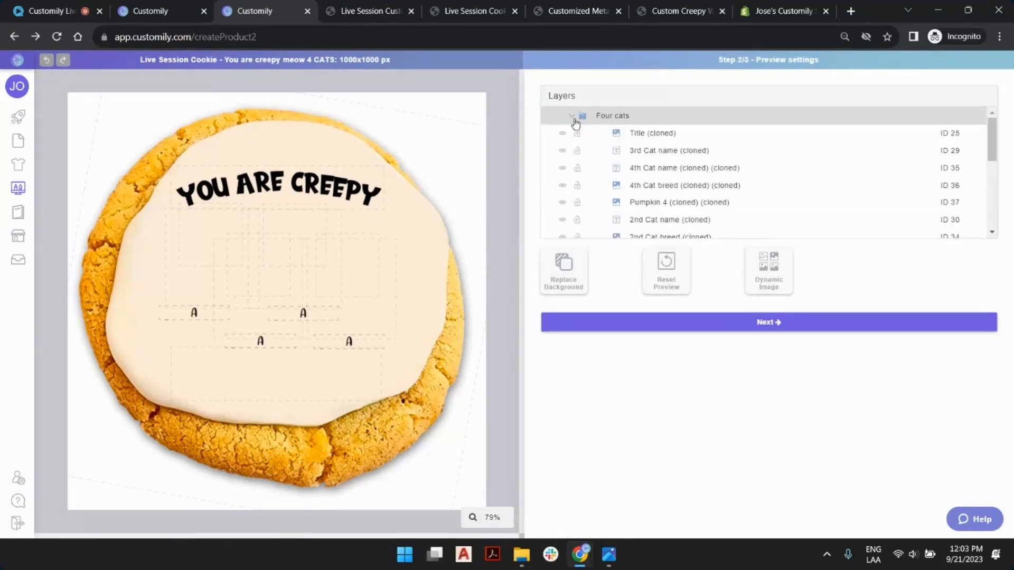
click(955, 153)
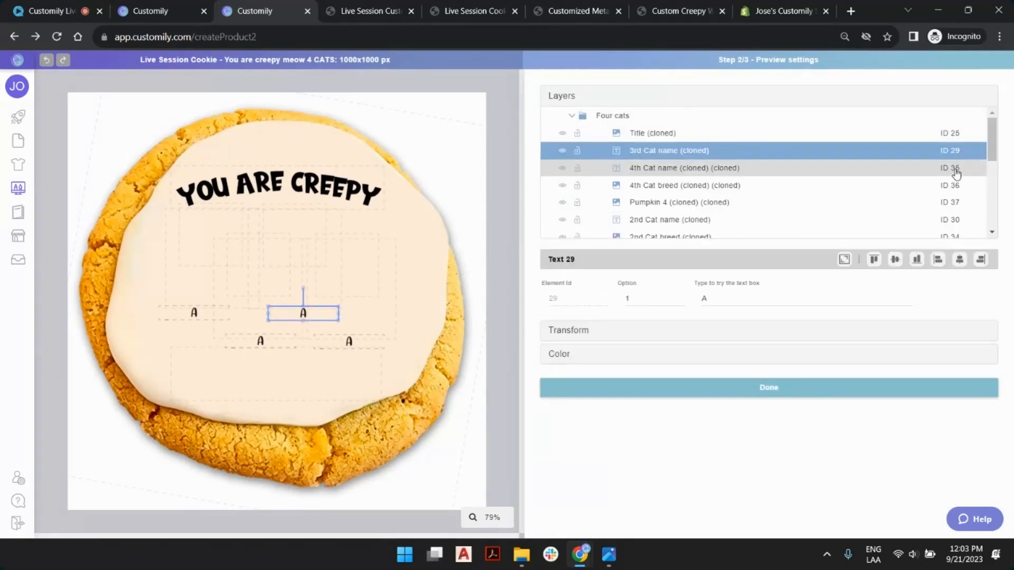
click(956, 173)
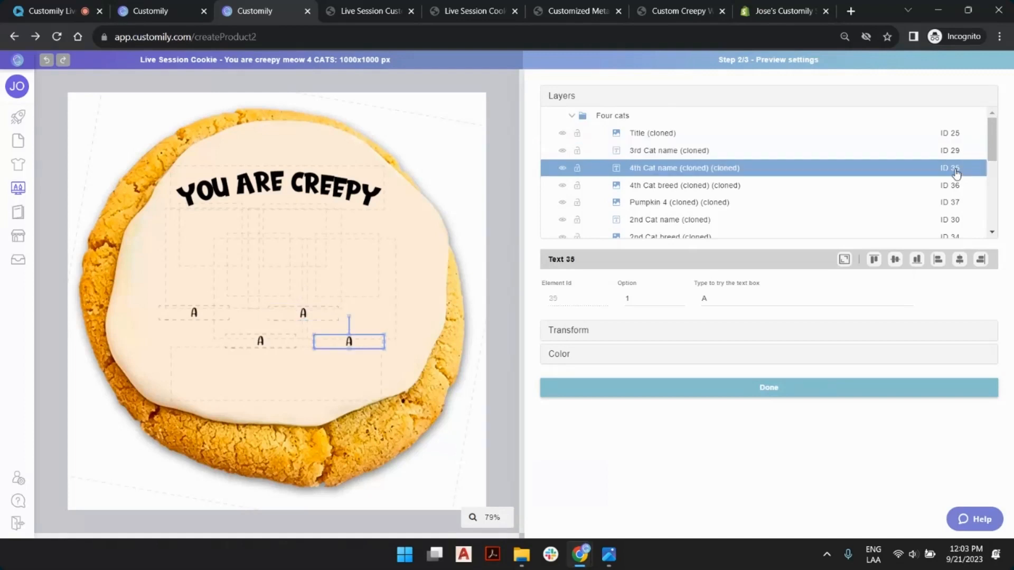
Set the sample text of 2nd Cat name in the Four cats group to "test"
click(958, 222)
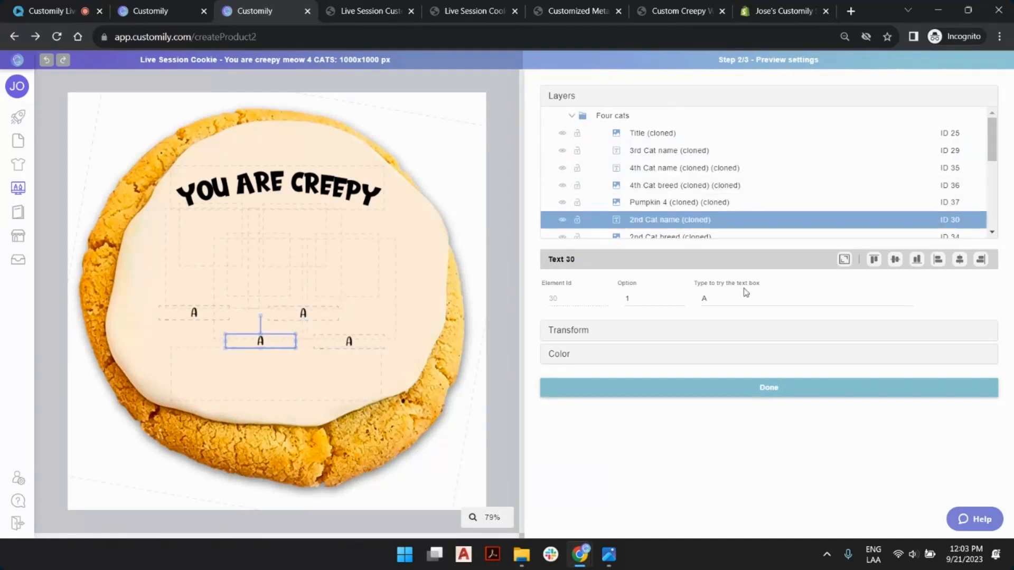
double_click(715, 302)
text(te)
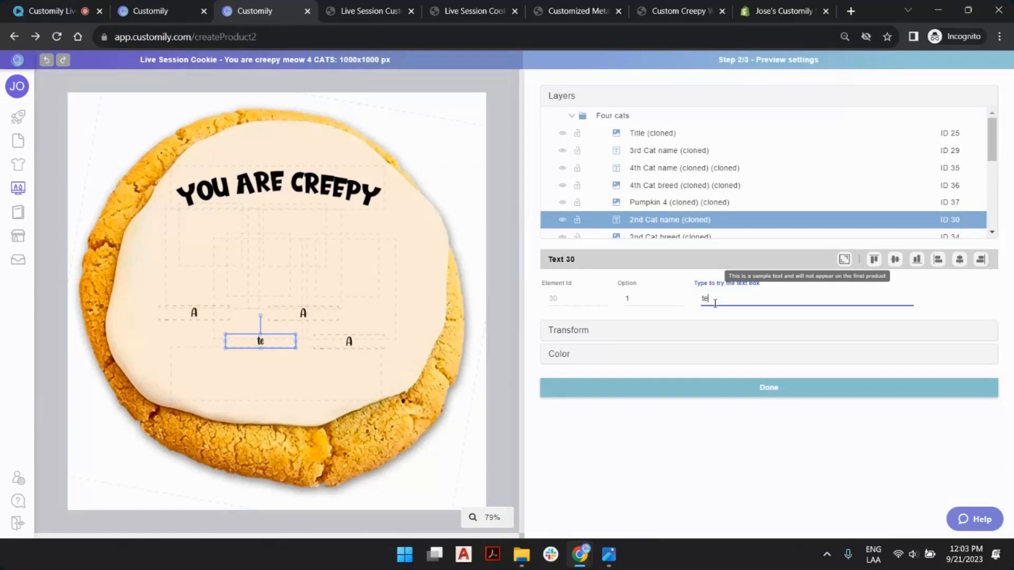
text(ste)
key(BackSpace)
Examine the name, breed and pumpkin layers of the Four cats group and their element IDs
click(662, 173)
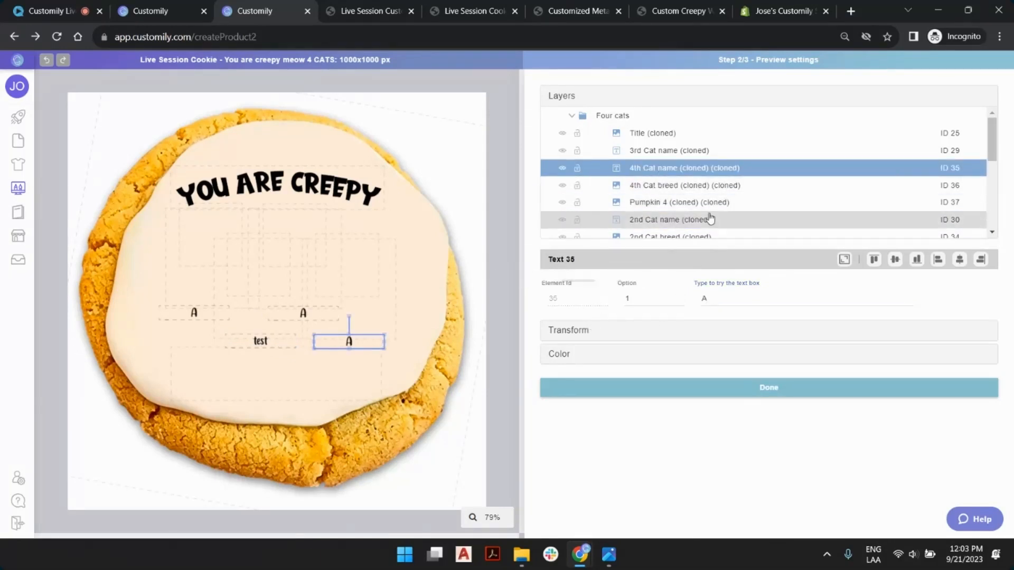
scroll(710, 211, down, 3)
click(698, 157)
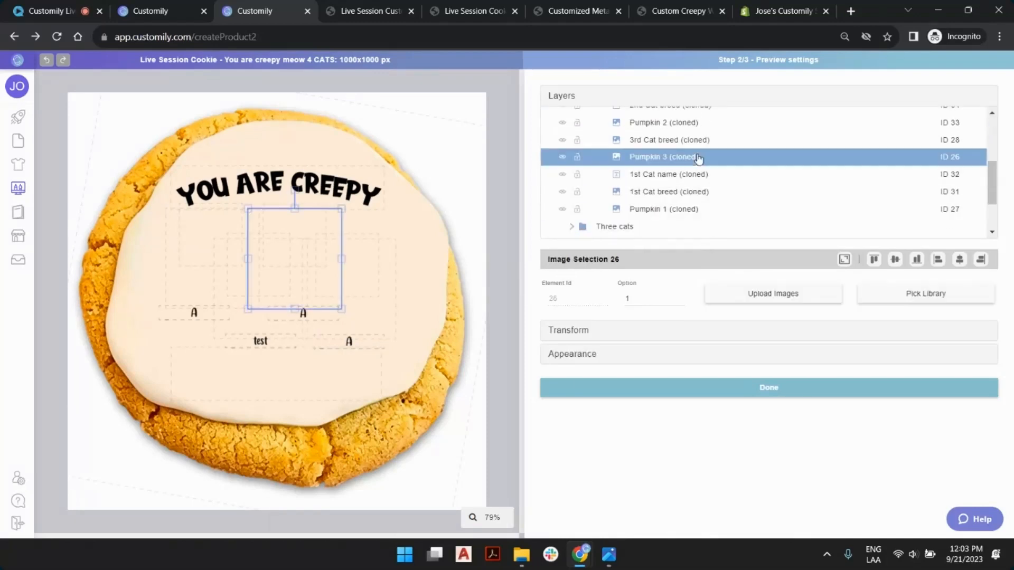
scroll(684, 180, up, 5)
click(682, 134)
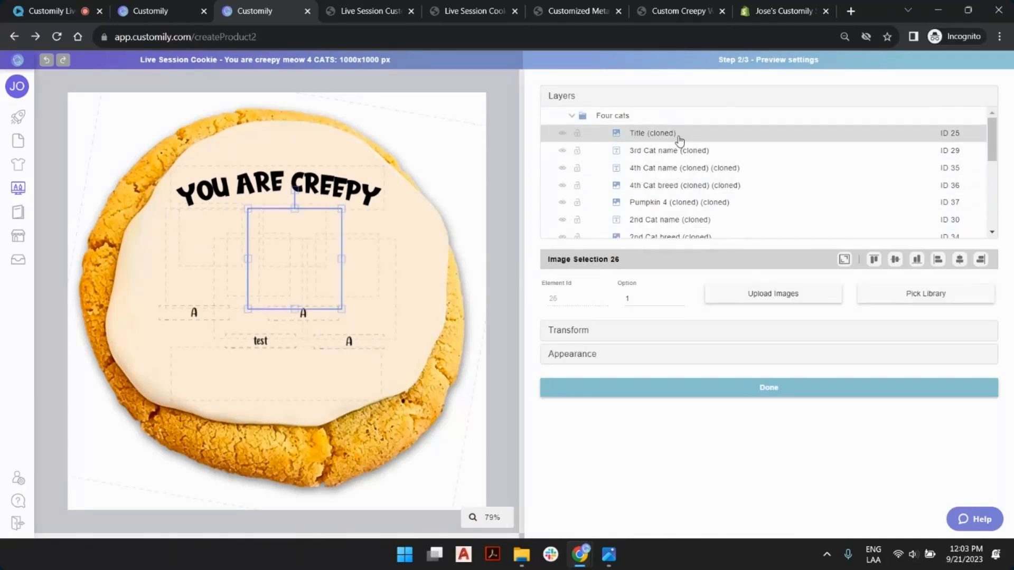
click(952, 154)
click(952, 169)
click(945, 186)
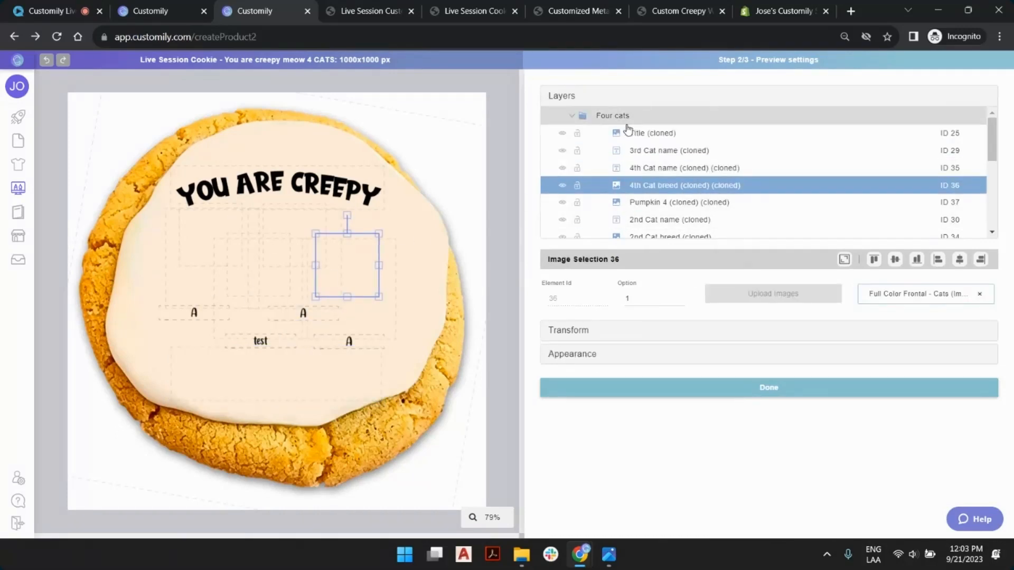
click(811, 388)
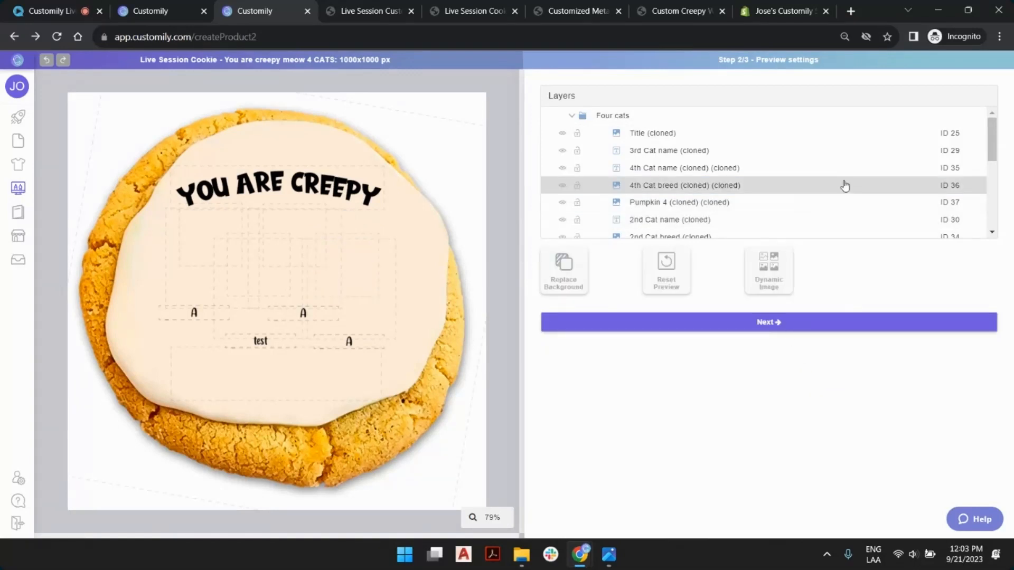
Save the 4 CATS template from the template review and continue to connecting it with a Shopify product
click(758, 325)
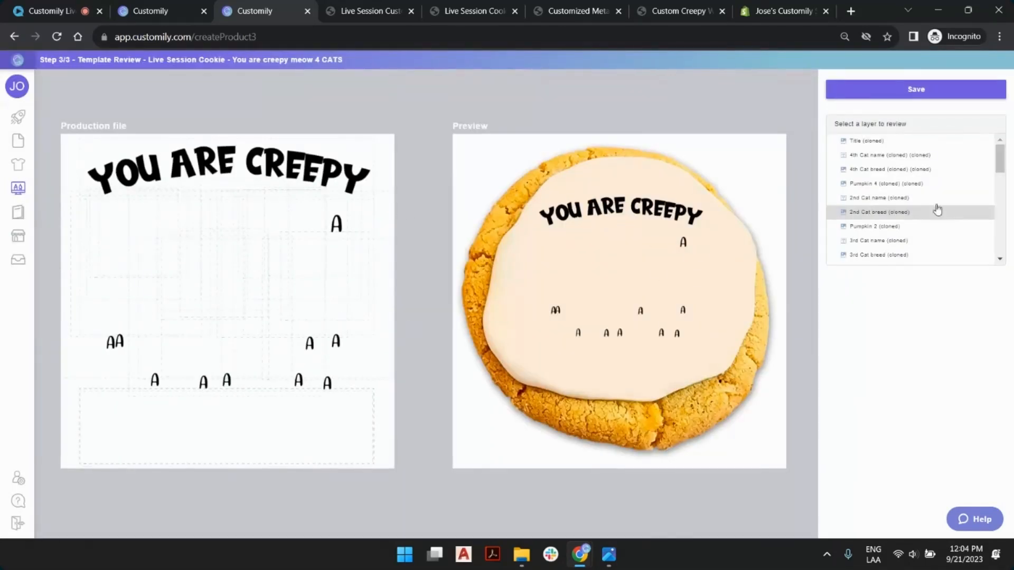
click(967, 90)
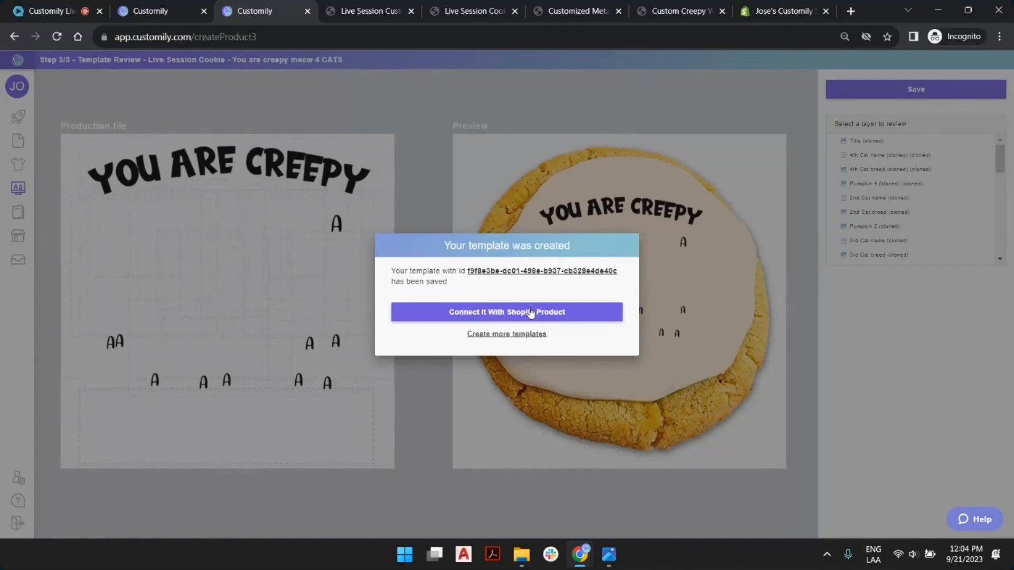
click(530, 312)
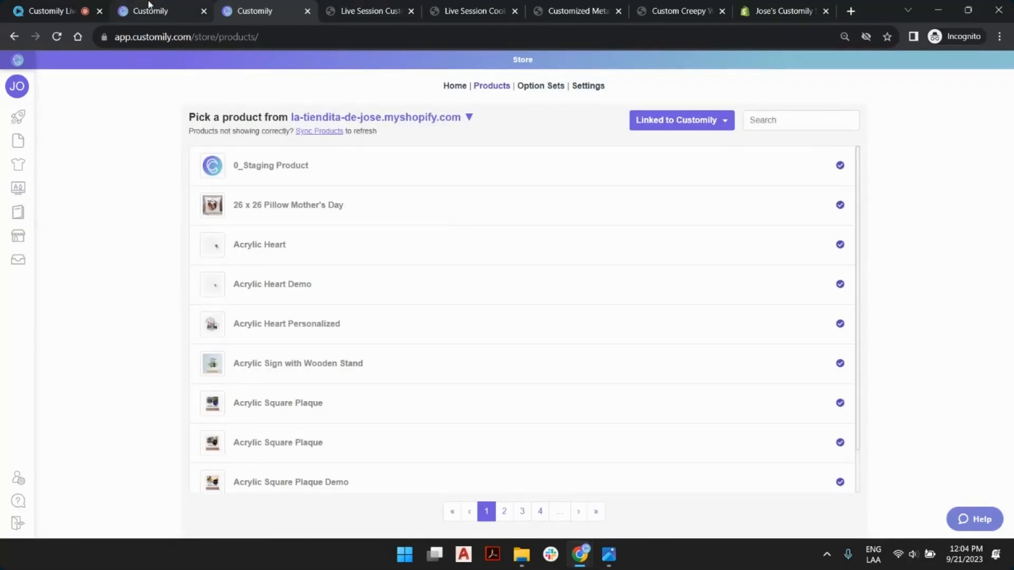
Remove the "Life is better with cats (Cats Frontal)" option set and the assigned template from the Live Session Cookie Creepy Meow product
click(149, 8)
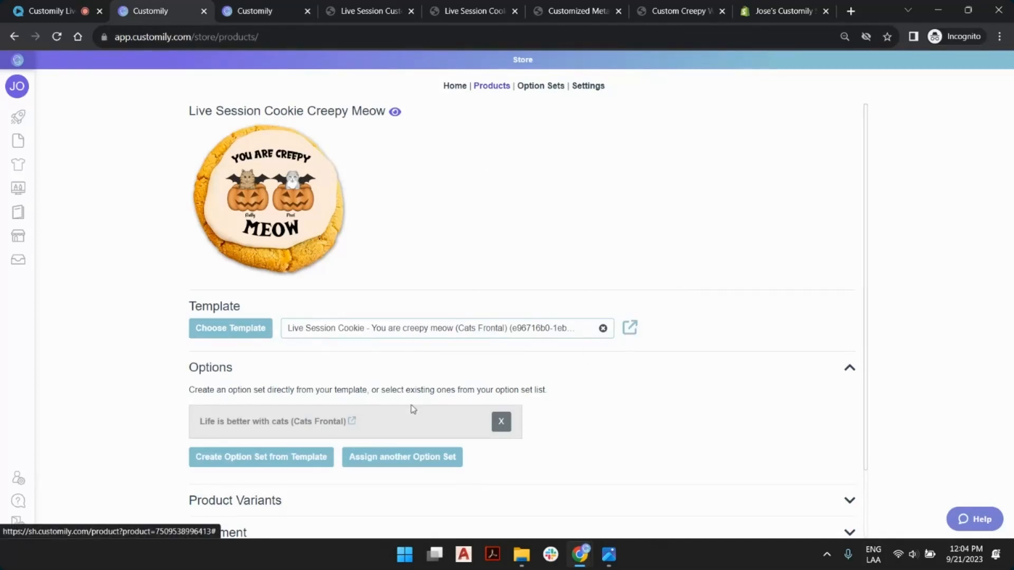
scroll(679, 231, down, 2)
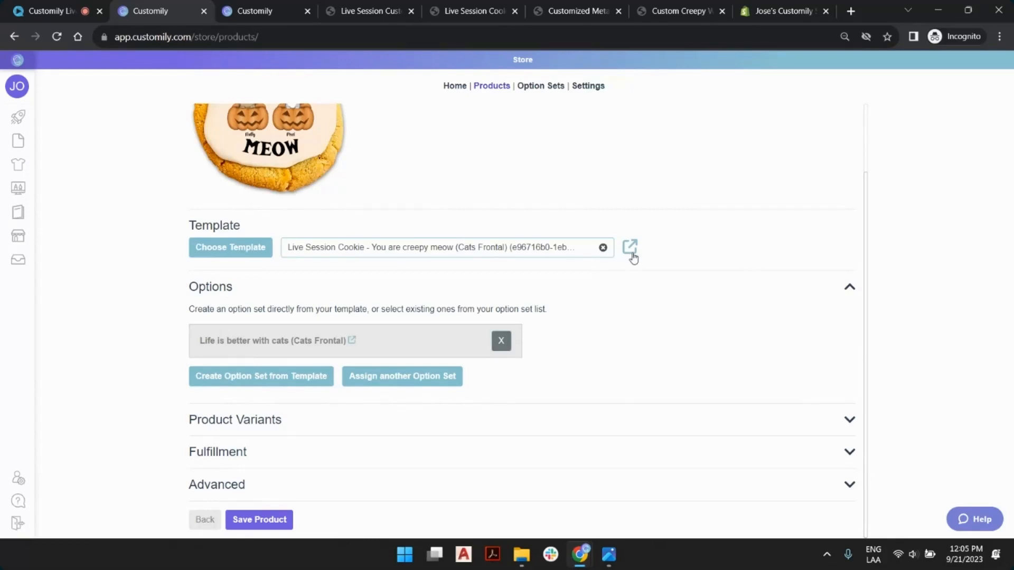
click(501, 341)
click(604, 281)
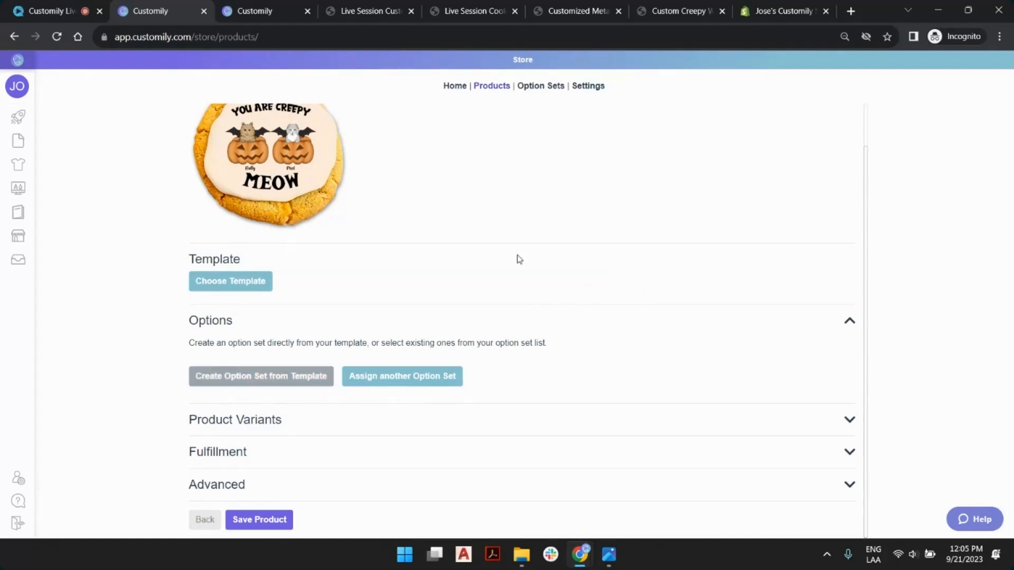
Assign the "Live Session Cookie - You are creepy meow 4 CATS" template to the product, creating its option set and saving
scroll(518, 258, up, 1)
click(254, 331)
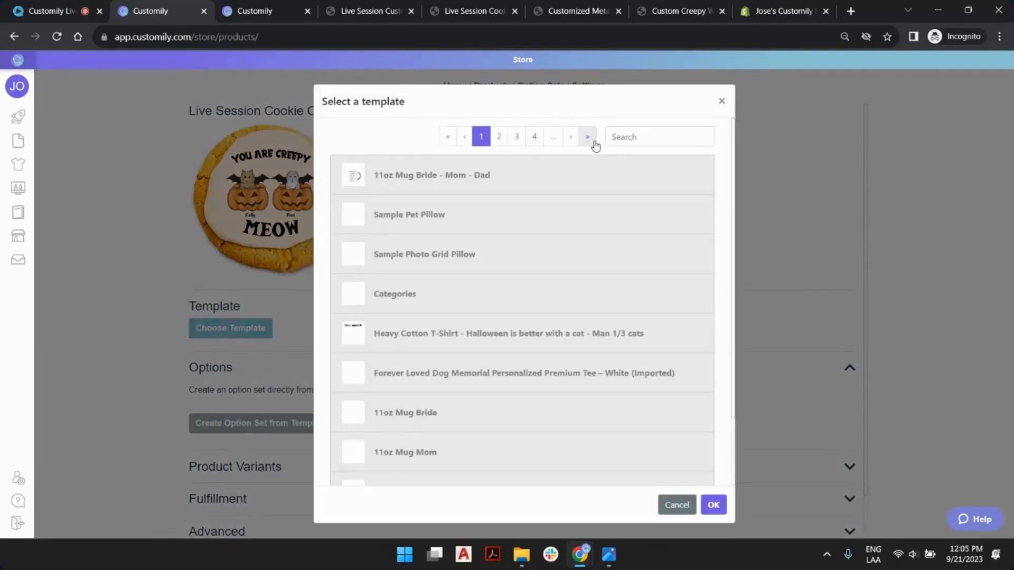
click(589, 139)
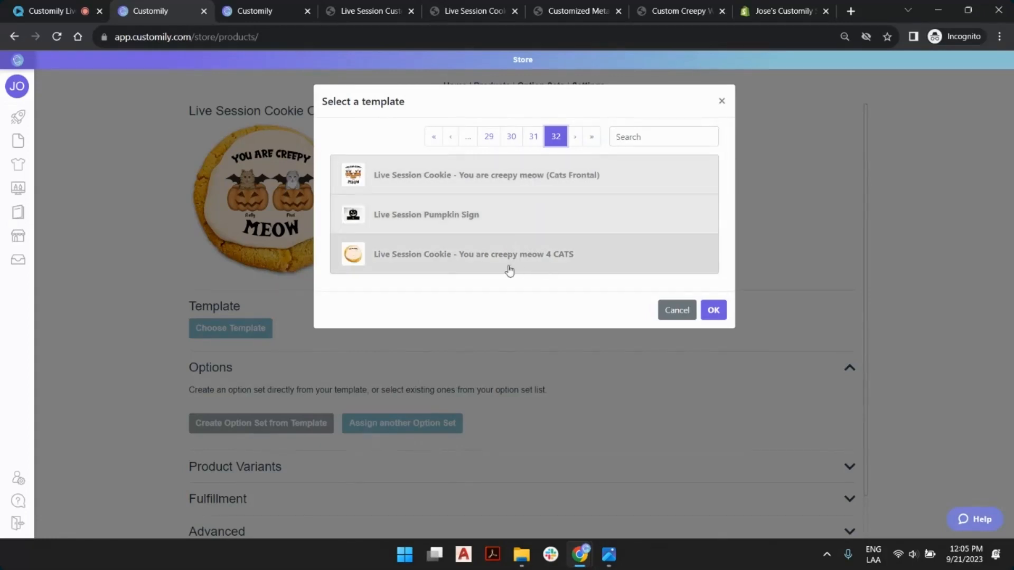
click(527, 256)
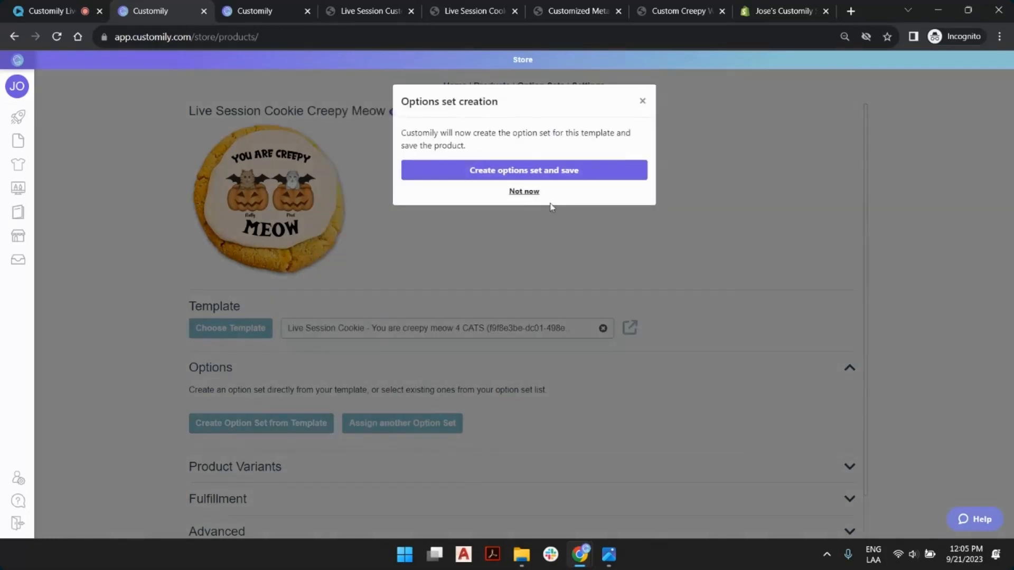
click(551, 177)
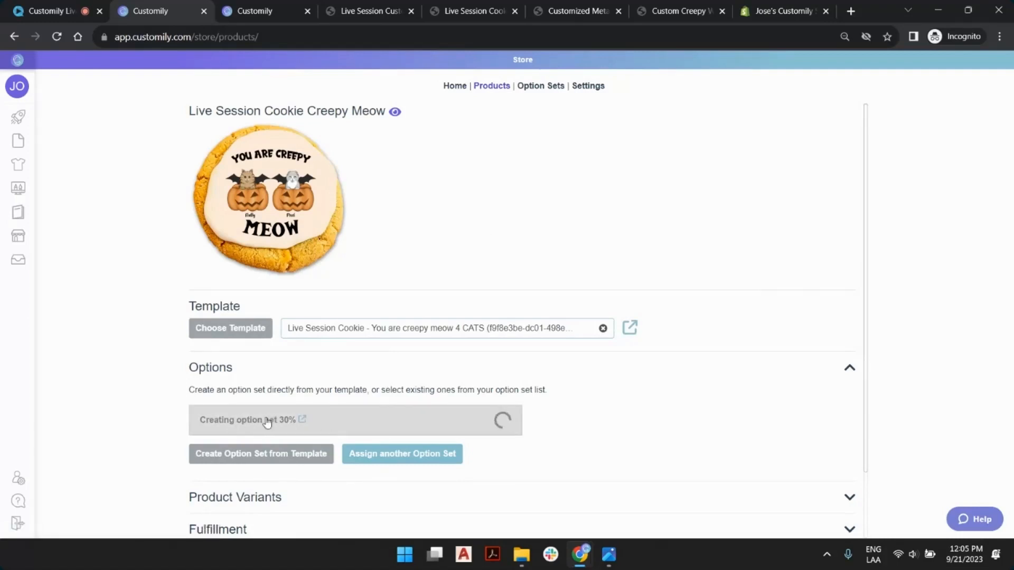
Check the Live Session Cookie Creepy Meow storefront page by choosing 1 cat as the number of cats, and reload the page
scroll(623, 221, down, 2)
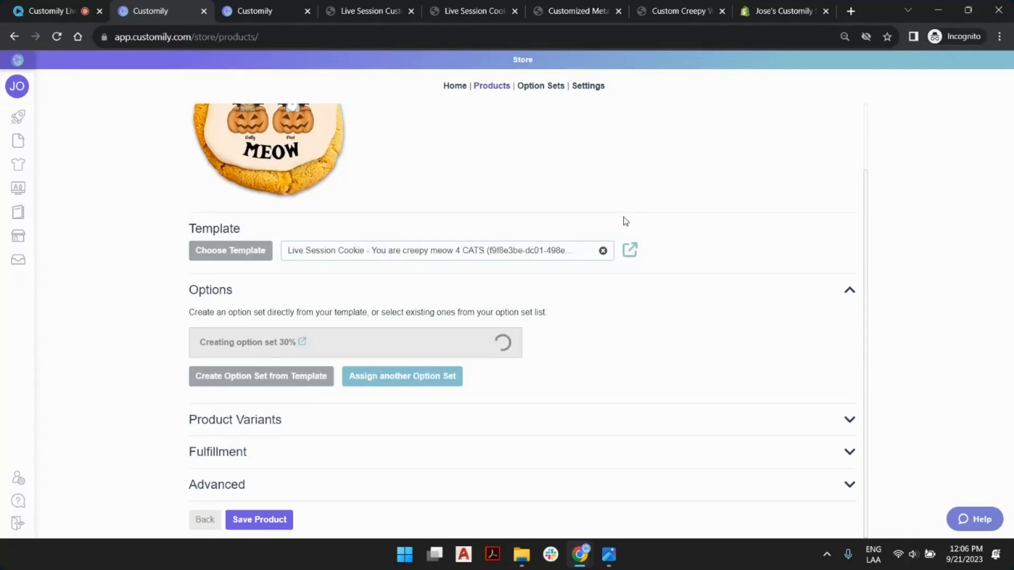
click(364, 10)
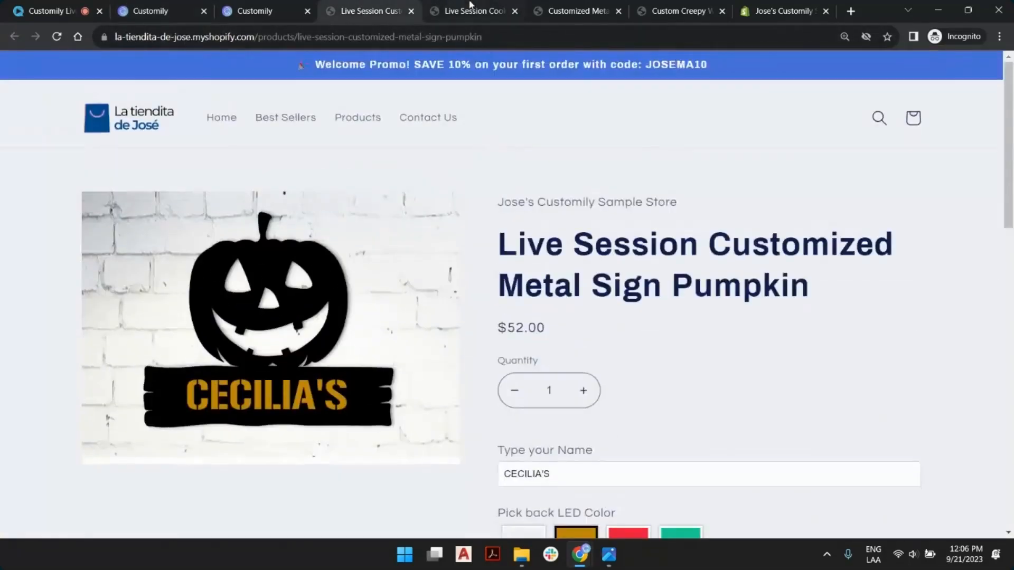
click(470, 6)
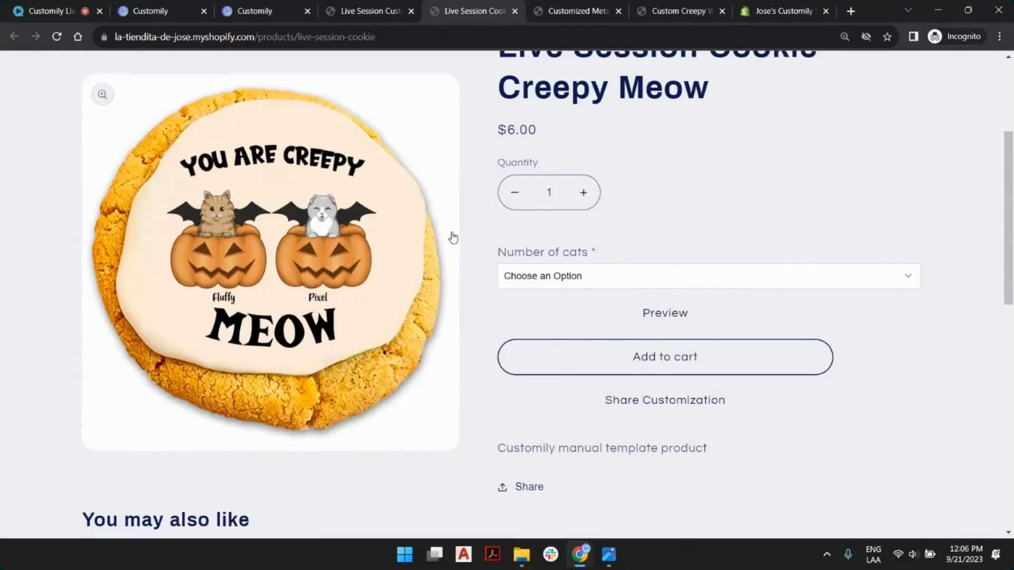
click(521, 279)
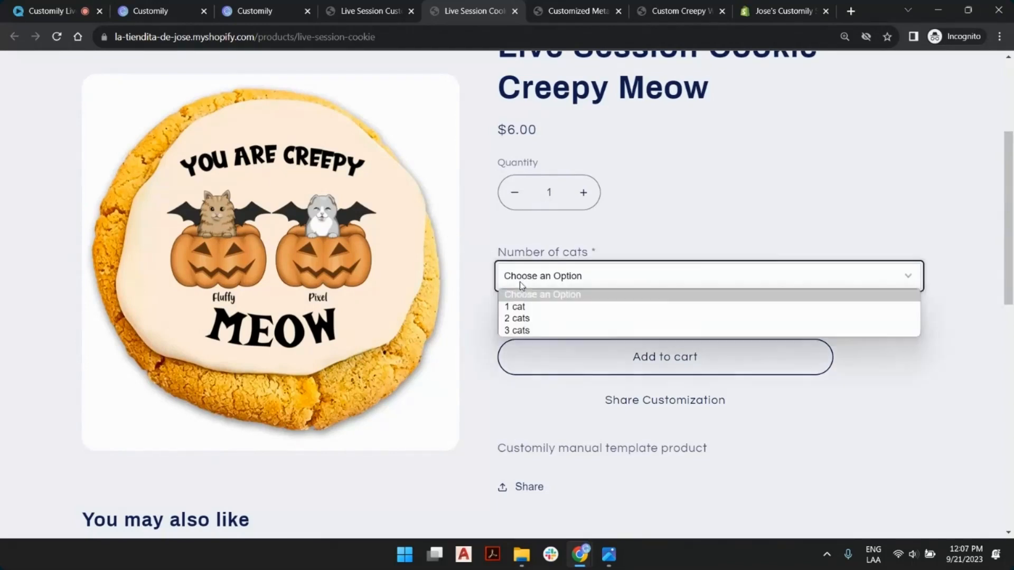
click(549, 314)
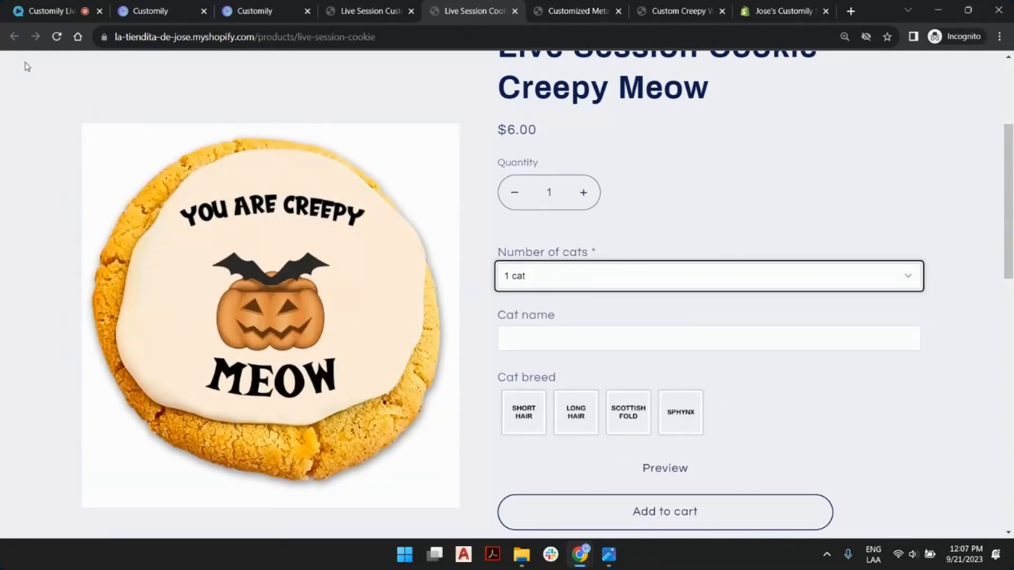
click(57, 36)
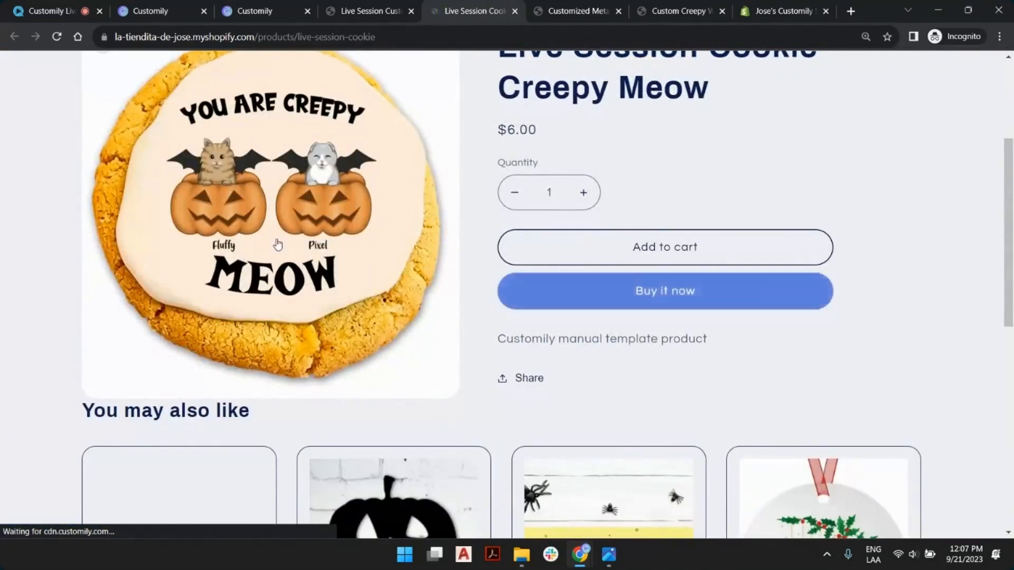
scroll(276, 242, up, 4)
scroll(699, 285, down, 1)
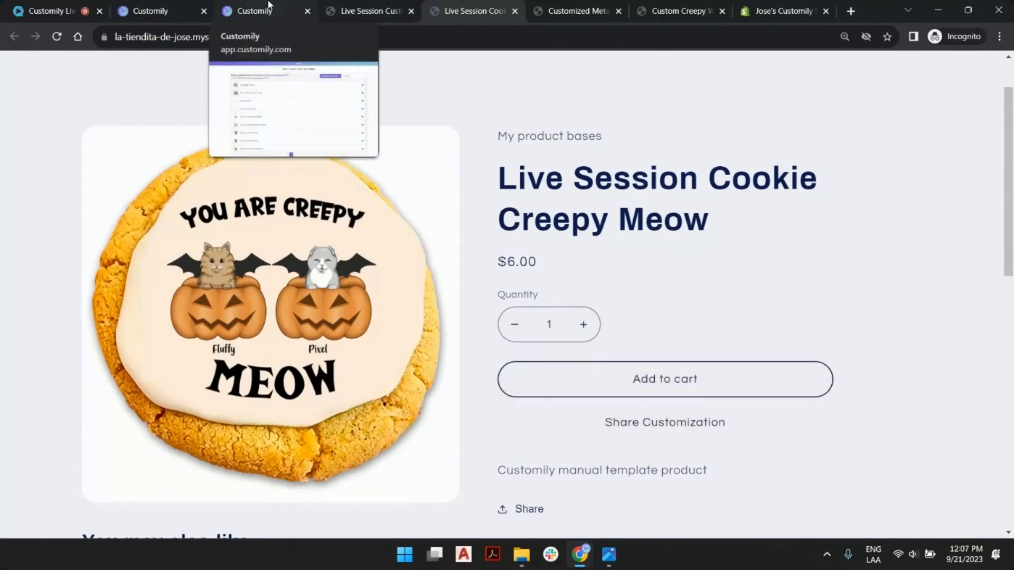
Return to the Customily product page and save the product with its 4 CATS template and option set
click(369, 10)
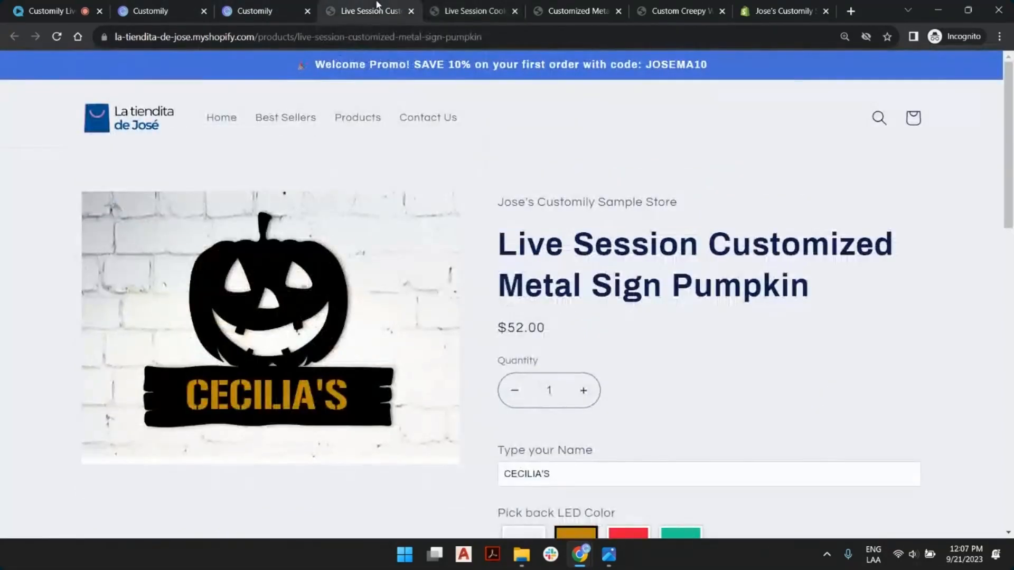
click(143, 4)
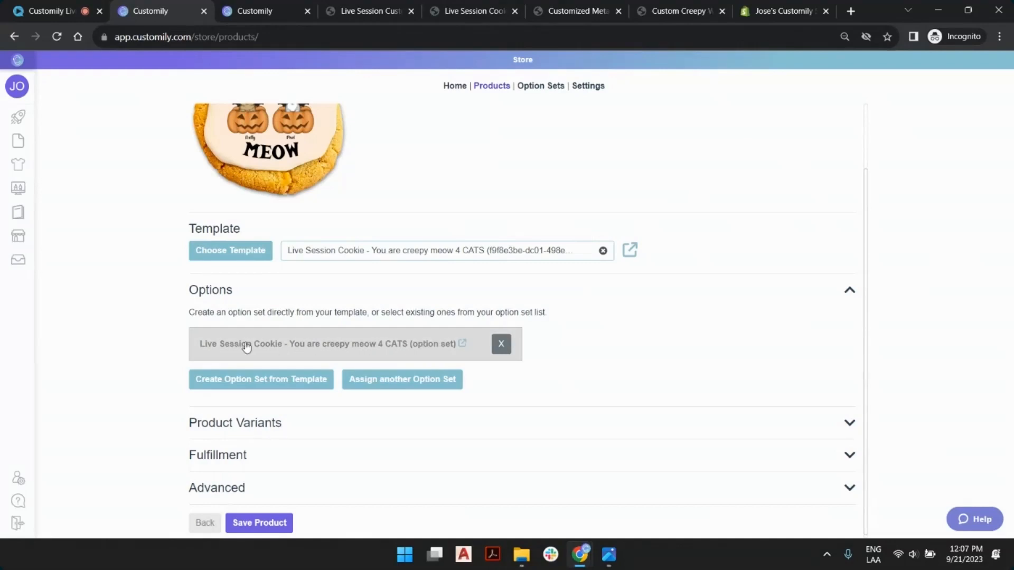
click(280, 526)
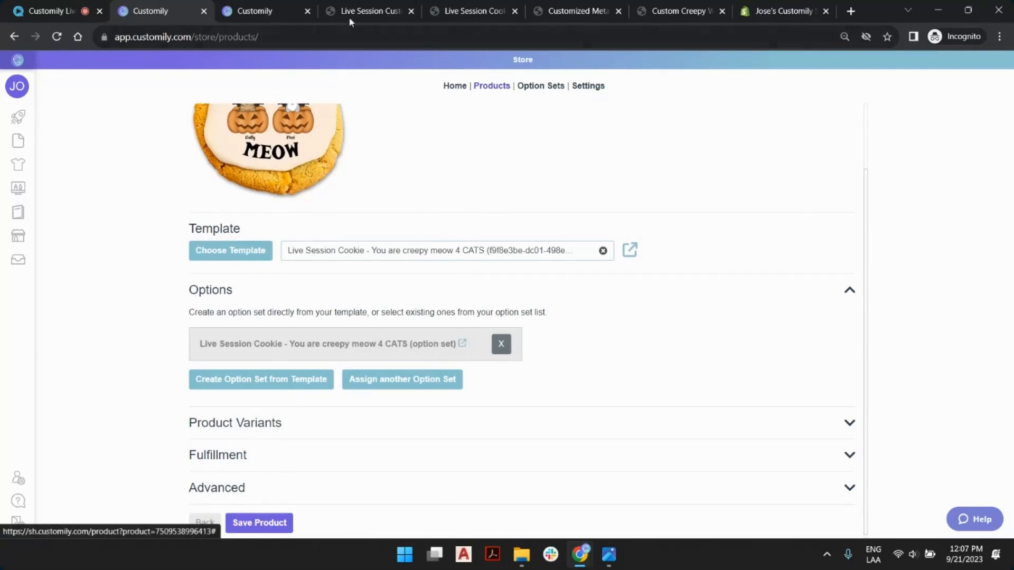
Reload the Creepy Meow cookie's storefront page and preview the One cat layout with its breed options
click(378, 6)
click(447, 7)
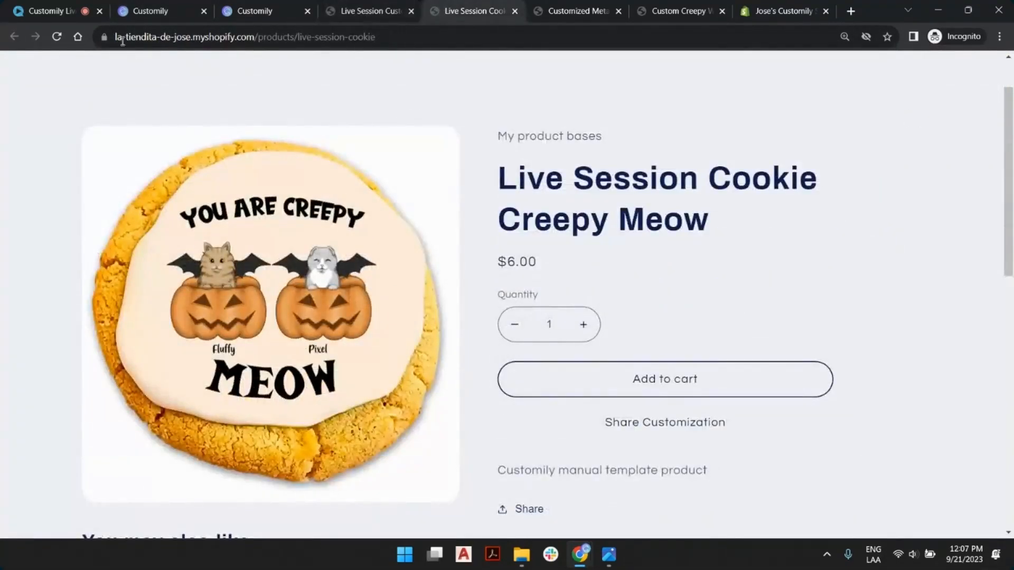
click(60, 40)
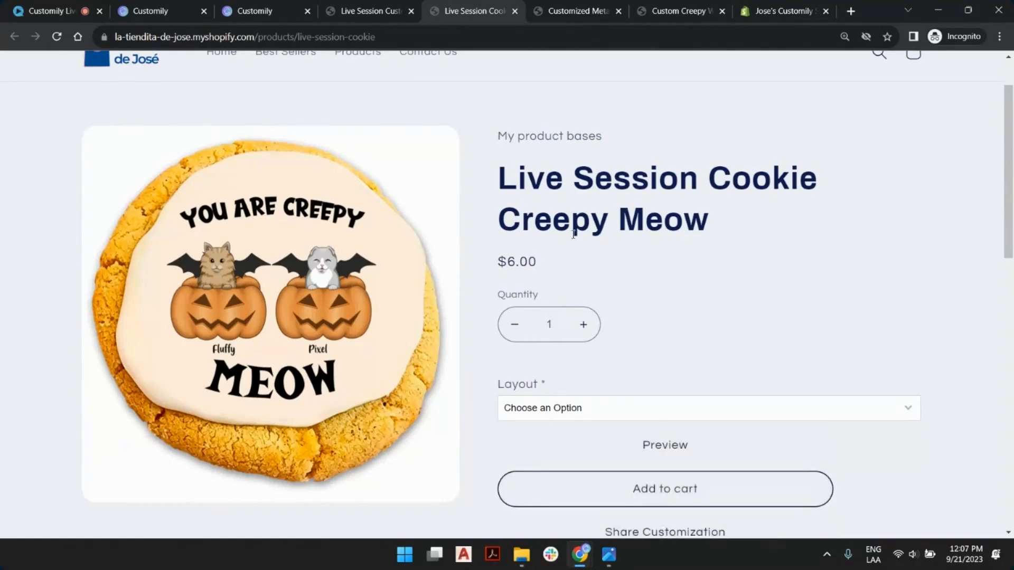
scroll(564, 214, down, 3)
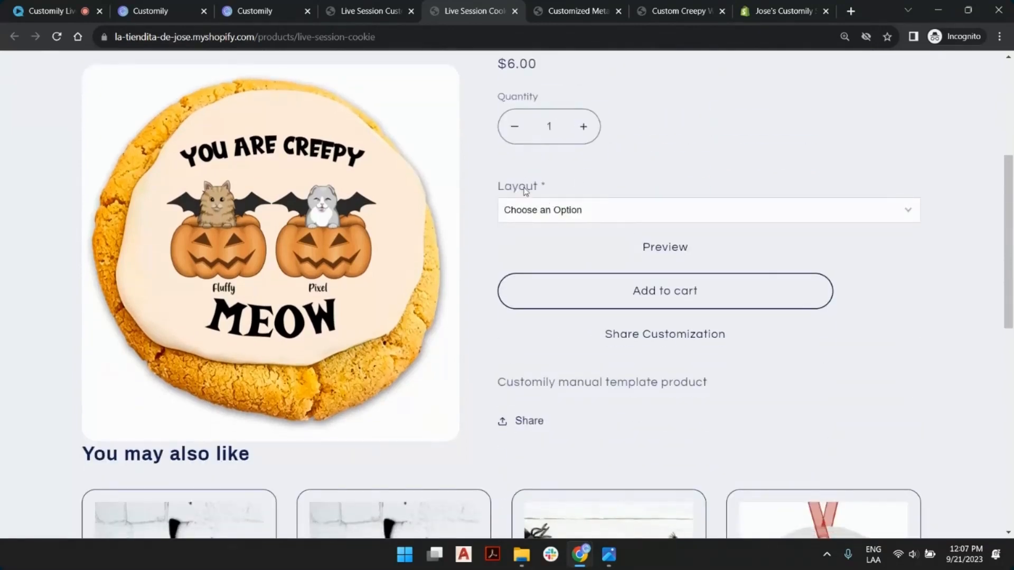
click(542, 211)
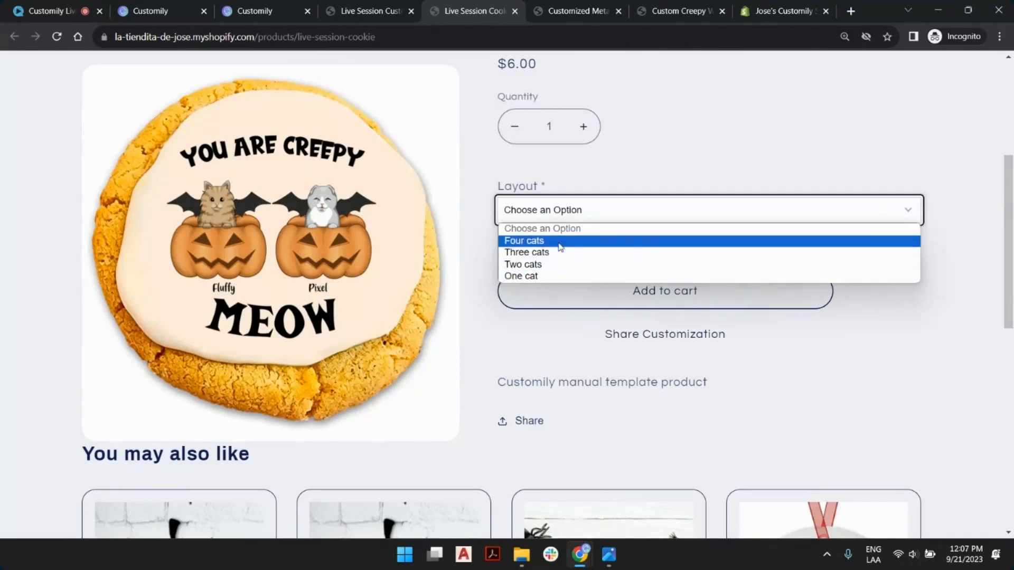
click(547, 275)
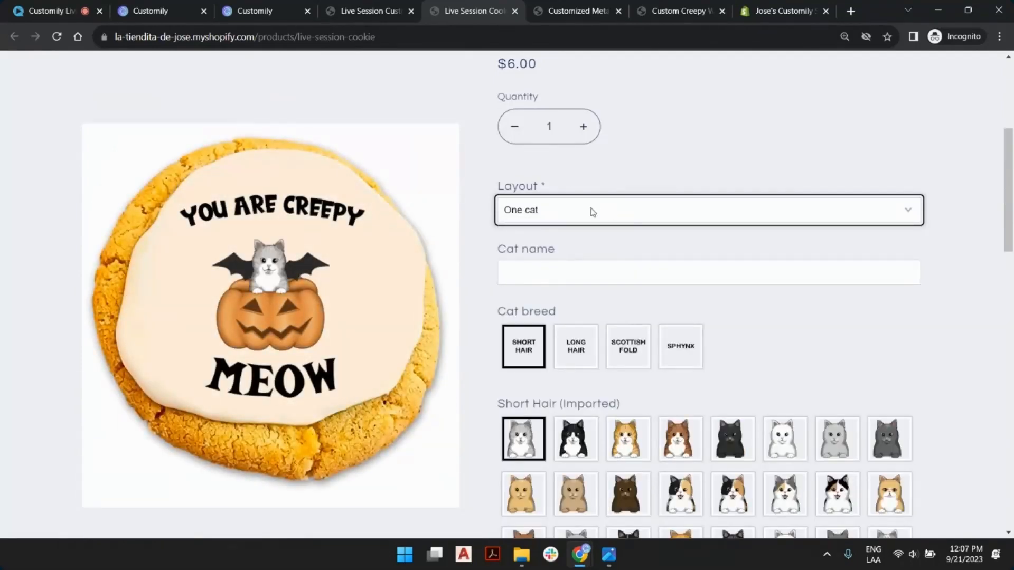
scroll(578, 212, down, 5)
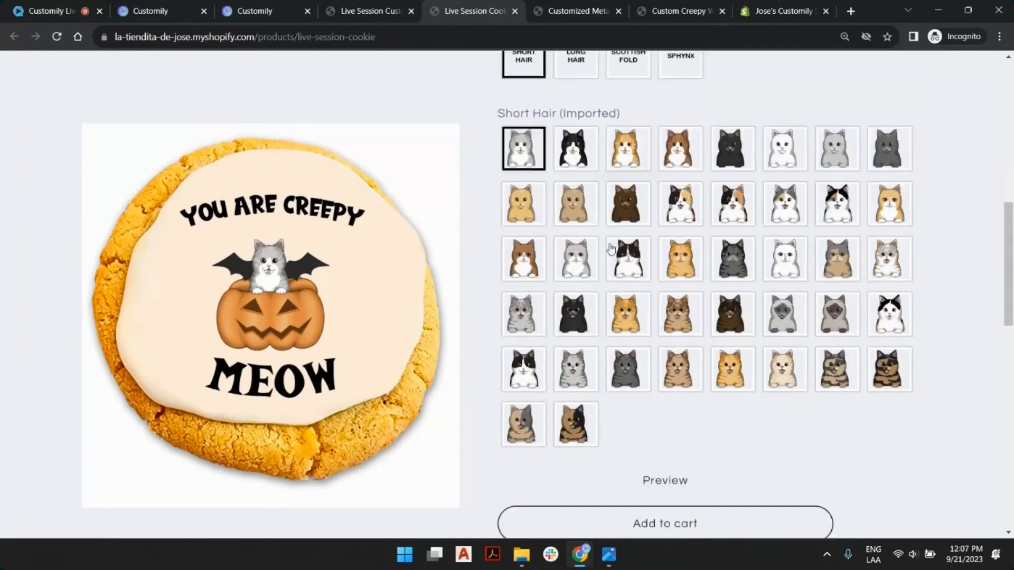
Preview the Two cats, Three cats and Four cats layouts on the storefront cookie
scroll(613, 264, up, 4)
click(561, 148)
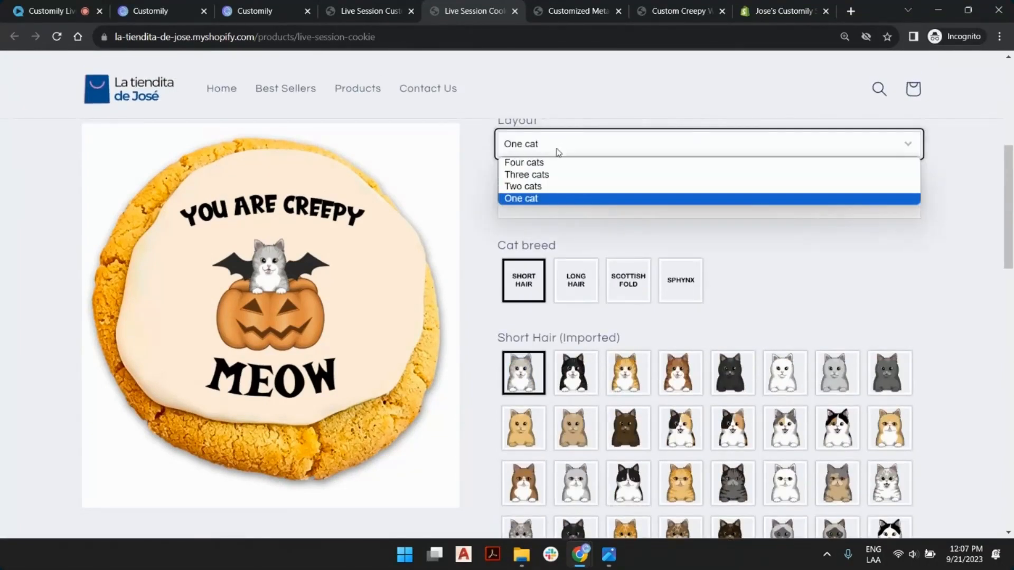
click(549, 187)
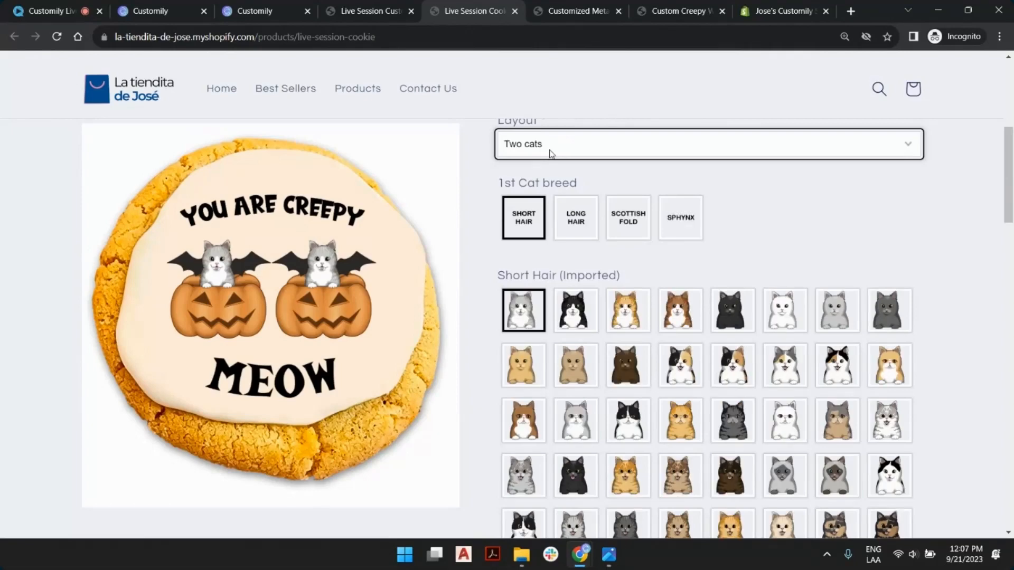
click(549, 151)
click(542, 176)
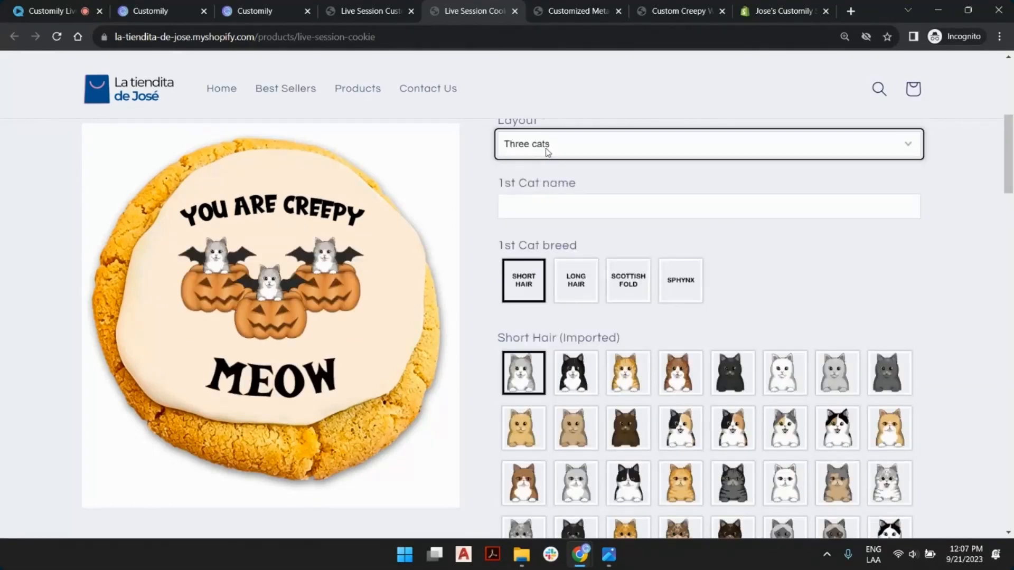
click(548, 150)
click(543, 164)
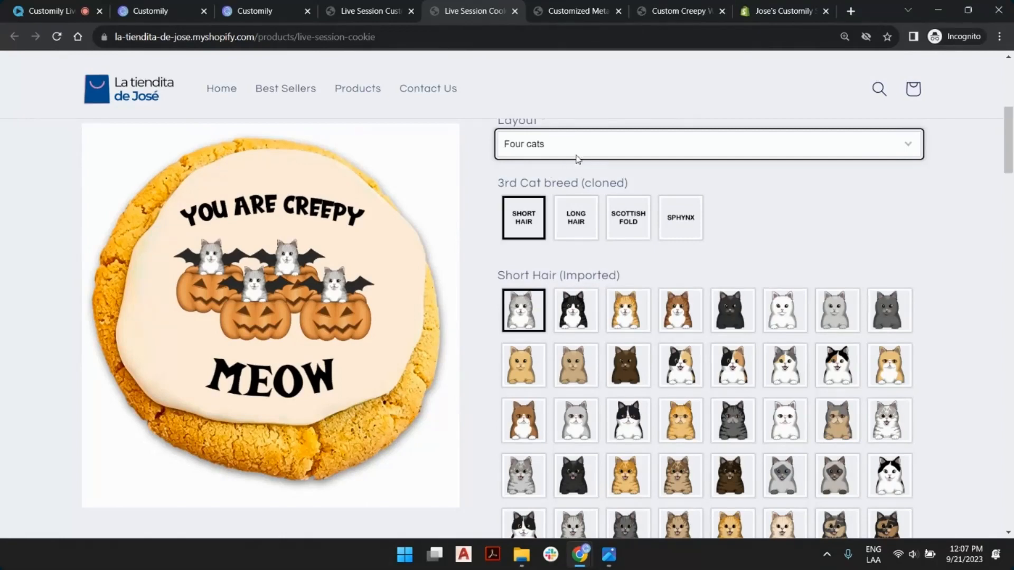
Examine the order and labels of the cat name and breed options for the Four cats layout
scroll(580, 174, up, 3)
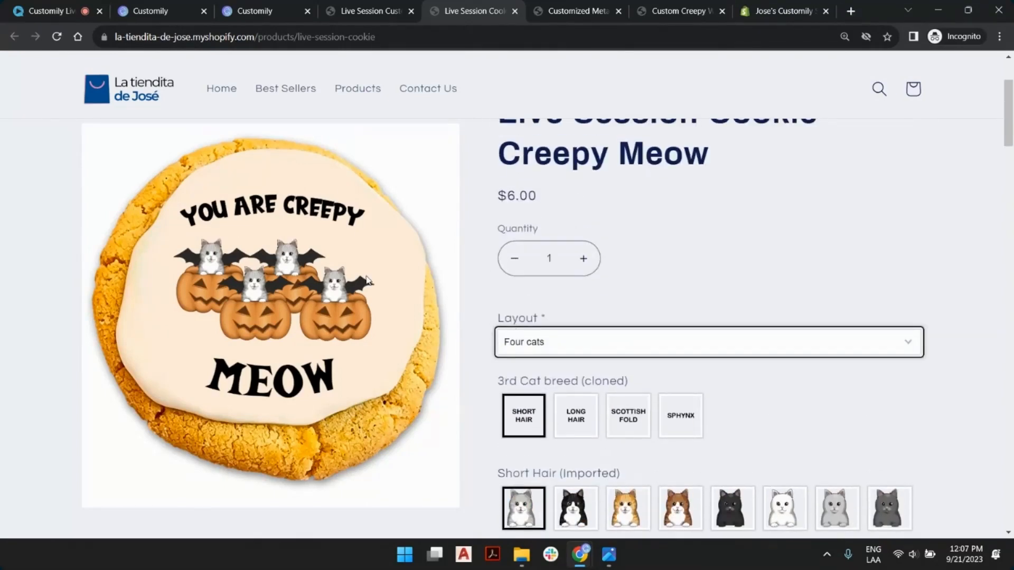
scroll(790, 248, down, 3)
scroll(780, 285, down, 10)
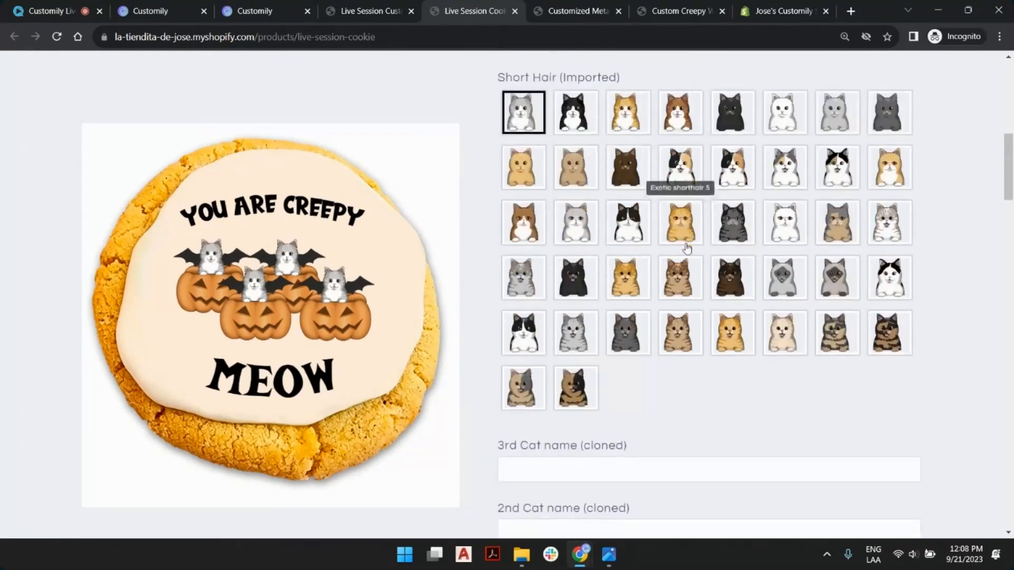
scroll(619, 241, up, 4)
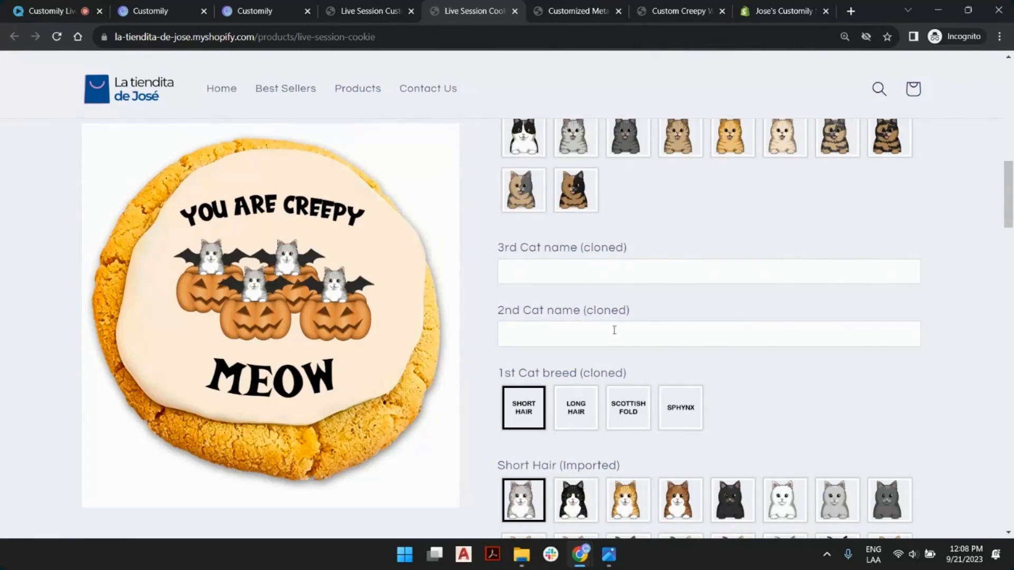
scroll(612, 322, down, 3)
scroll(636, 171, down, 1)
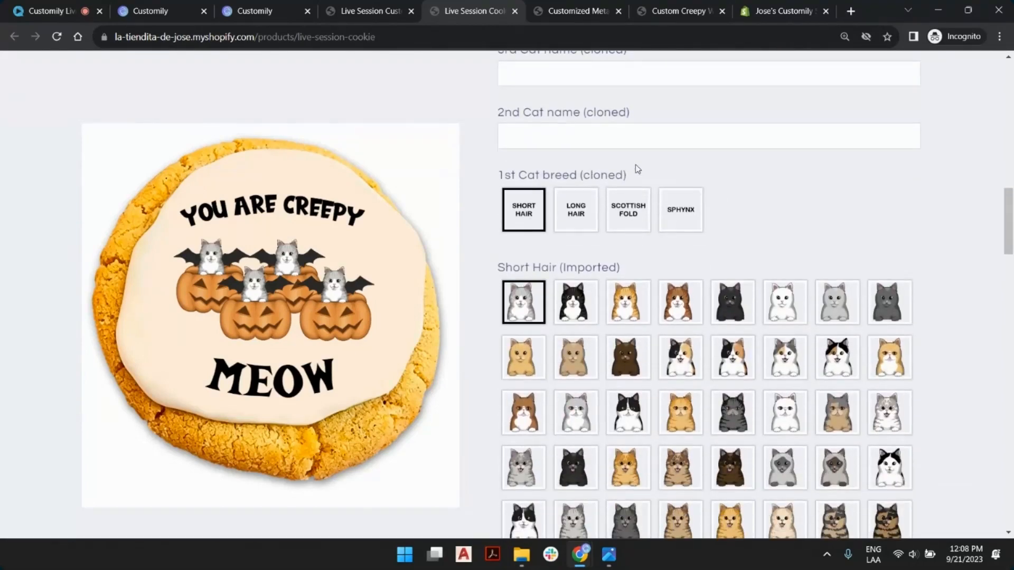
scroll(631, 177, down, 5)
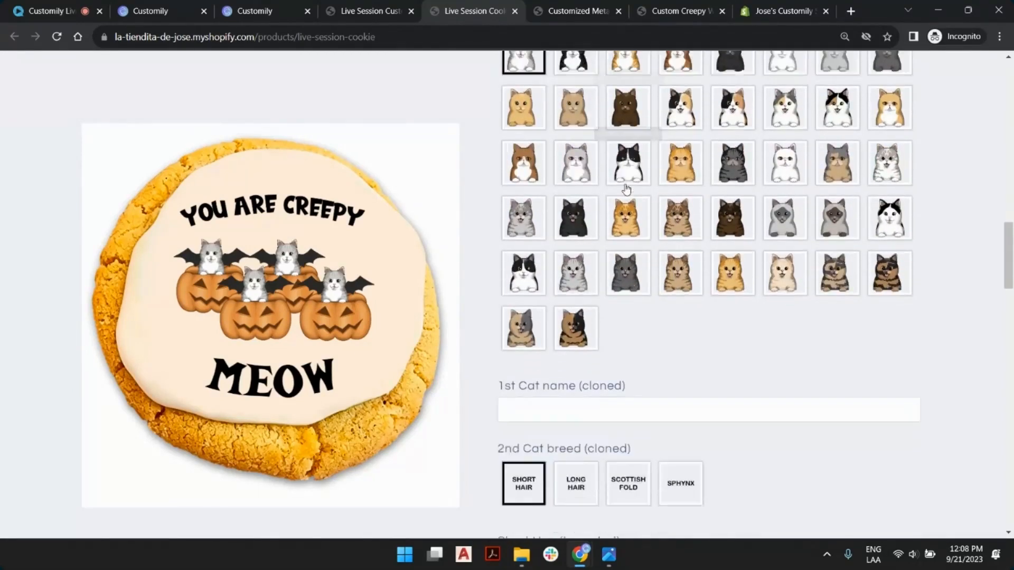
scroll(632, 294, down, 3)
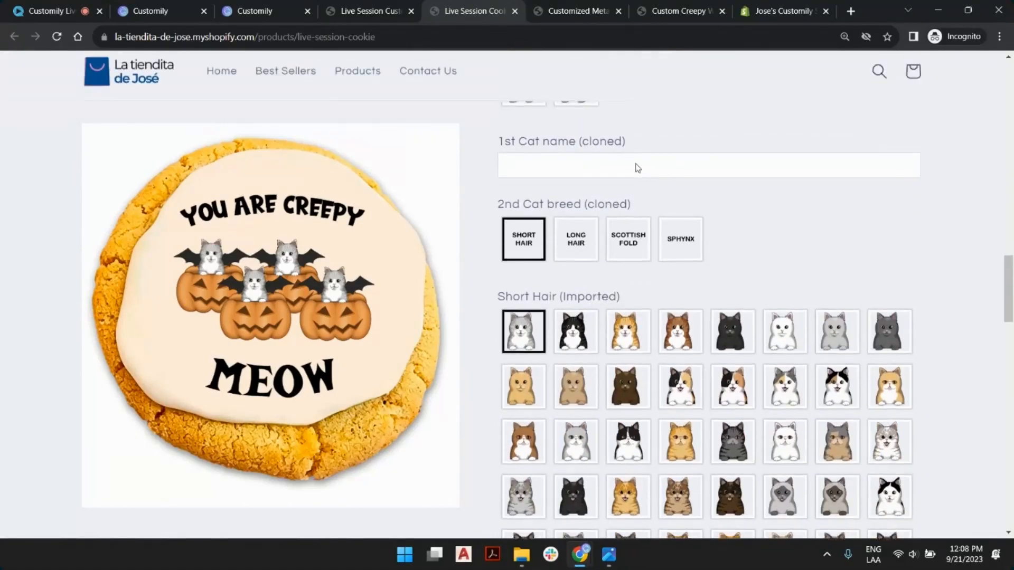
scroll(607, 153, up, 1)
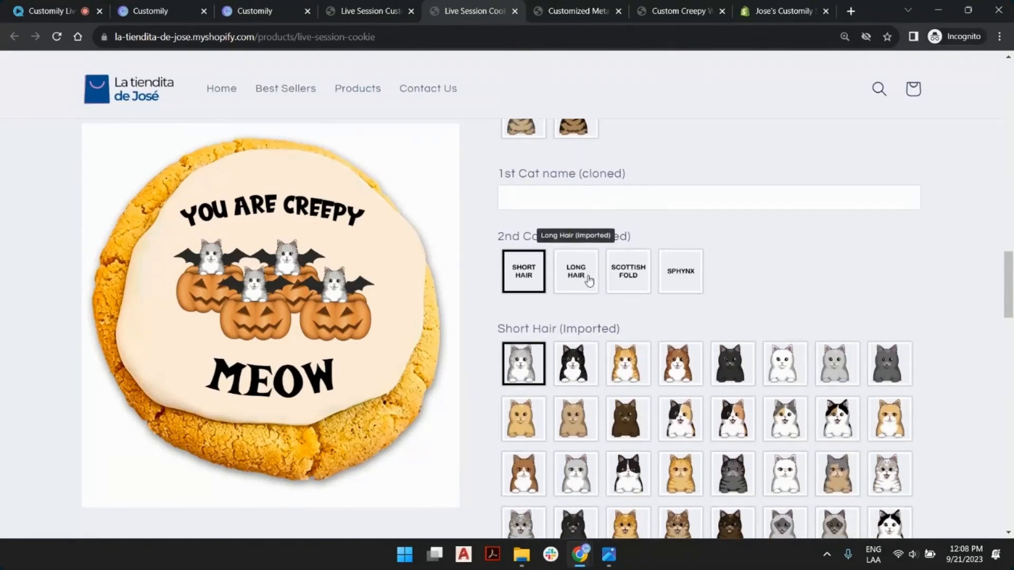
scroll(579, 315, up, 2)
scroll(577, 324, up, 15)
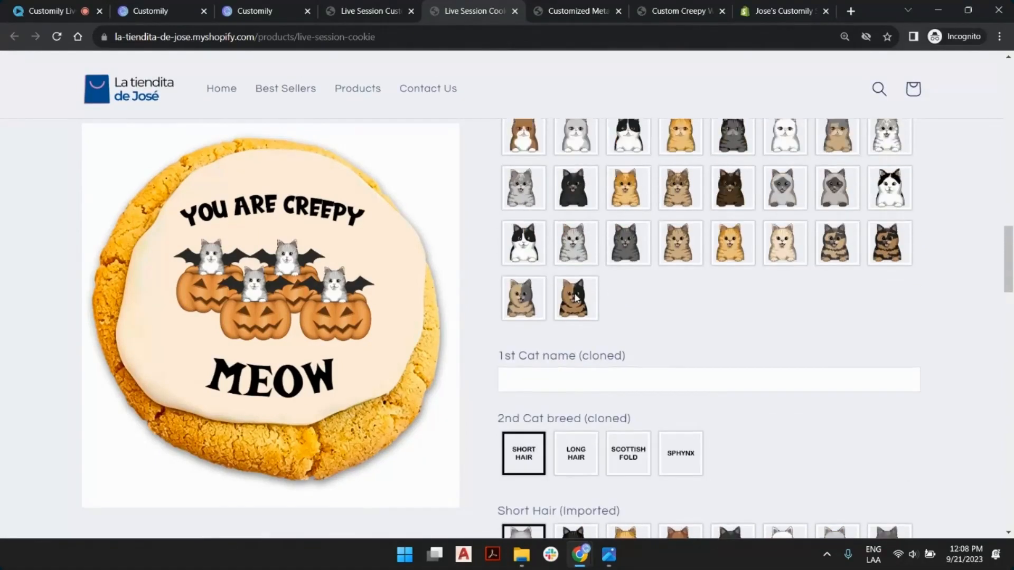
scroll(592, 207, up, 2)
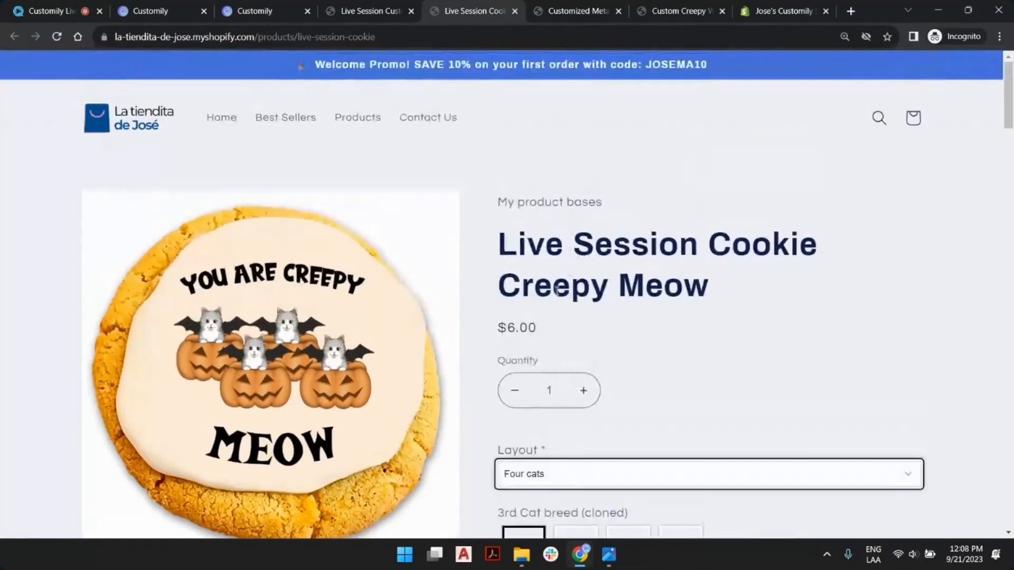
Test the 3rd Cat breed (cloned) option by choosing the solid black Short Hair cat
scroll(607, 232, down, 2)
scroll(581, 197, down, 3)
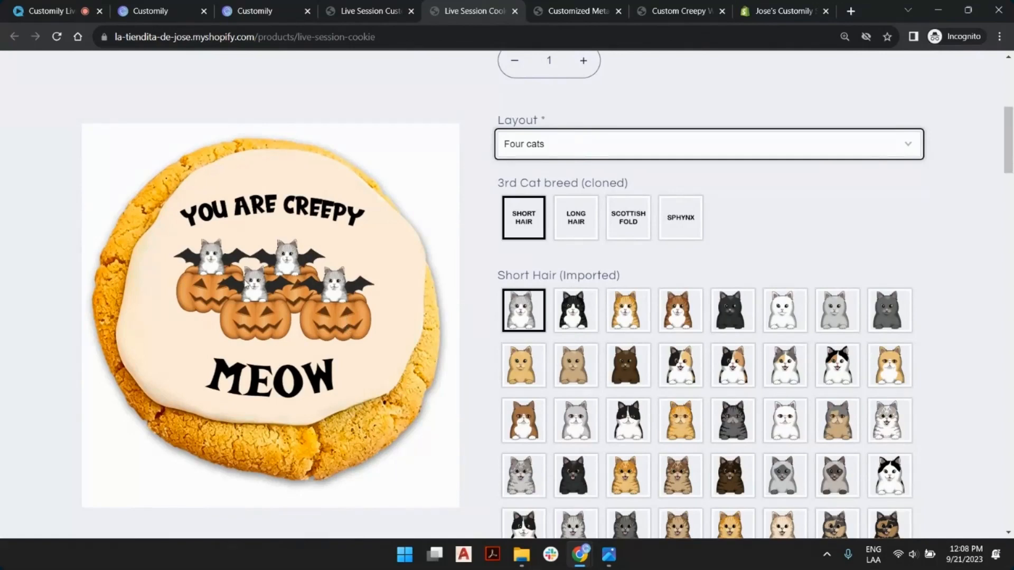
click(733, 311)
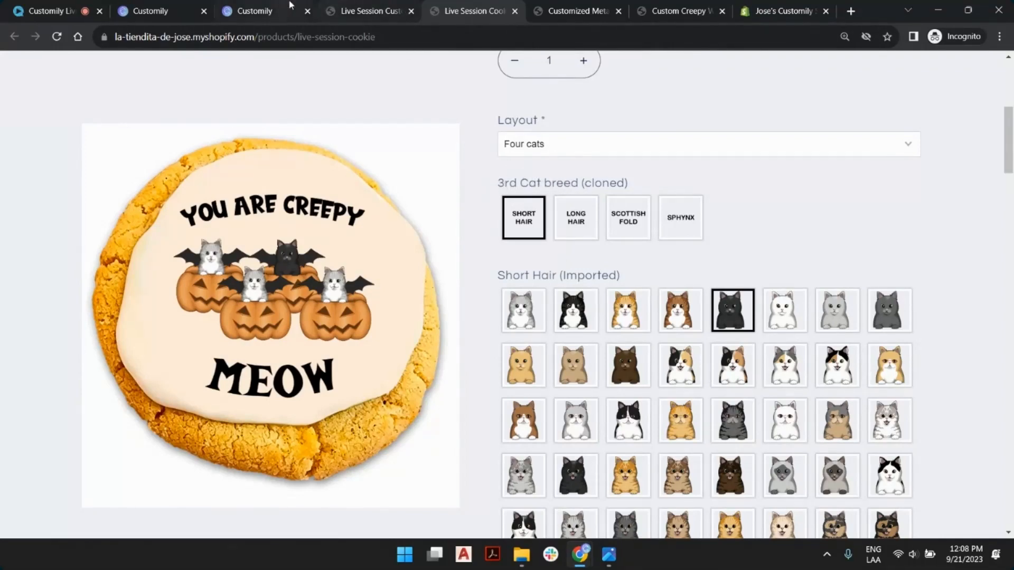
click(169, 10)
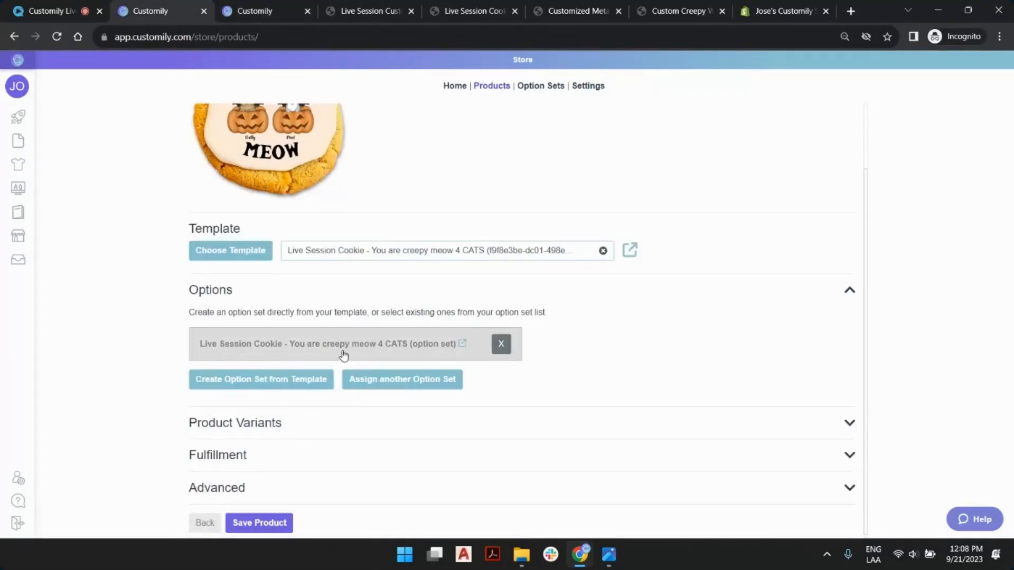
click(391, 10)
click(447, 7)
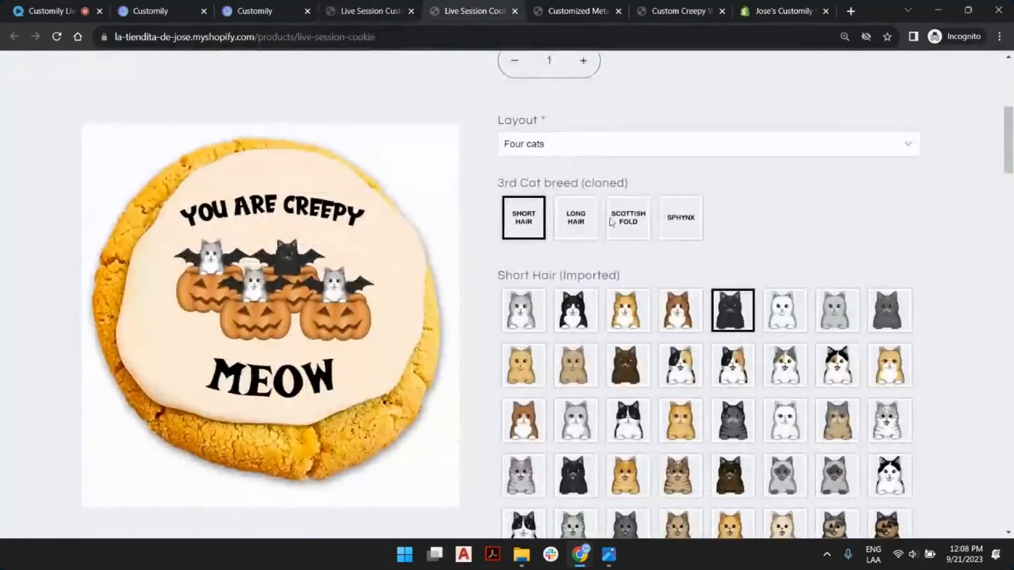
scroll(589, 206, up, 3)
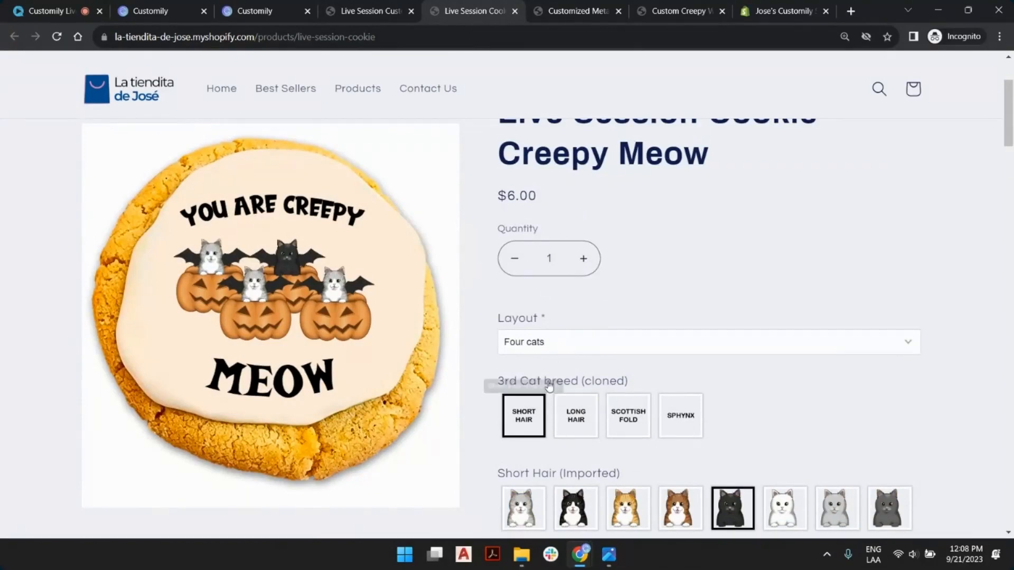
scroll(528, 219, down, 2)
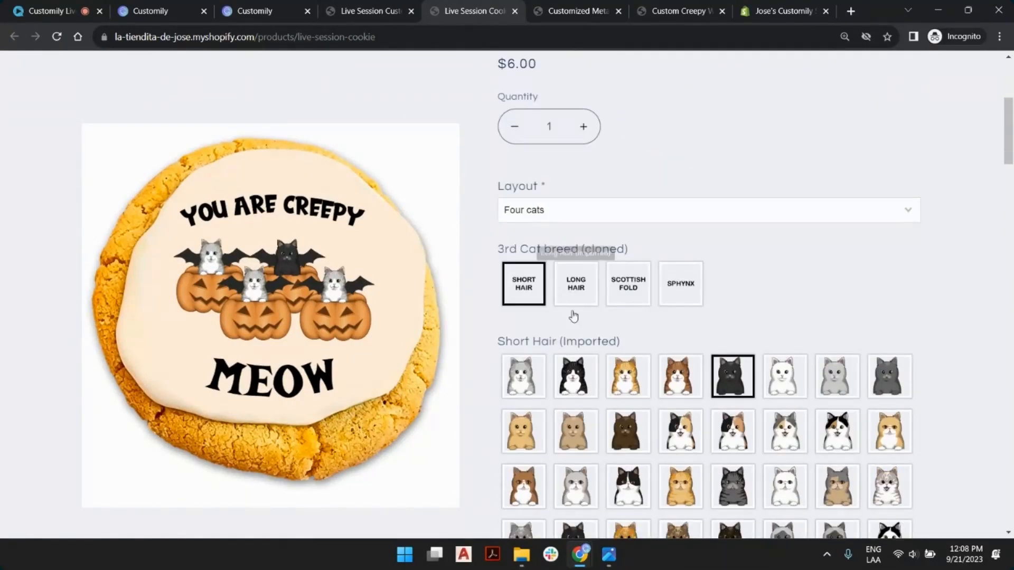
Preview the cookie in the One cat and Two cats layouts and review the order of the Two cats breed and name options
click(584, 216)
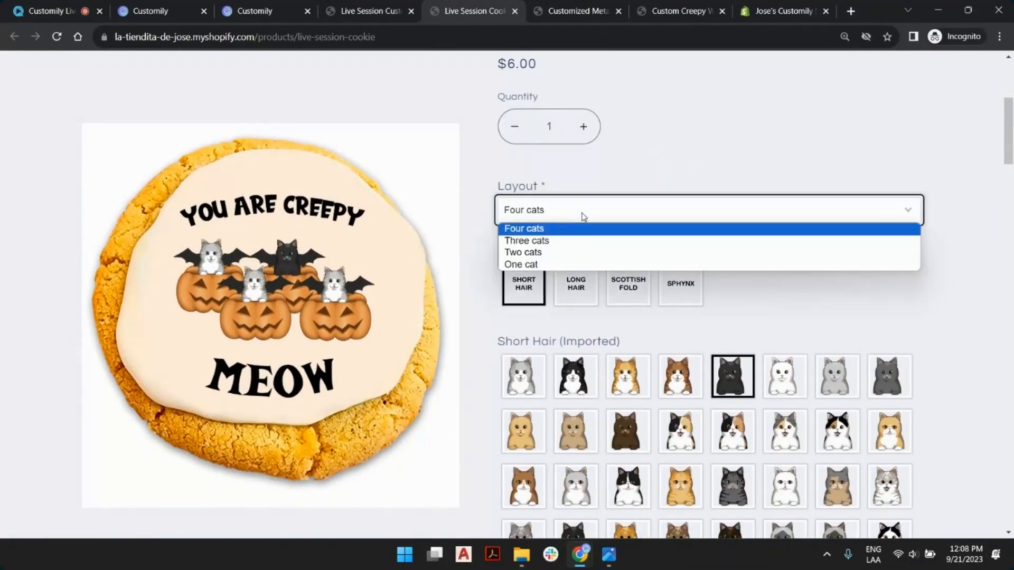
click(576, 265)
click(559, 210)
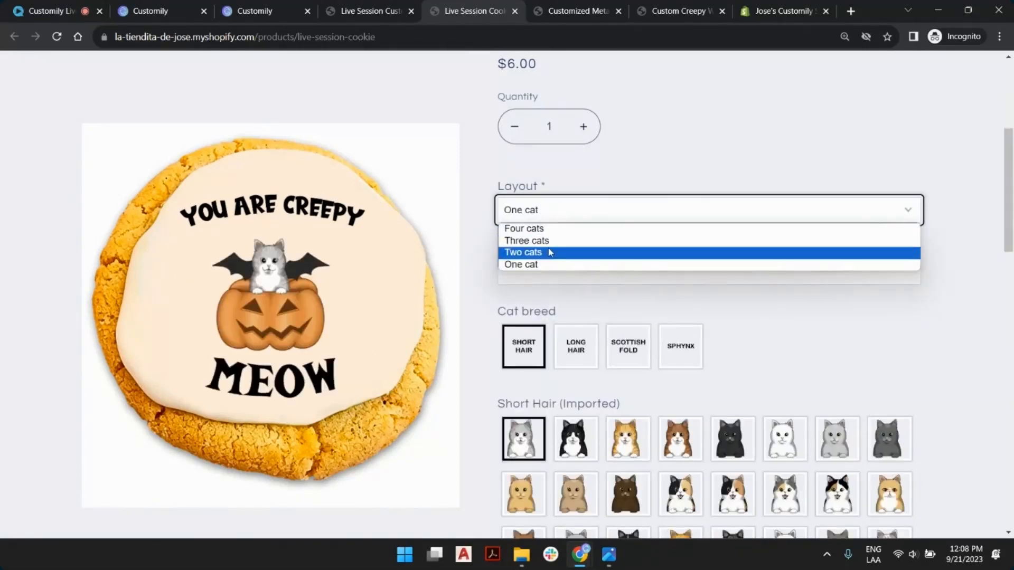
click(549, 253)
scroll(552, 190, down, 3)
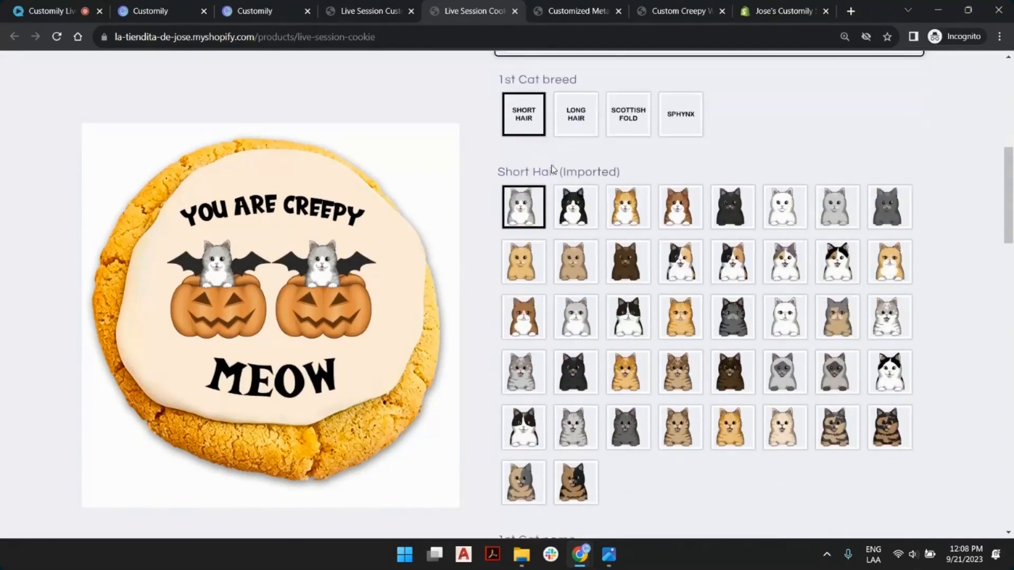
scroll(553, 169, down, 4)
scroll(559, 171, up, 10)
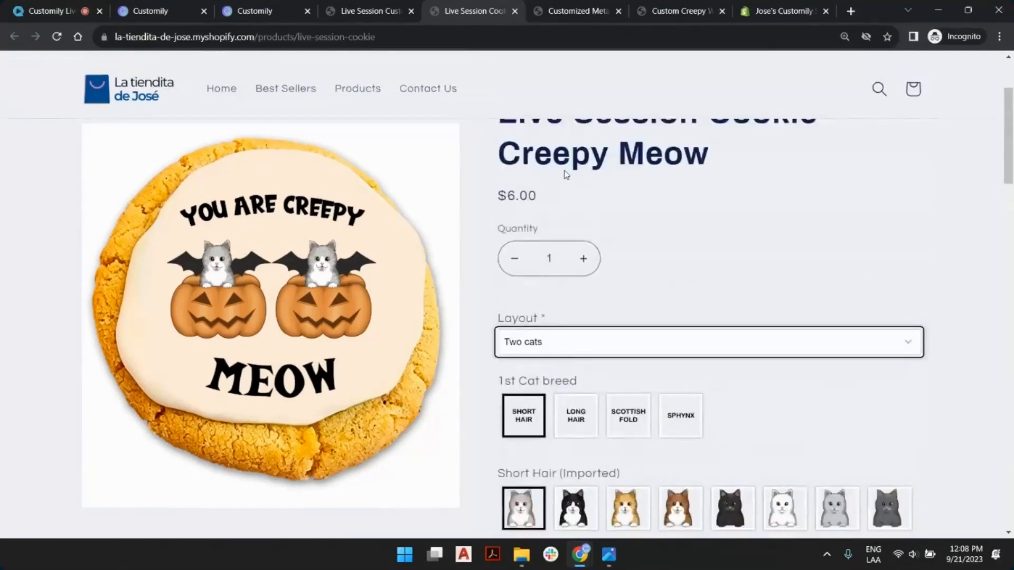
Check the Three cats layout's name and breed options and return the cookie to the Four cats layout
click(556, 332)
click(559, 371)
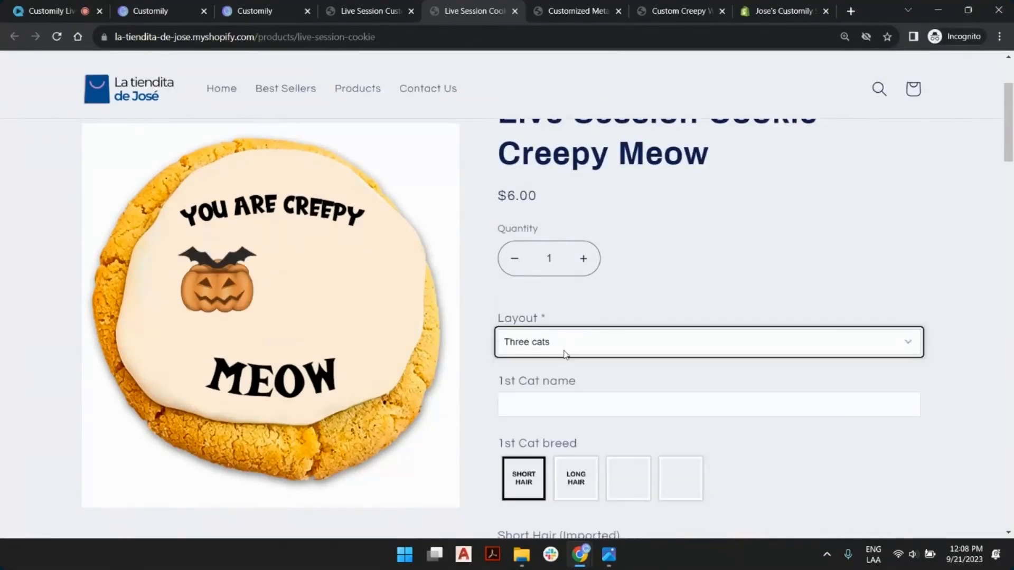
scroll(564, 354, down, 5)
scroll(570, 317, up, 4)
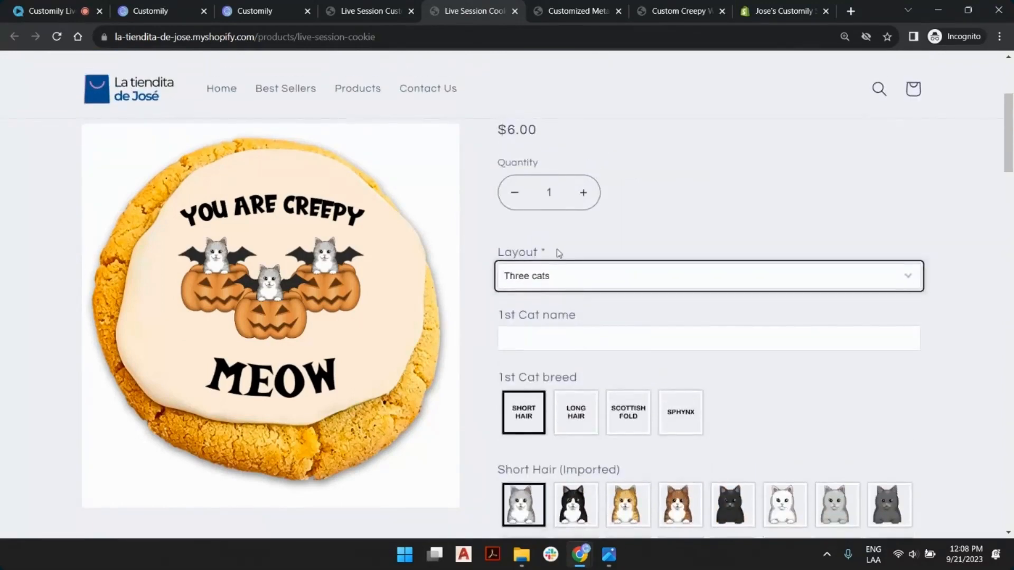
click(549, 275)
click(523, 294)
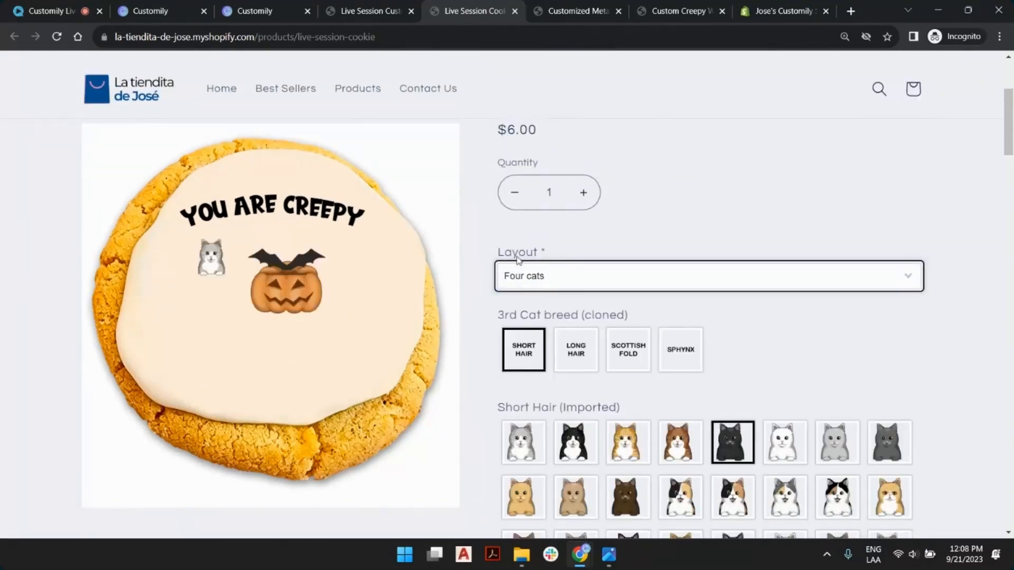